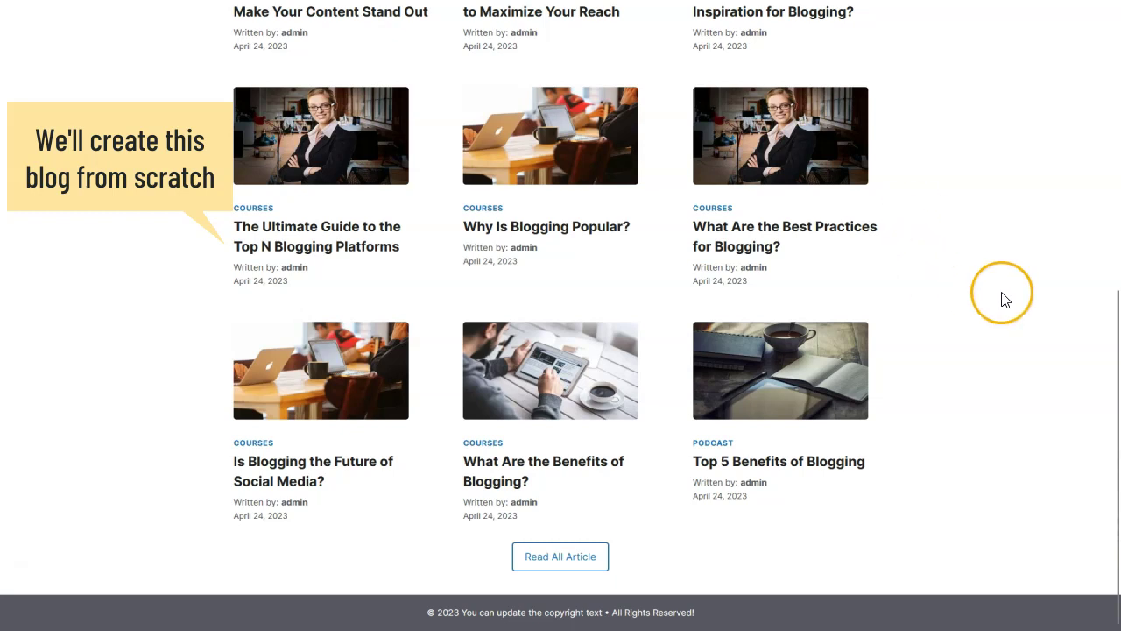
# Step: Review the finished demo blog's home page, featured article, Blog listing and Courses category page, and return to the home page
pyautogui.moveTo(1116, 341); pyautogui.dragTo(1117, 59)
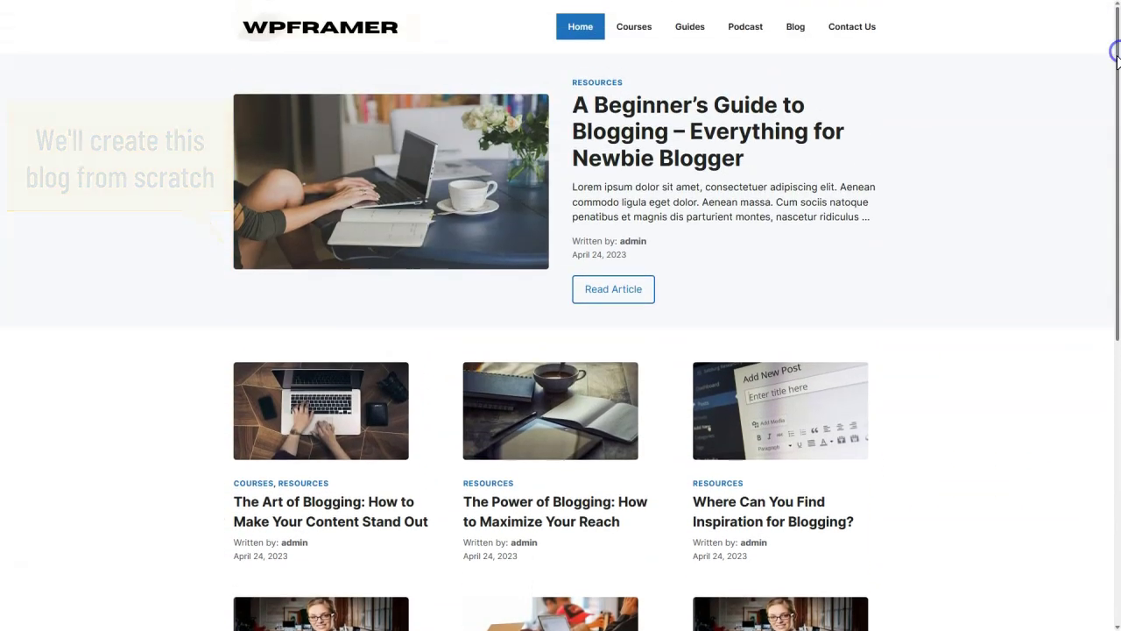
pyautogui.click(618, 292)
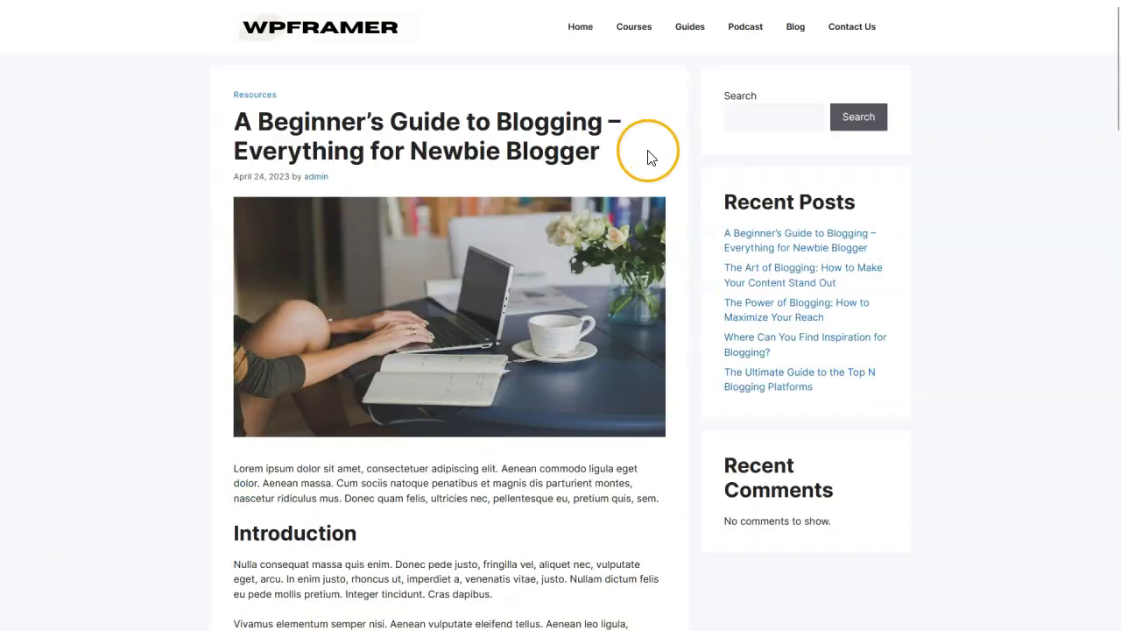
pyautogui.moveTo(1118, 82); pyautogui.dragTo(1113, 59)
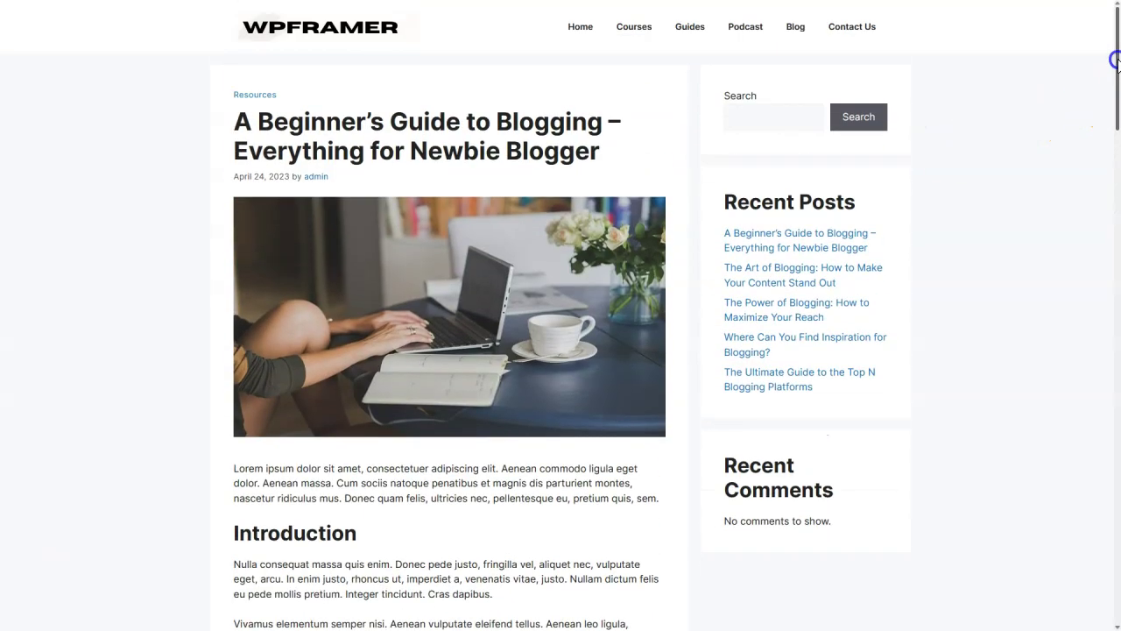
pyautogui.click(797, 33)
pyautogui.scroll(-4, 688, 253)
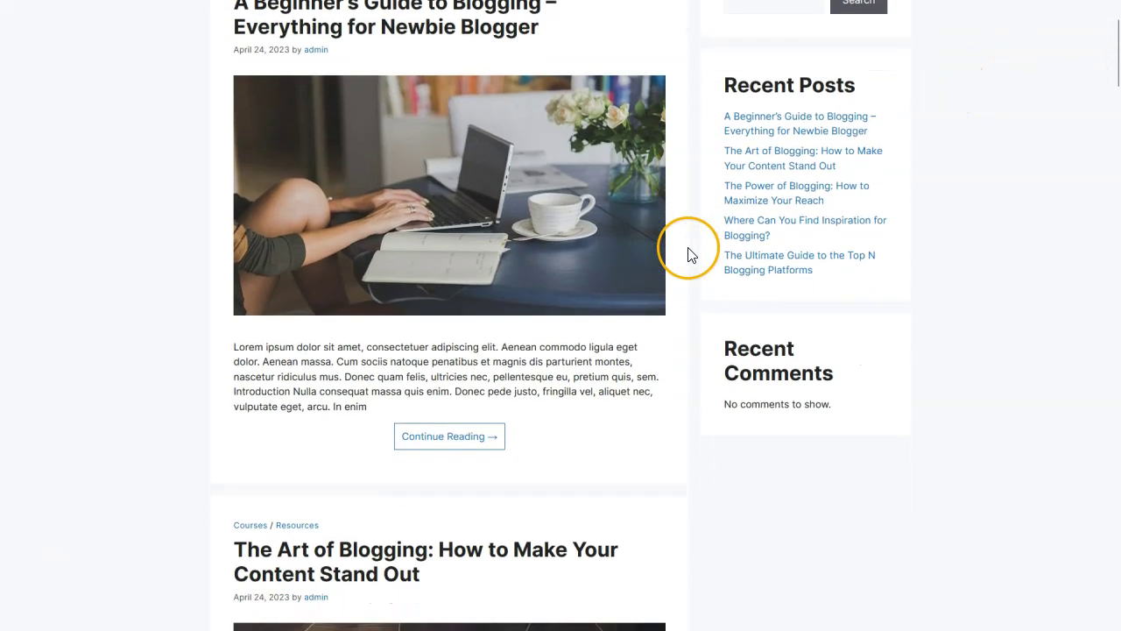
pyautogui.moveTo(1117, 101); pyautogui.dragTo(1117, 52)
pyautogui.click(436, 555)
pyautogui.scroll(-3, 435, 557)
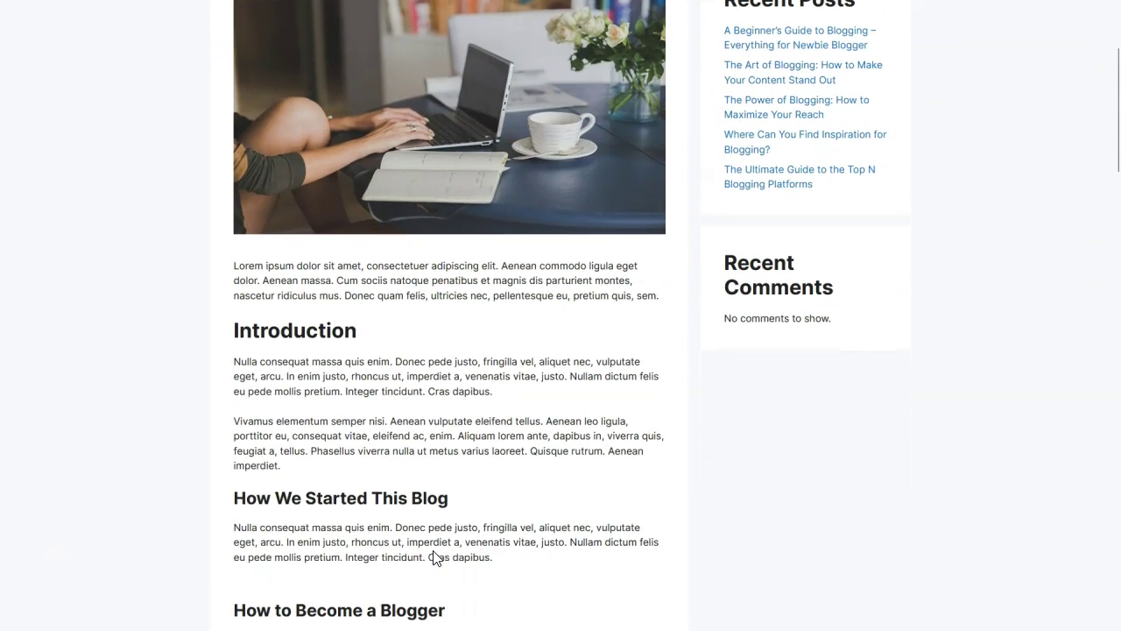
pyautogui.scroll(-3, 1108, 305)
pyautogui.moveTo(1117, 232); pyautogui.dragTo(1112, 100)
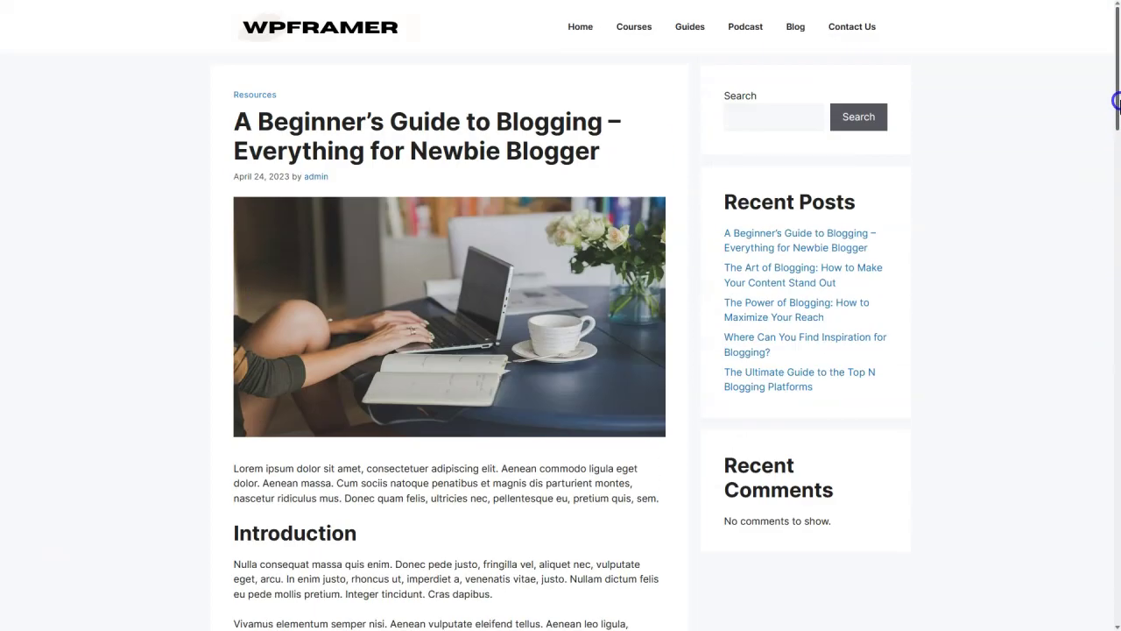
pyautogui.click(642, 41)
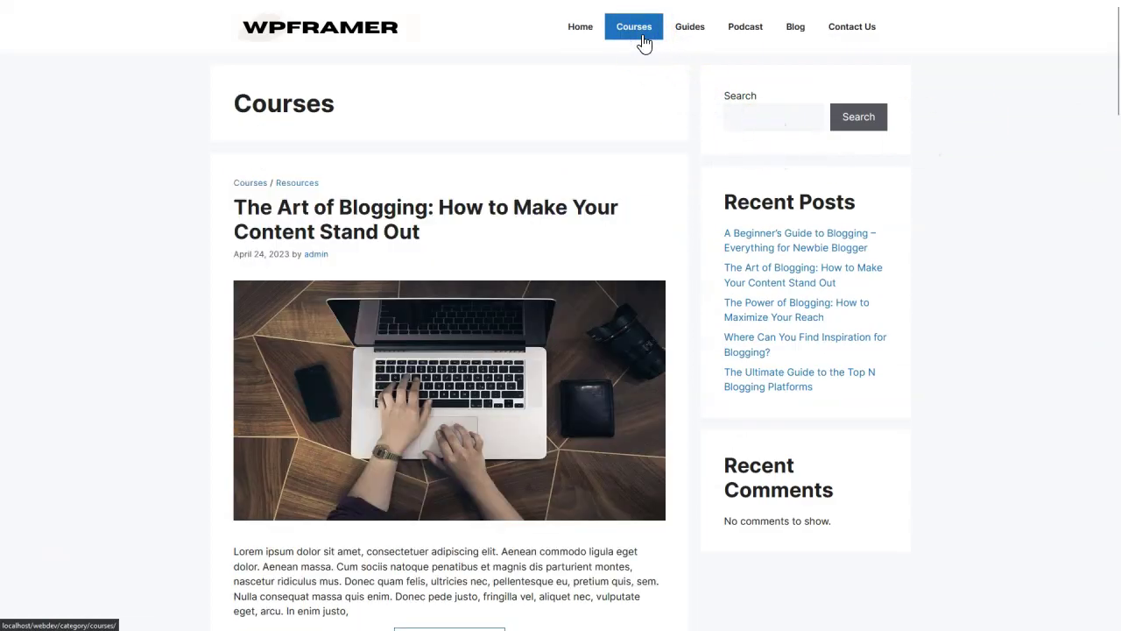
pyautogui.click(579, 28)
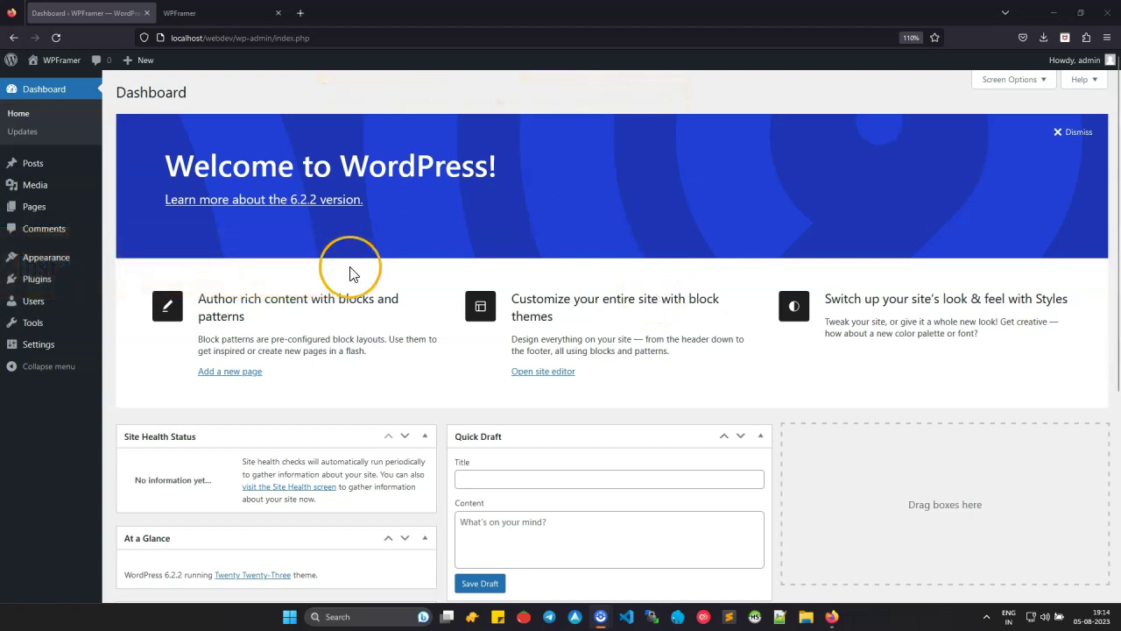
# Step: Find the GeneratePress theme in the theme directory by searching for "generatepress", install it and activate it
pyautogui.moveTo(55, 258)
pyautogui.click(130, 261)
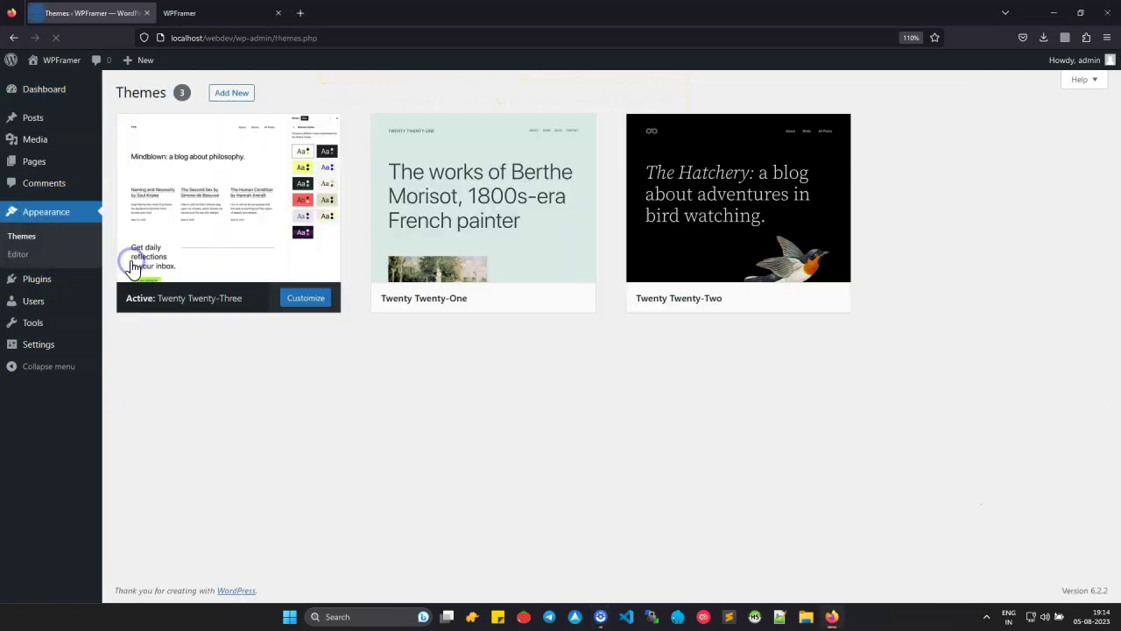
pyautogui.click(243, 96)
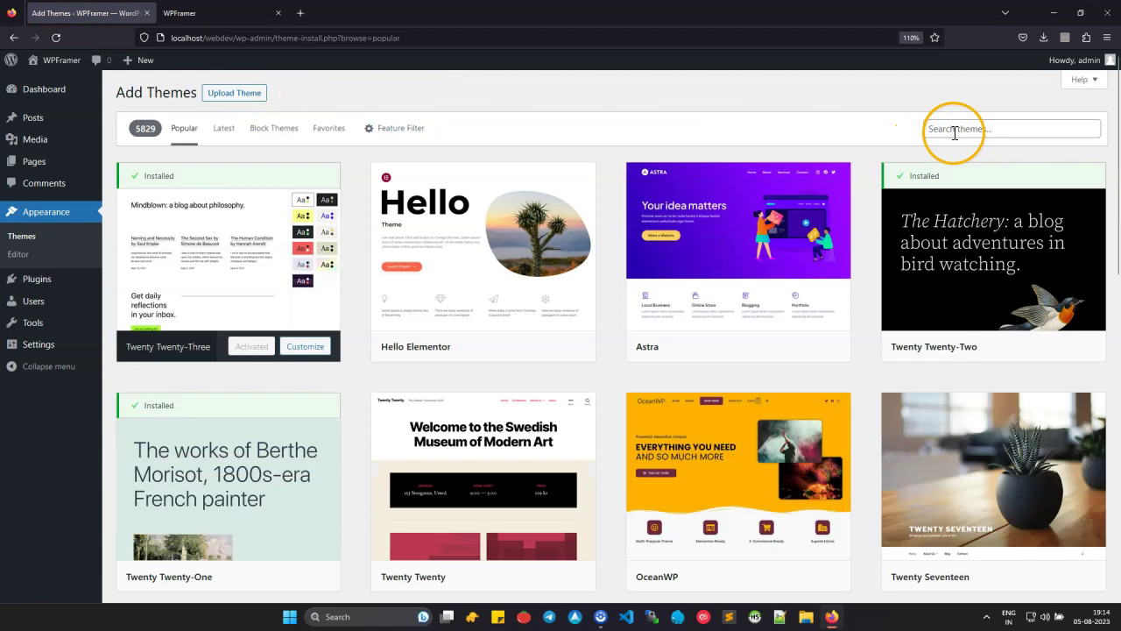
pyautogui.click(954, 131)
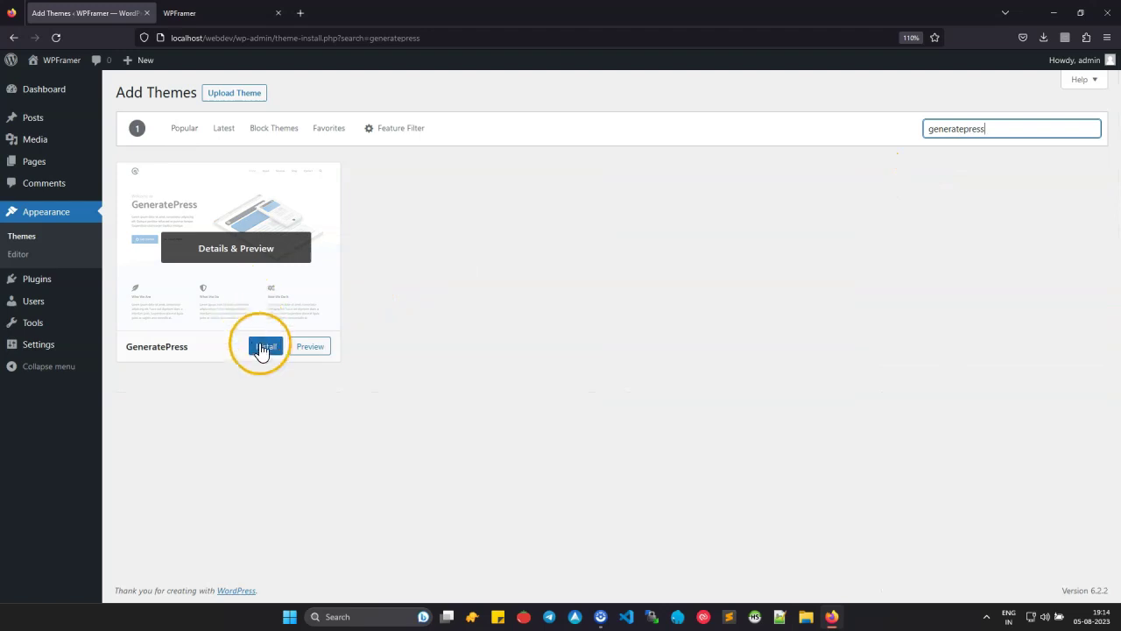
pyautogui.click(260, 348)
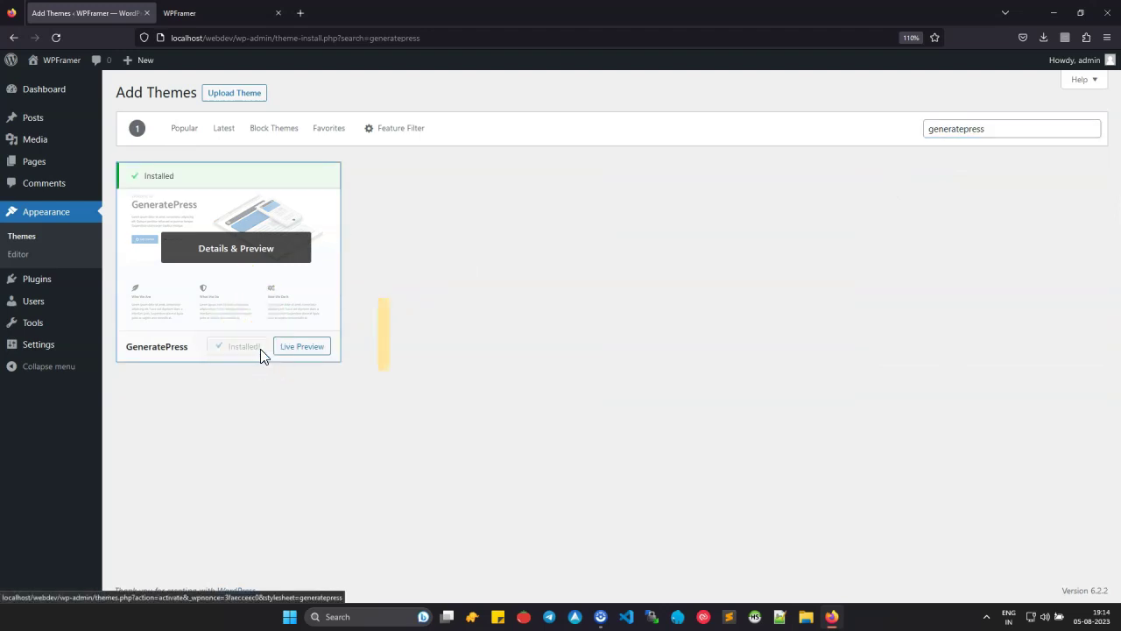
pyautogui.click(247, 348)
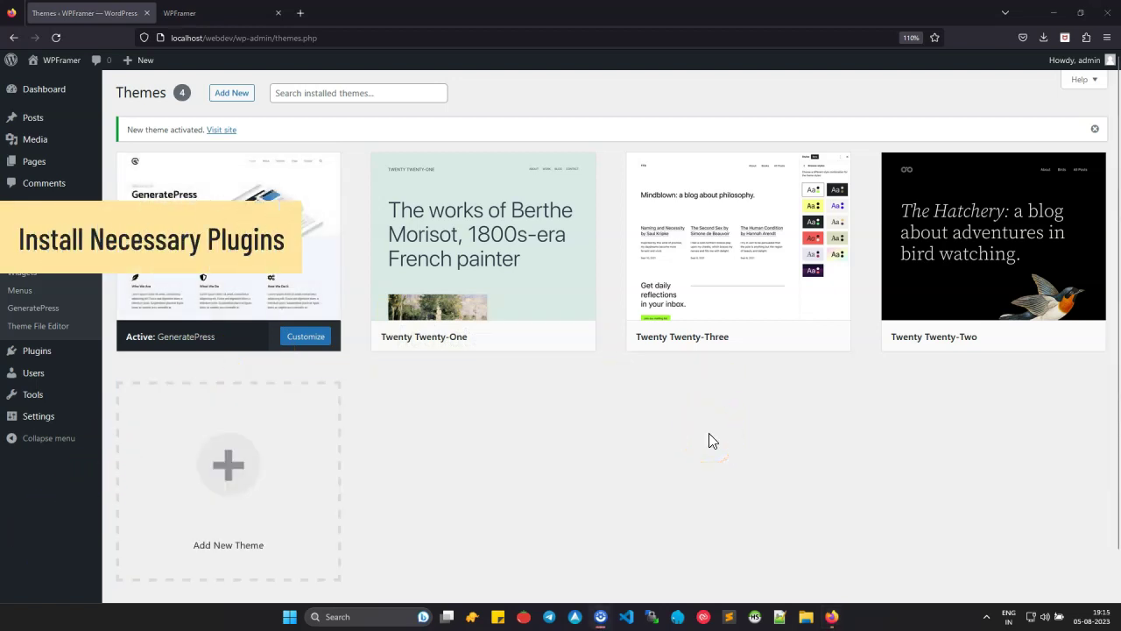
# Step: Search the plugin directory for "code snippets" and install the Code Snippets plugin by Code Snippets Pro without activating it
pyautogui.moveTo(56, 352)
pyautogui.click(127, 377)
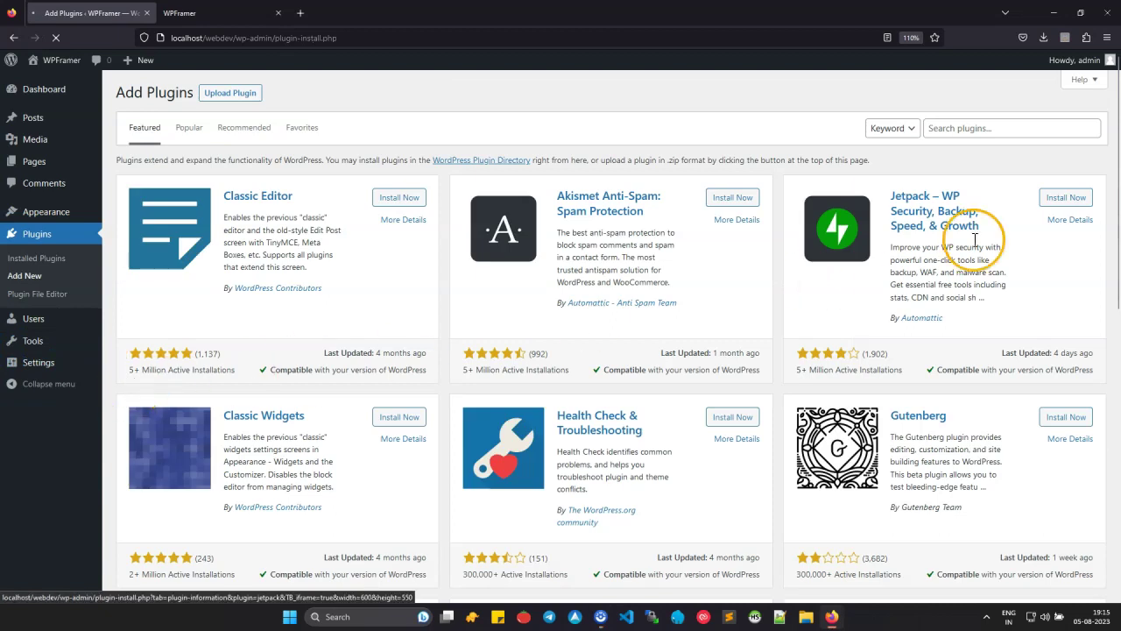
pyautogui.click(966, 128)
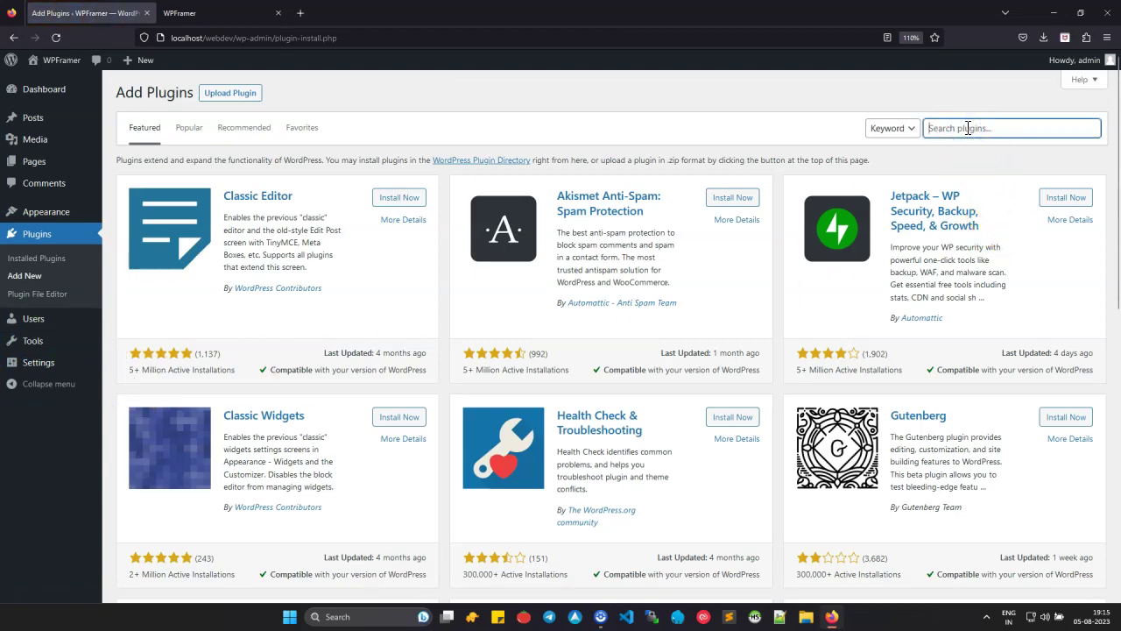
pyautogui.write('code snippets')
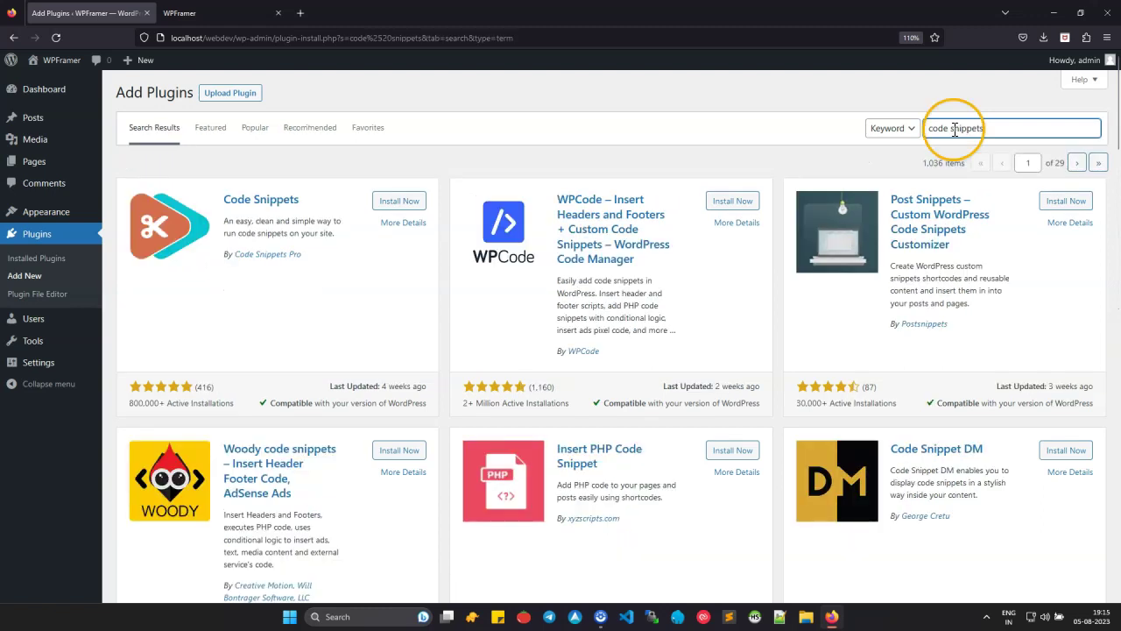
pyautogui.click(412, 207)
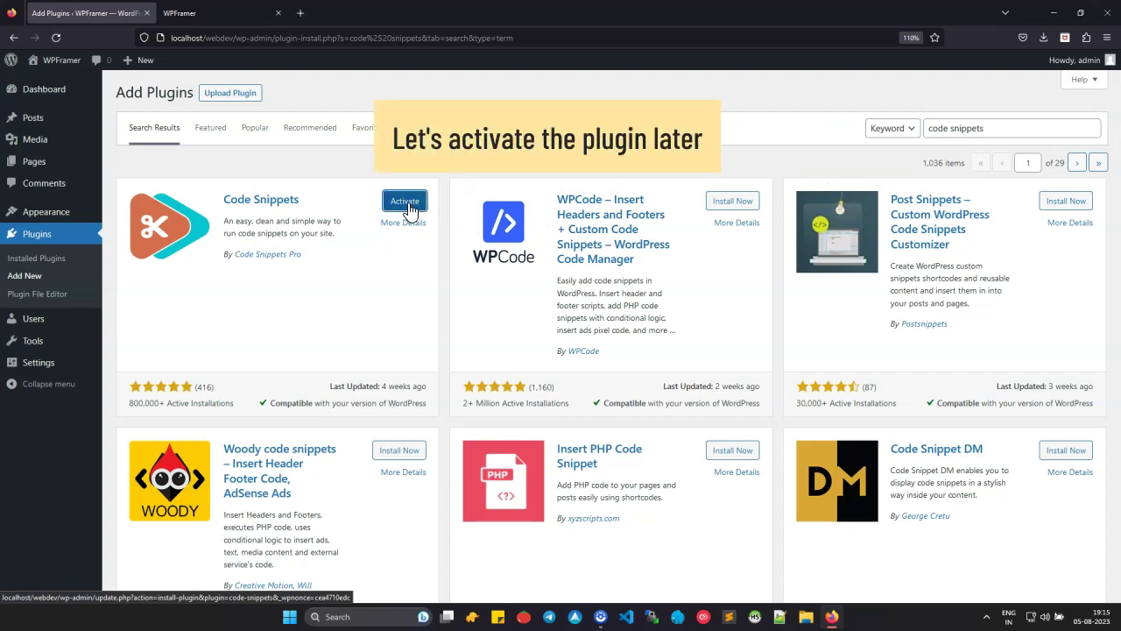
# Step: Search the plugin directory for "GenerateBlocks" and install the GenerateBlocks plugin without activating it
pyautogui.doubleClick(979, 130)
pyautogui.click(979, 129)
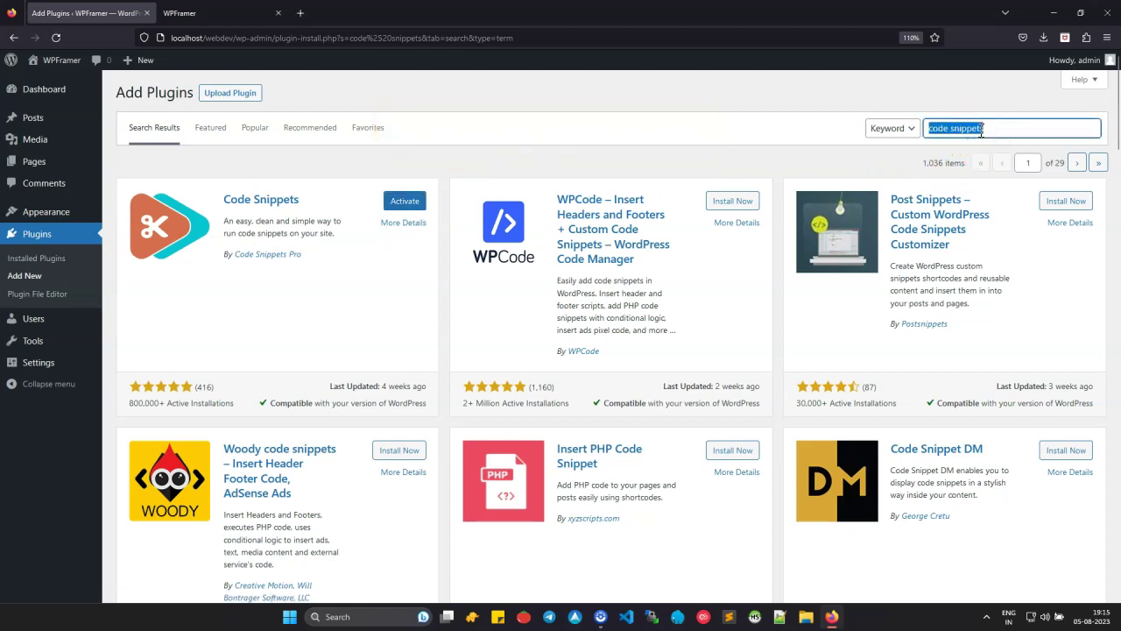
pyautogui.write('GenerateBlocks')
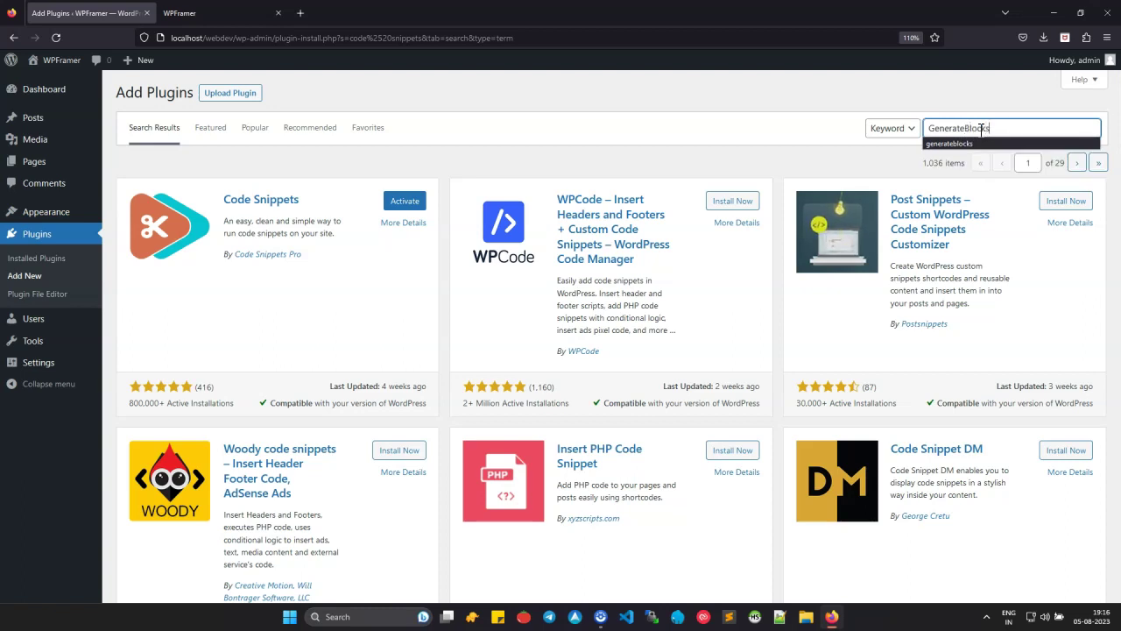
pyautogui.click(977, 130)
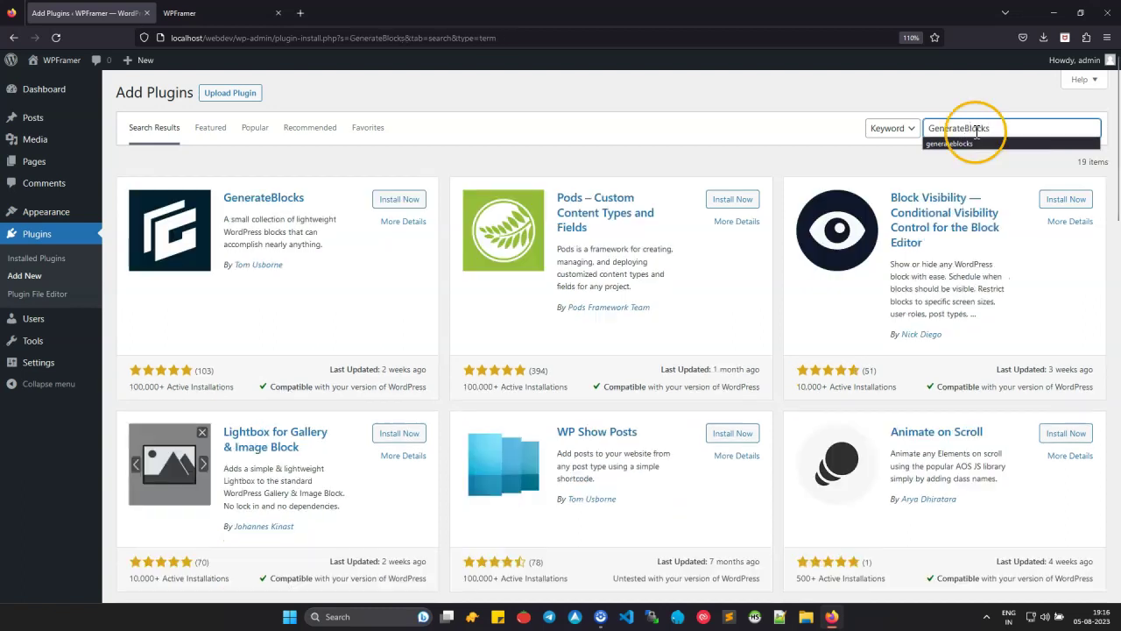
pyautogui.click(405, 202)
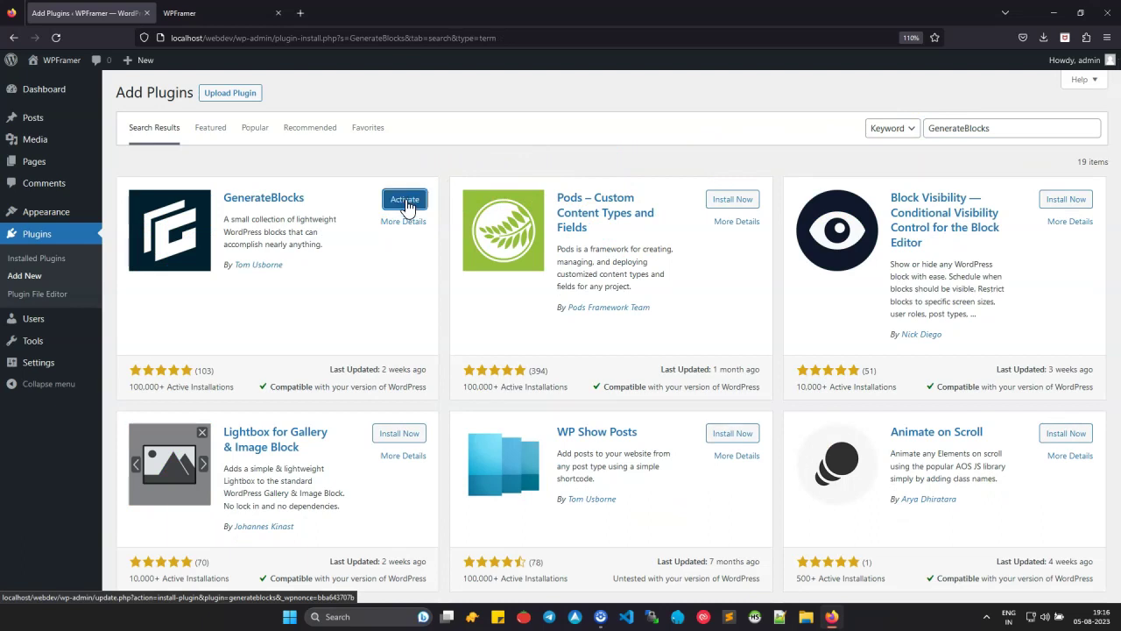
# Step: Search the plugin directory for "wpforms" and install the Contact Form by WPForms plugin without activating it
pyautogui.doubleClick(954, 128)
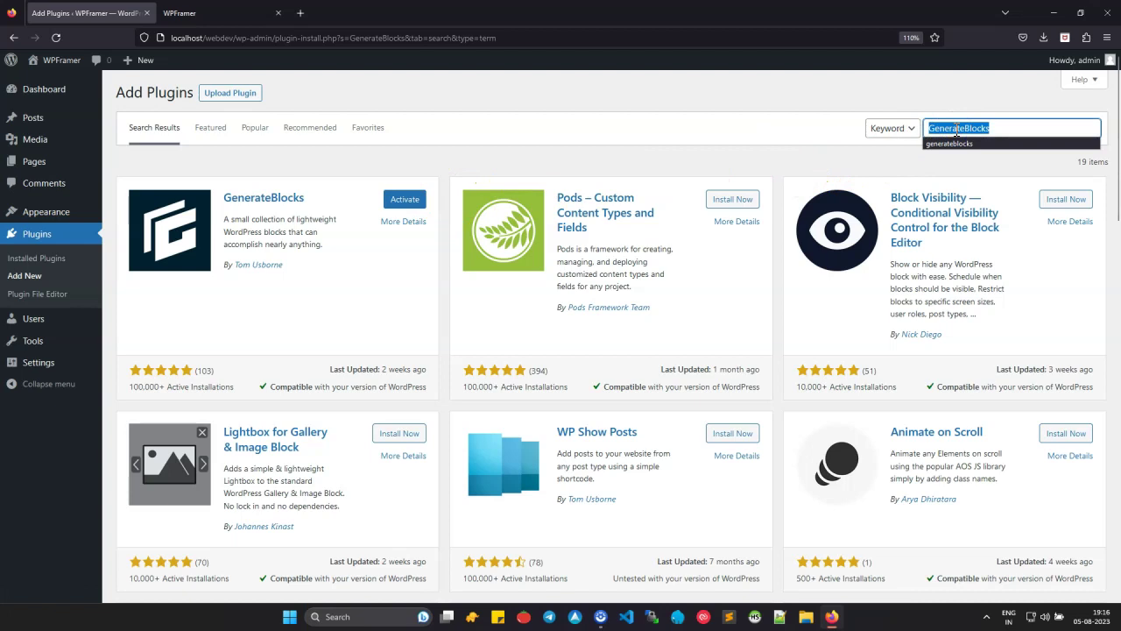
pyautogui.write('wpforms')
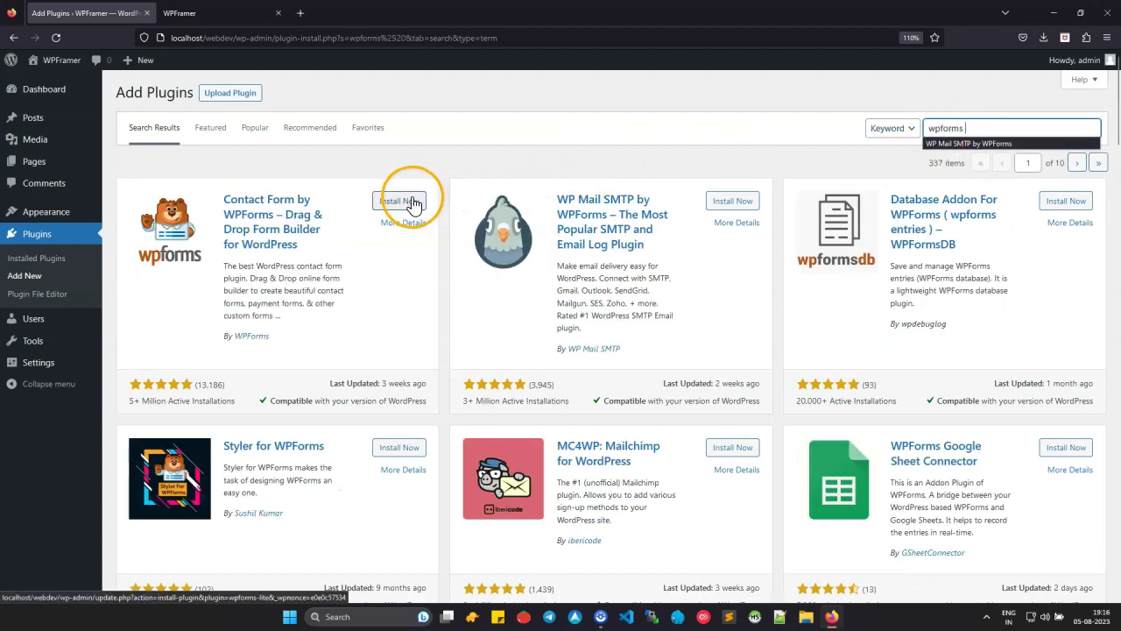
pyautogui.click(413, 203)
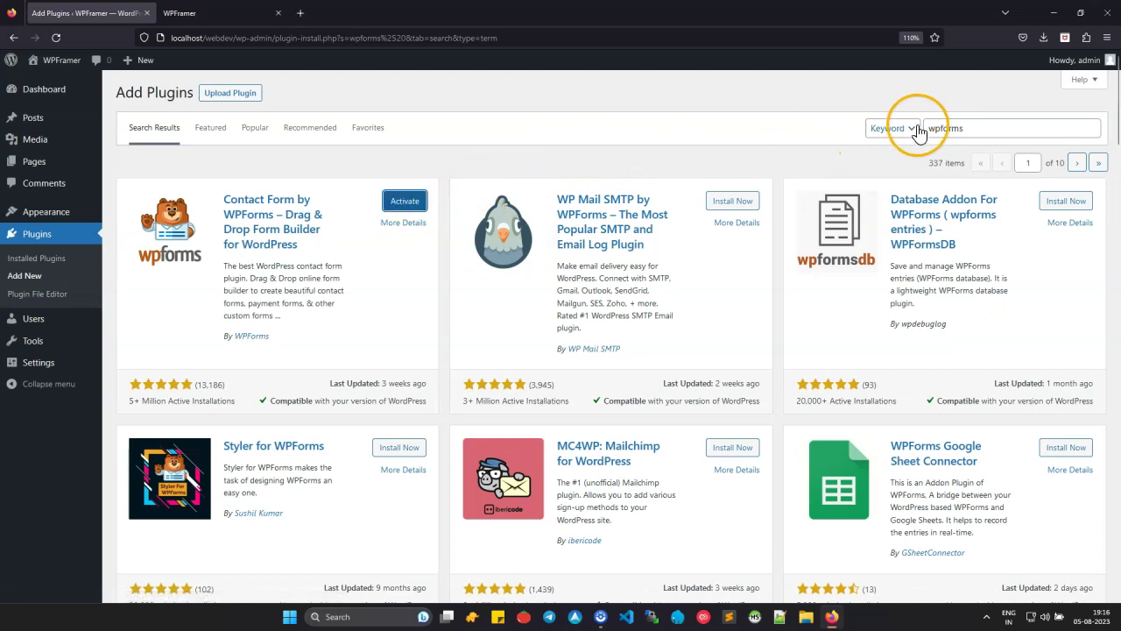
# Step: Search the plugin directory for "Regenerate thumbnail" and install the reGenerate Thumbnails Advanced plugin without activating it
pyautogui.doubleClick(946, 128)
pyautogui.press('BackSpace')
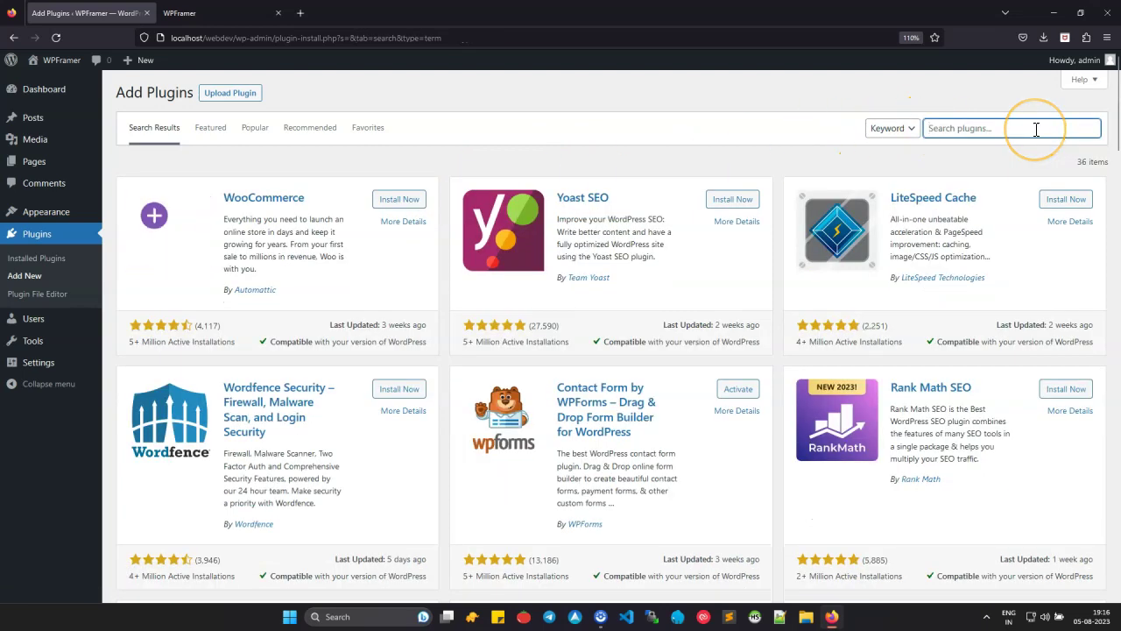
pyautogui.write('Regene')
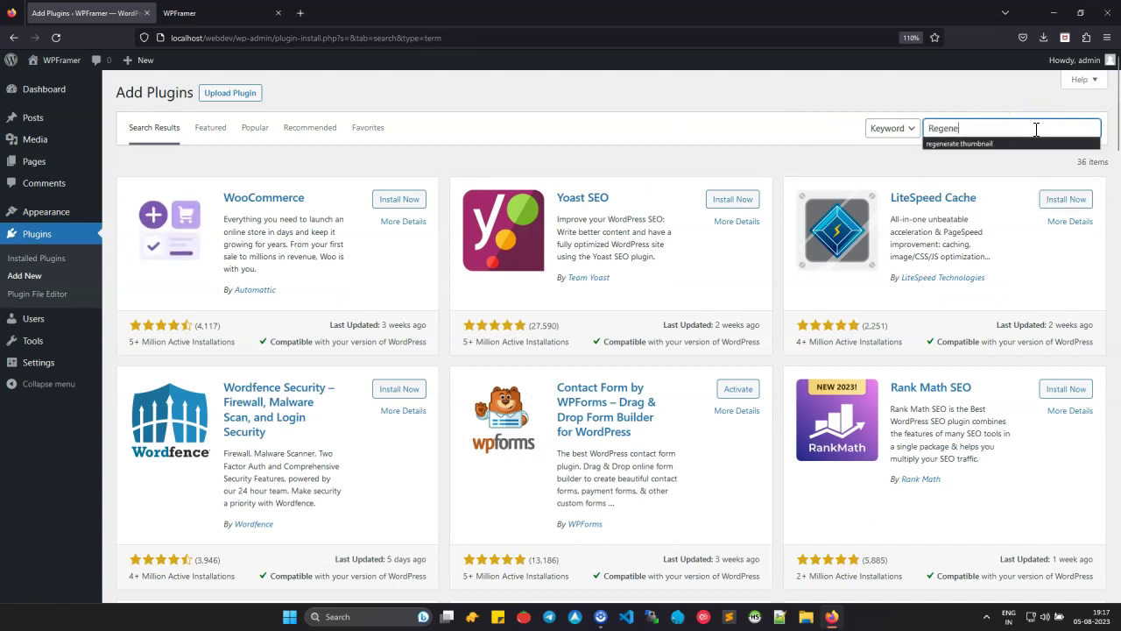
pyautogui.write('rate thumbnail')
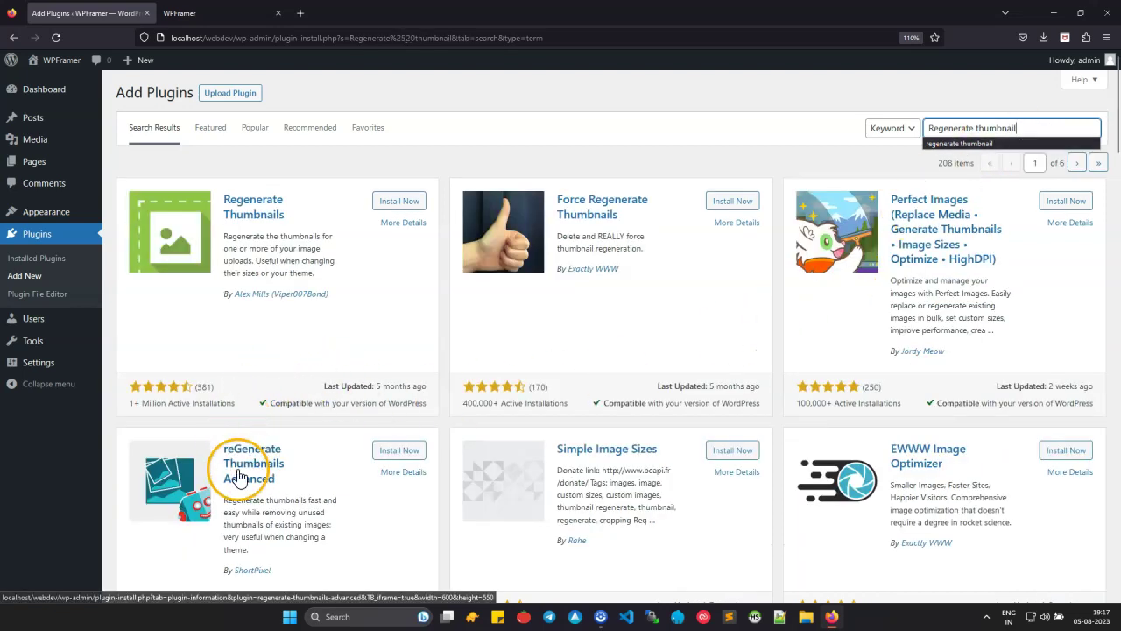
pyautogui.click(400, 451)
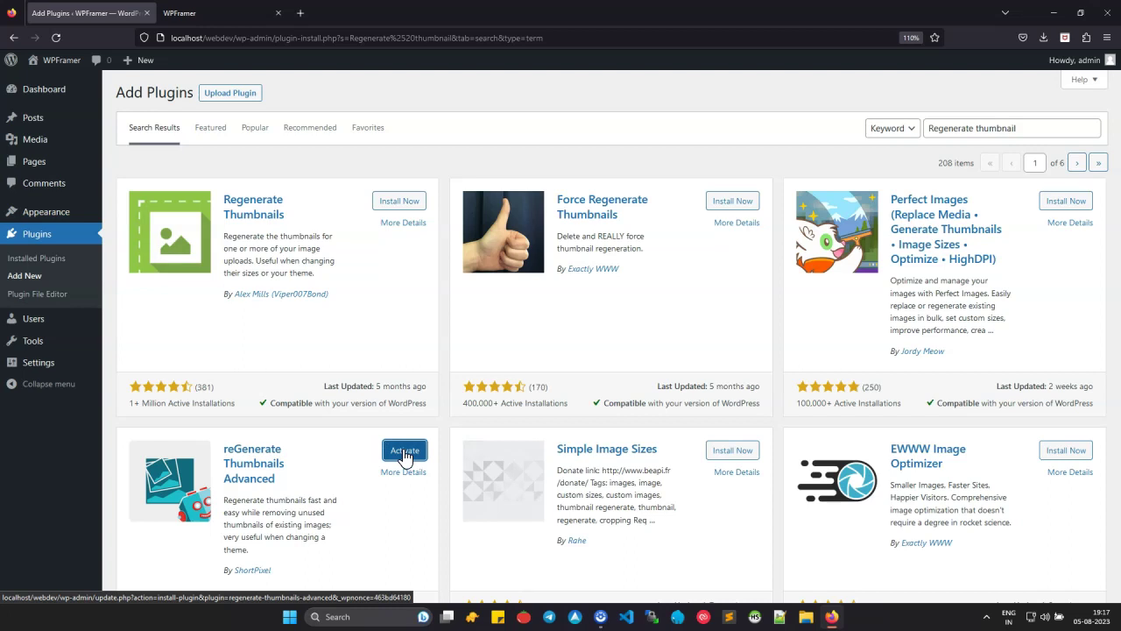
# Step: Activate all installed plugins at once with the Activate bulk action and return to the installed plugins list
pyautogui.click(64, 261)
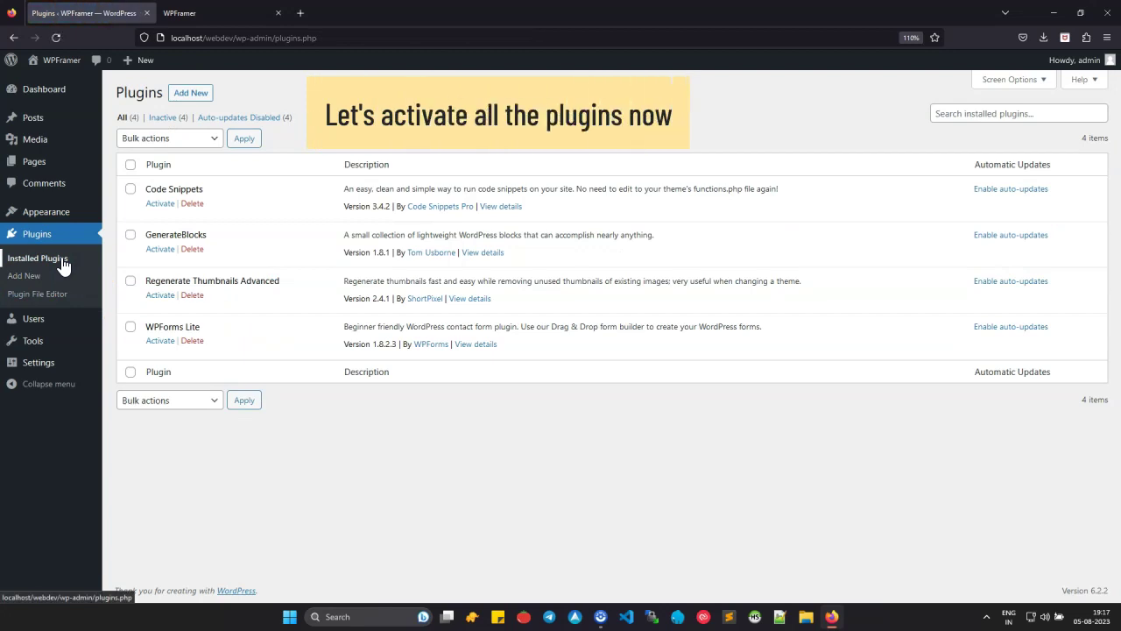
pyautogui.click(129, 166)
pyautogui.click(154, 138)
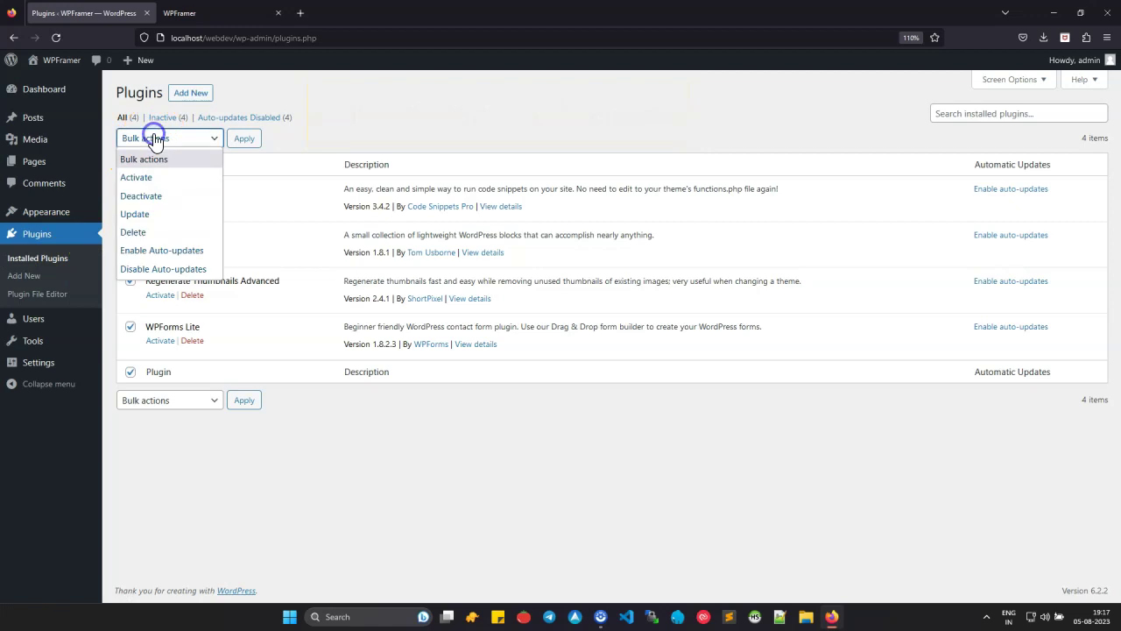
pyautogui.click(141, 176)
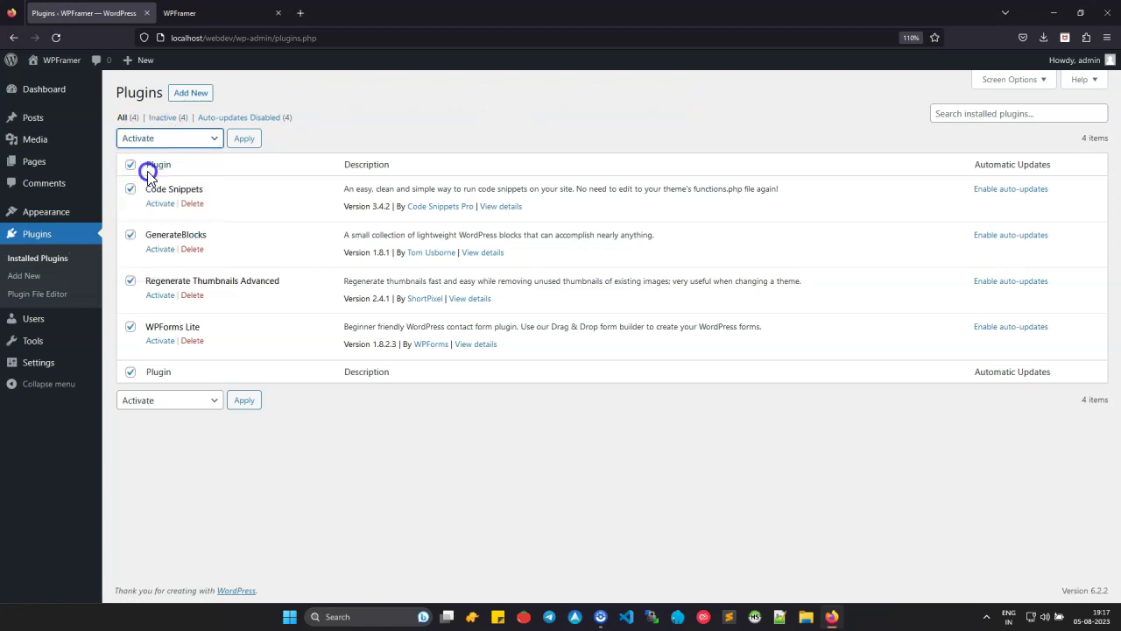
pyautogui.click(248, 140)
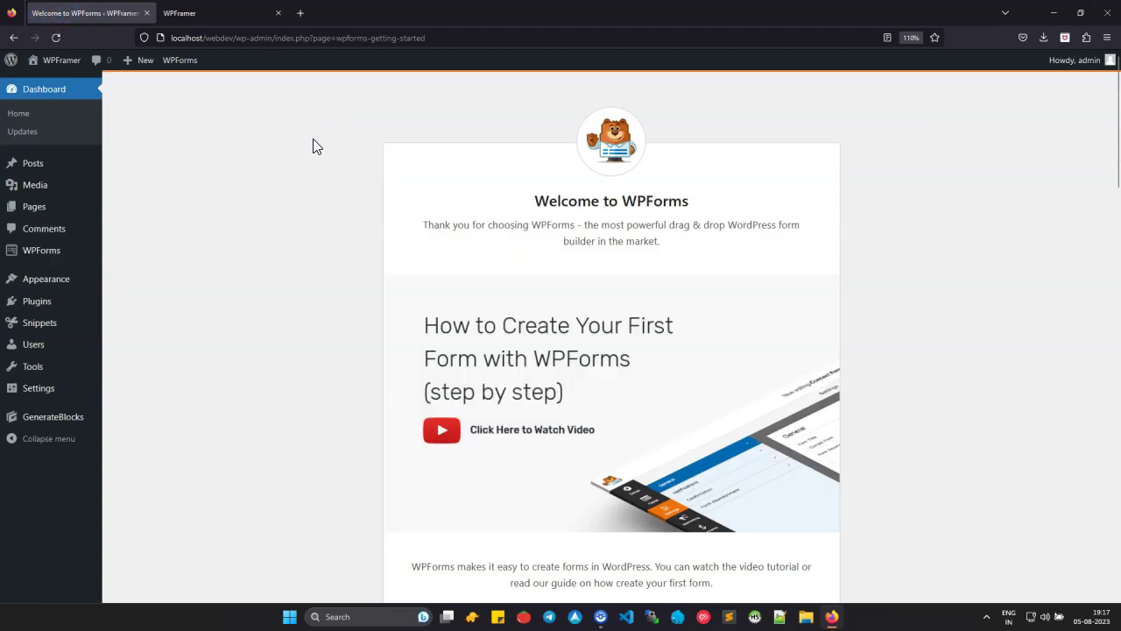
pyautogui.click(48, 303)
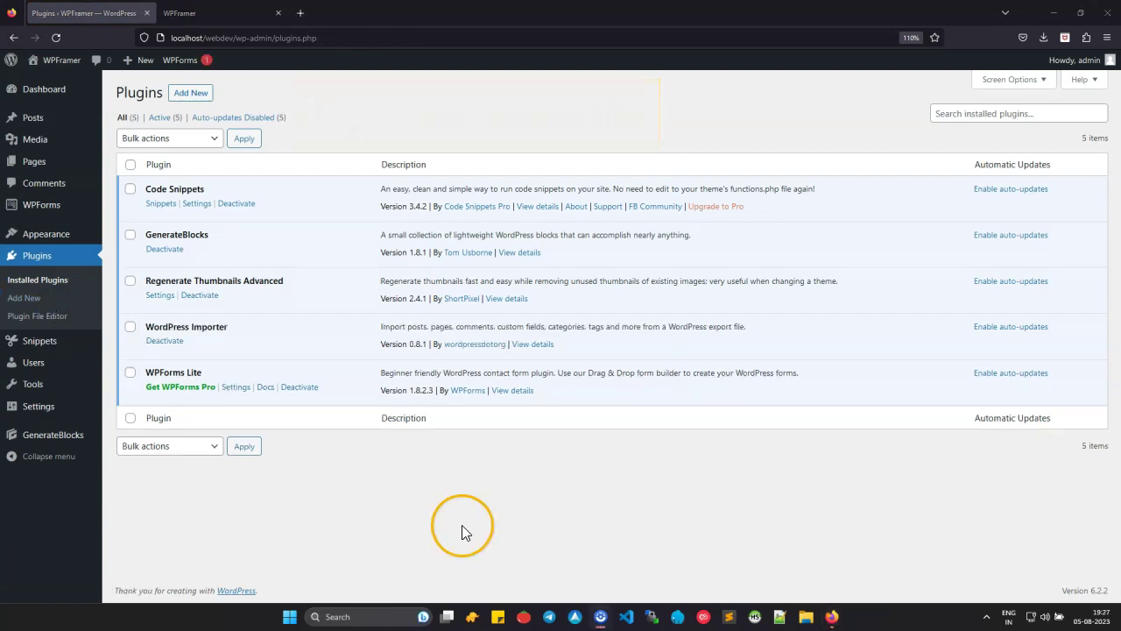
# Step: View the list of existing blog posts and open the post categories page
pyautogui.click(47, 121)
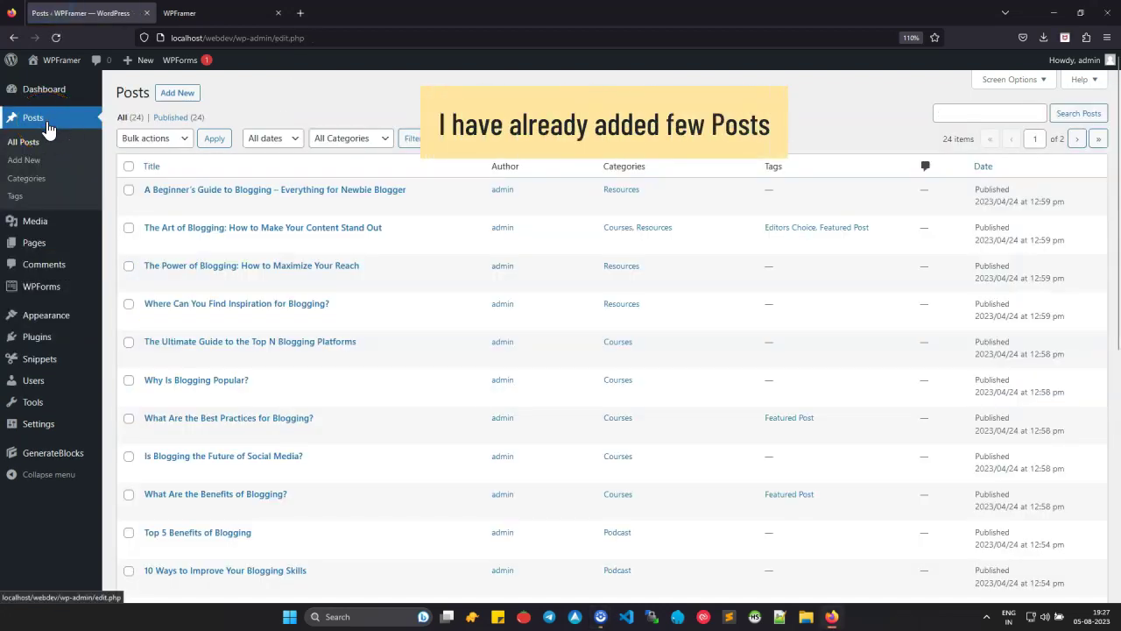
pyautogui.click(42, 180)
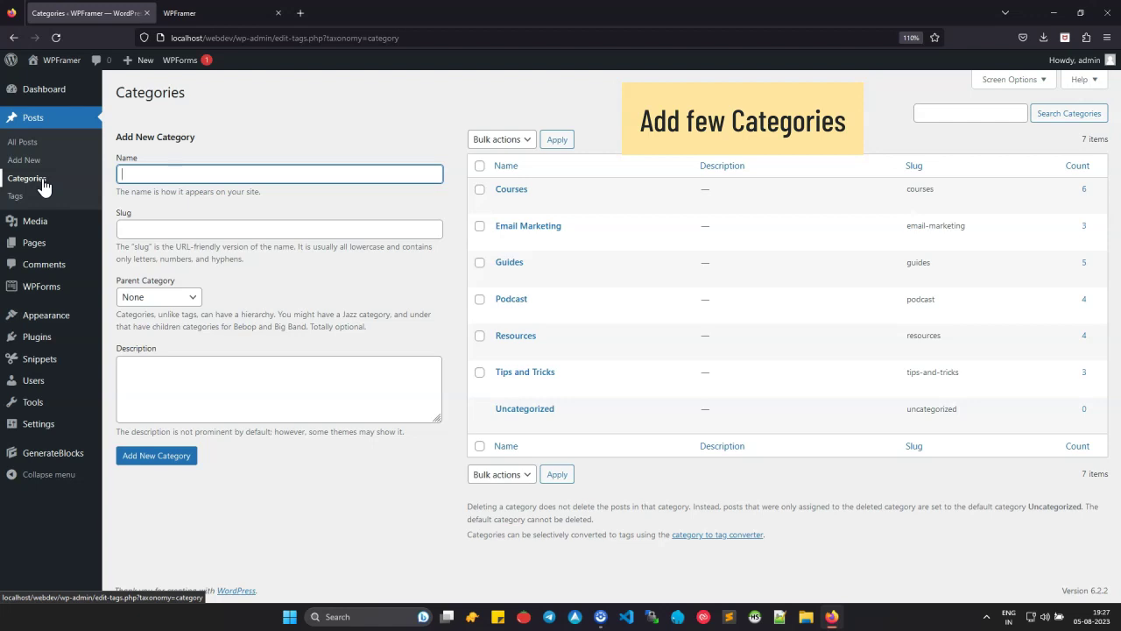
# Step: View the post tags page, then look through the blog posts on the site's front end
pyautogui.click(19, 195)
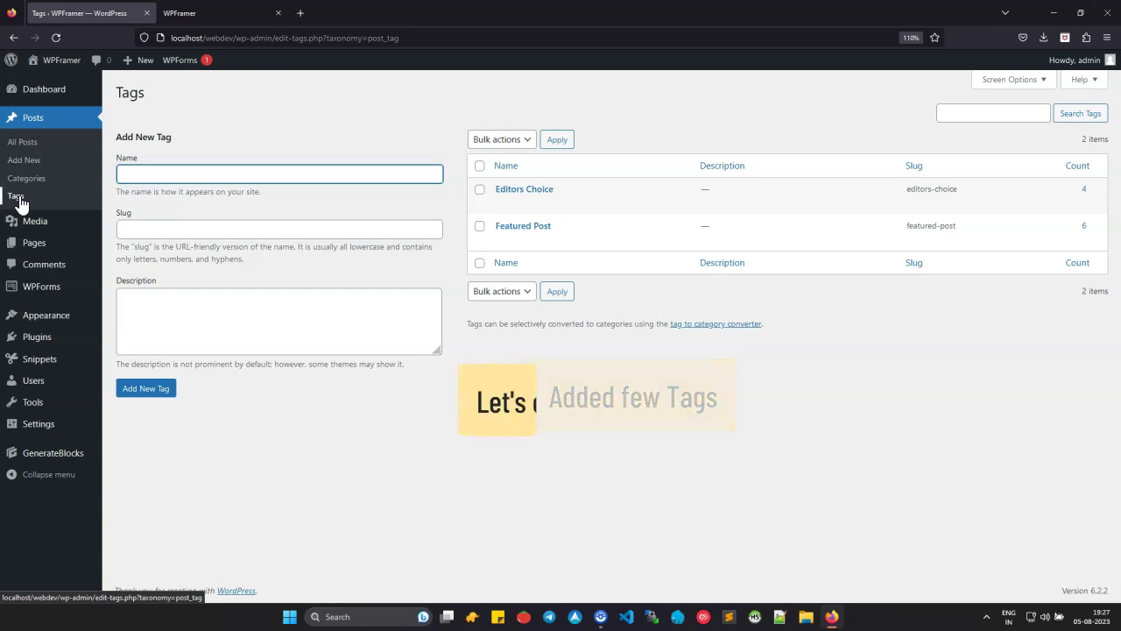
pyautogui.click(31, 193)
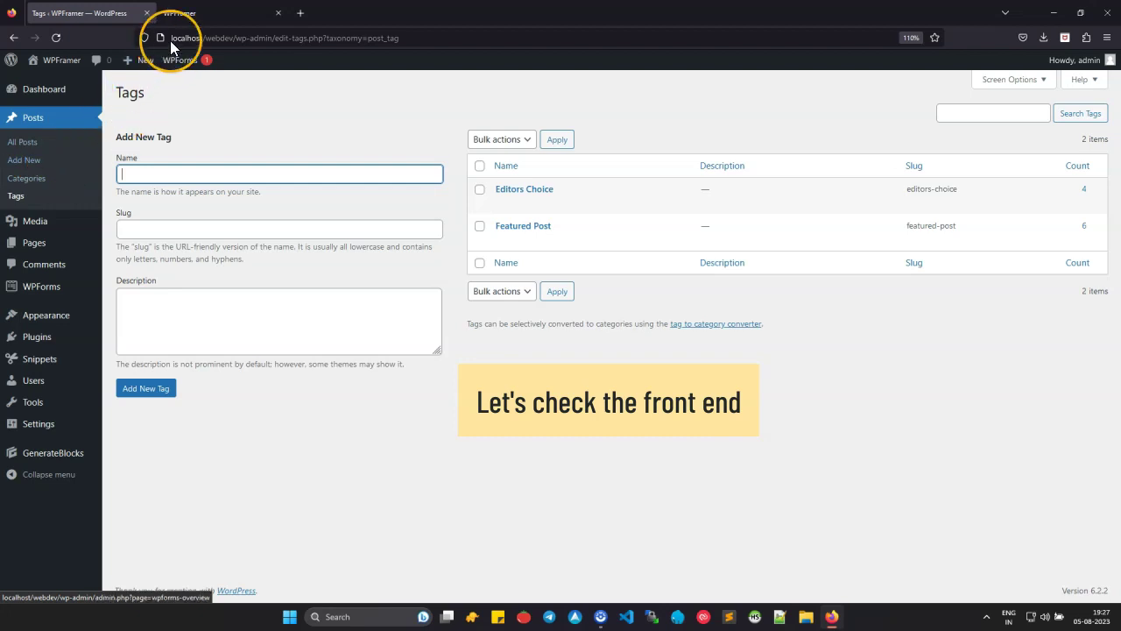
pyautogui.click(188, 17)
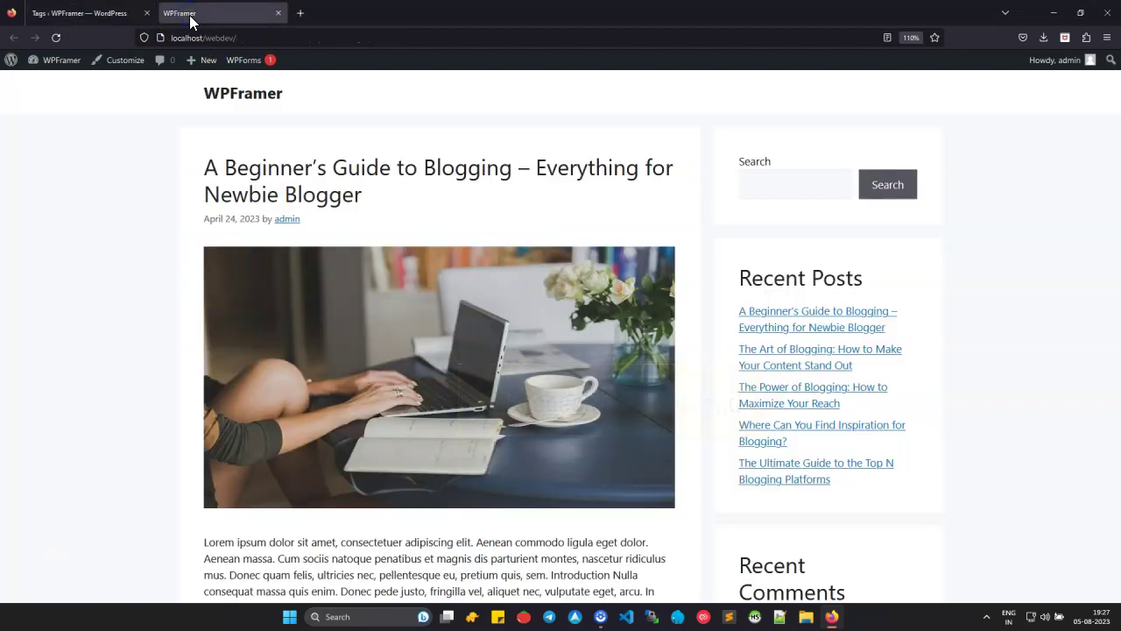
pyautogui.click(124, 232)
pyautogui.scroll(-8, 124, 232)
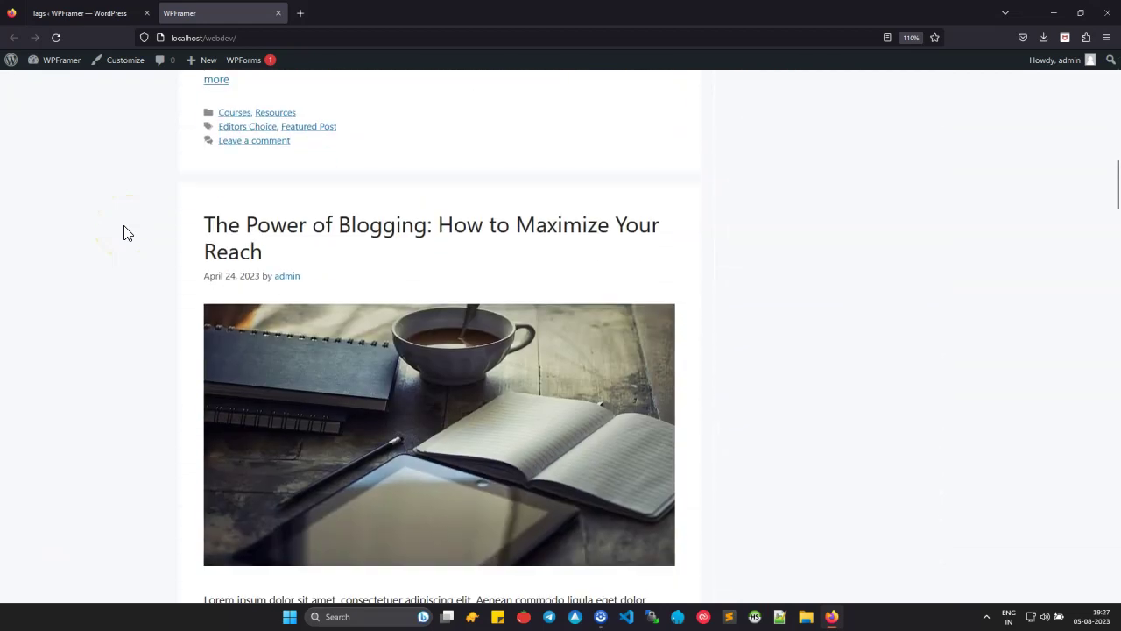
pyautogui.scroll(-1, 1116, 212)
pyautogui.moveTo(1117, 212); pyautogui.dragTo(1117, 79)
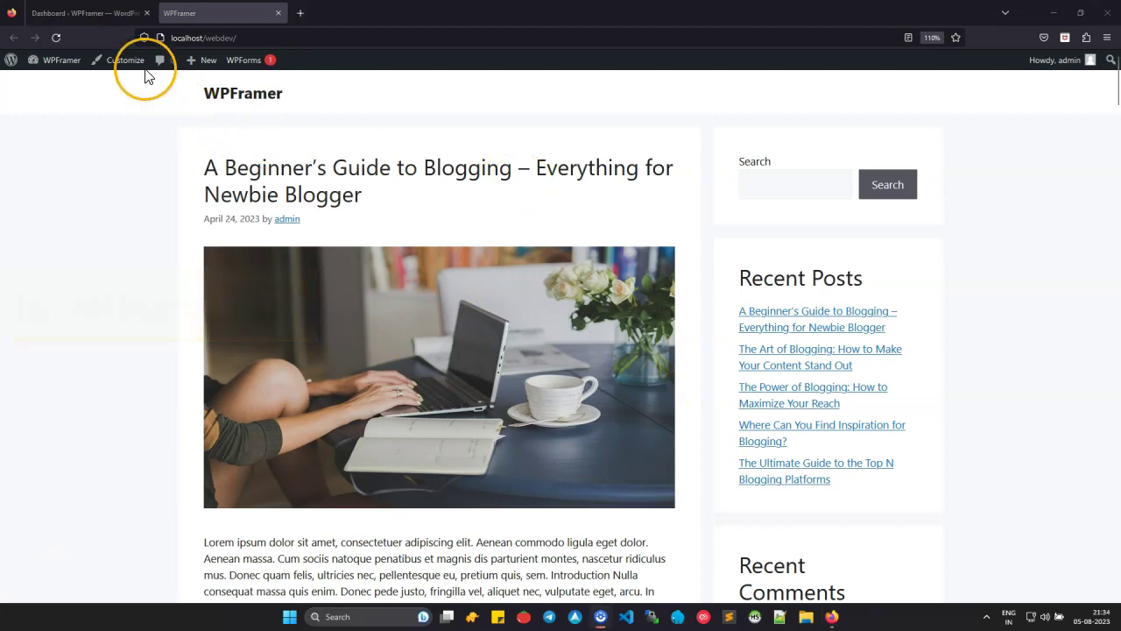
# Step: Create and publish a new empty page titled "Home" from the WordPress admin
pyautogui.click(92, 15)
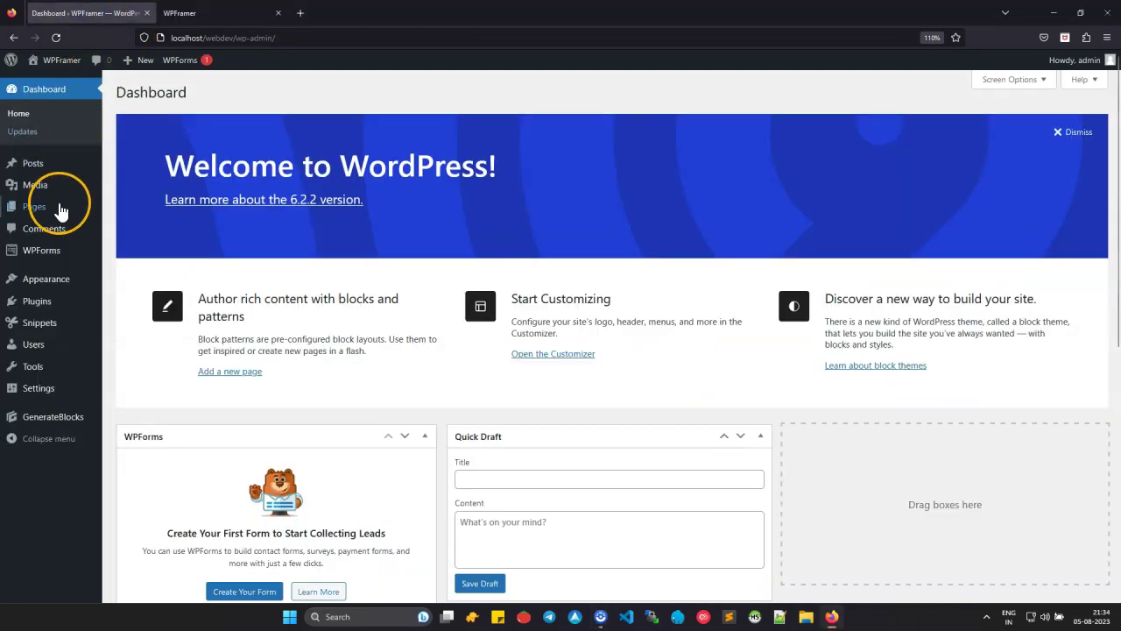
pyautogui.moveTo(55, 209)
pyautogui.click(132, 228)
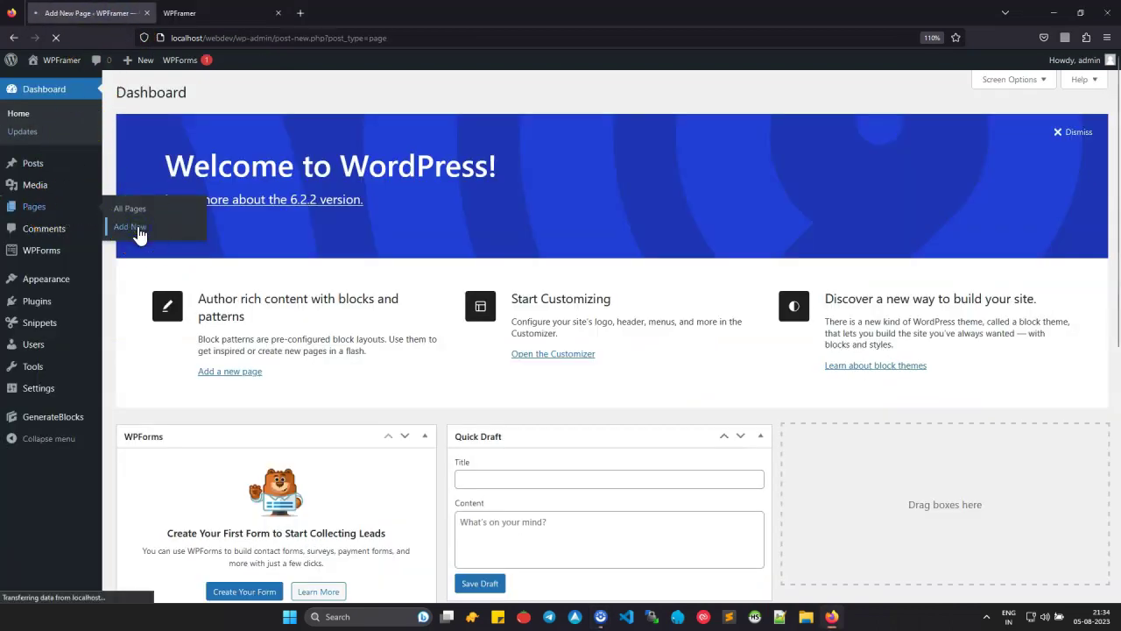
pyautogui.click(269, 179)
pyautogui.write('Home')
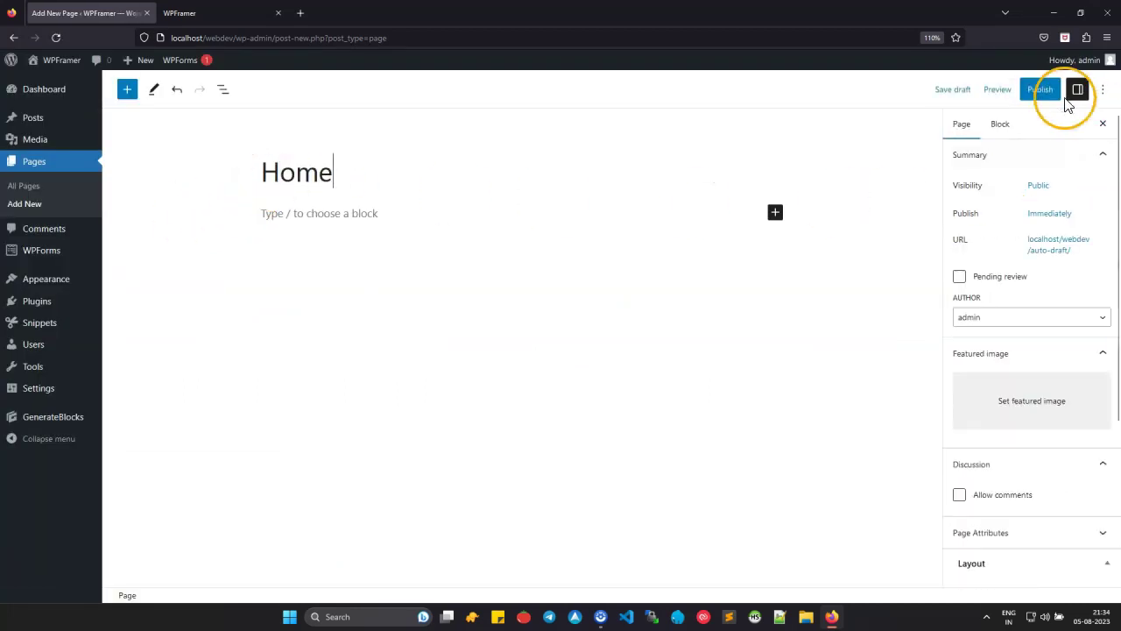
pyautogui.click(1039, 88)
pyautogui.click(1000, 90)
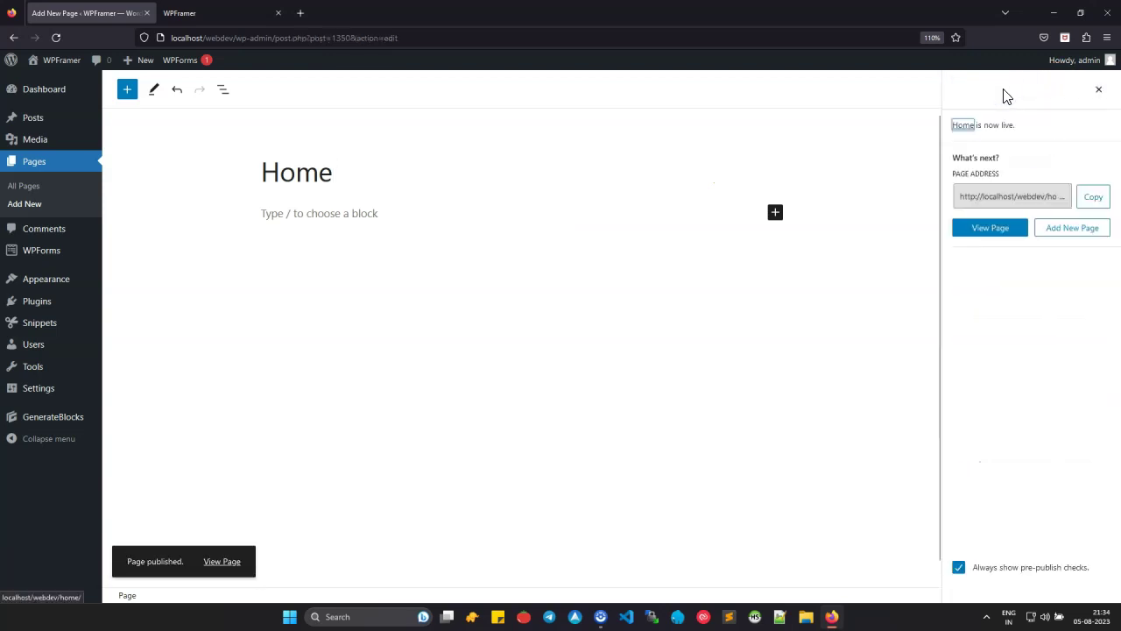
# Step: Create and publish another empty page titled "Blog"
pyautogui.click(31, 211)
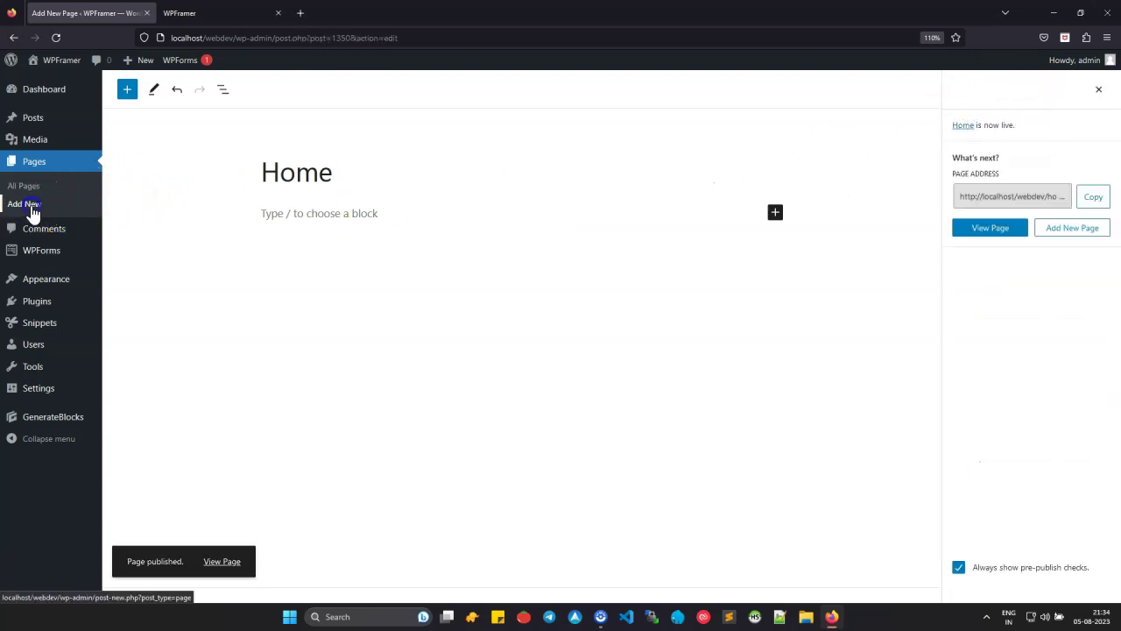
pyautogui.click(279, 173)
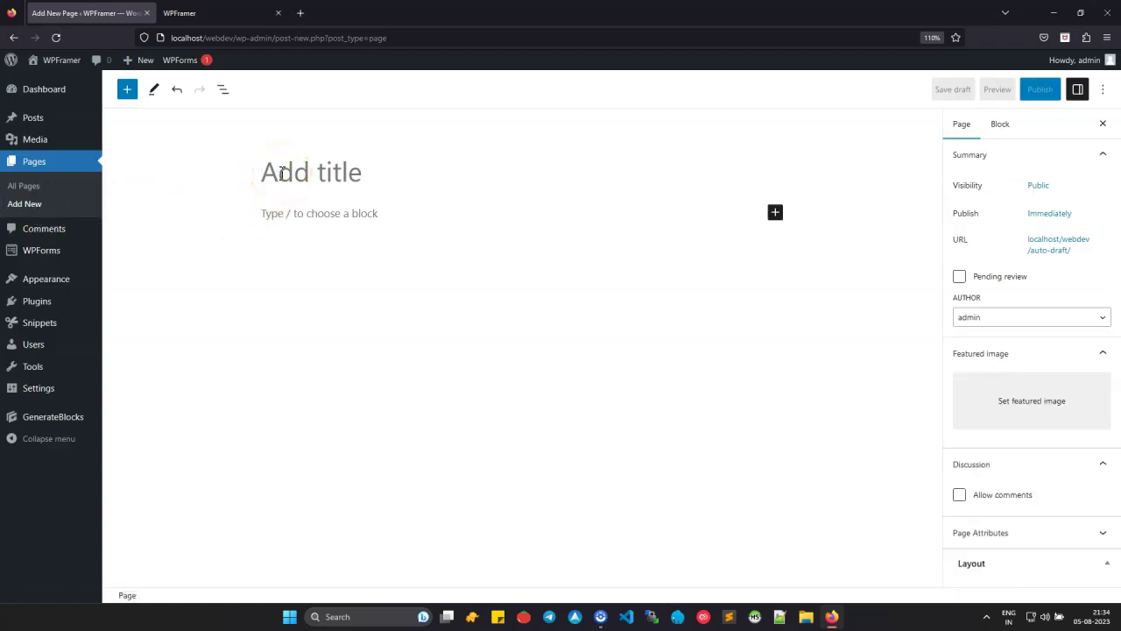
pyautogui.write('Blog')
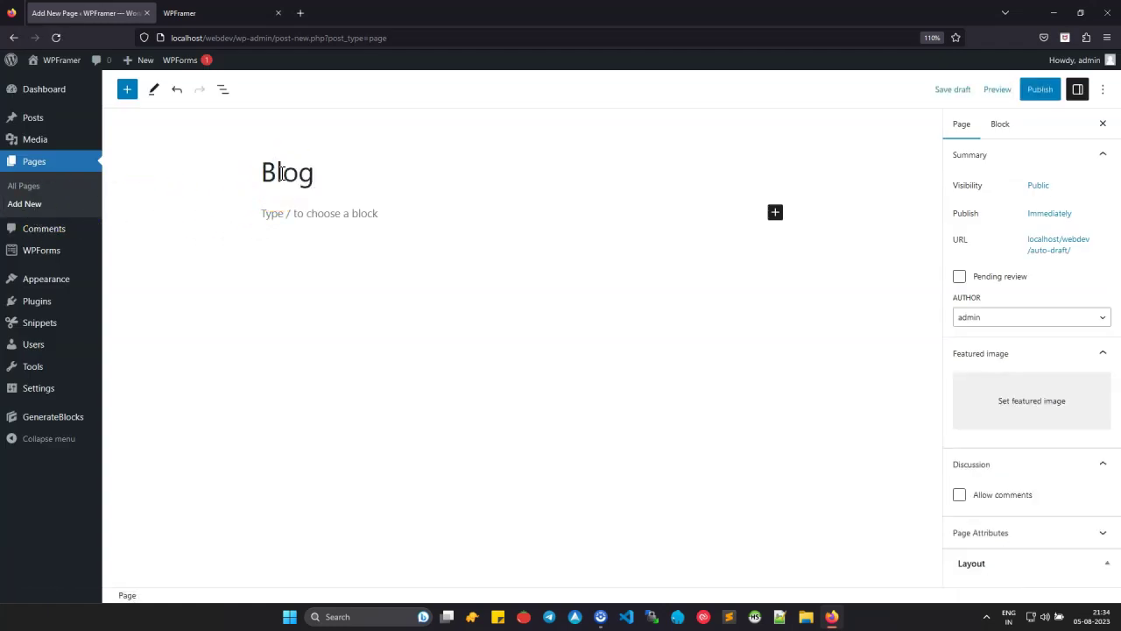
pyautogui.click(1044, 91)
pyautogui.click(1022, 93)
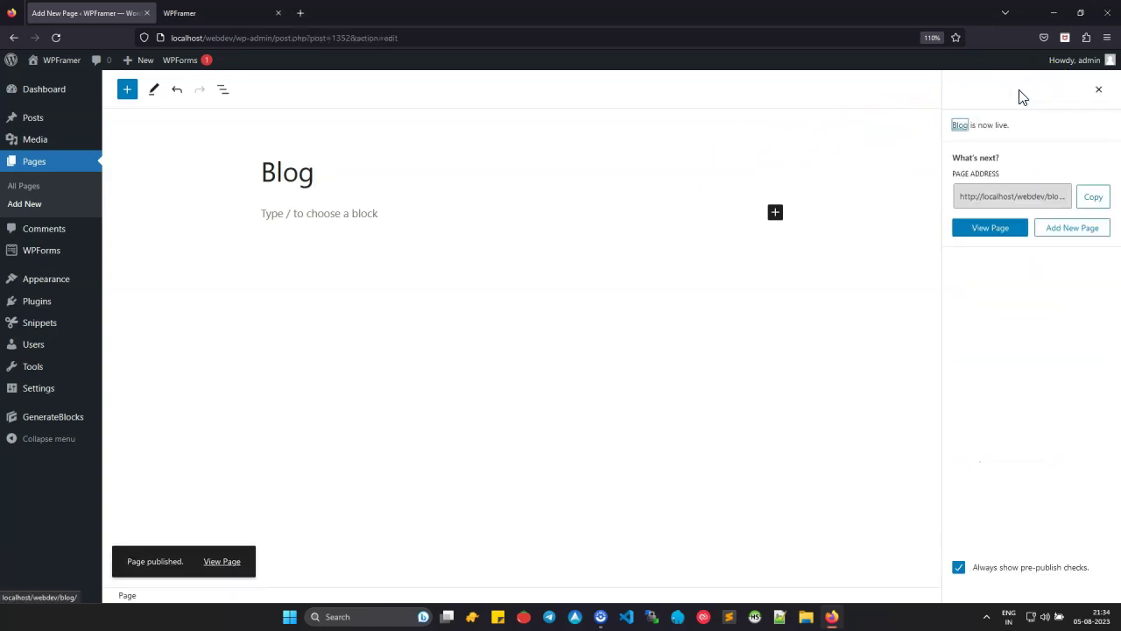
# Step: Create and publish an empty page titled "Contact Us" and open the list of all pages
pyautogui.click(27, 208)
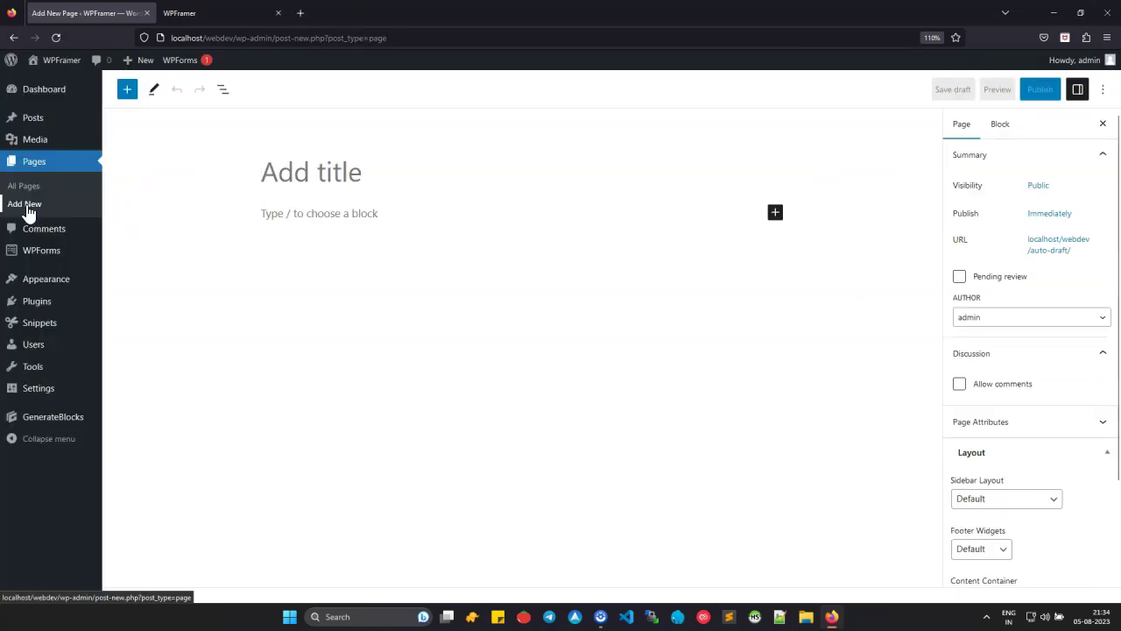
pyautogui.click(273, 179)
pyautogui.write('Contact Us')
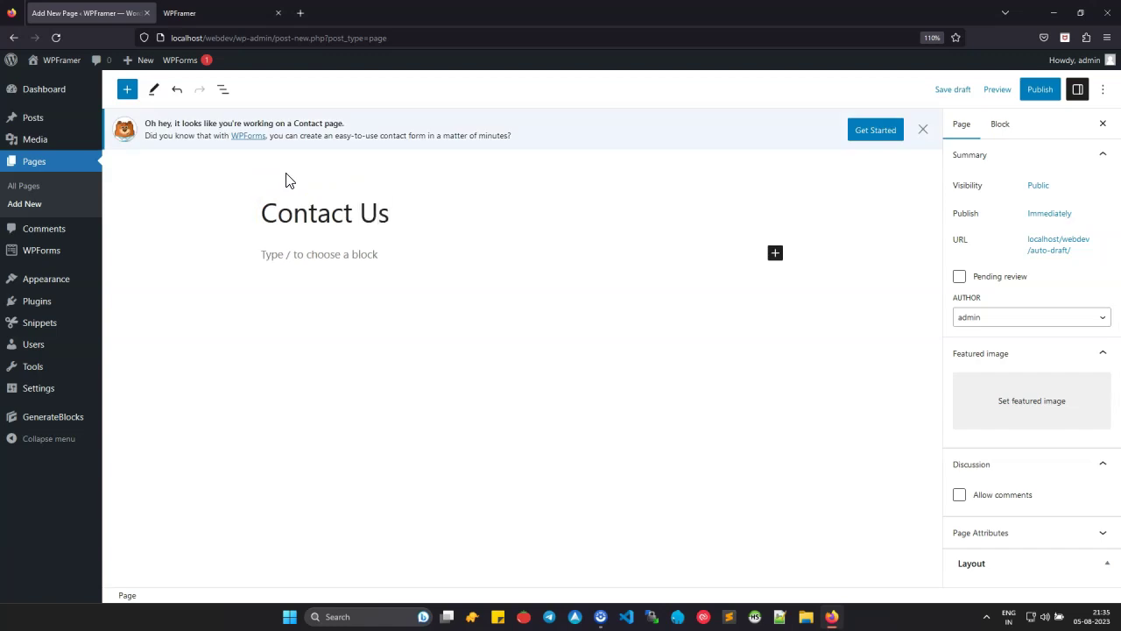
pyautogui.click(1039, 88)
pyautogui.click(1021, 91)
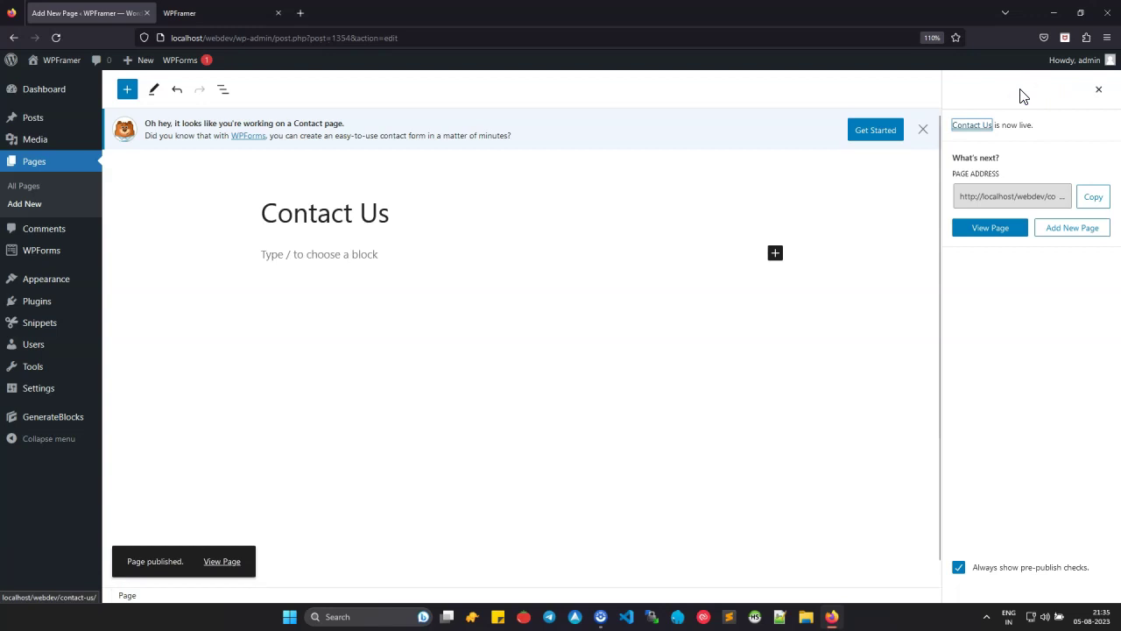
pyautogui.click(1098, 90)
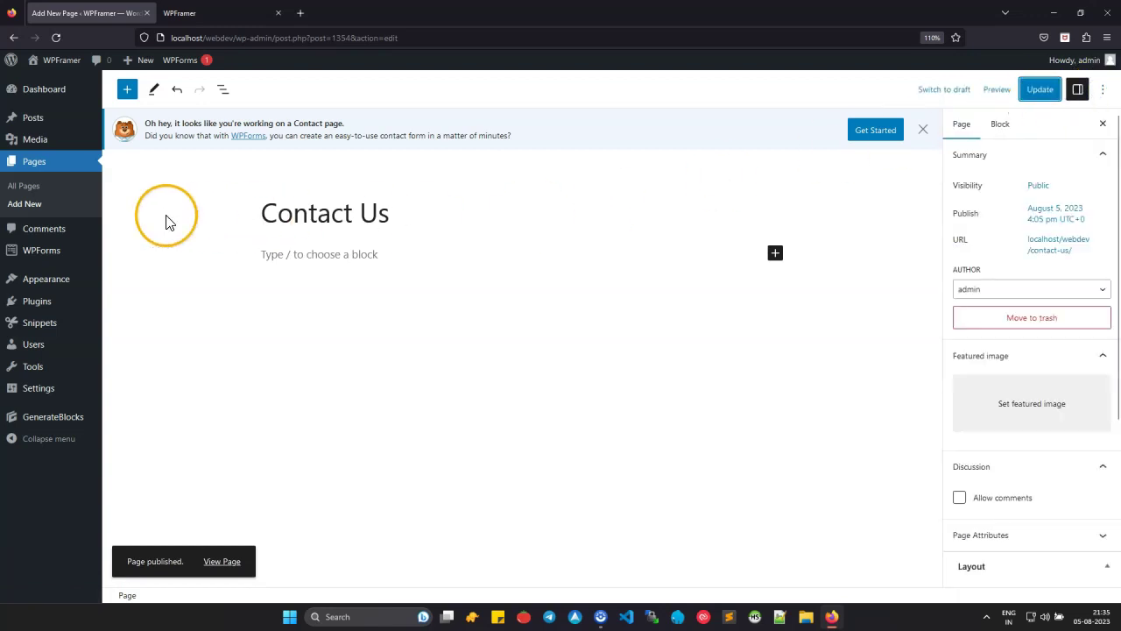
pyautogui.click(19, 188)
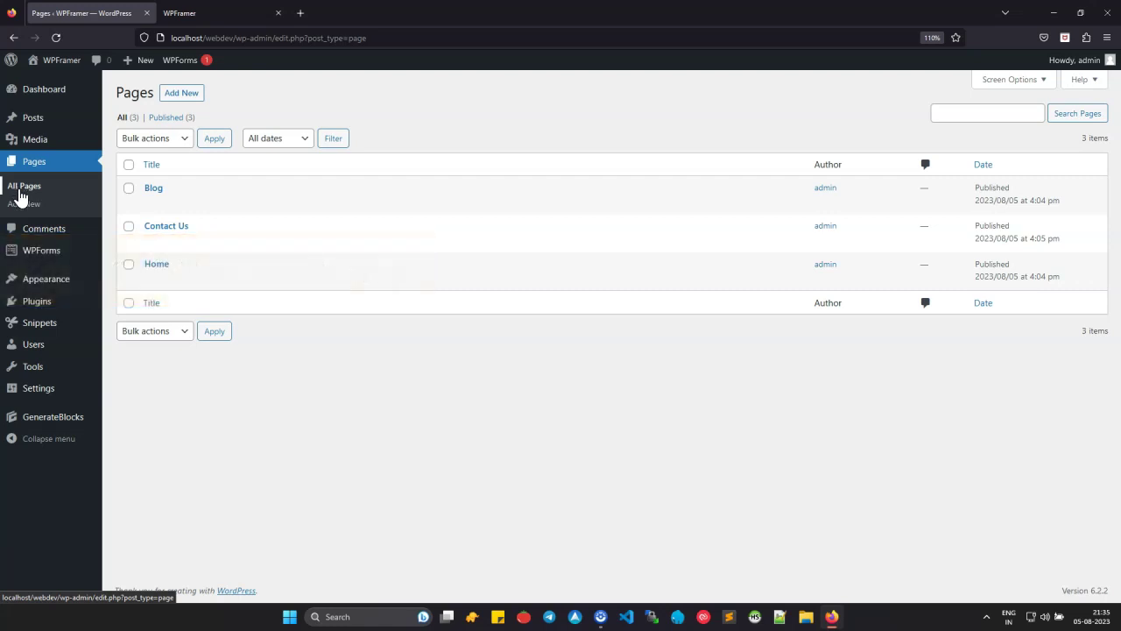
# Step: In the reading settings, save a static homepage using Home, with Blog as the posts page, and reload the front end
pyautogui.moveTo(51, 391)
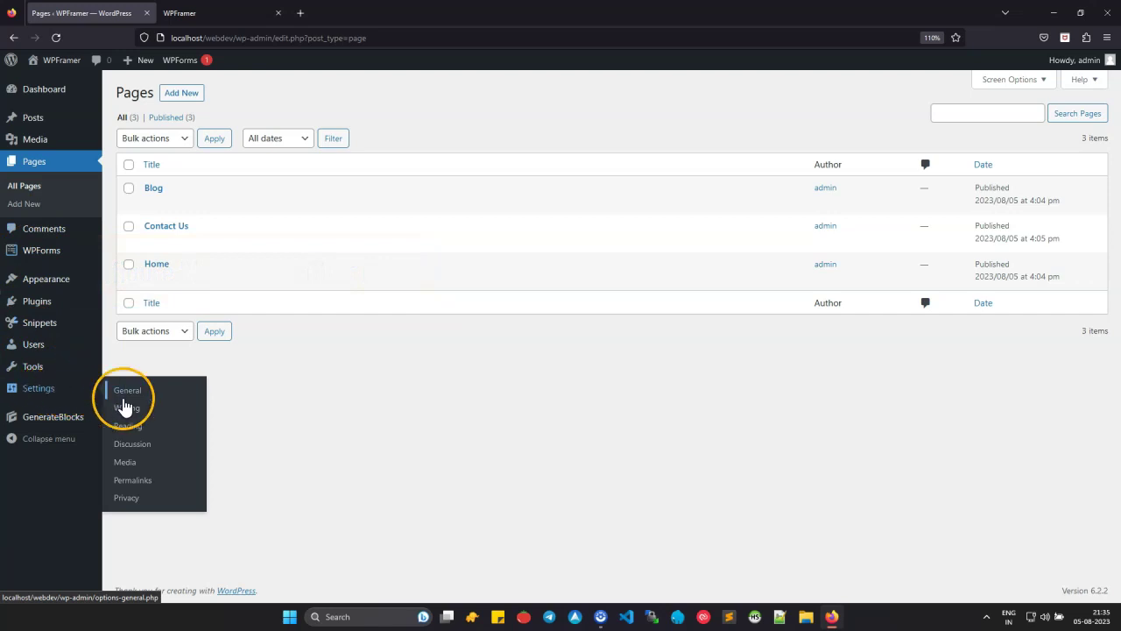
pyautogui.click(129, 426)
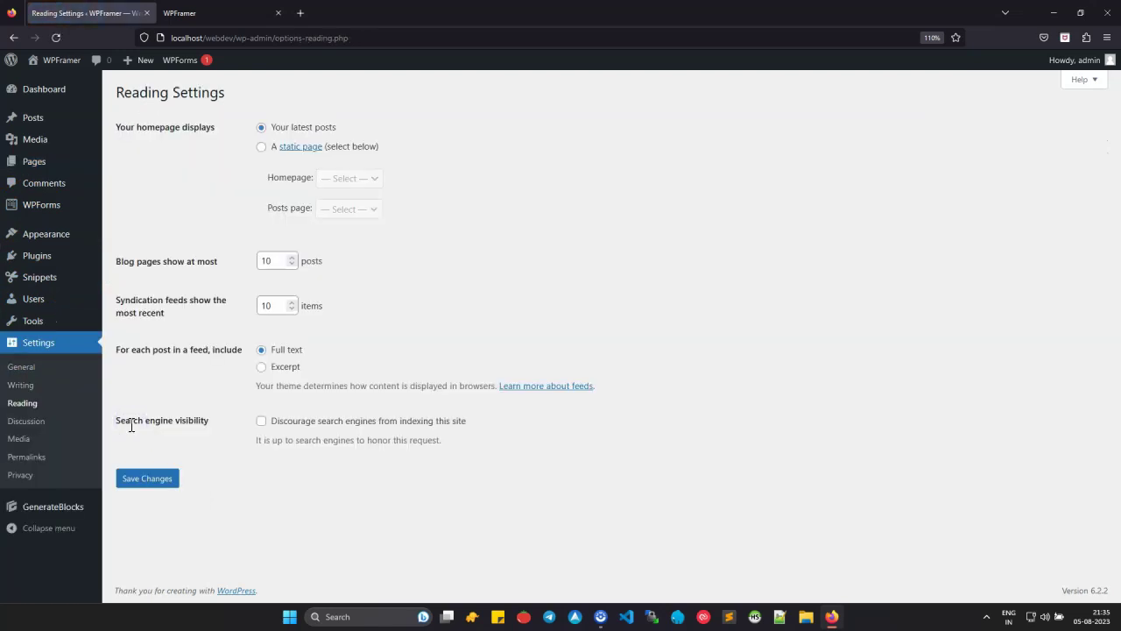
pyautogui.click(262, 148)
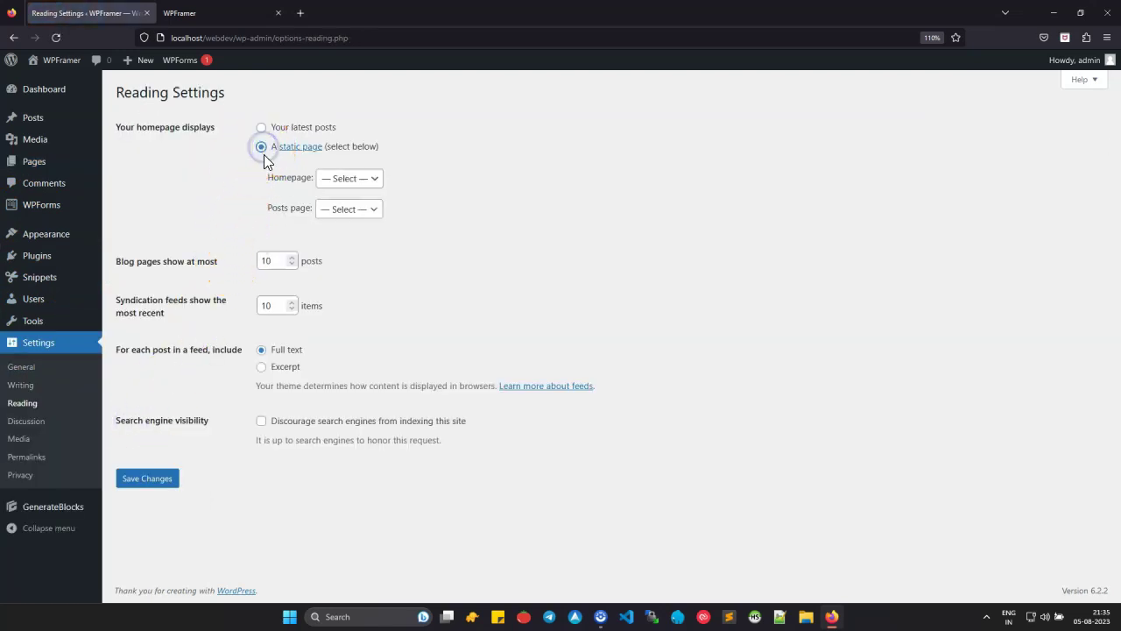
pyautogui.click(363, 179)
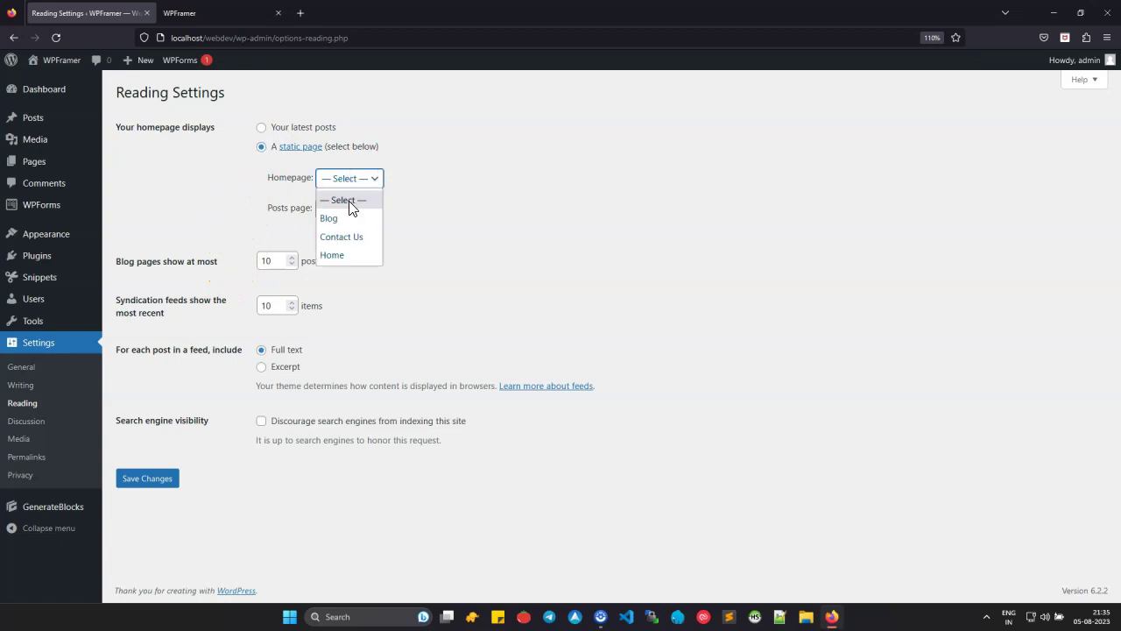
pyautogui.click(341, 254)
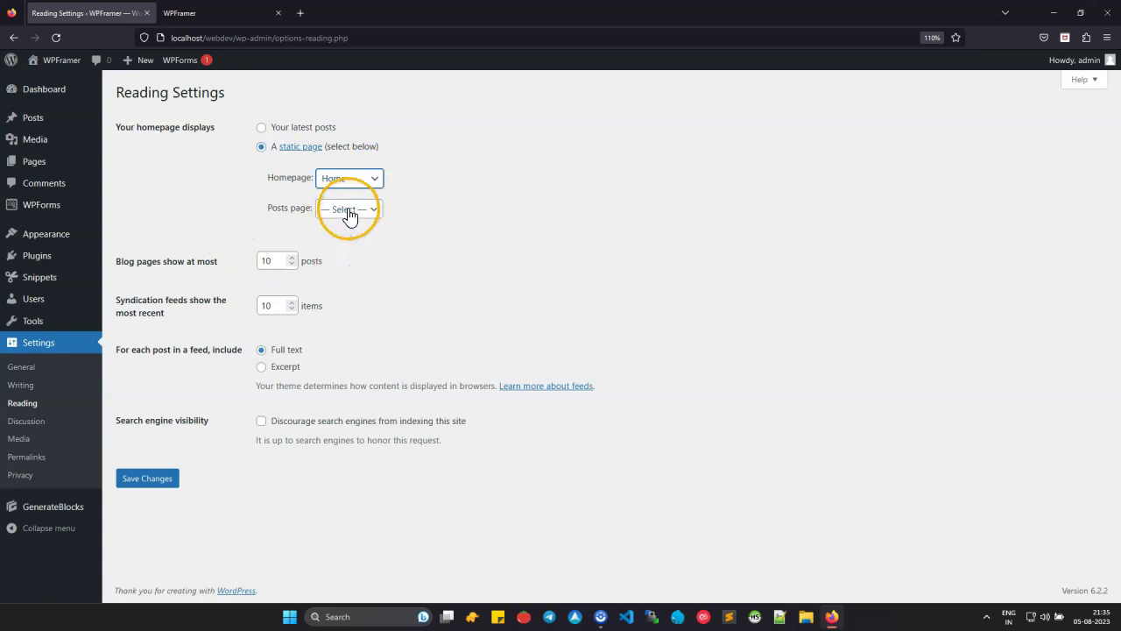
pyautogui.click(349, 210)
pyautogui.click(338, 250)
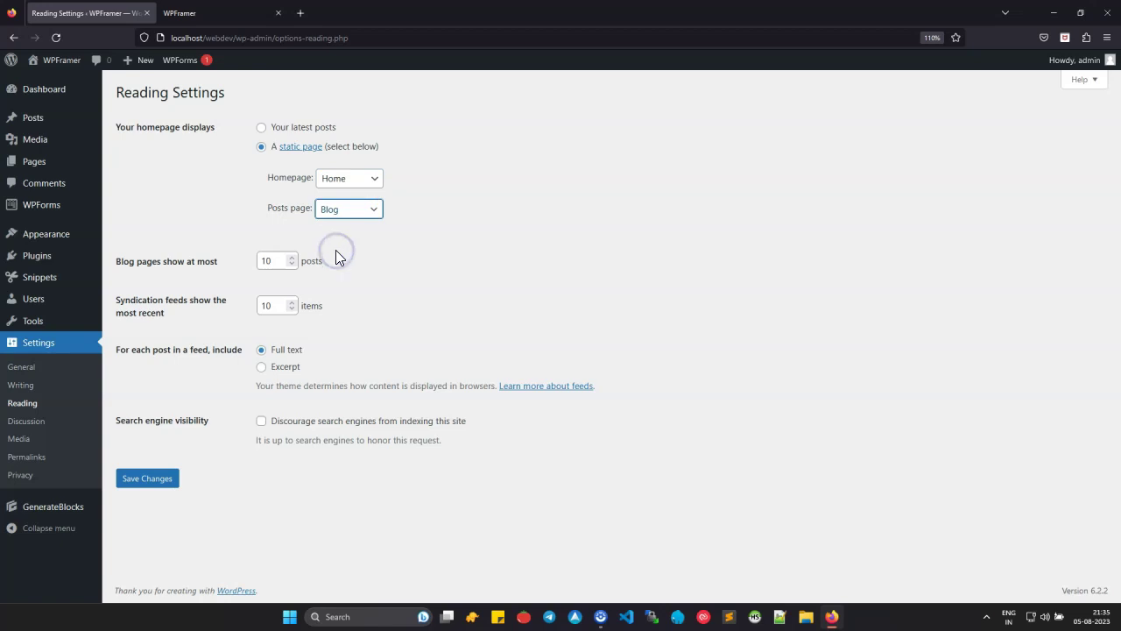
pyautogui.click(161, 481)
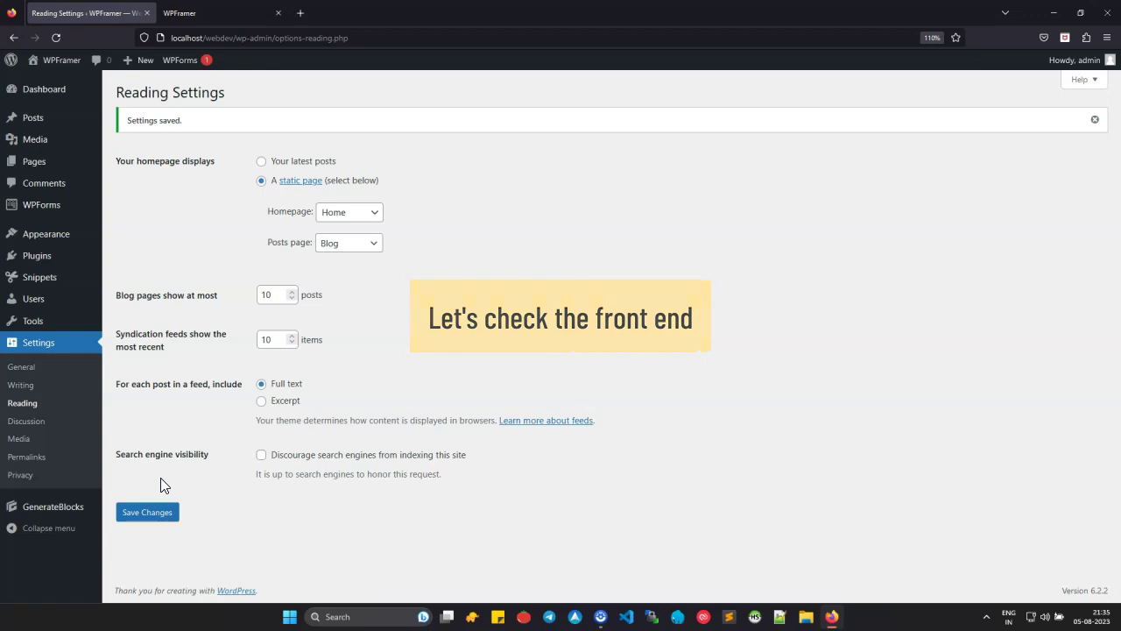
pyautogui.click(221, 18)
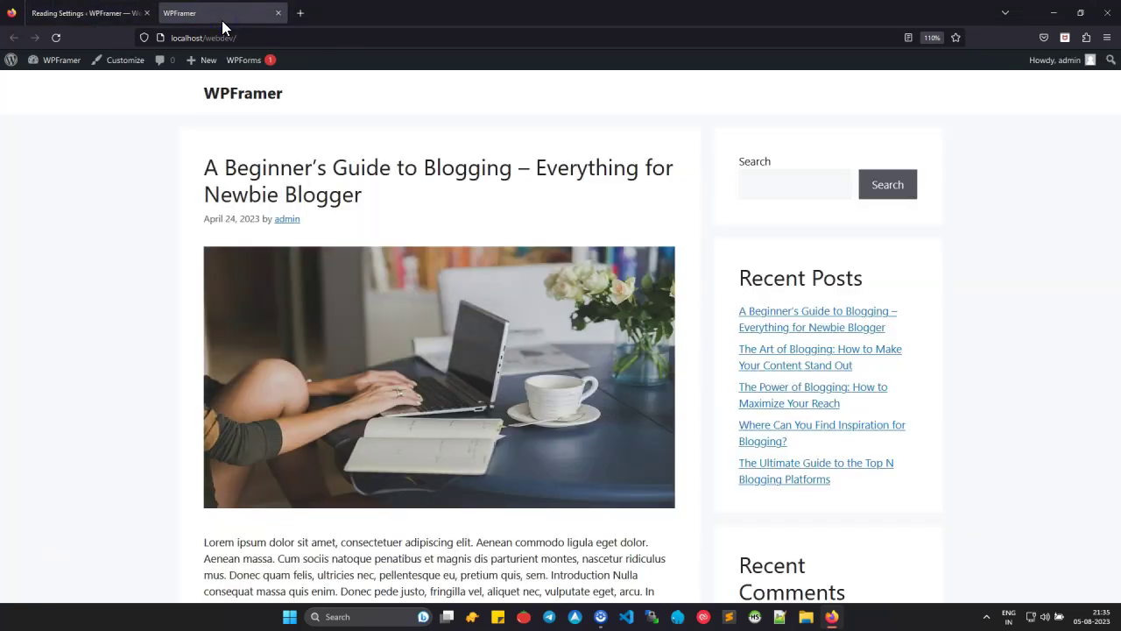
pyautogui.click(57, 37)
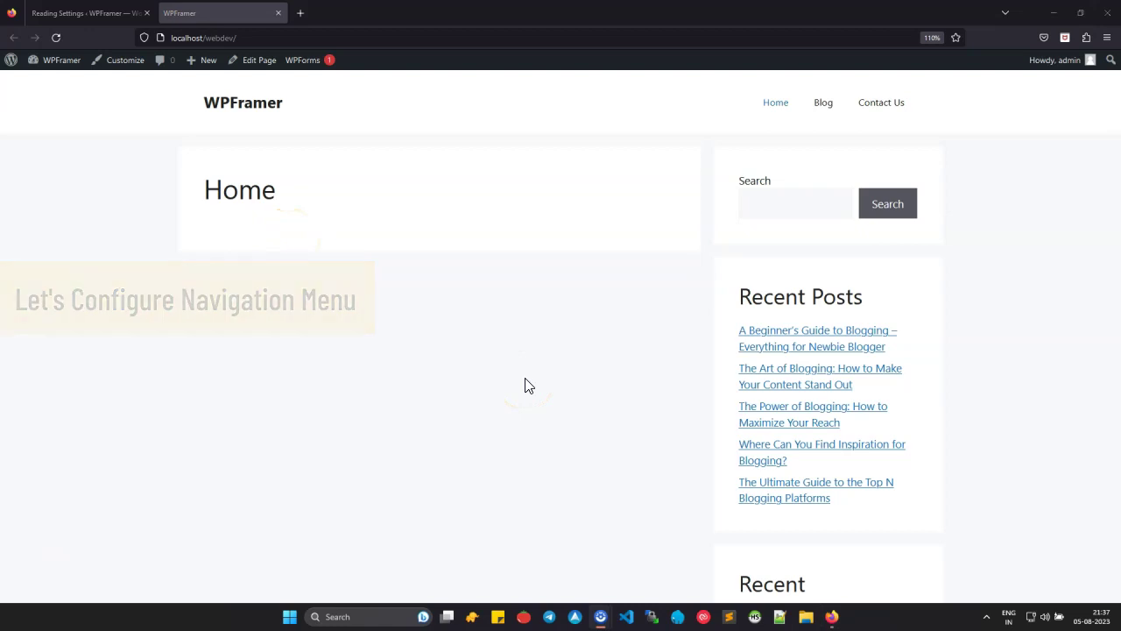
# Step: Open the Menus admin page and name the new navigation menu "Primary Menu"
pyautogui.click(91, 13)
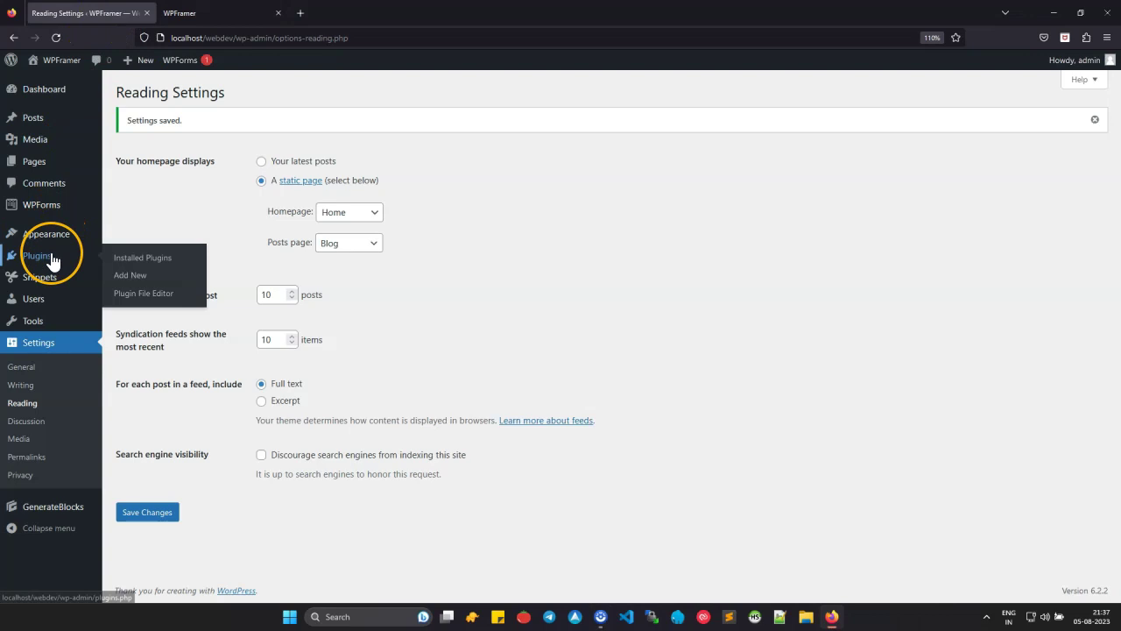
pyautogui.moveTo(54, 241)
pyautogui.click(127, 289)
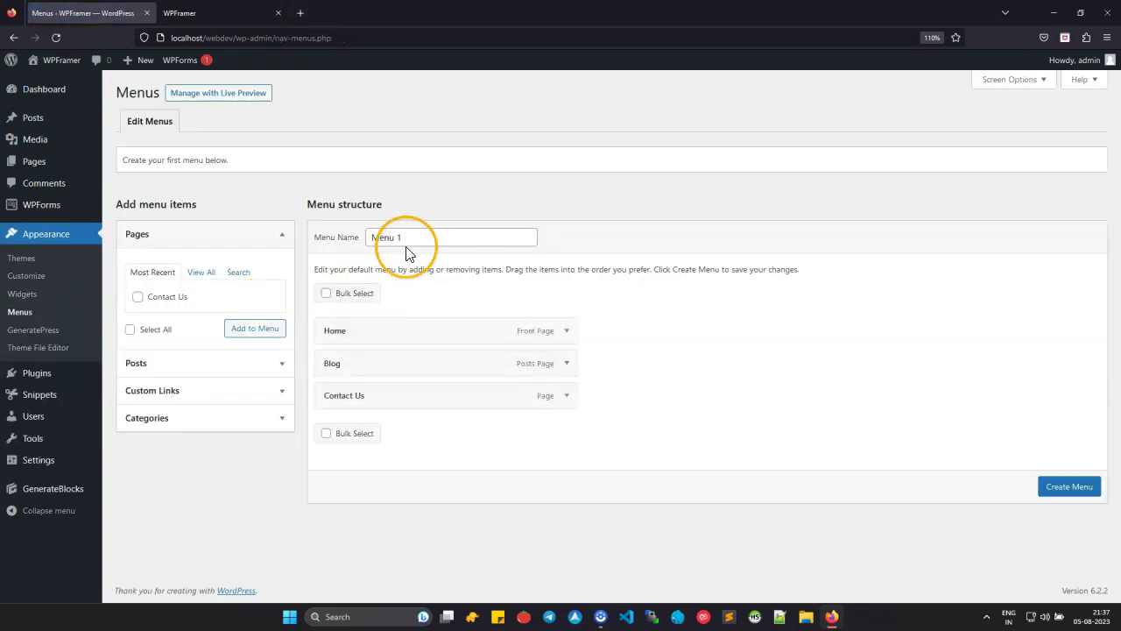
pyautogui.doubleClick(412, 237)
pyautogui.write('Primary Menu')
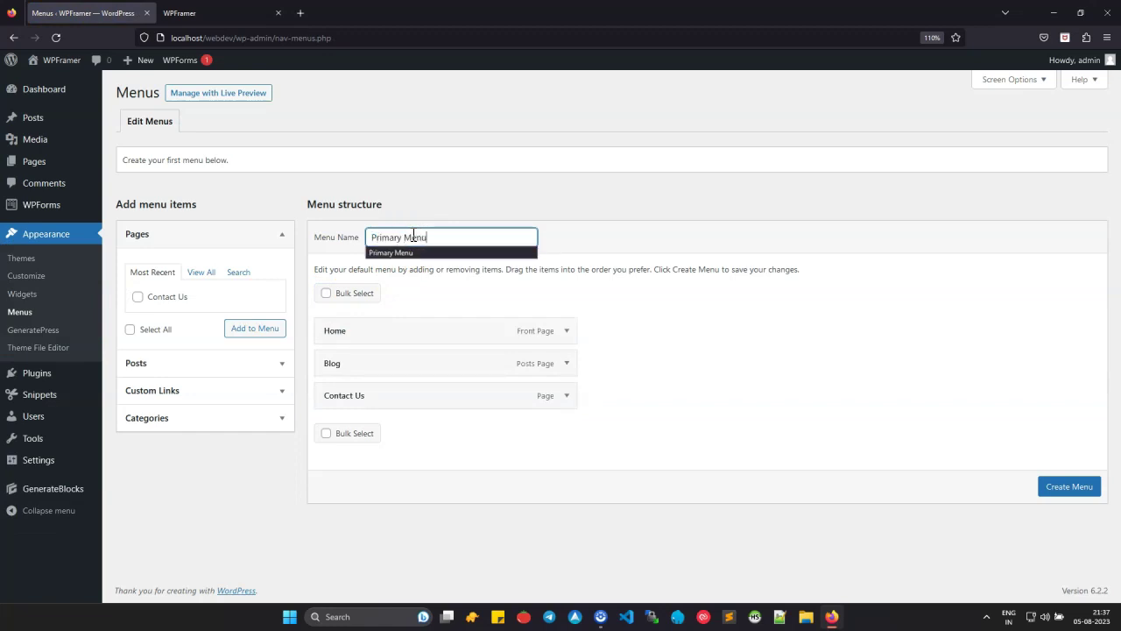
pyautogui.click(424, 292)
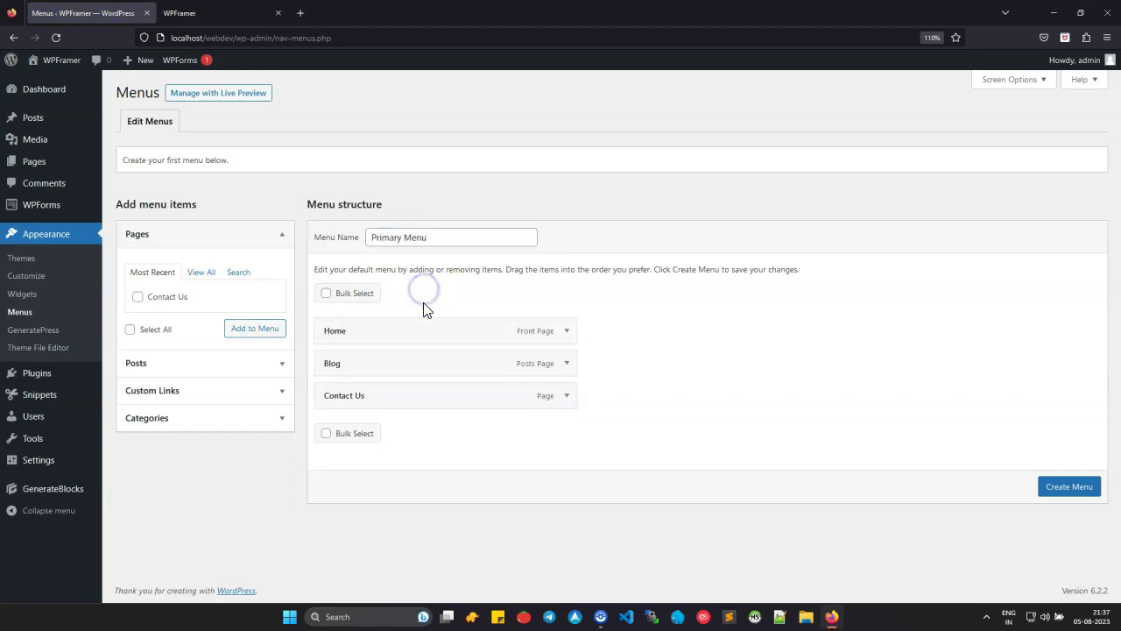
# Step: Add the Courses, Guides and Podcast categories to Primary Menu
pyautogui.click(190, 426)
pyautogui.click(137, 378)
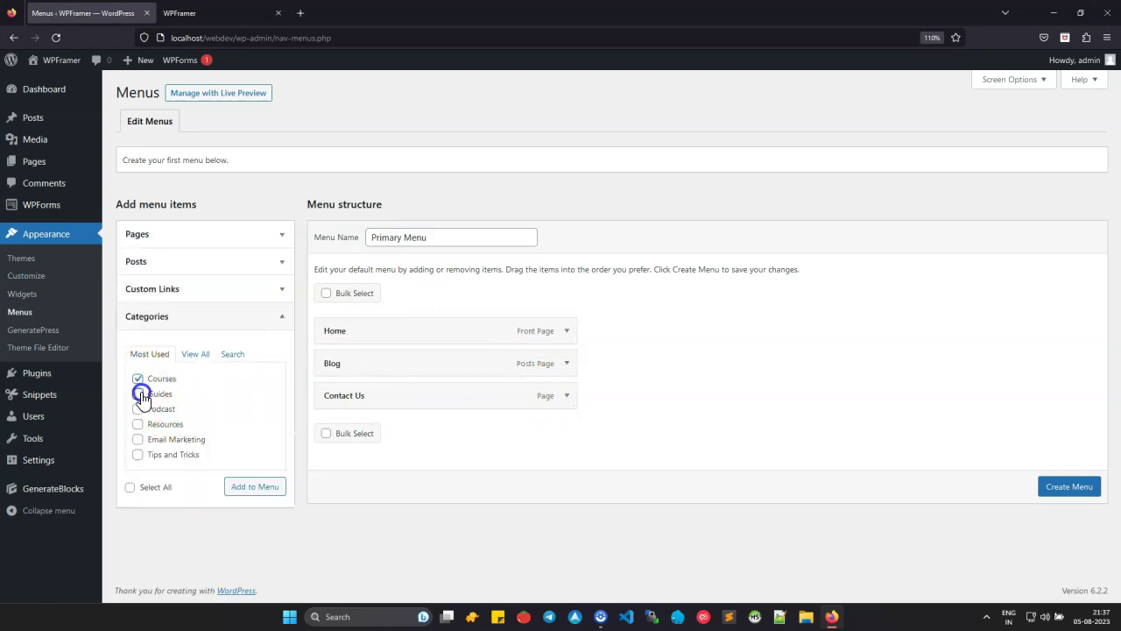
pyautogui.click(250, 486)
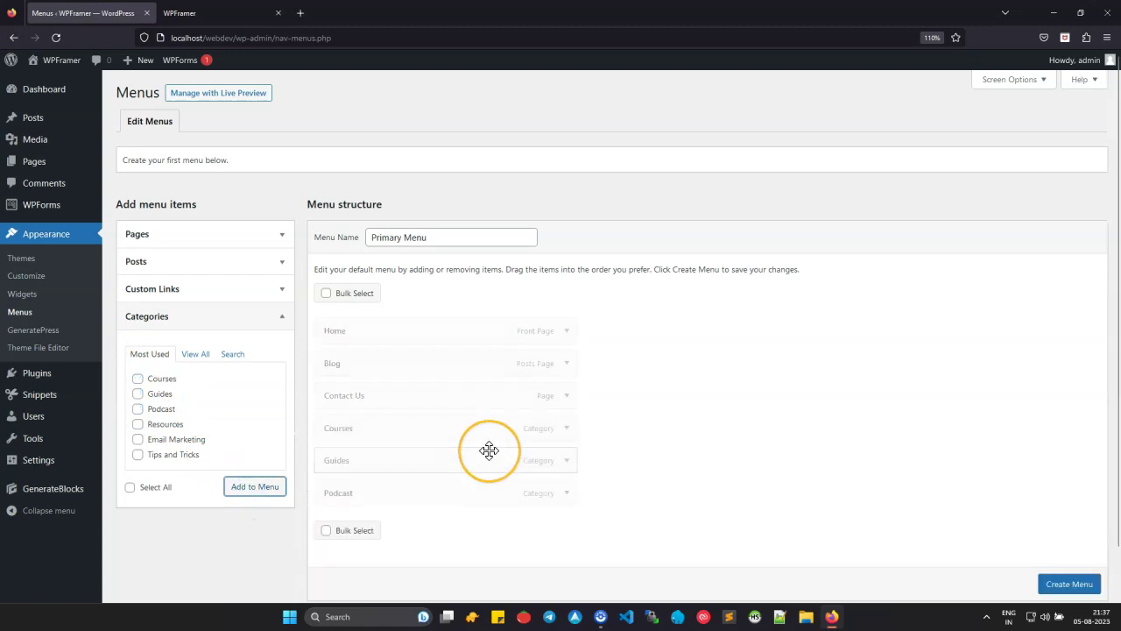
# Step: Reorder the menu items so that Blog follows Podcast and Contact Us comes last
pyautogui.scroll(-1, 489, 450)
pyautogui.moveTo(363, 318); pyautogui.dragTo(363, 455)
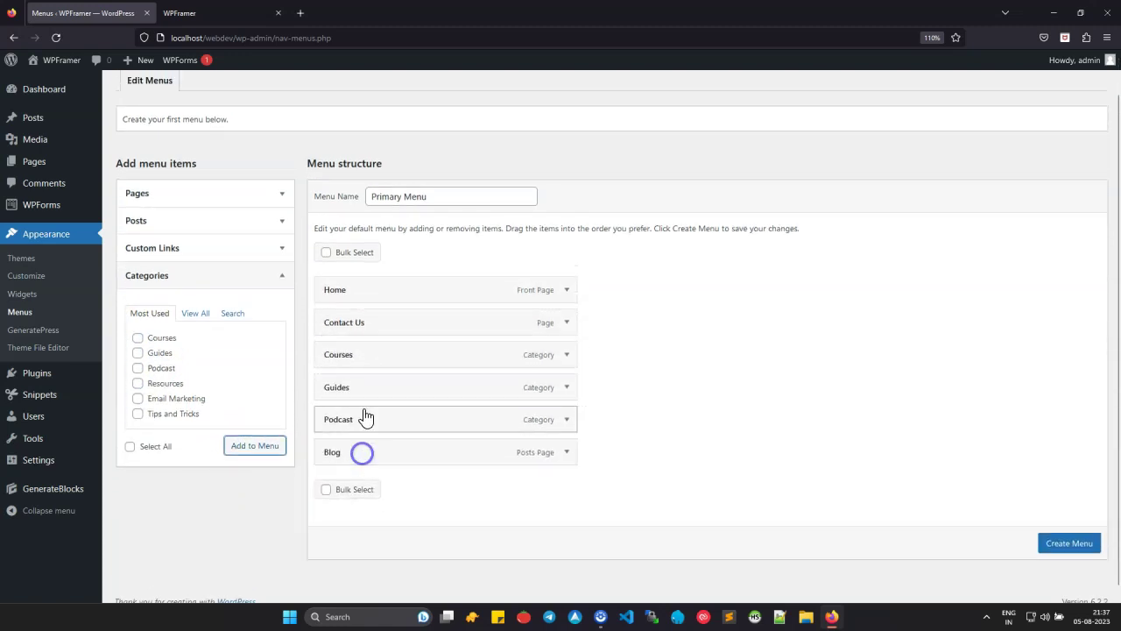
pyautogui.moveTo(359, 329); pyautogui.dragTo(366, 463)
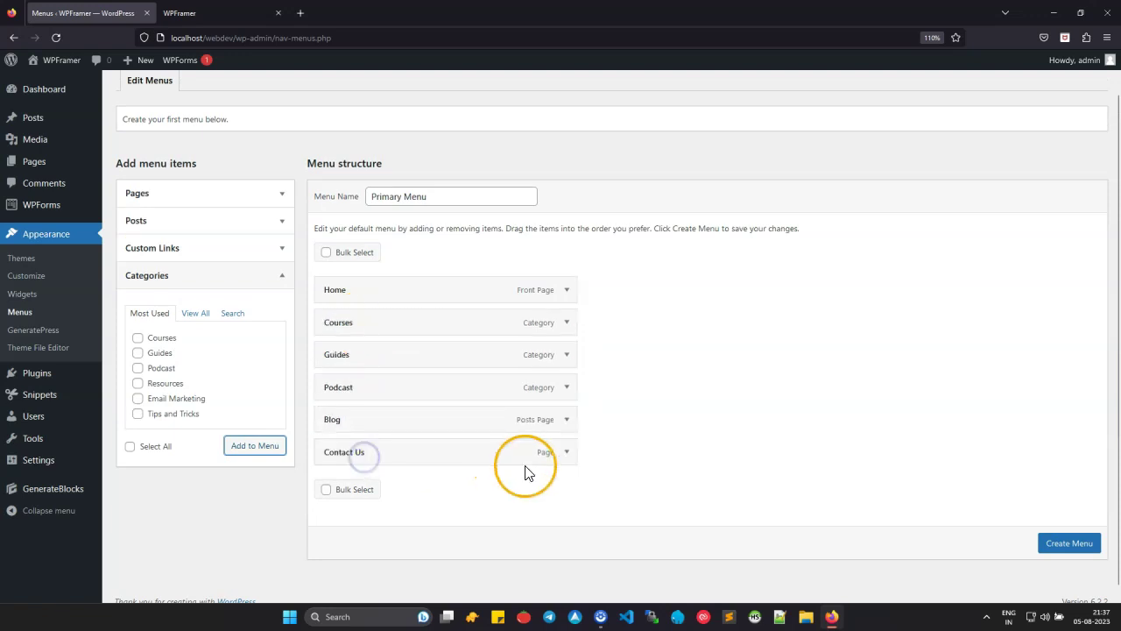
# Step: Create Primary Menu, save it with the Primary Menu display location assigned, and reload the front end to check the navigation
pyautogui.click(1068, 544)
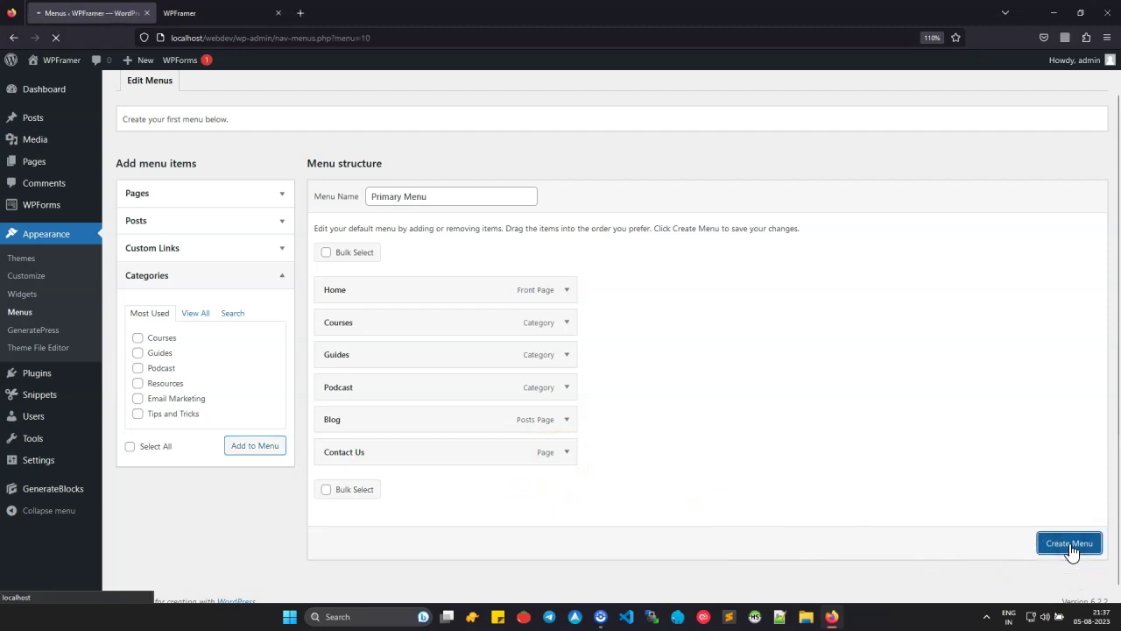
pyautogui.scroll(-2, 872, 459)
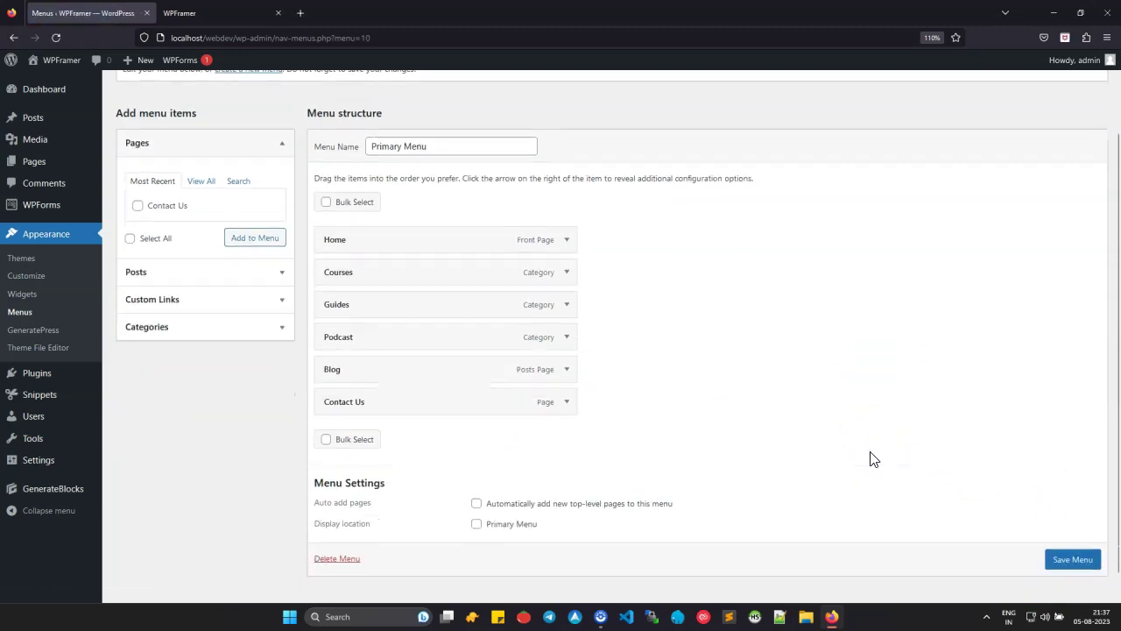
pyautogui.click(476, 497)
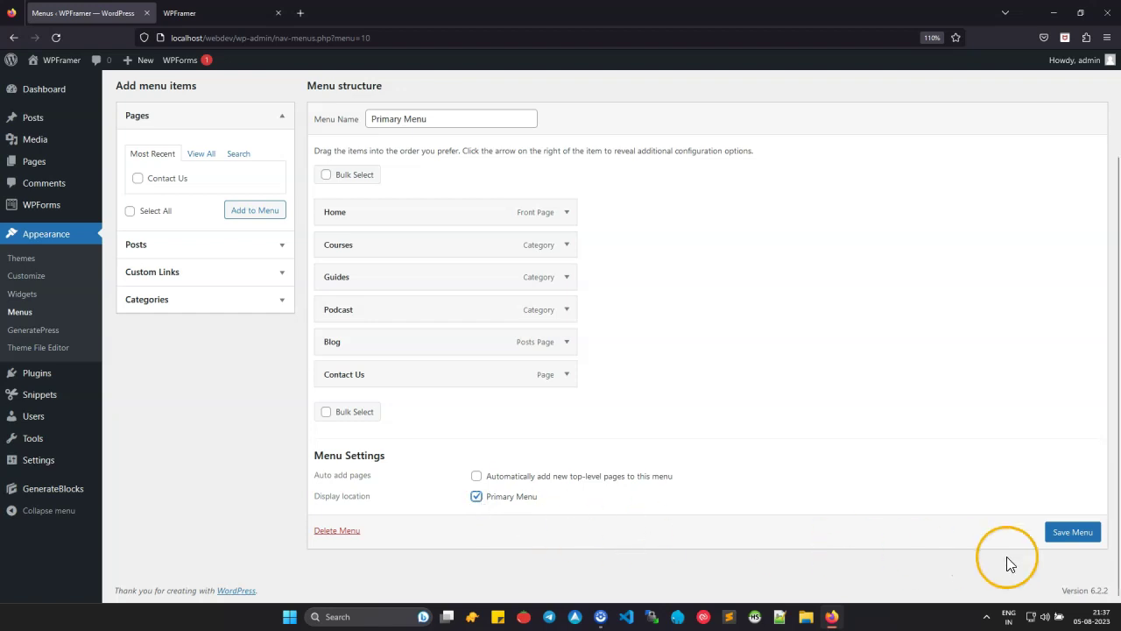
pyautogui.click(1072, 533)
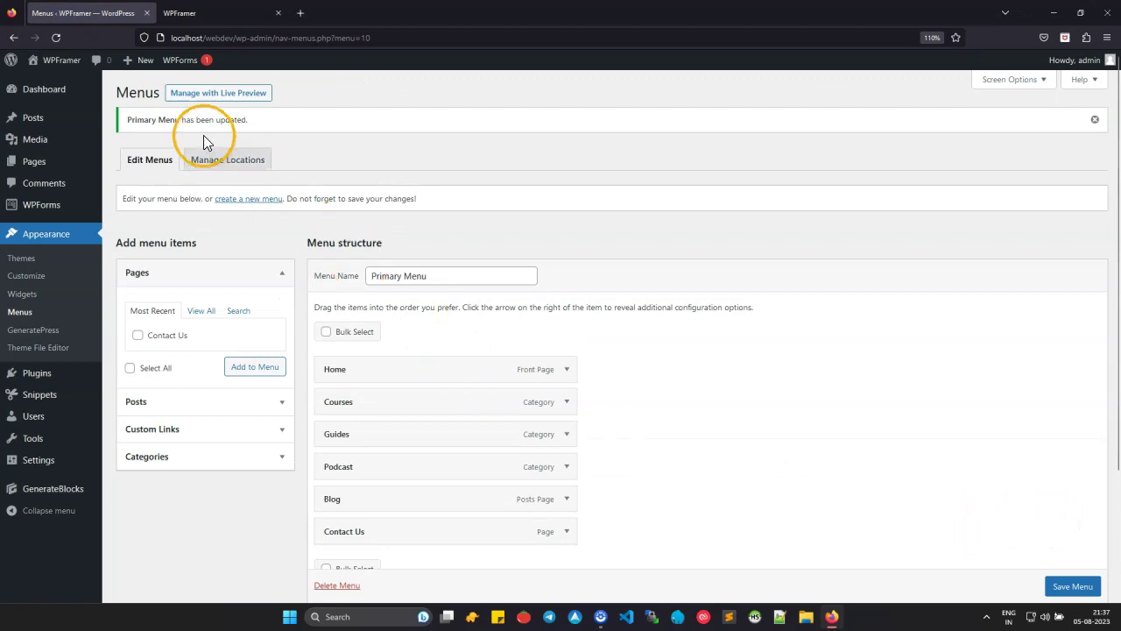
pyautogui.click(209, 14)
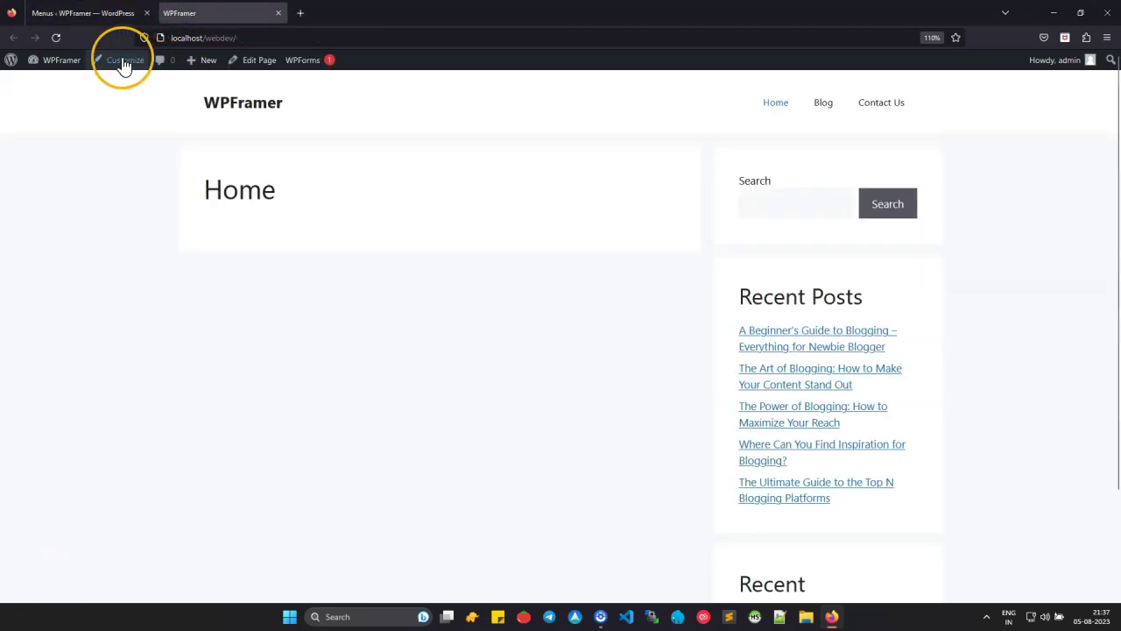
pyautogui.click(55, 38)
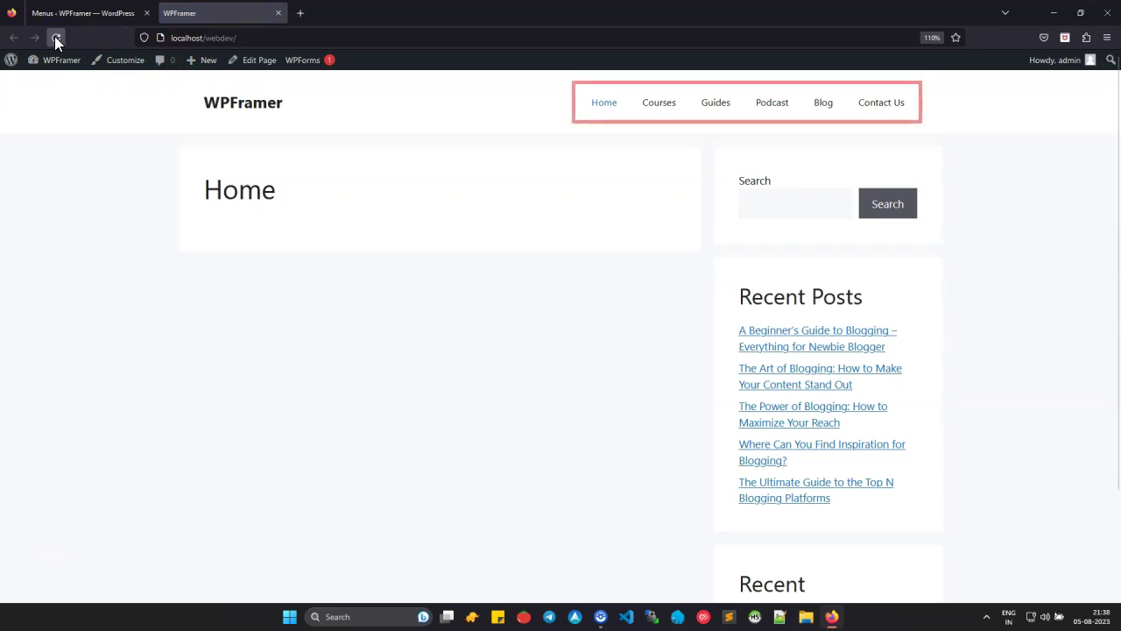
pyautogui.click(55, 38)
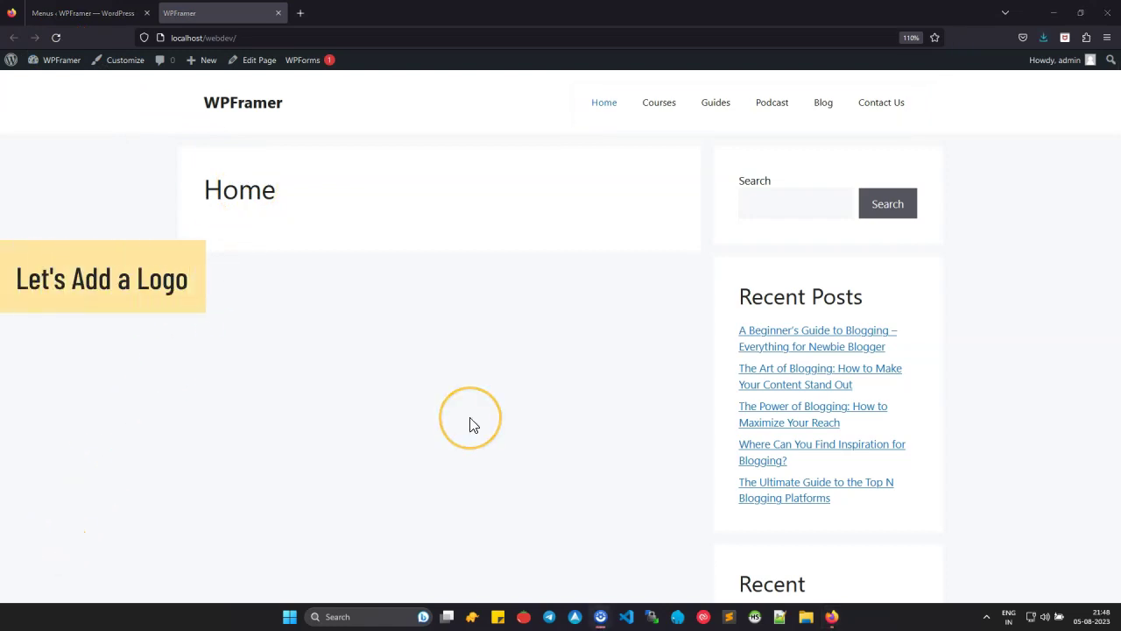
pyautogui.click(485, 425)
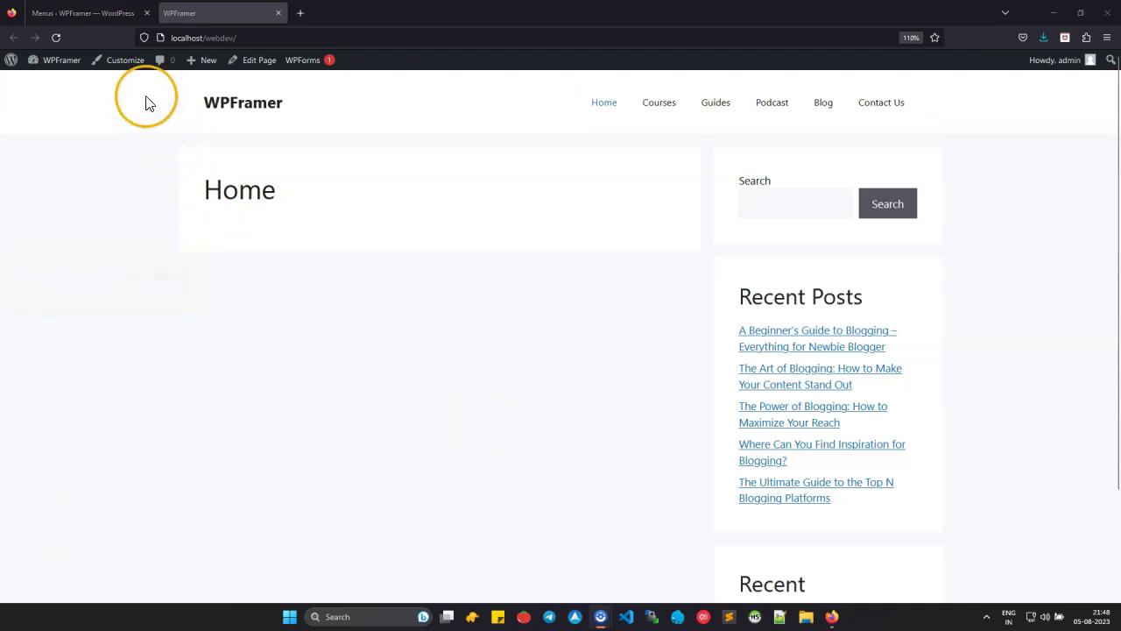
# Step: Open the Site Identity settings in the theme customizer and hide the site title
pyautogui.click(87, 16)
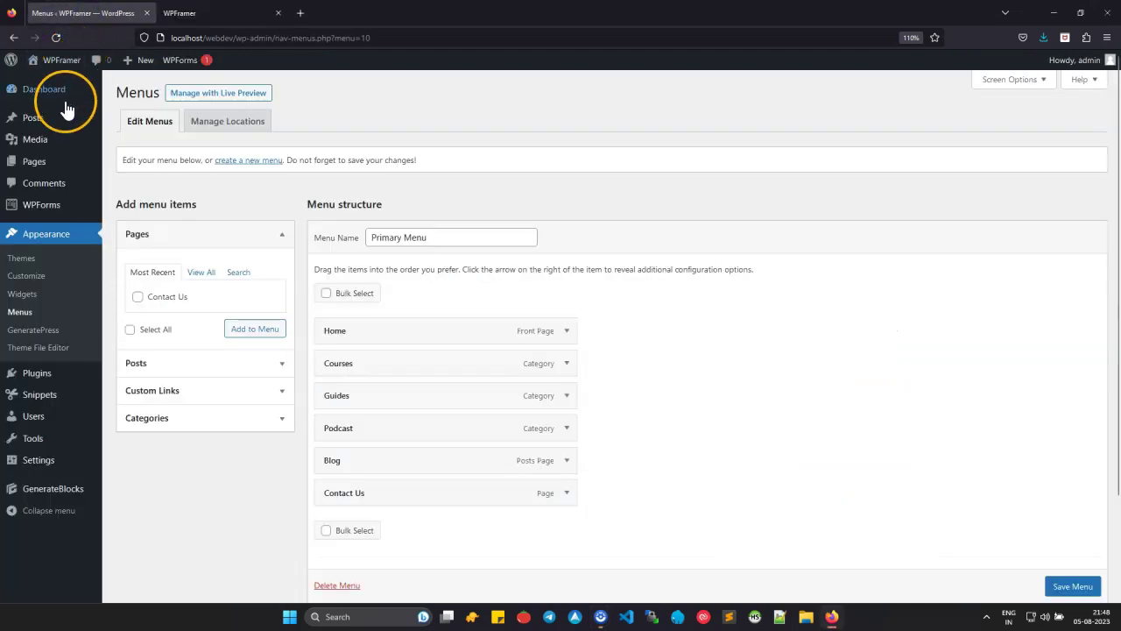
pyautogui.click(33, 279)
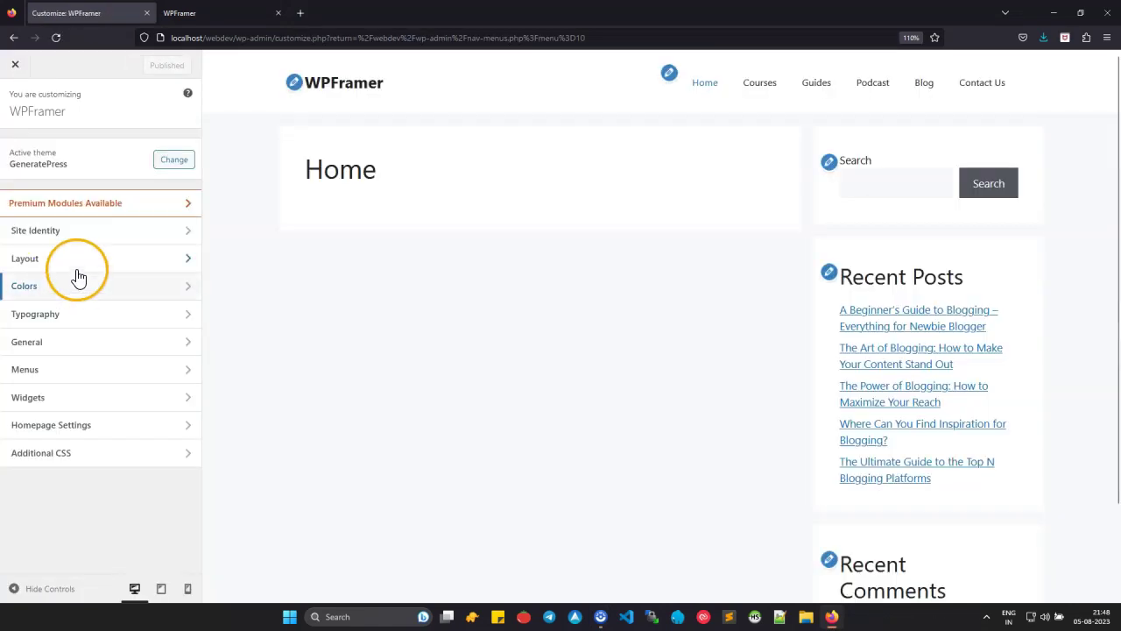
pyautogui.click(84, 231)
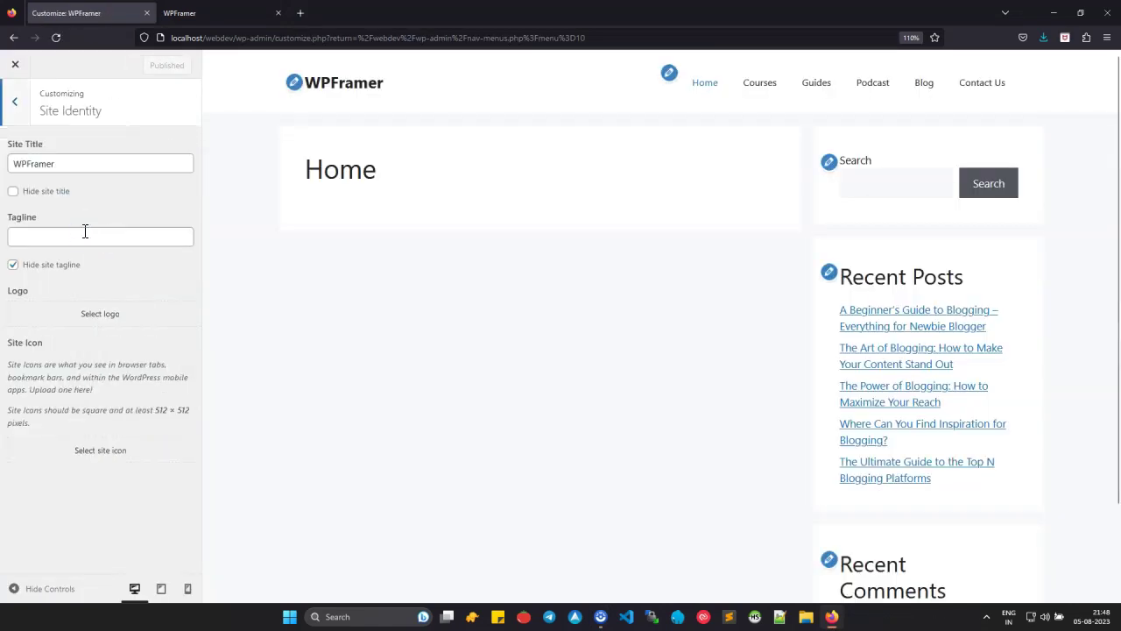
pyautogui.click(14, 191)
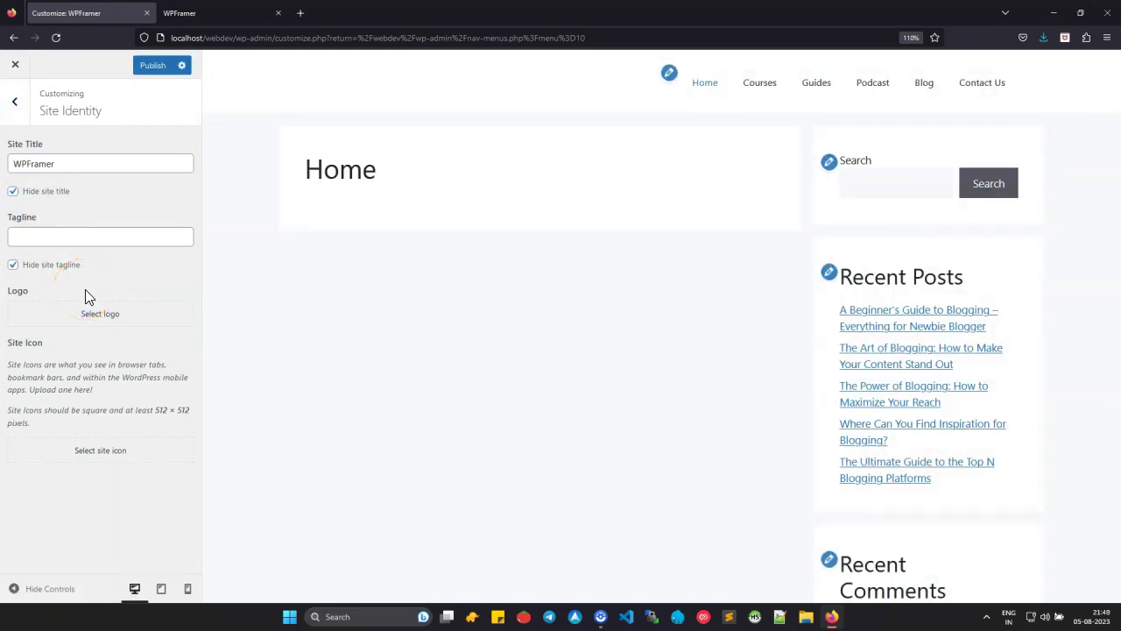
# Step: Use logo.png from the media library, uncropped, as the site logo at 320 px width and publish the changes
pyautogui.click(87, 313)
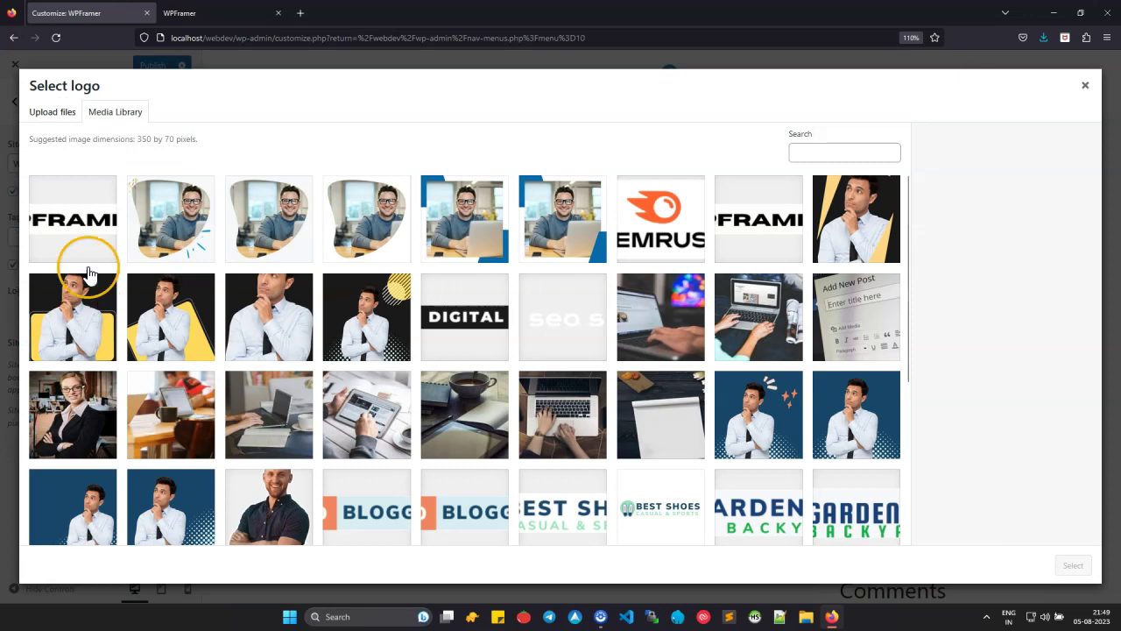
pyautogui.click(103, 245)
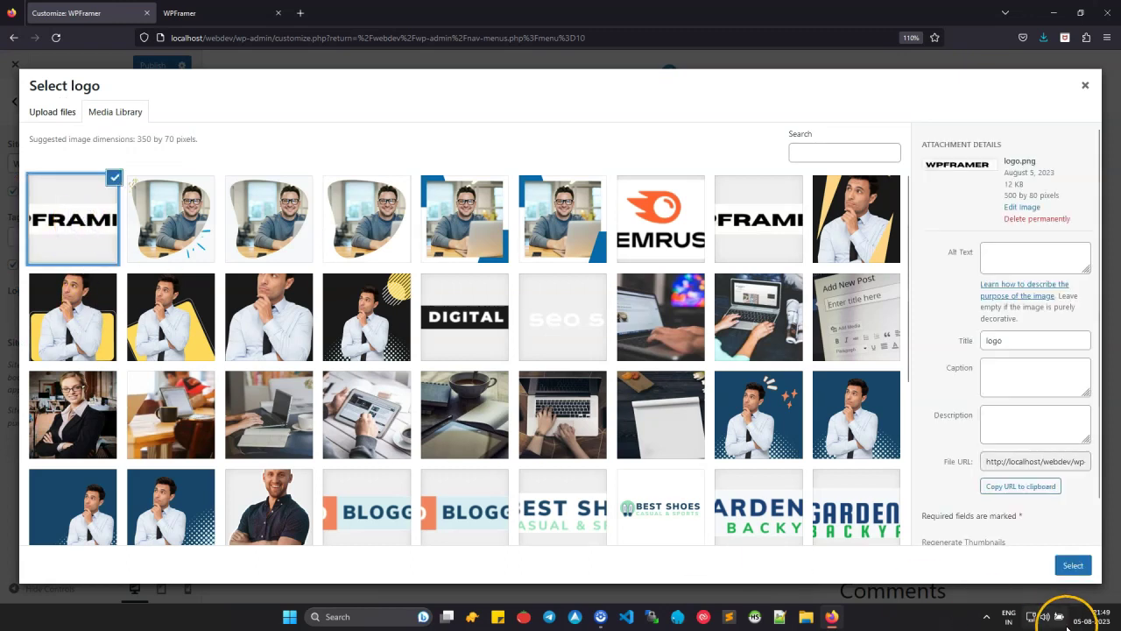
pyautogui.click(1076, 567)
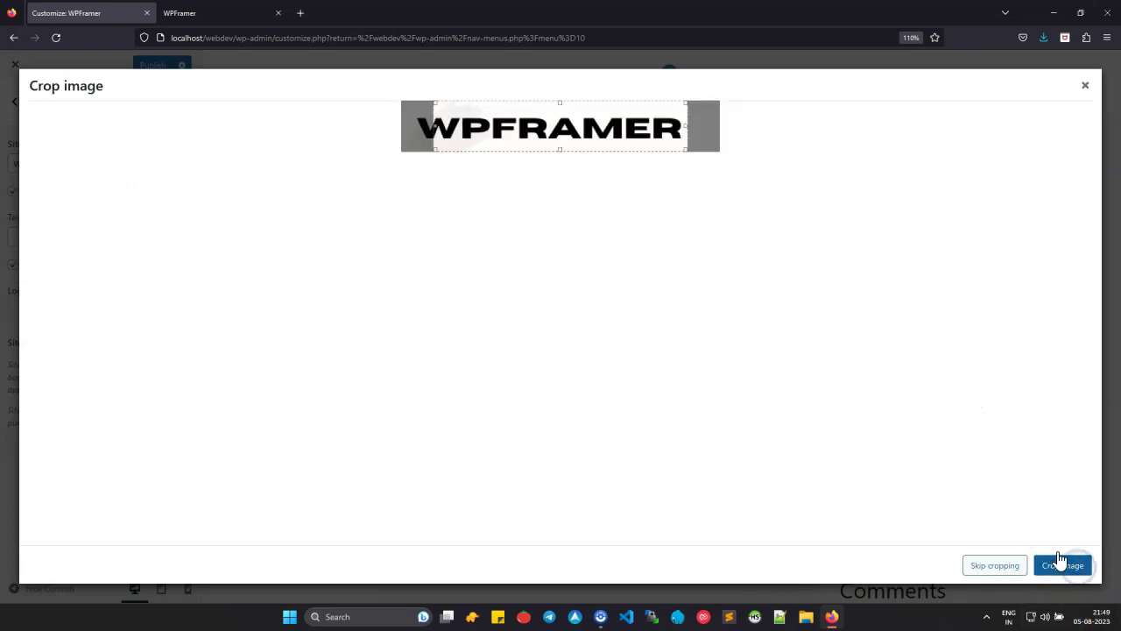
pyautogui.click(1003, 567)
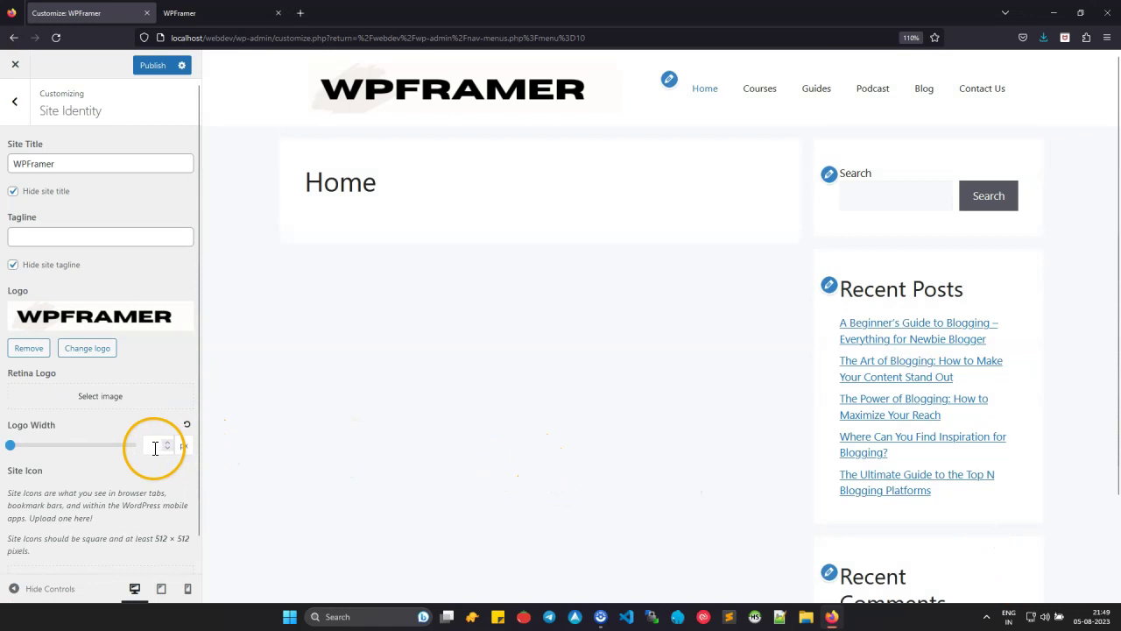
pyautogui.moveTo(12, 448); pyautogui.dragTo(42, 458)
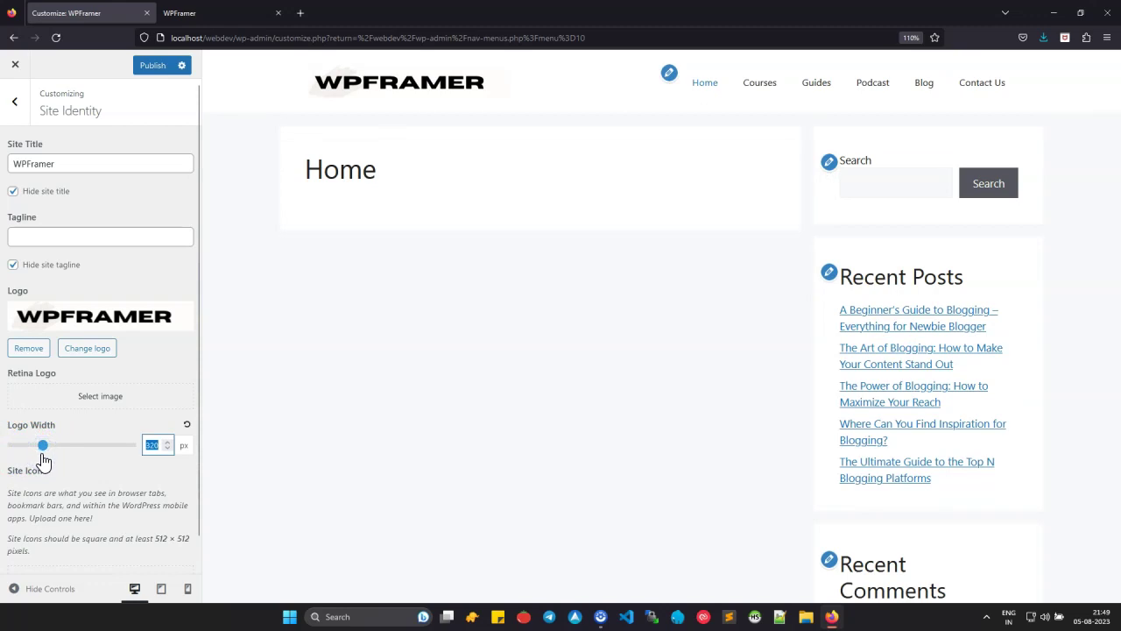
pyautogui.click(153, 73)
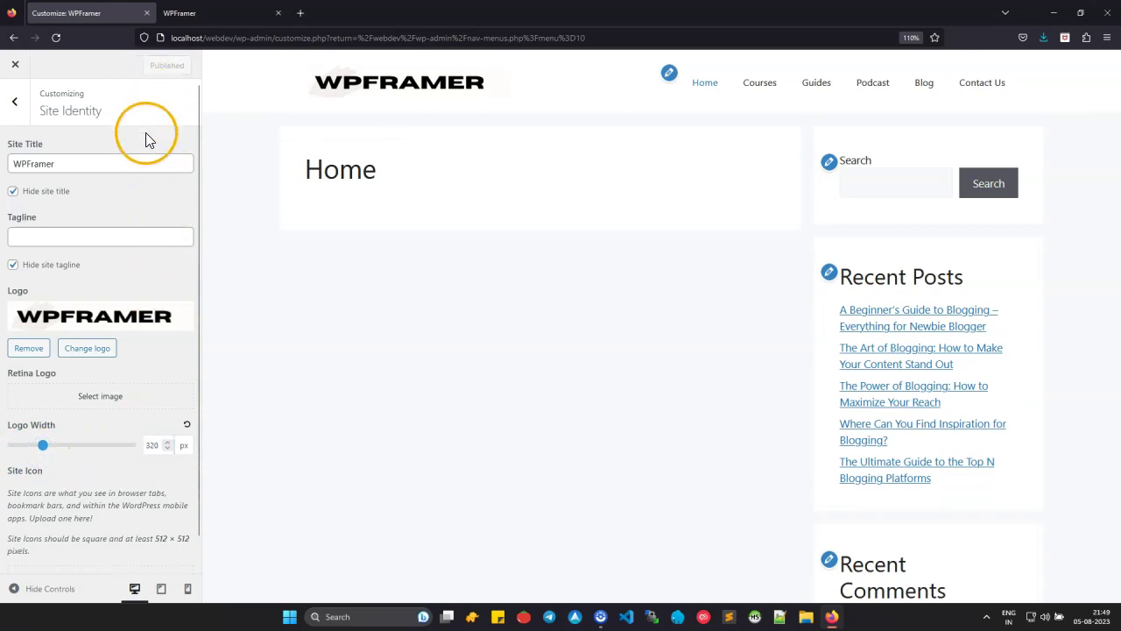
# Step: In the Typography settings, add Inter as a Google font and set Google font-display to Swap
pyautogui.click(15, 107)
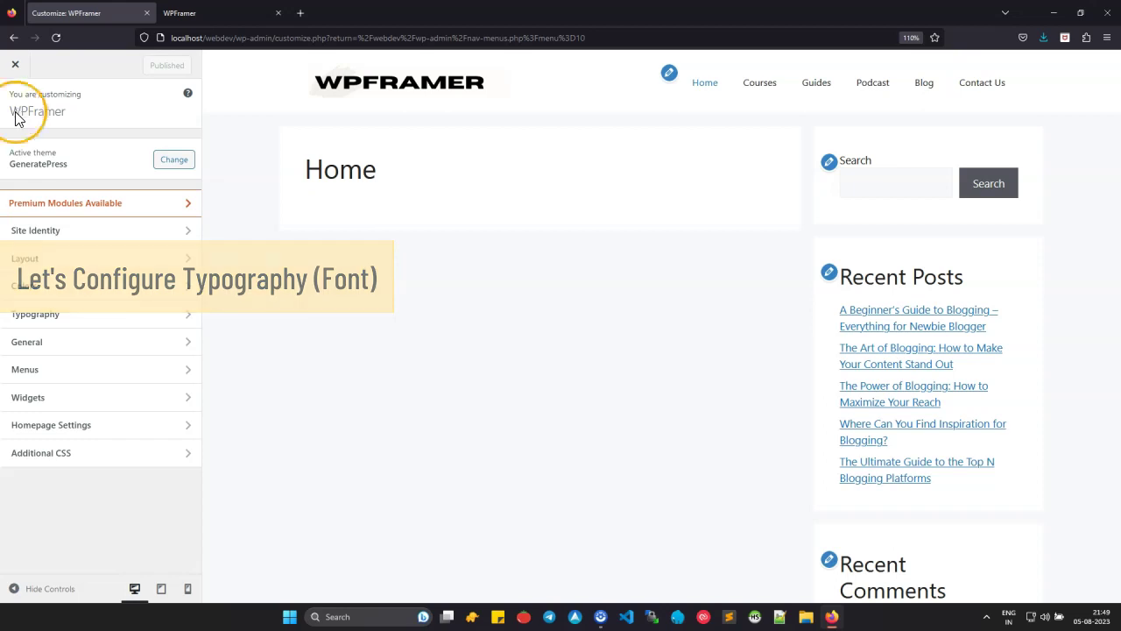
pyautogui.click(43, 322)
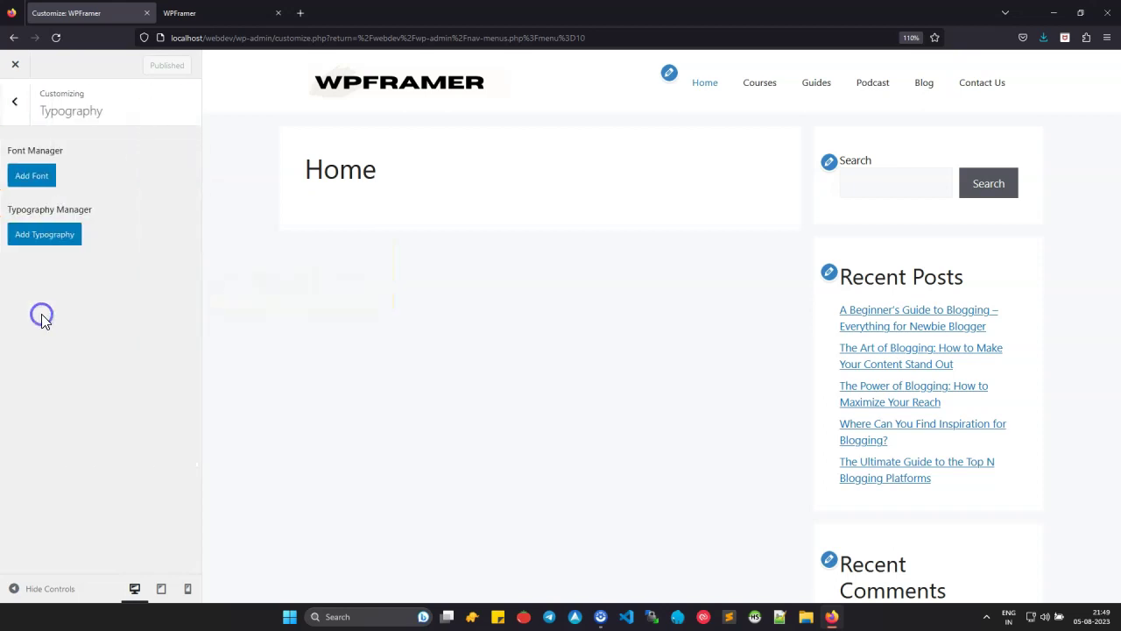
pyautogui.click(37, 173)
pyautogui.click(65, 255)
pyautogui.click(59, 213)
pyautogui.write('int')
pyautogui.click(50, 277)
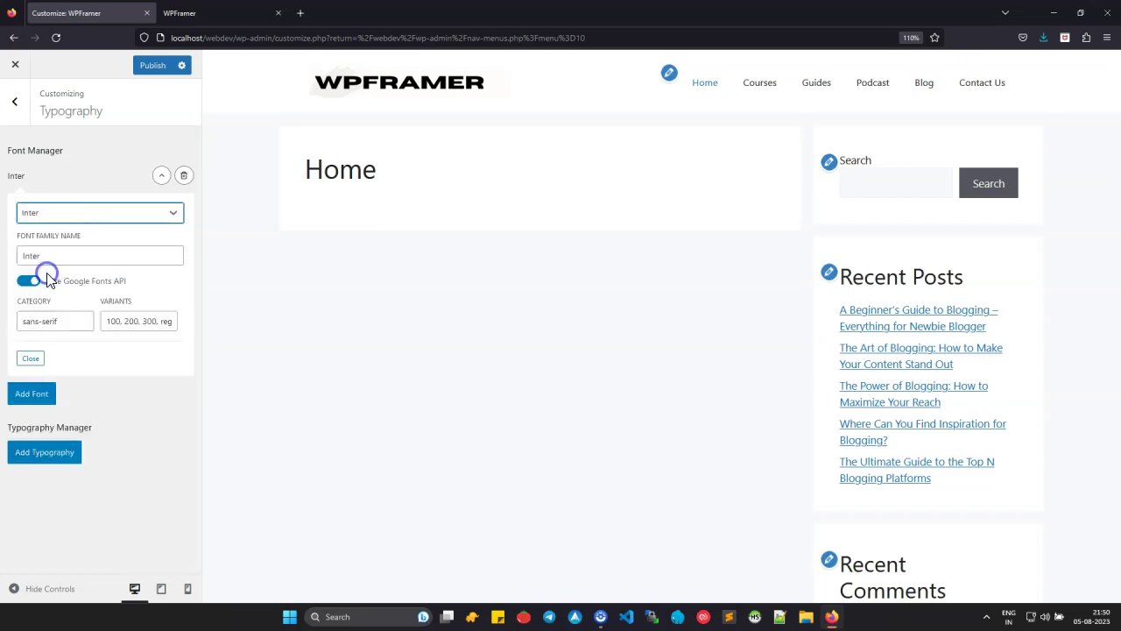
pyautogui.click(161, 178)
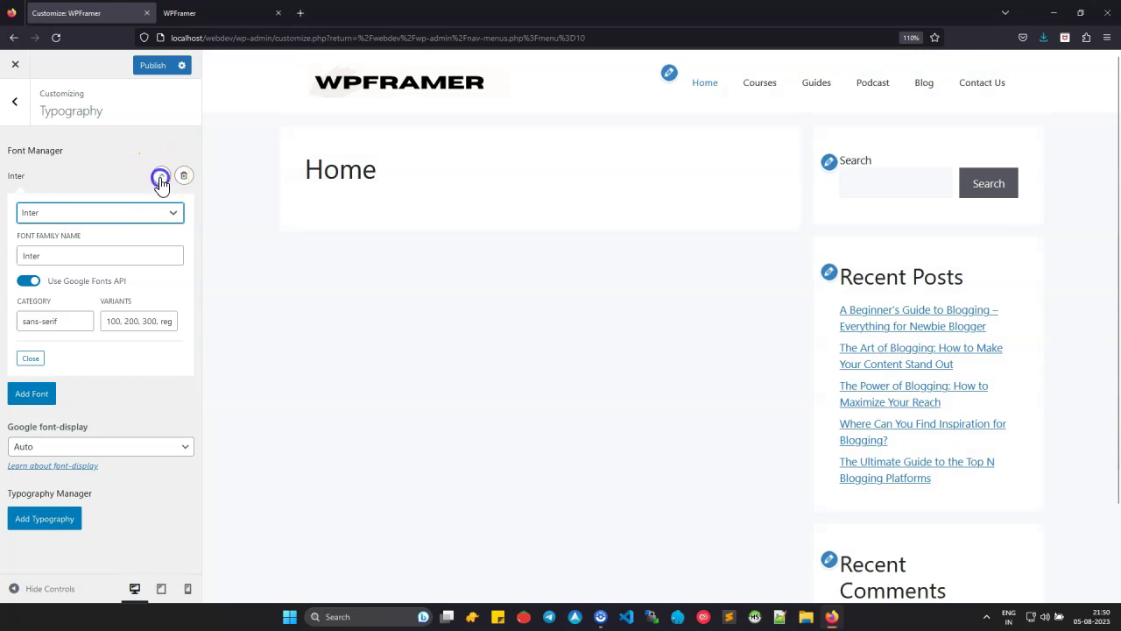
pyautogui.click(50, 257)
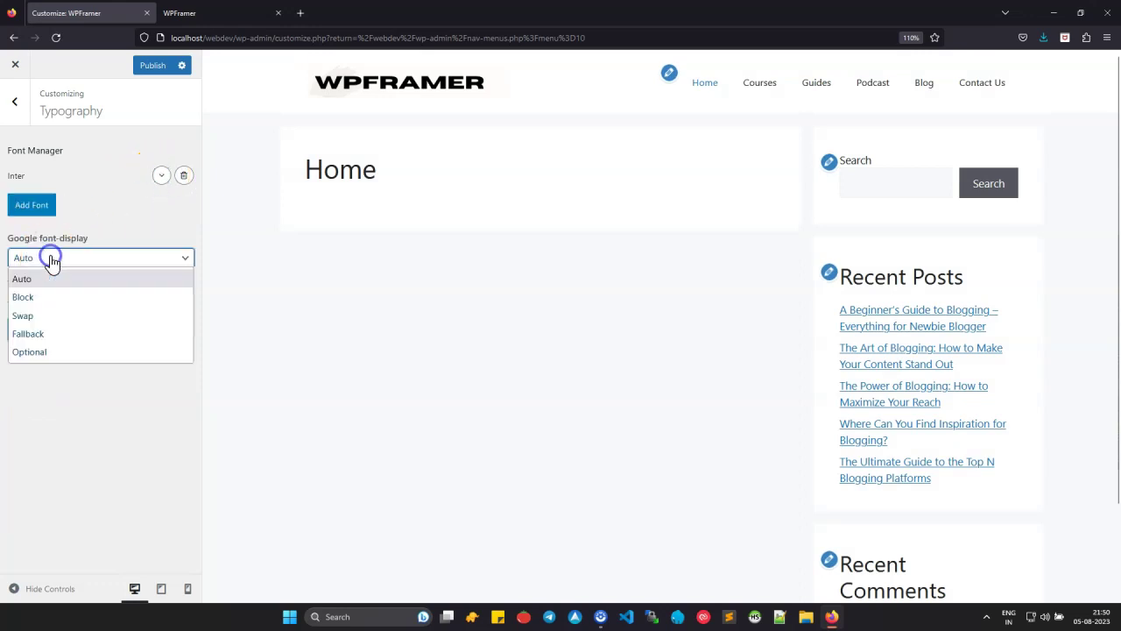
pyautogui.click(36, 316)
# Step: Add a typography rule that targets the Body element with the Inter font family
pyautogui.click(41, 328)
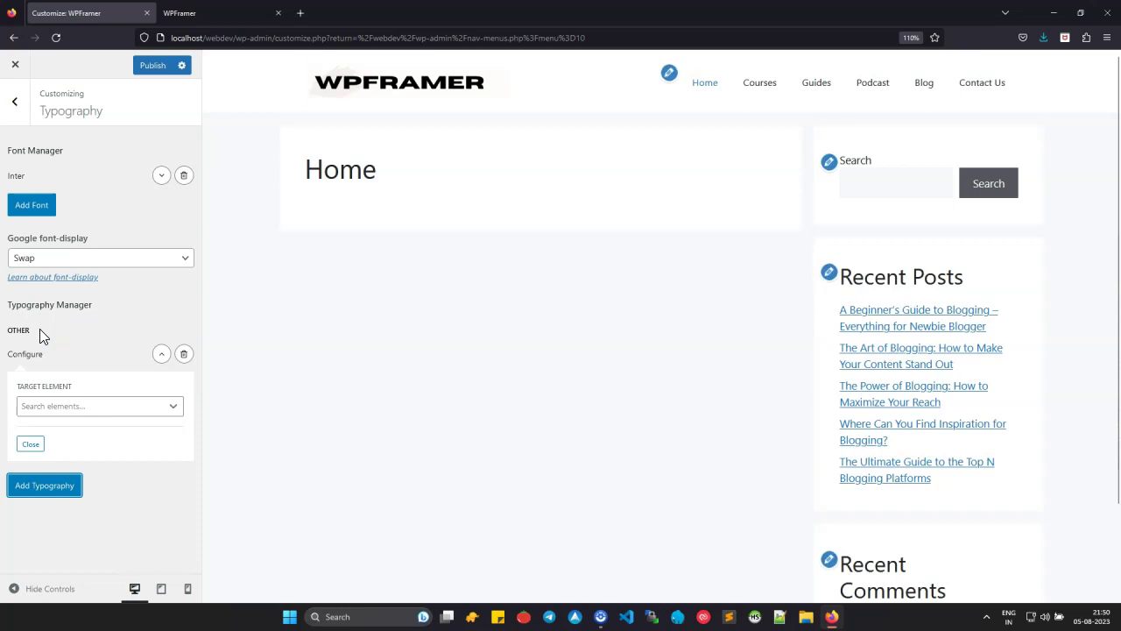
pyautogui.click(56, 406)
pyautogui.click(54, 481)
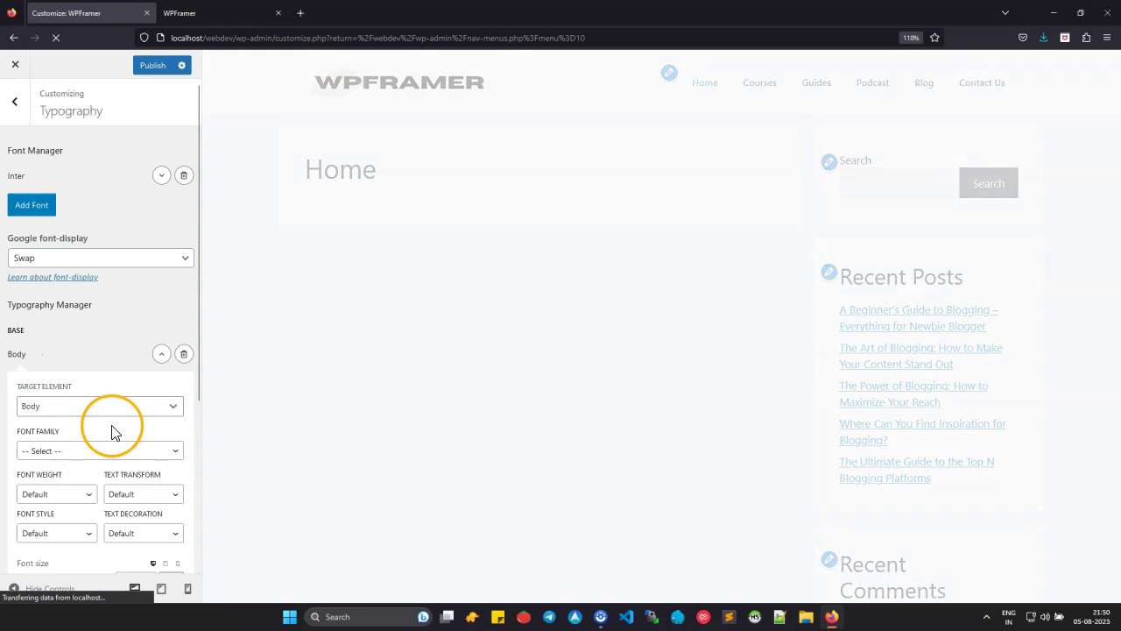
pyautogui.scroll(-3, 110, 431)
pyautogui.click(48, 253)
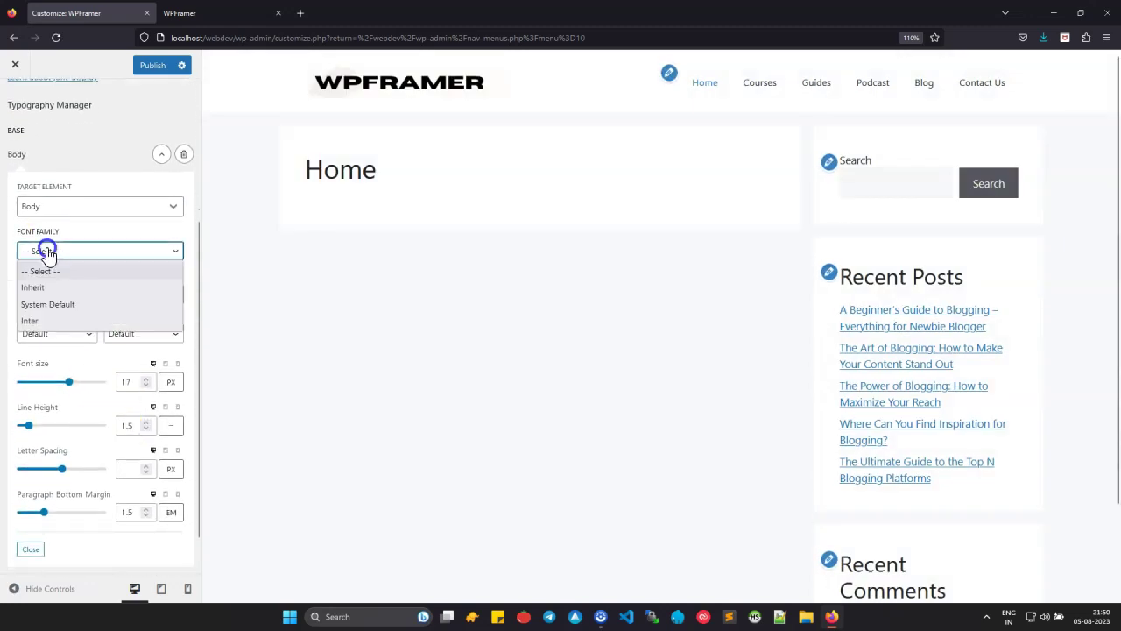
pyautogui.scroll(-1, 47, 326)
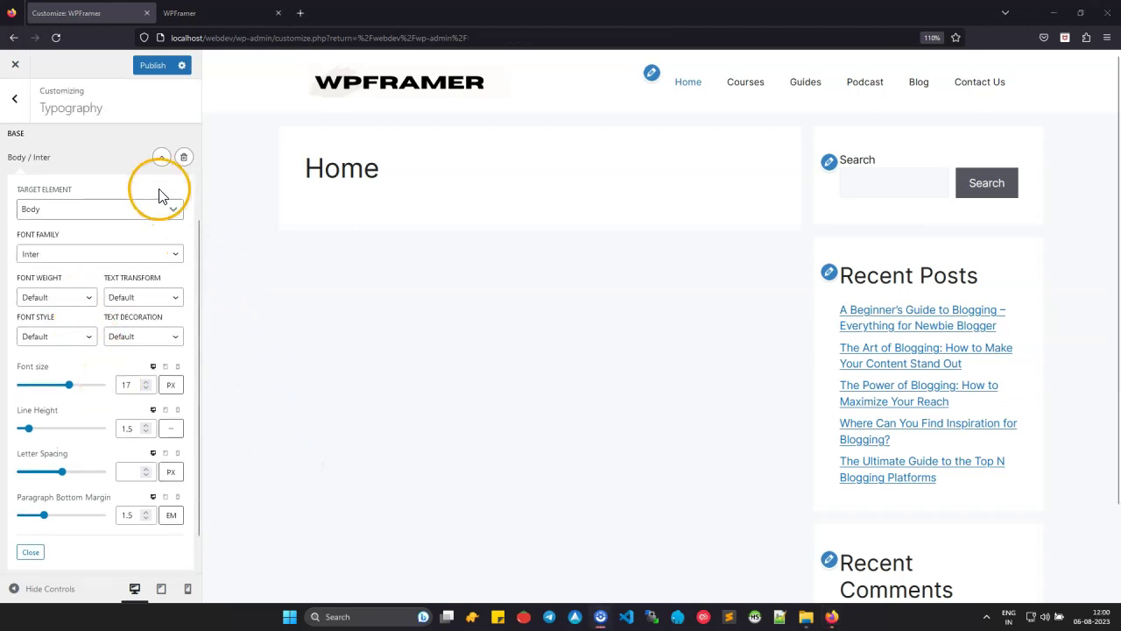
pyautogui.click(158, 156)
# Step: Add a typography rule for Primary Menu Items with the Inter font family and font weight 600
pyautogui.click(39, 390)
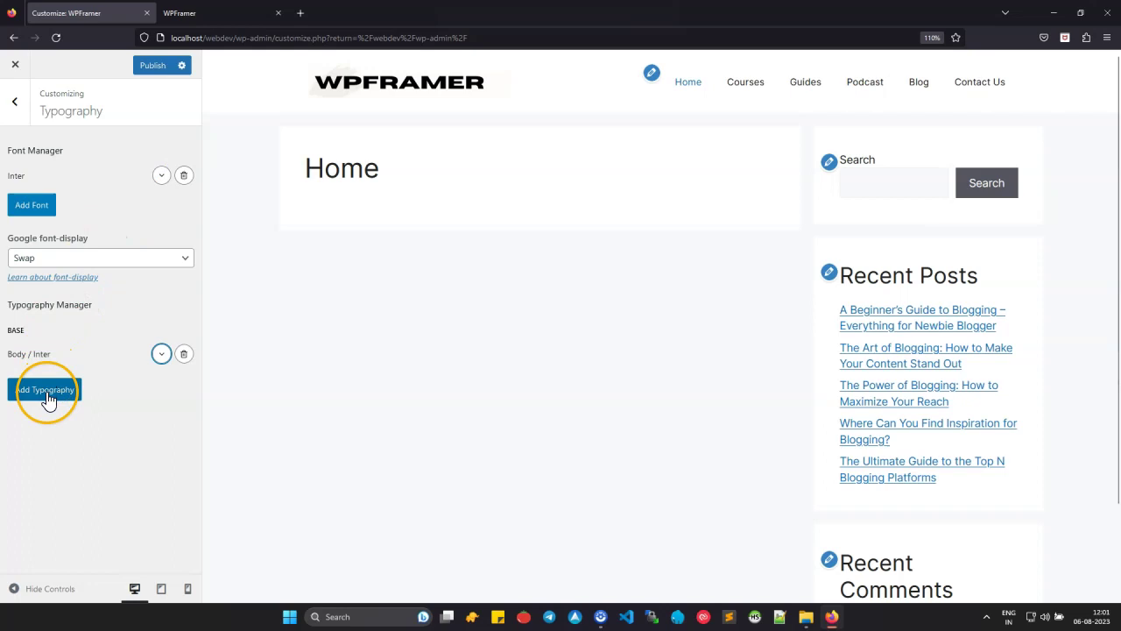
pyautogui.click(64, 458)
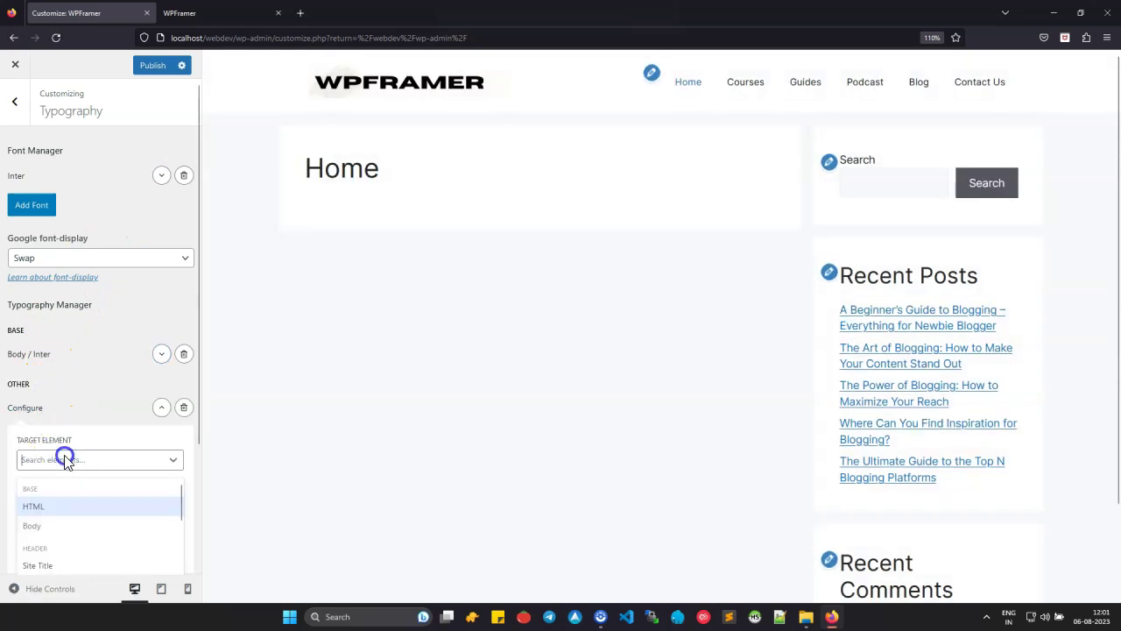
pyautogui.scroll(-3, 96, 497)
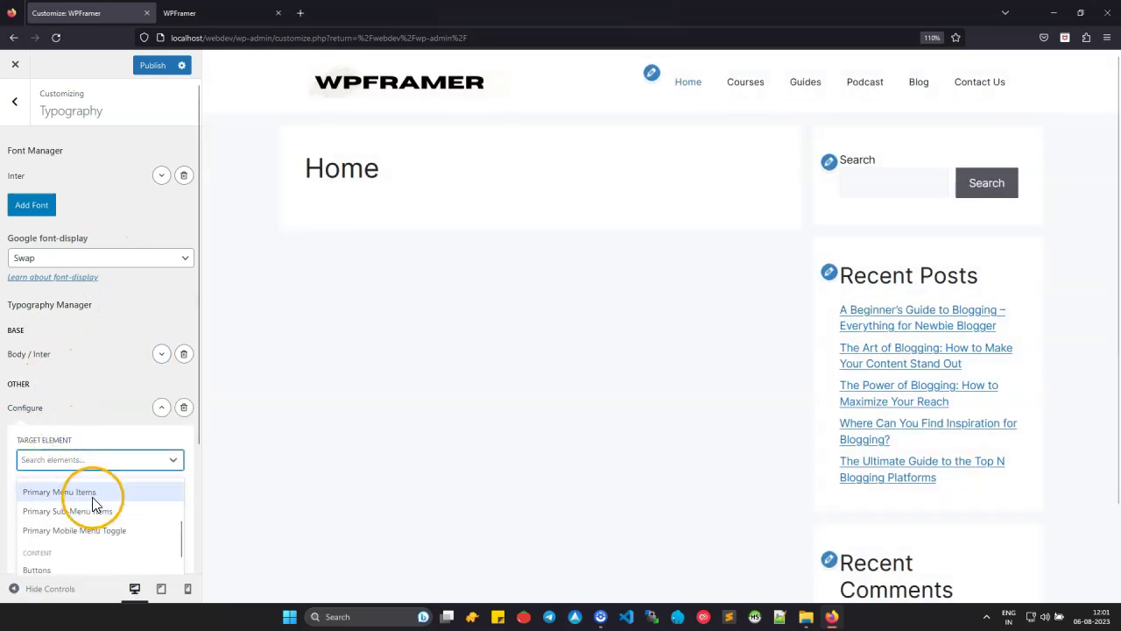
pyautogui.click(93, 498)
pyautogui.moveTo(198, 360); pyautogui.dragTo(201, 500)
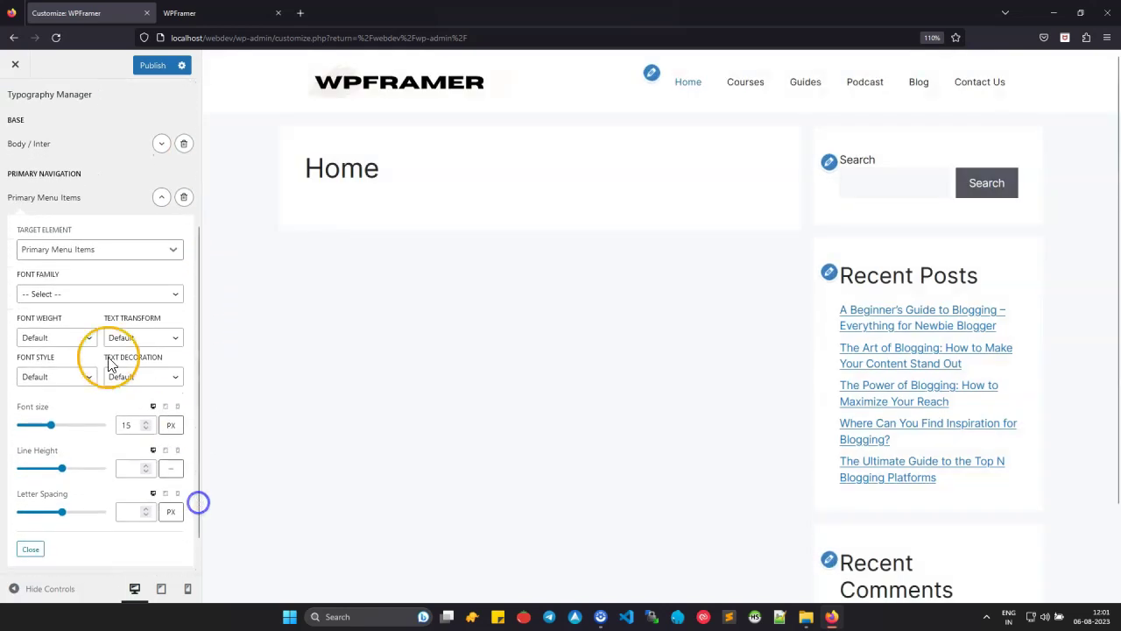
pyautogui.click(53, 295)
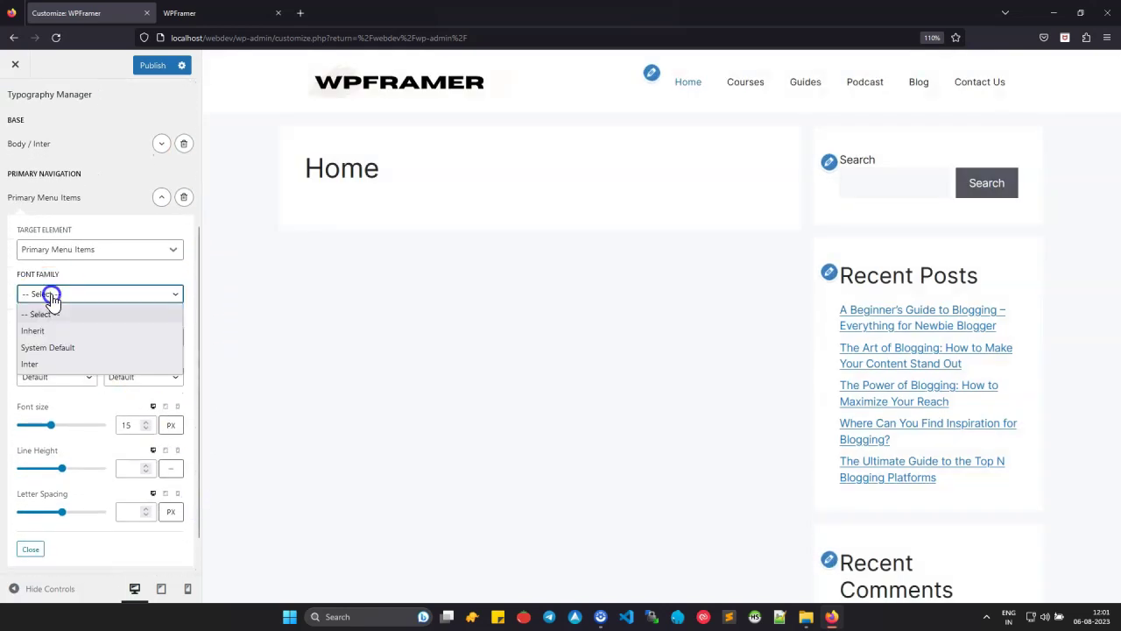
pyautogui.click(39, 364)
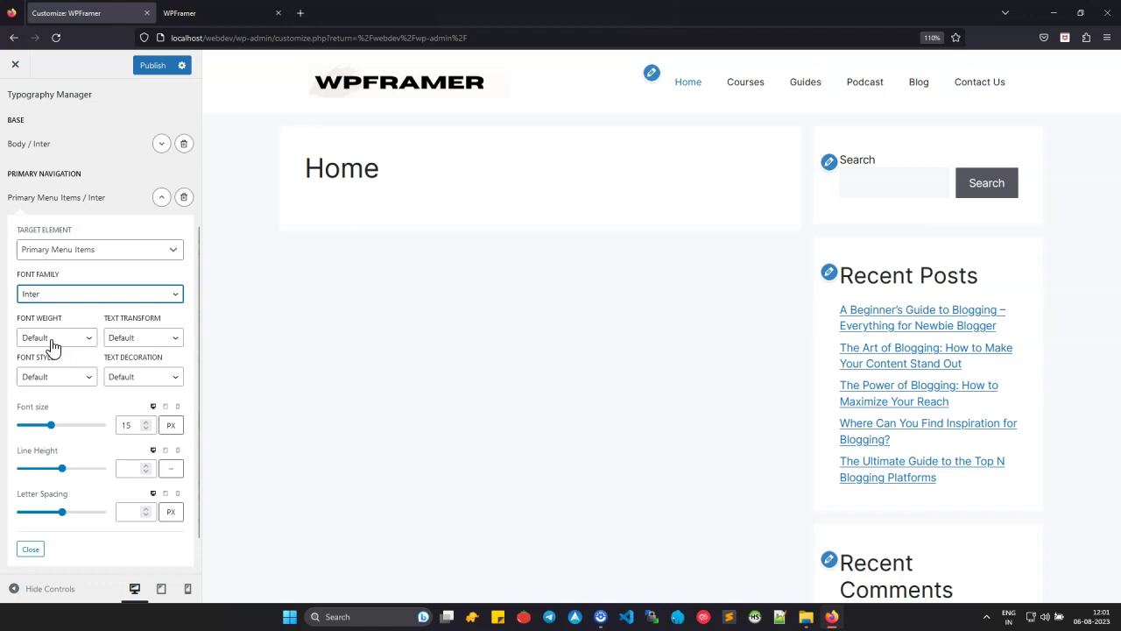
pyautogui.click(52, 342)
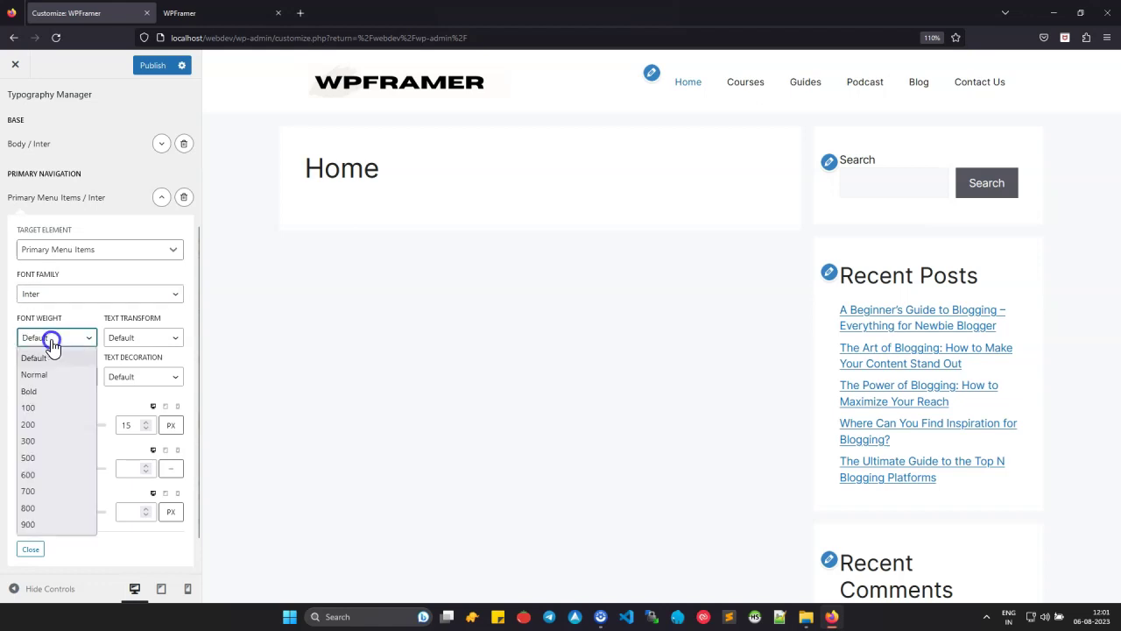
pyautogui.click(28, 474)
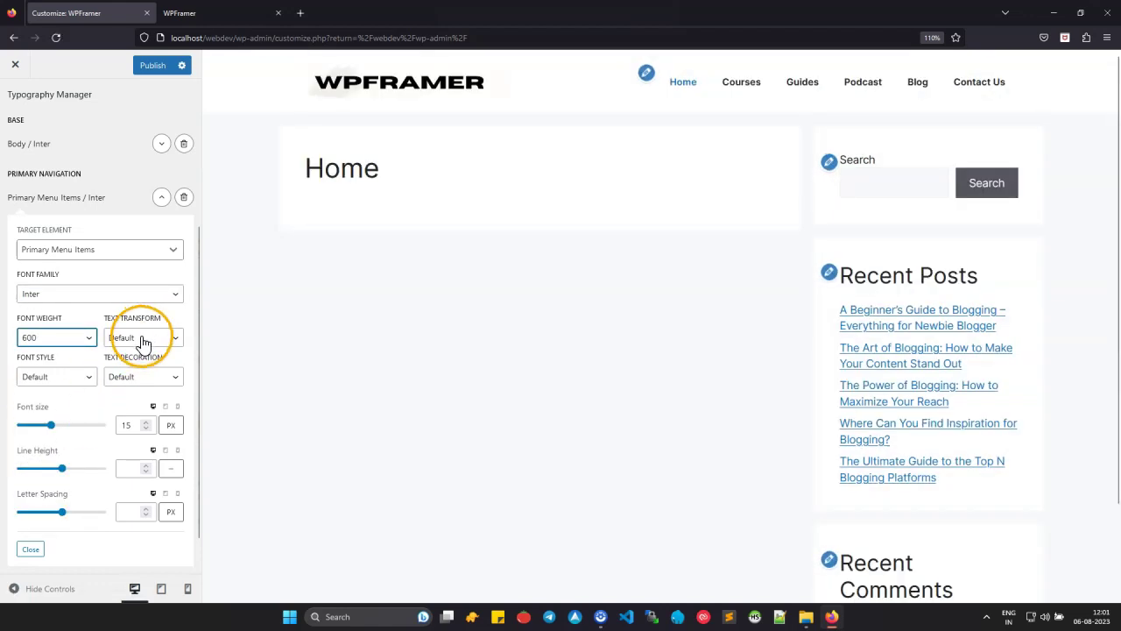
# Step: Collapse the Primary Menu Items rule and add a new typography rule that targets All Headings
pyautogui.scroll(-1, 138, 424)
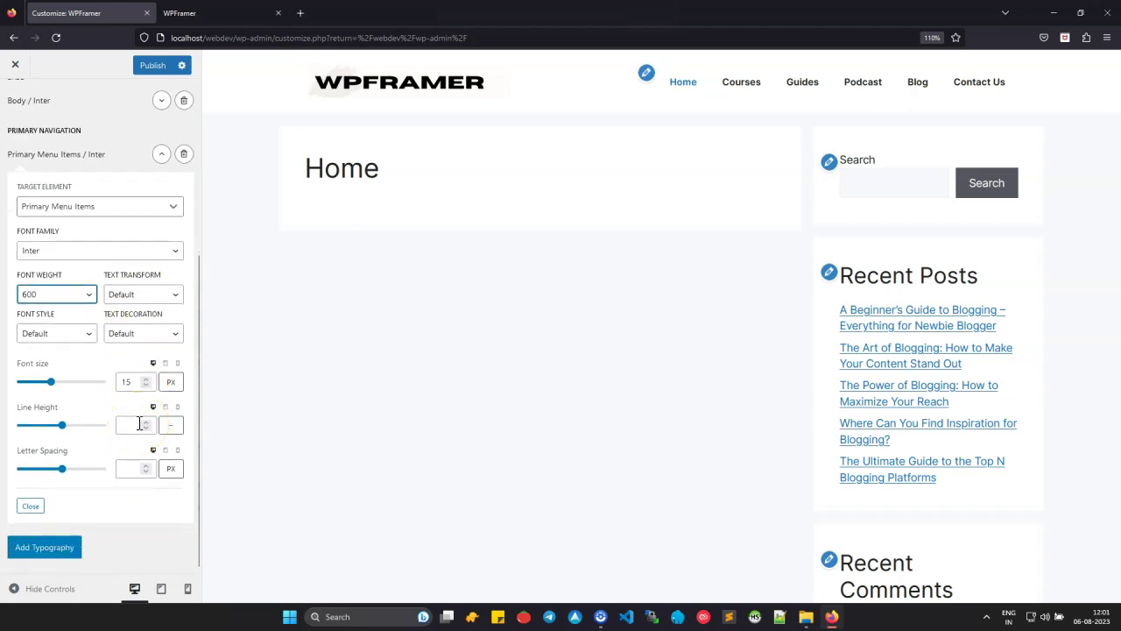
pyautogui.click(162, 154)
pyautogui.click(67, 452)
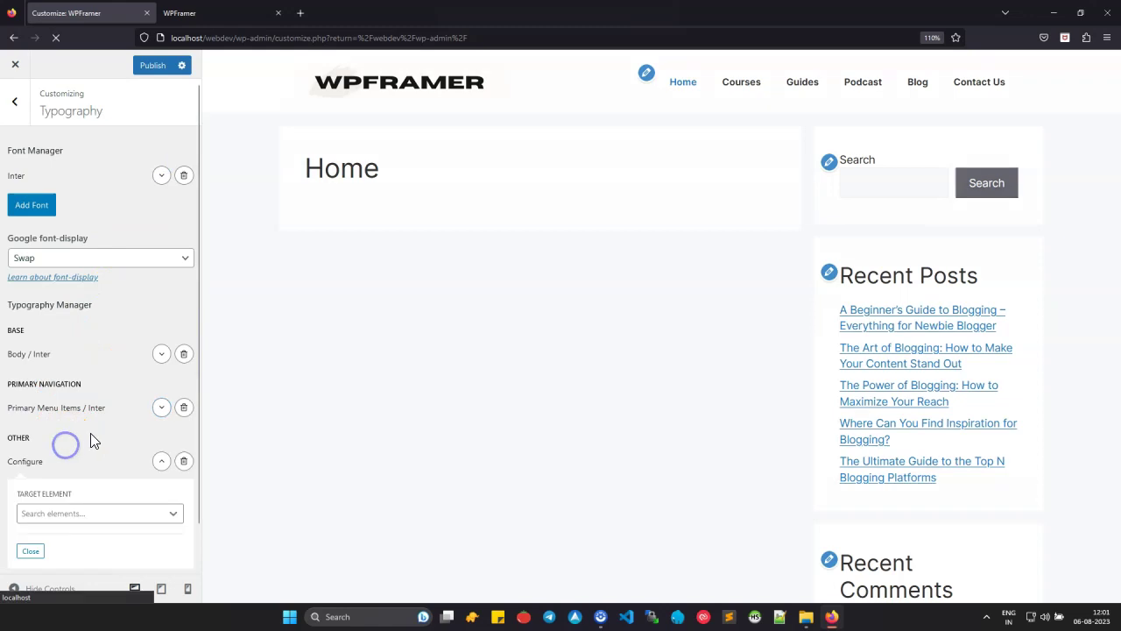
pyautogui.scroll(-1, 90, 433)
pyautogui.click(81, 467)
pyautogui.scroll(-8, 101, 501)
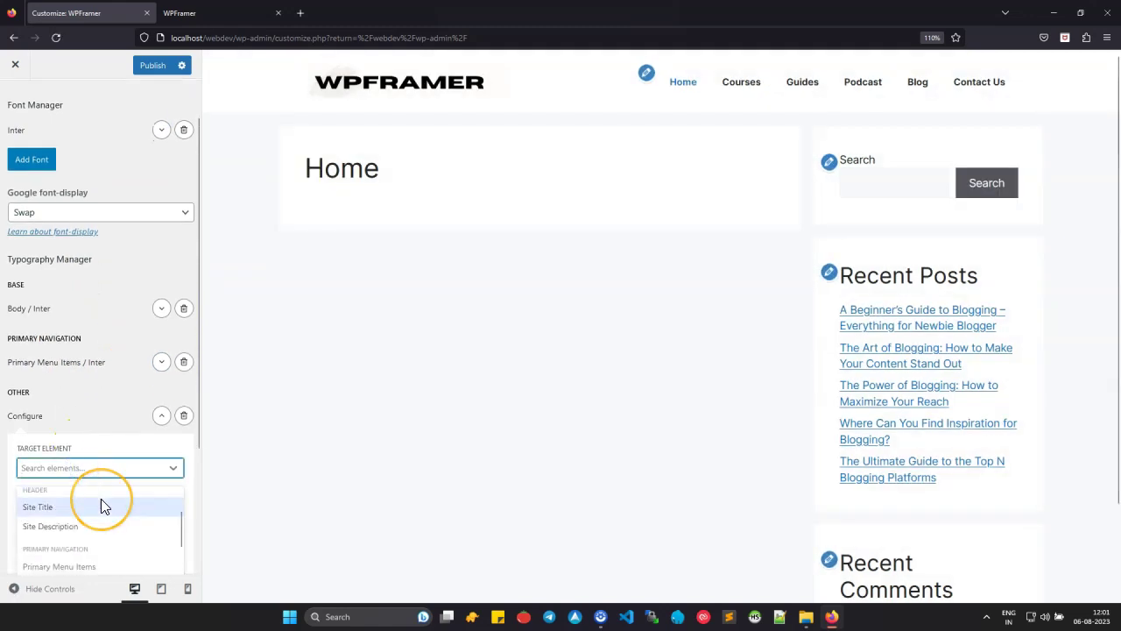
pyautogui.scroll(-3, 101, 506)
pyautogui.moveTo(101, 502); pyautogui.dragTo(211, 448)
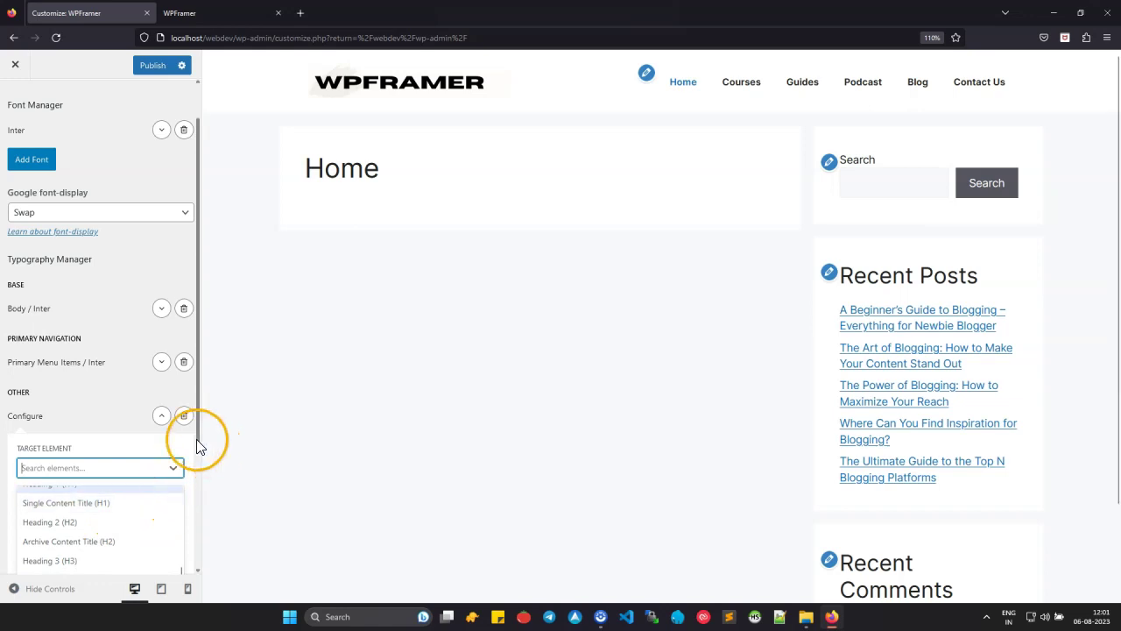
pyautogui.click(199, 469)
pyautogui.click(125, 302)
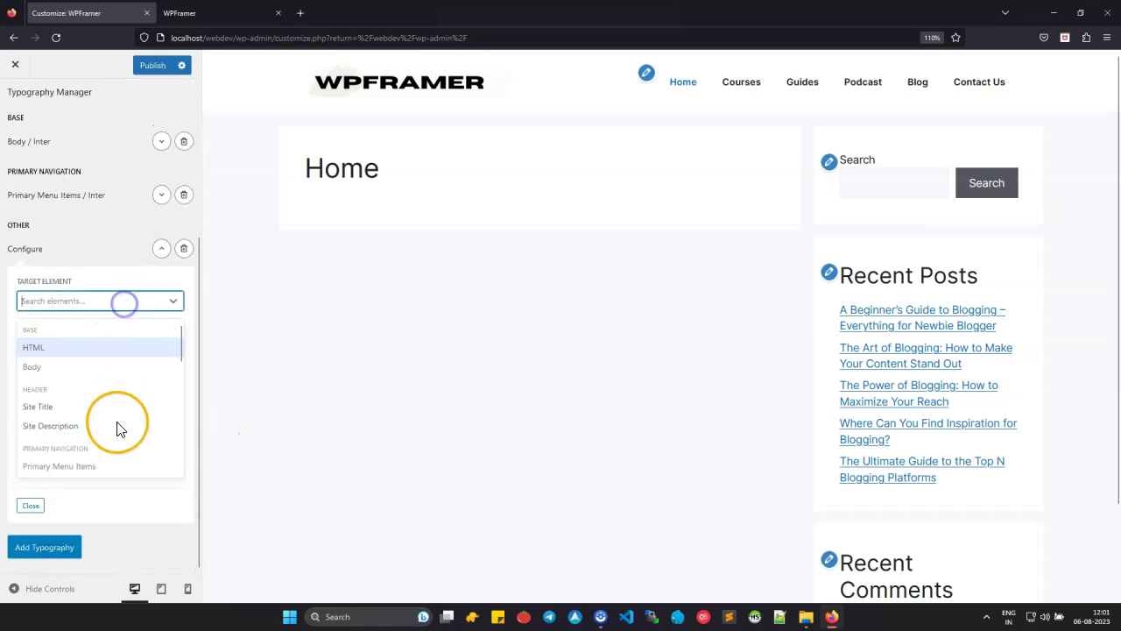
pyautogui.scroll(-2, 113, 429)
pyautogui.scroll(-3, 111, 423)
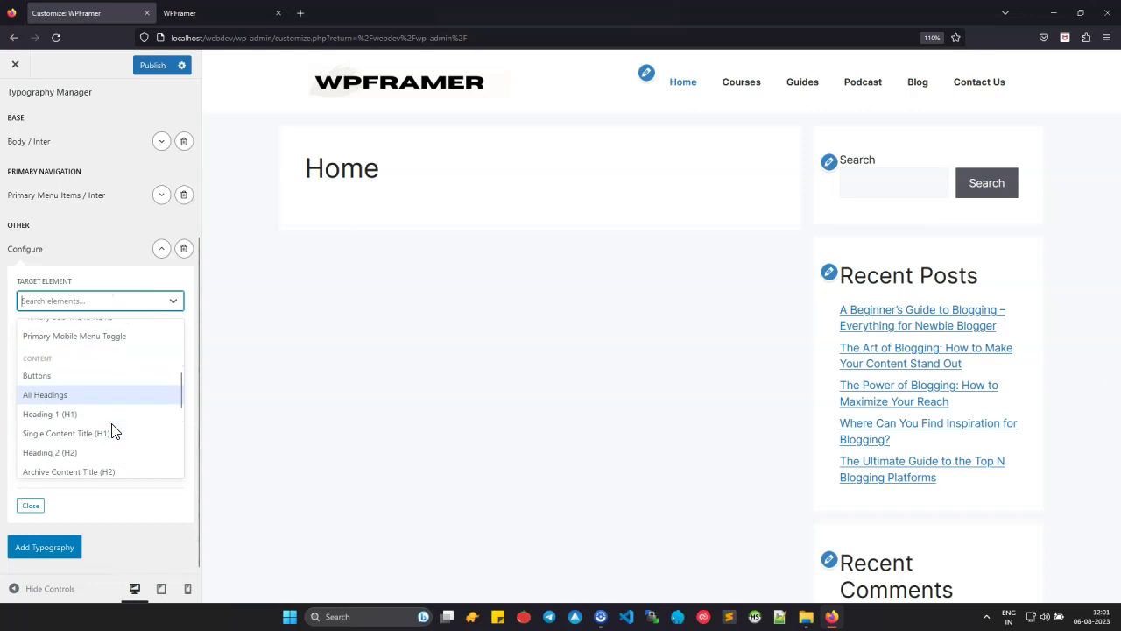
pyautogui.click(63, 363)
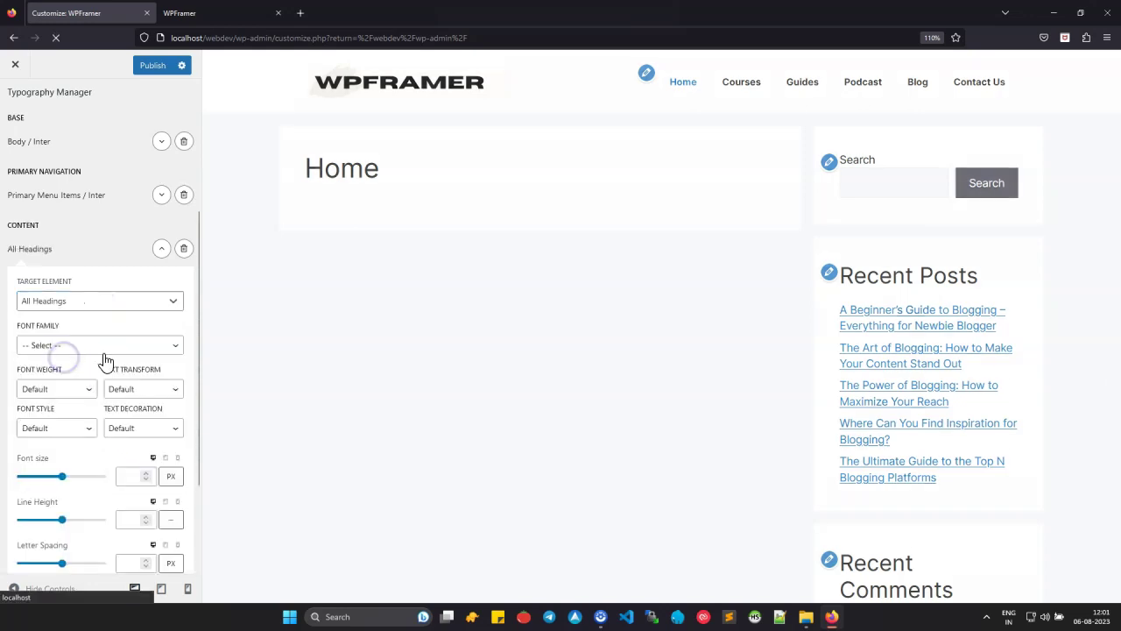
# Step: Set the All Headings rule to the Inter font family with Bold font weight and publish the changes
pyautogui.click(100, 345)
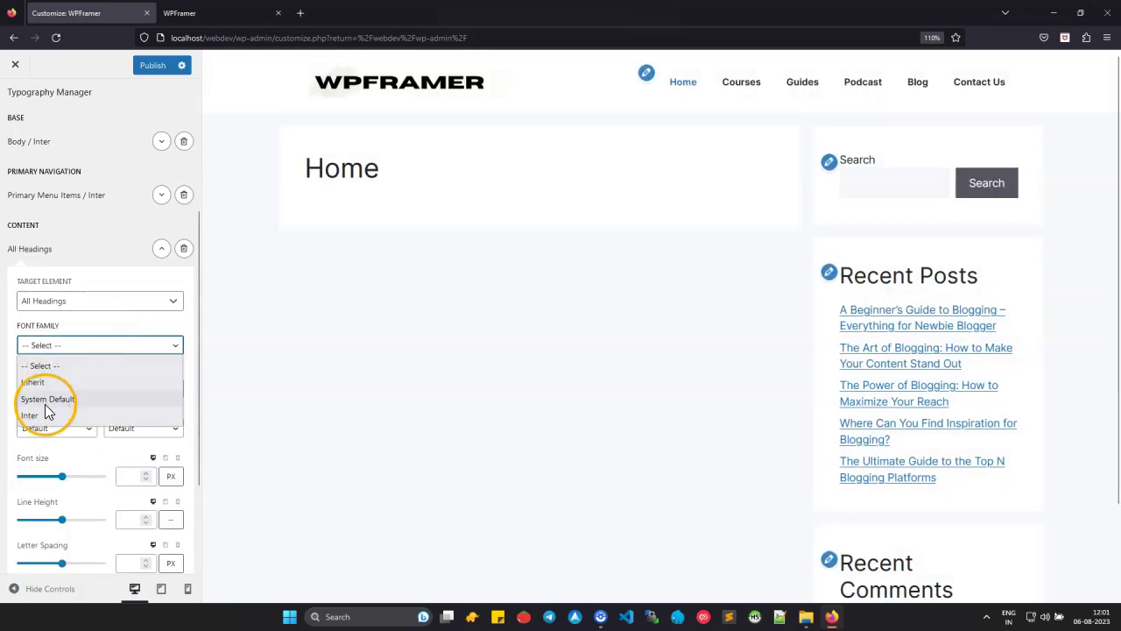
pyautogui.click(49, 412)
pyautogui.click(70, 389)
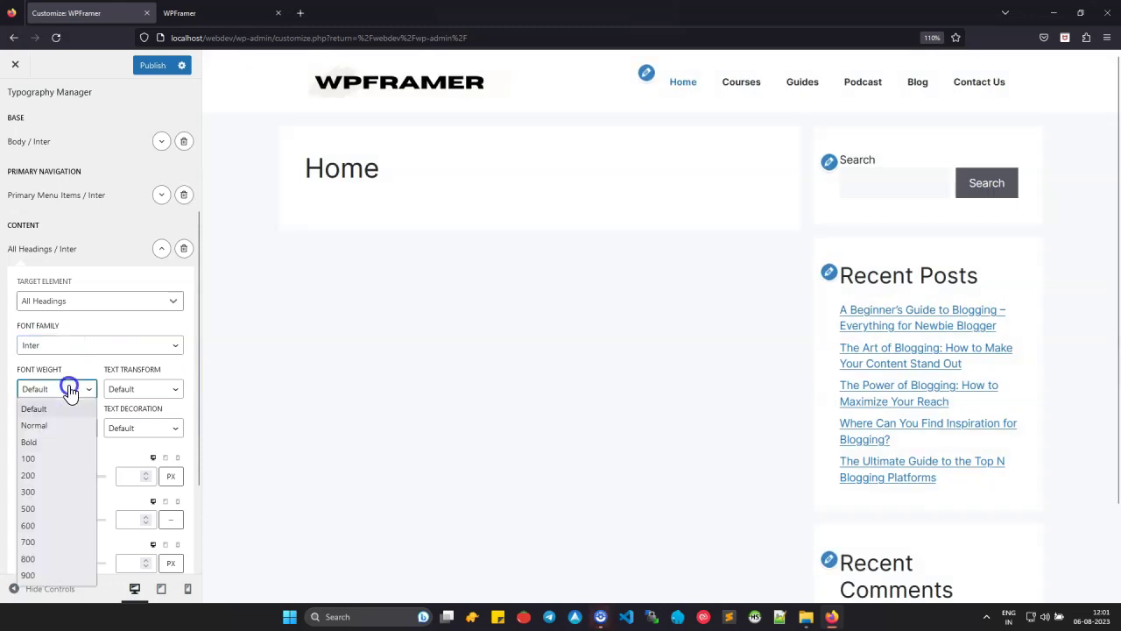
pyautogui.click(46, 442)
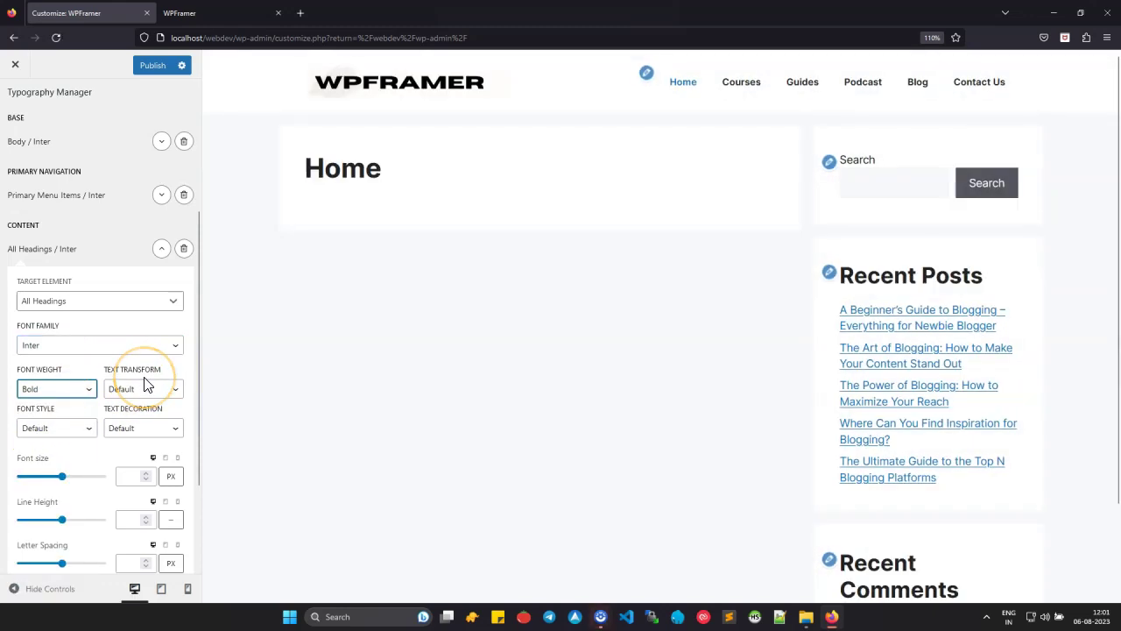
pyautogui.moveTo(197, 366)
pyautogui.mouseDown()
pyautogui.moveTo(195, 435)
pyautogui.moveTo(208, 351)
pyautogui.mouseUp()
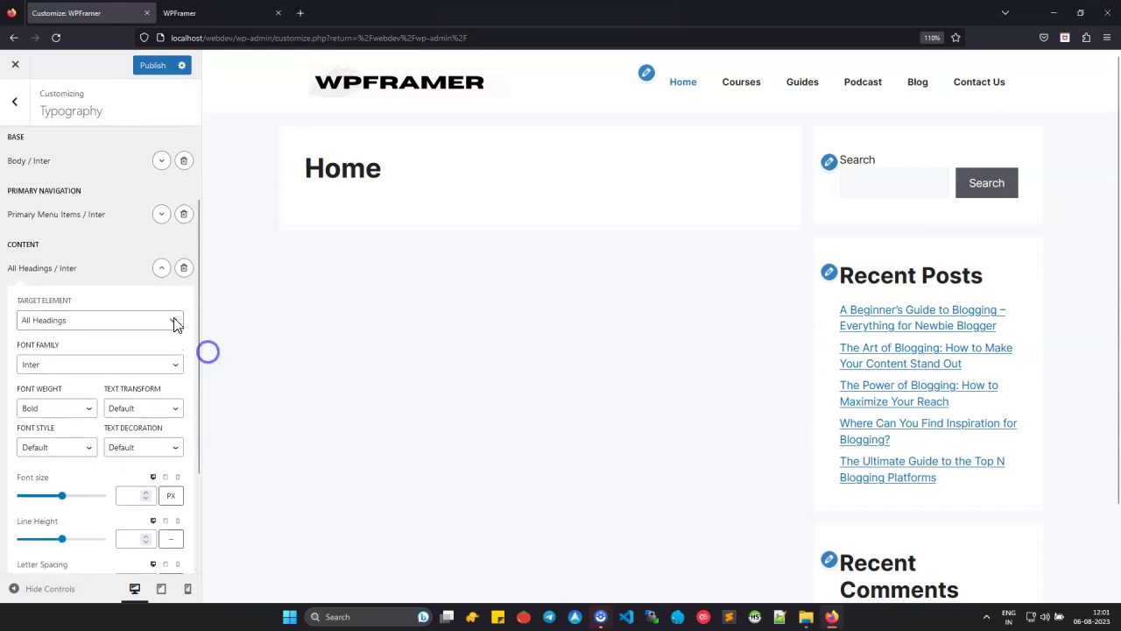
pyautogui.click(161, 275)
pyautogui.click(158, 69)
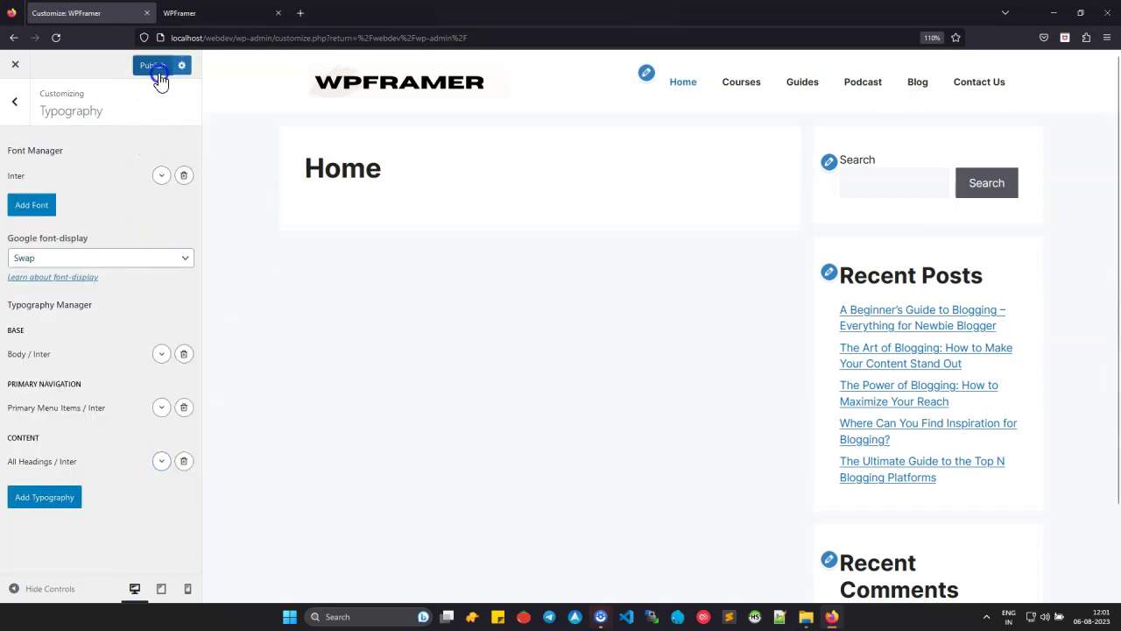
# Step: In the General settings, set Underline Links to Never and publish the changes
pyautogui.click(14, 107)
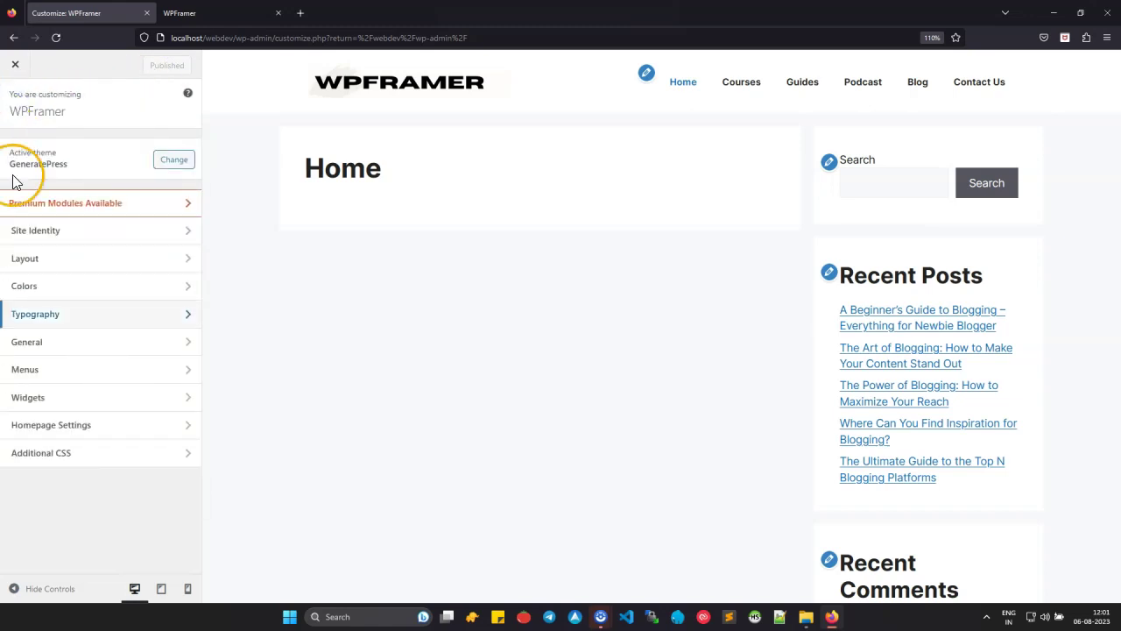
pyautogui.click(33, 343)
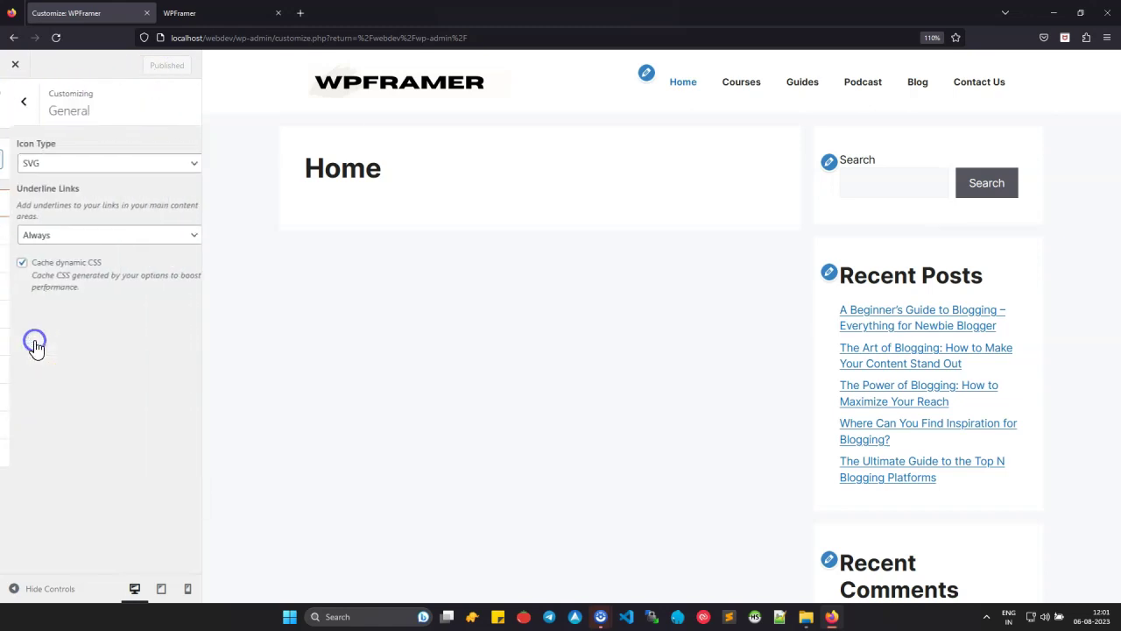
pyautogui.click(53, 233)
pyautogui.click(45, 309)
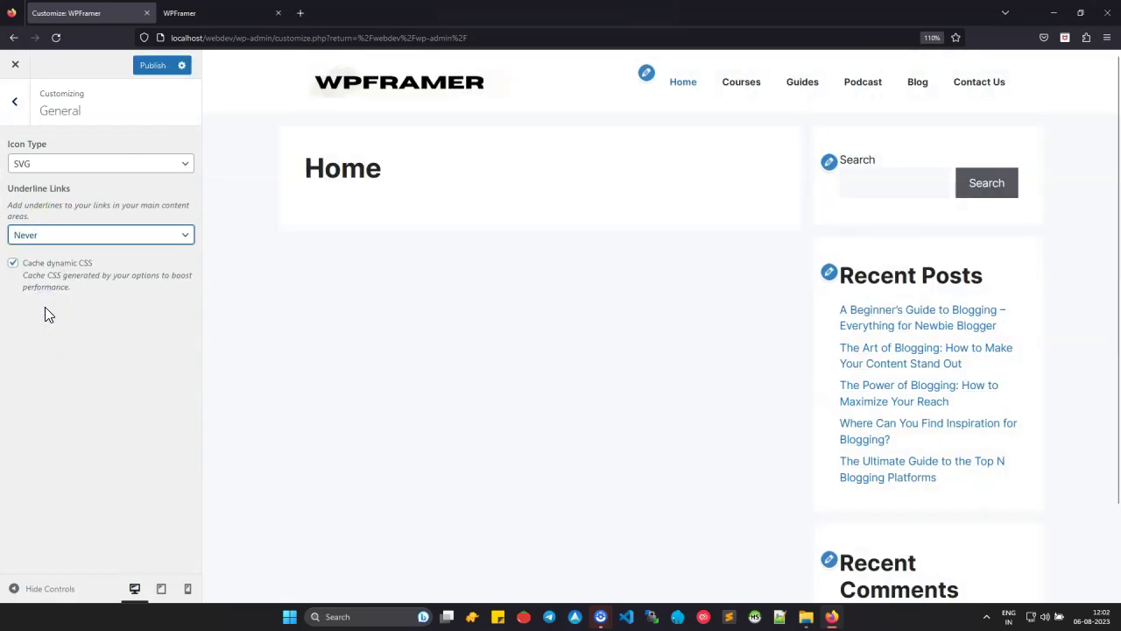
pyautogui.click(148, 67)
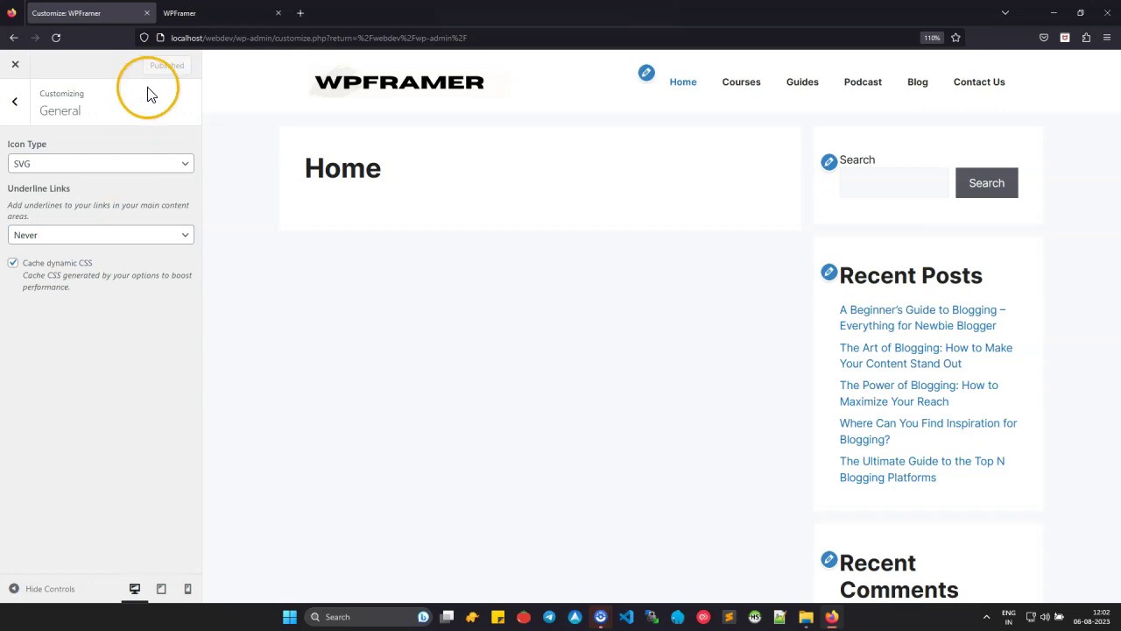
# Step: Copy the Custom CSS Code block from the wpframer.com blog tutorial page to the clipboard
pyautogui.click(525, 371)
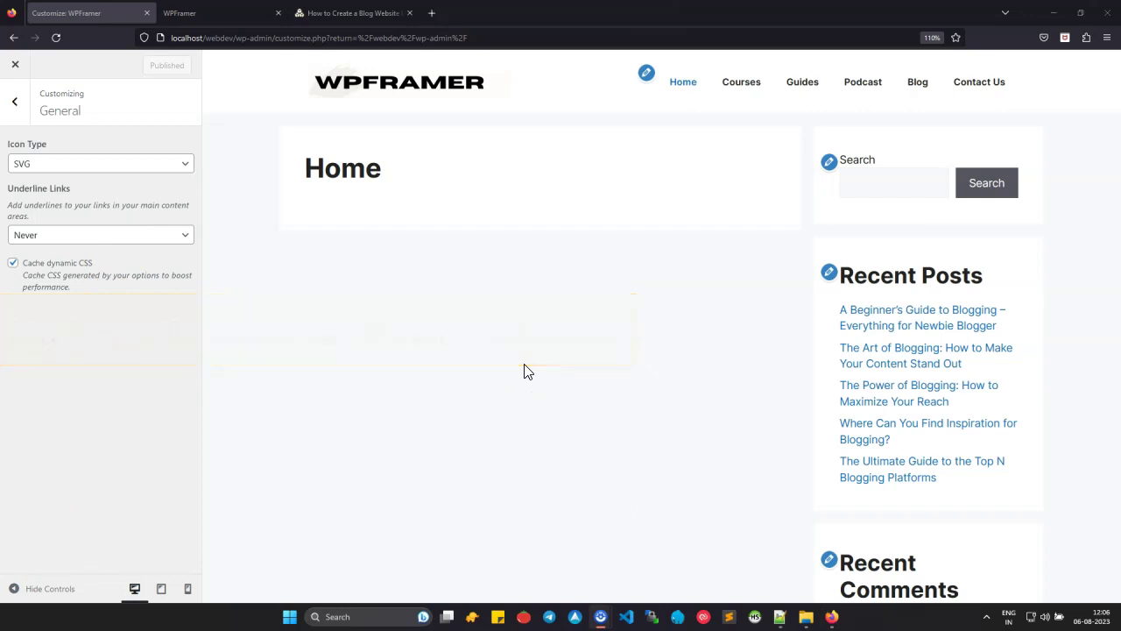
pyautogui.click(371, 19)
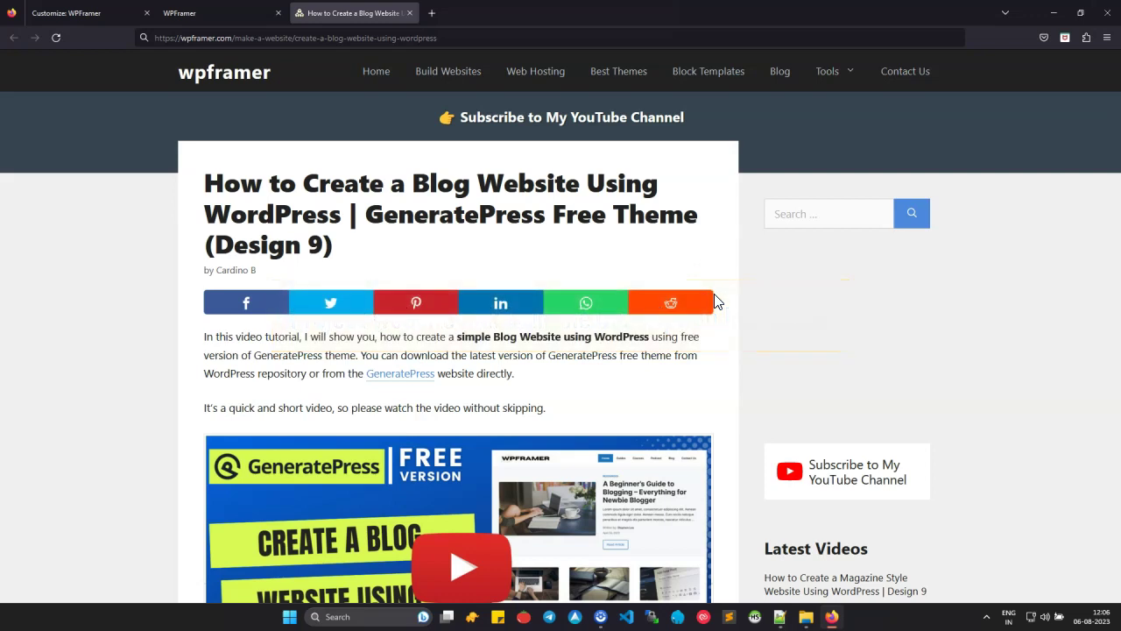
pyautogui.scroll(-6, 714, 302)
pyautogui.scroll(-12, 714, 301)
pyautogui.scroll(-10, 714, 301)
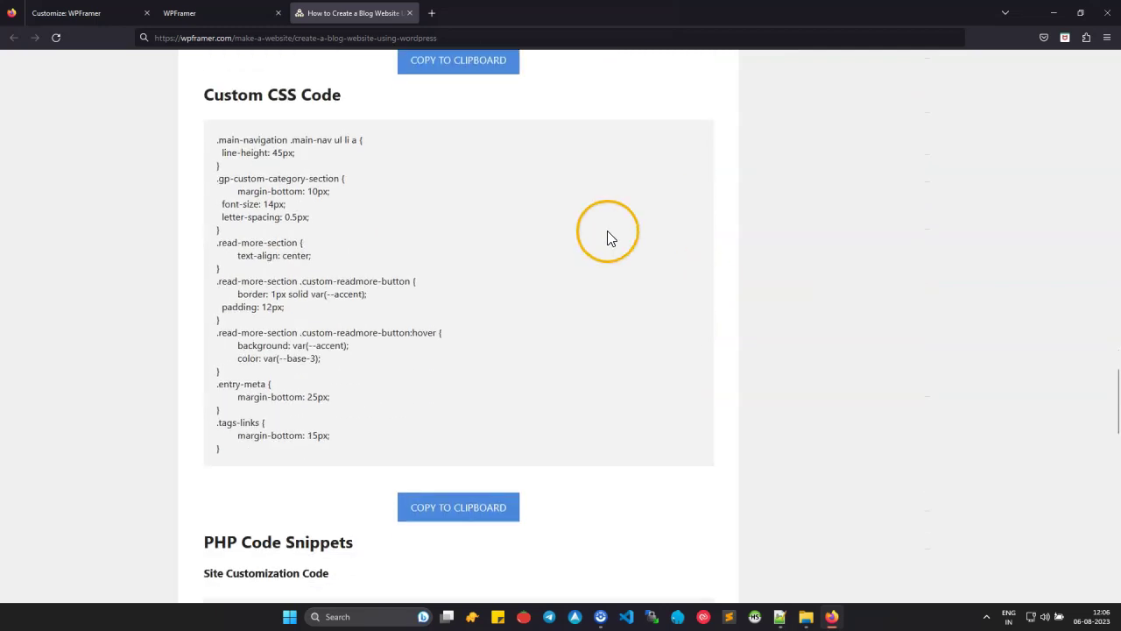
pyautogui.click(346, 98)
pyautogui.click(437, 509)
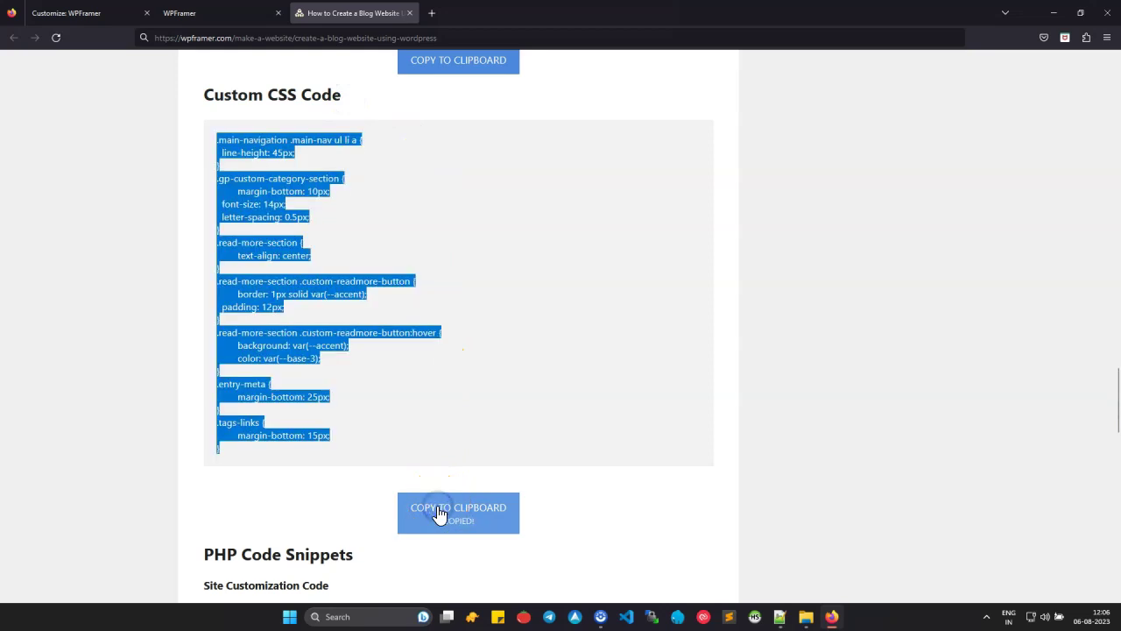
# Step: Paste the copied CSS code into the Customizer's Additional CSS editor and publish the changes
pyautogui.click(52, 12)
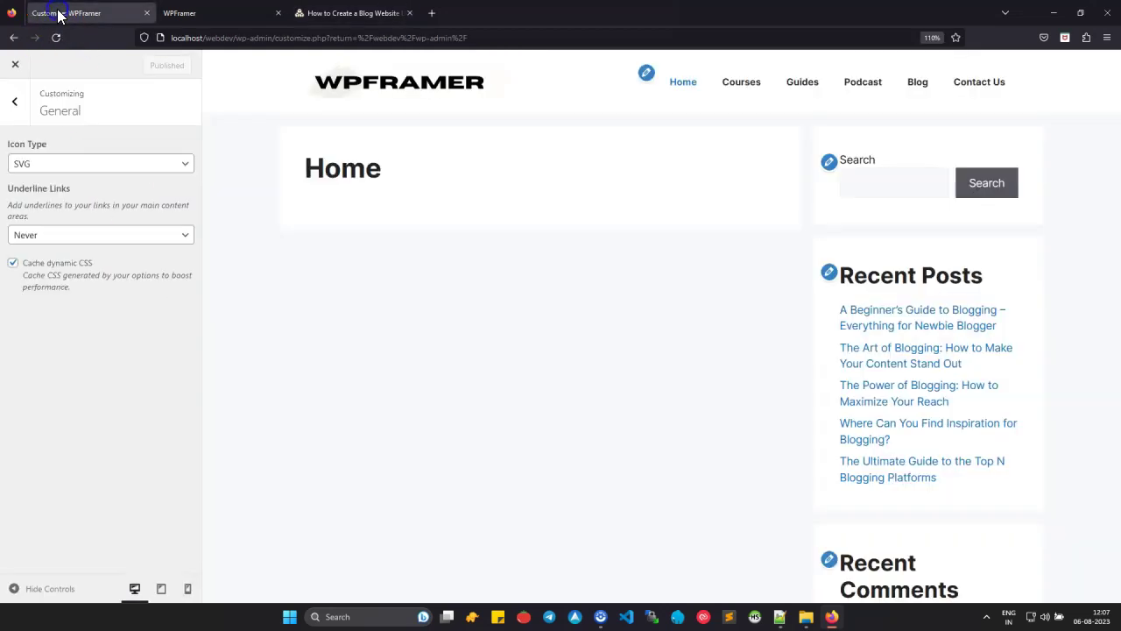
pyautogui.click(15, 105)
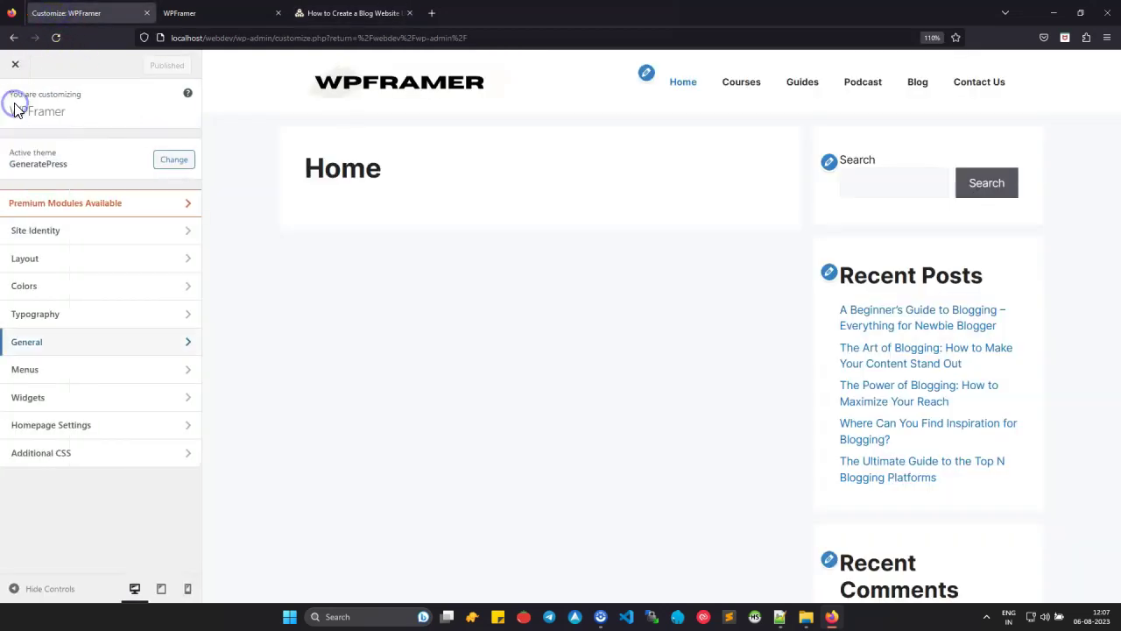
pyautogui.click(44, 460)
pyautogui.click(36, 383)
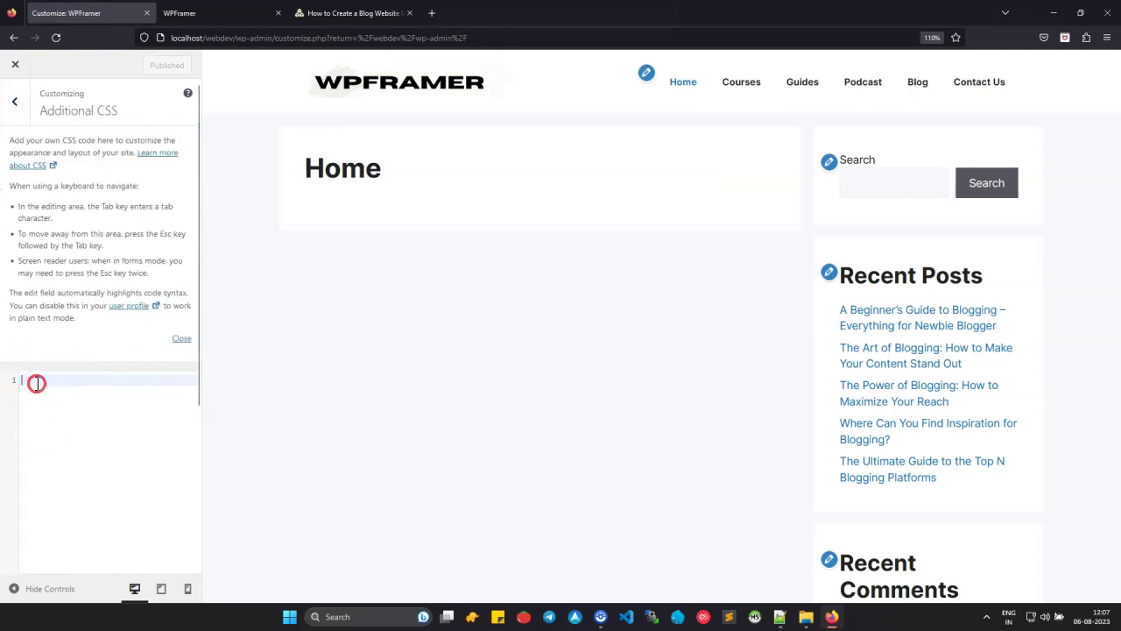
pyautogui.rightClick(36, 383)
pyautogui.click(60, 468)
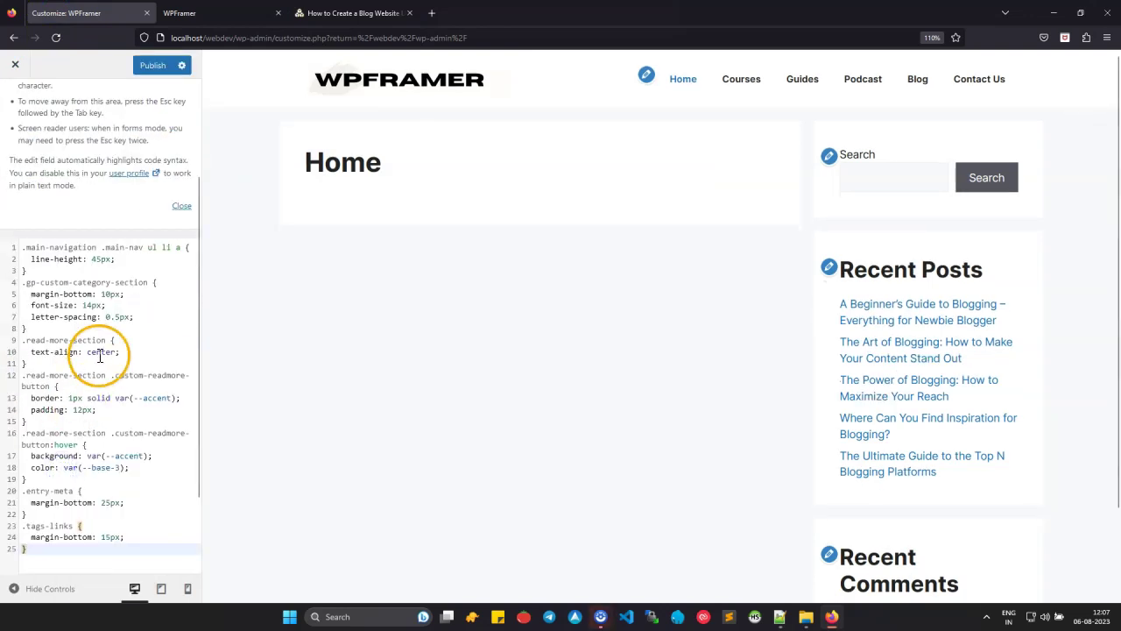
pyautogui.click(145, 67)
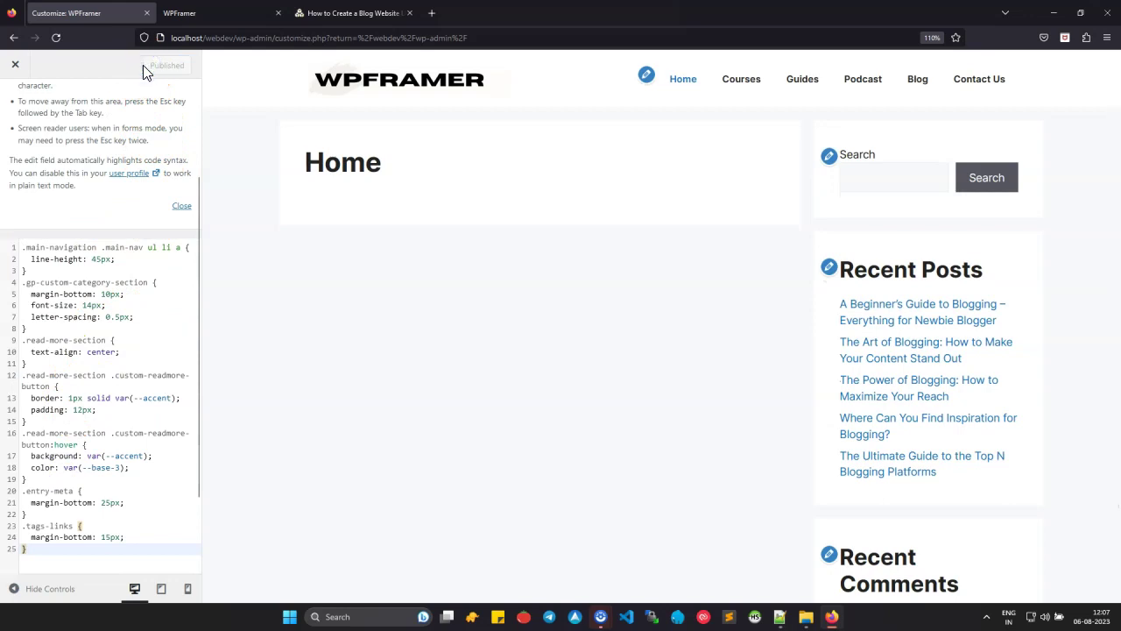
# Step: Copy the Site Customization Code under PHP Code Snippets on the tutorial page to the clipboard
pyautogui.click(346, 12)
pyautogui.scroll(-3, 259, 474)
pyautogui.scroll(-5, 260, 472)
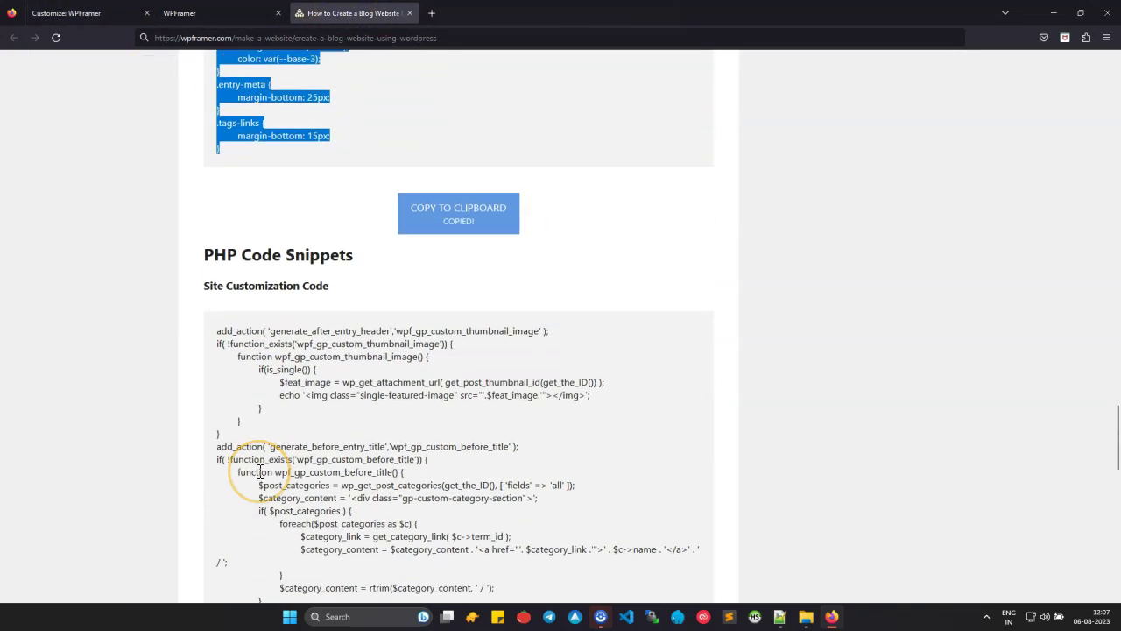
pyautogui.tripleClick(334, 134)
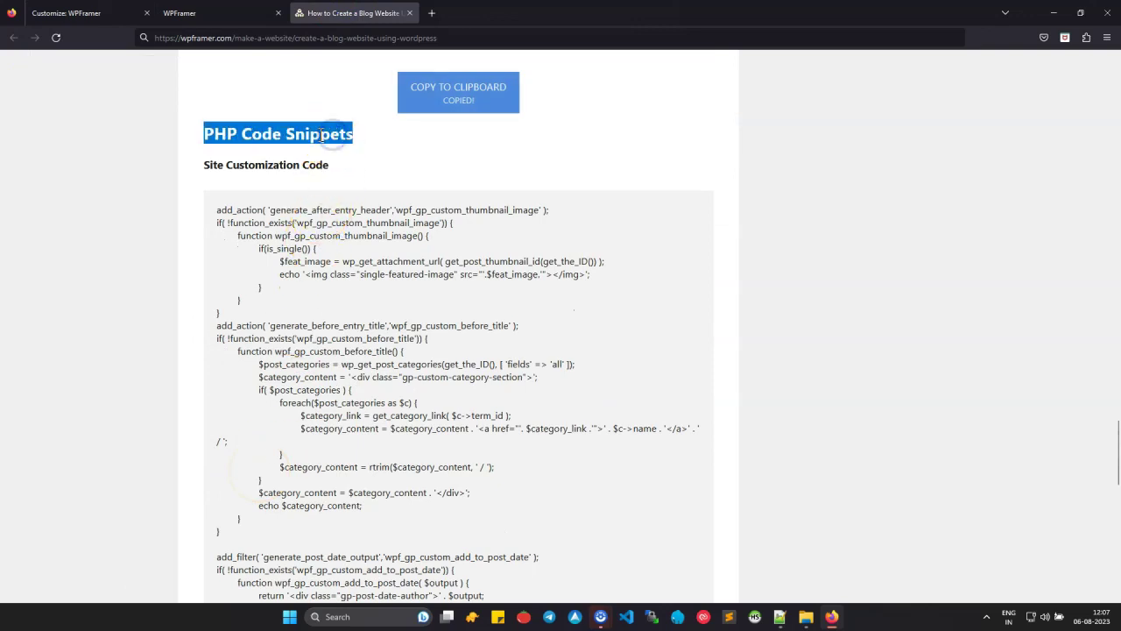
pyautogui.click(318, 178)
pyautogui.scroll(-3, 342, 188)
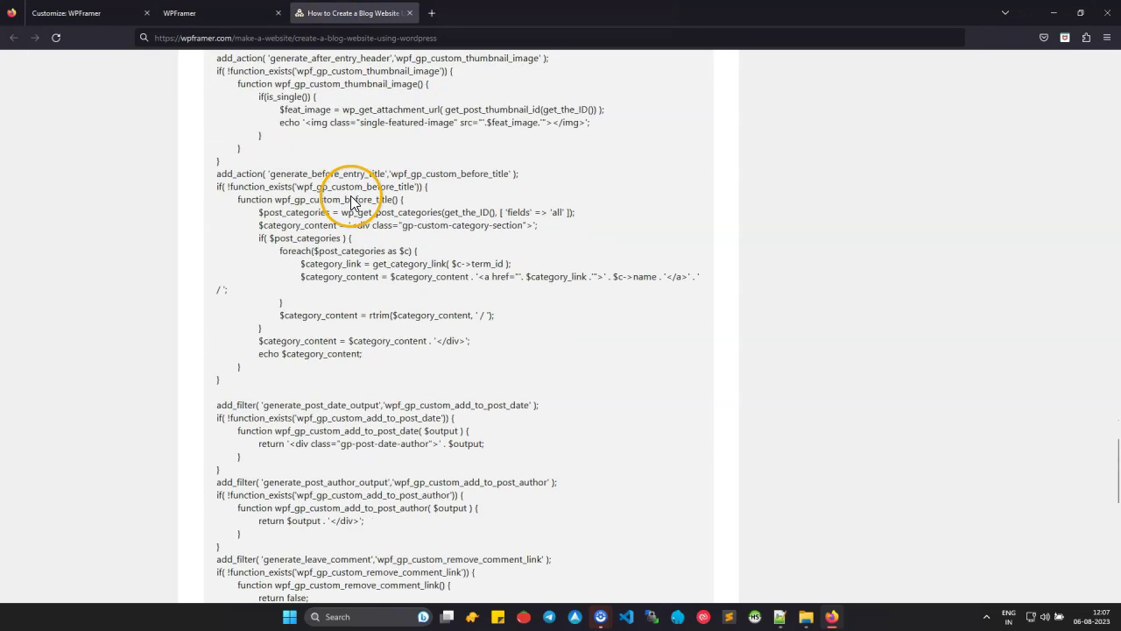
pyautogui.scroll(-6, 351, 198)
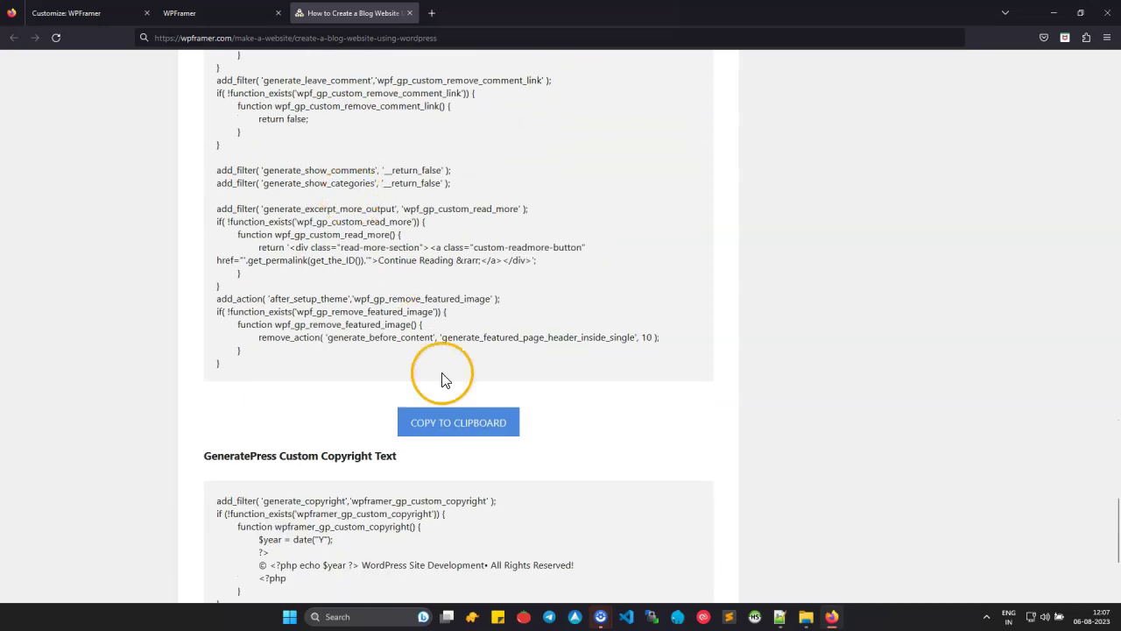
pyautogui.click(458, 423)
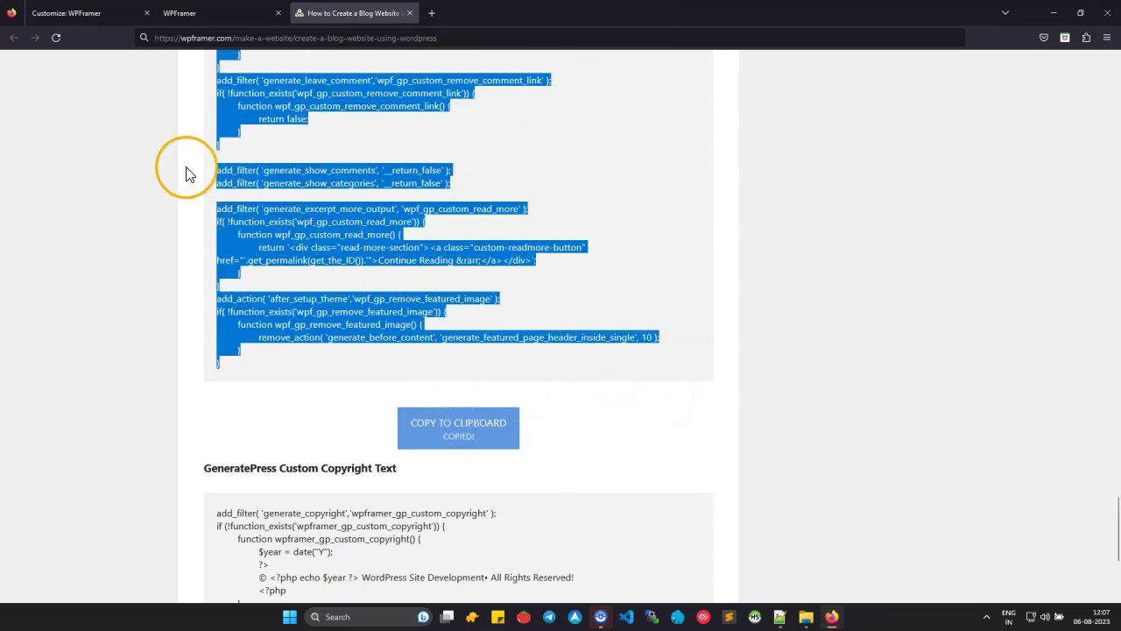
# Step: Leave the Customizer for the WordPress dashboard and open the list of all snippets
pyautogui.click(74, 14)
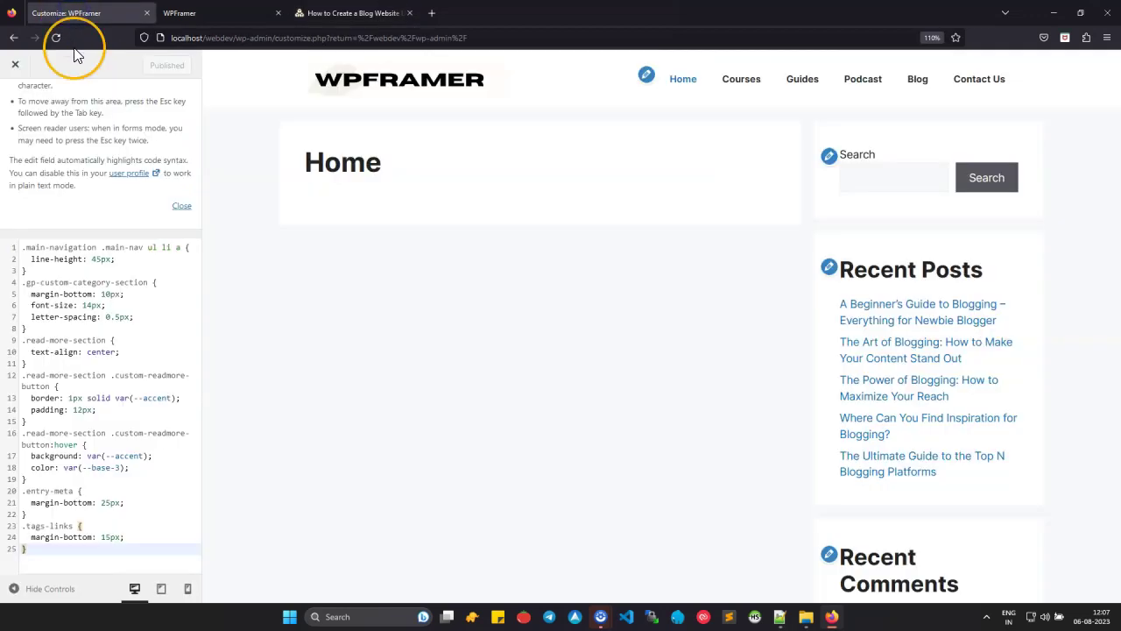
pyautogui.scroll(2, 24, 112)
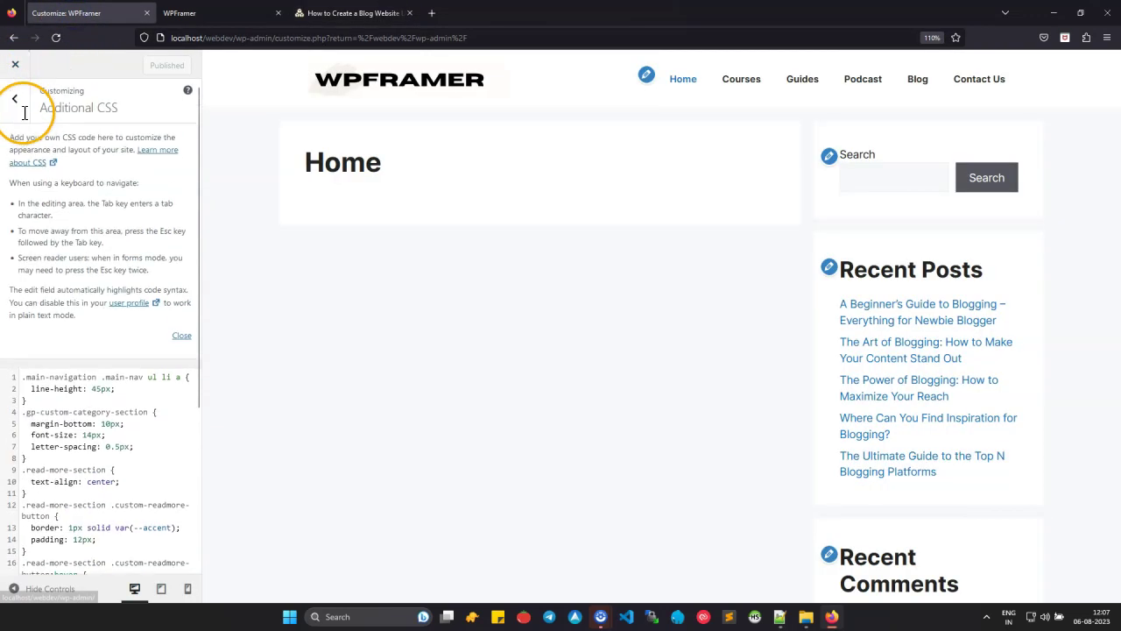
pyautogui.click(17, 101)
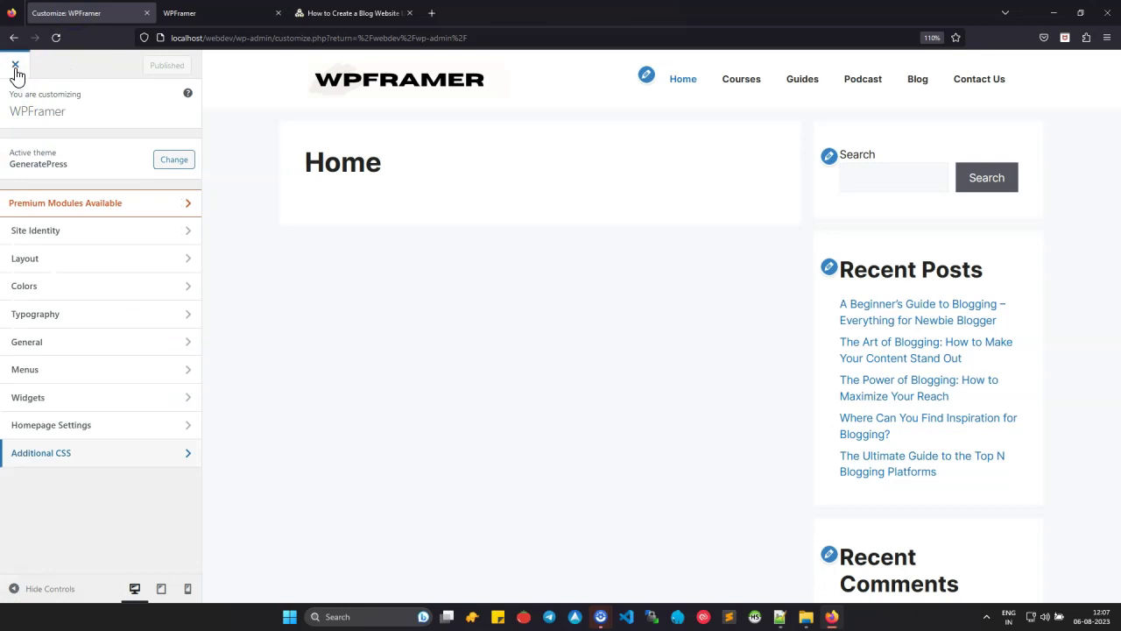
pyautogui.click(15, 69)
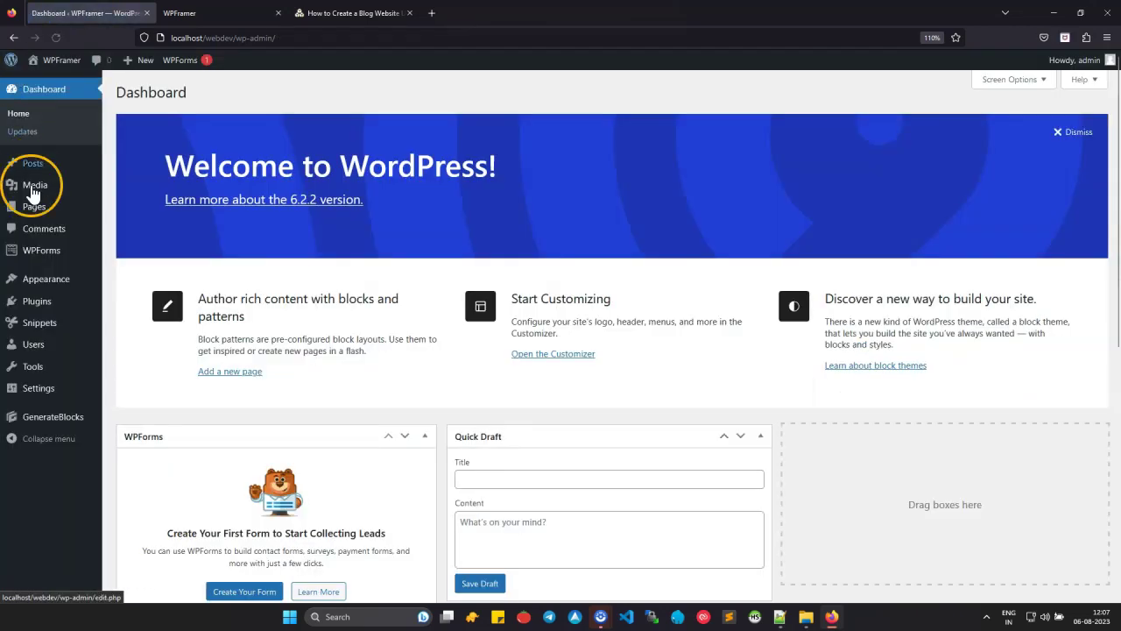
pyautogui.moveTo(43, 331)
pyautogui.click(129, 327)
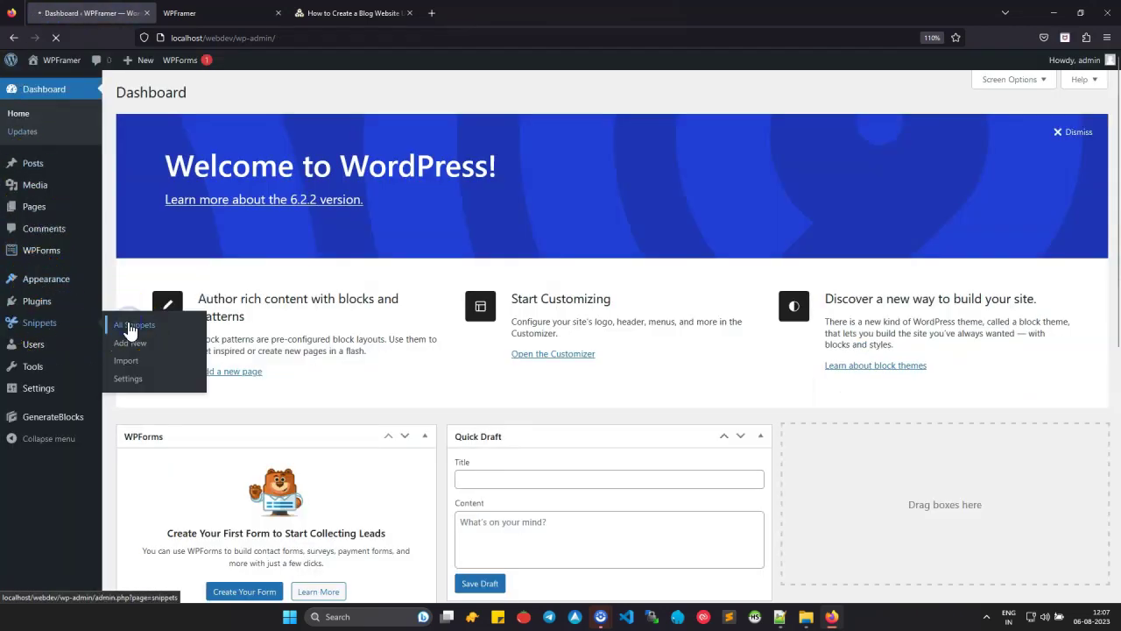
# Step: Add a new PHP snippet titled "Site Customization Code", paste the copied code into it, and save and activate it
pyautogui.click(189, 92)
pyautogui.click(197, 125)
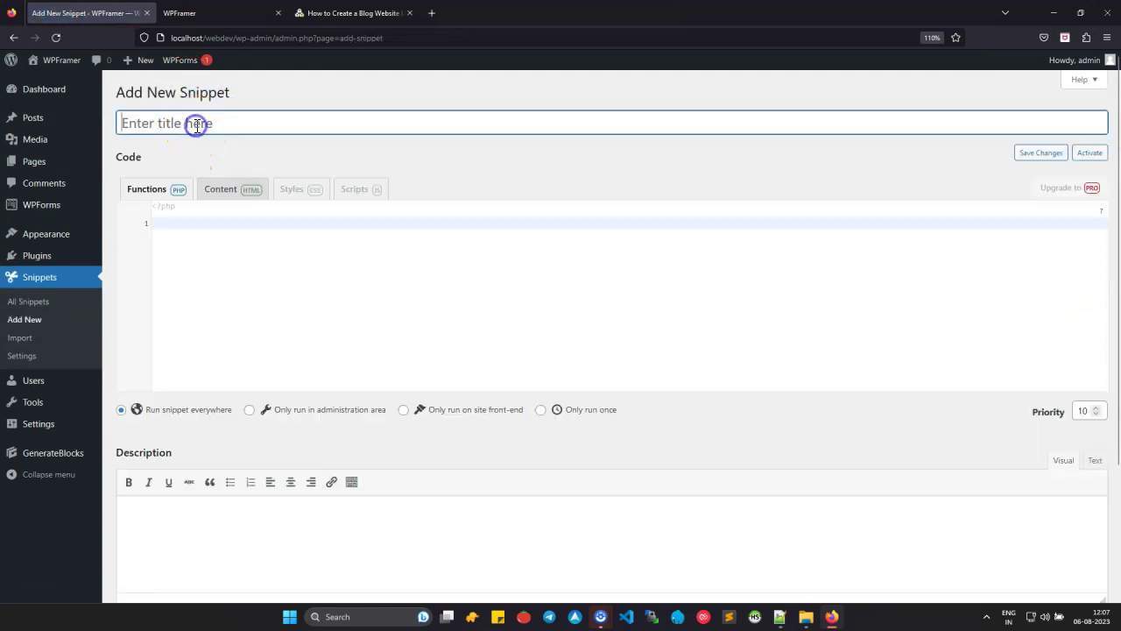
pyautogui.write('Site Custo')
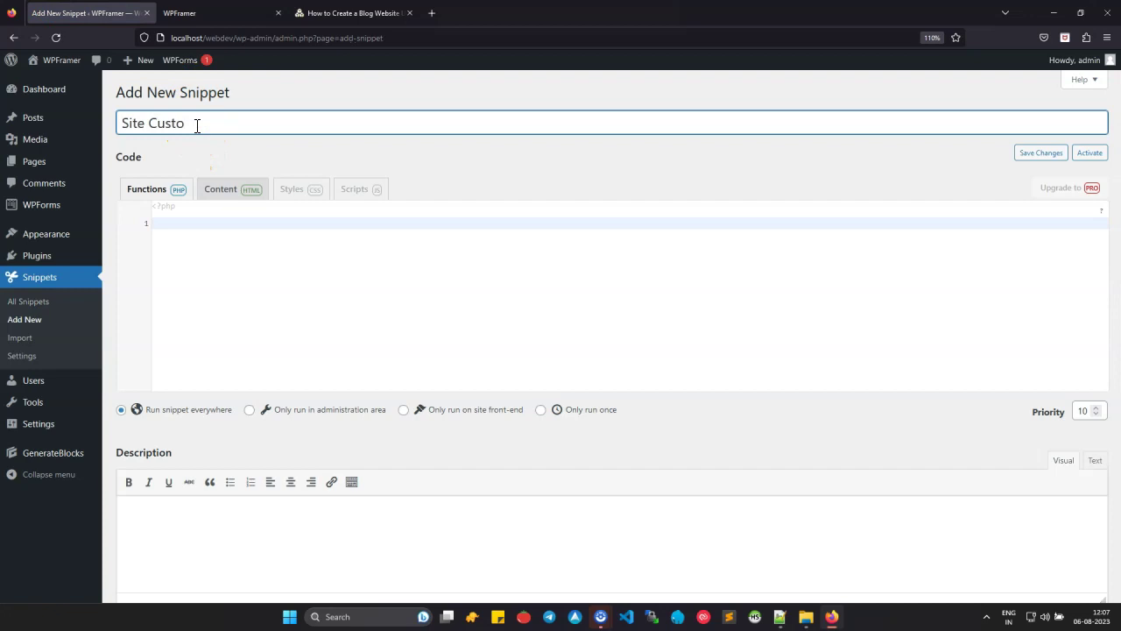
pyautogui.click(217, 253)
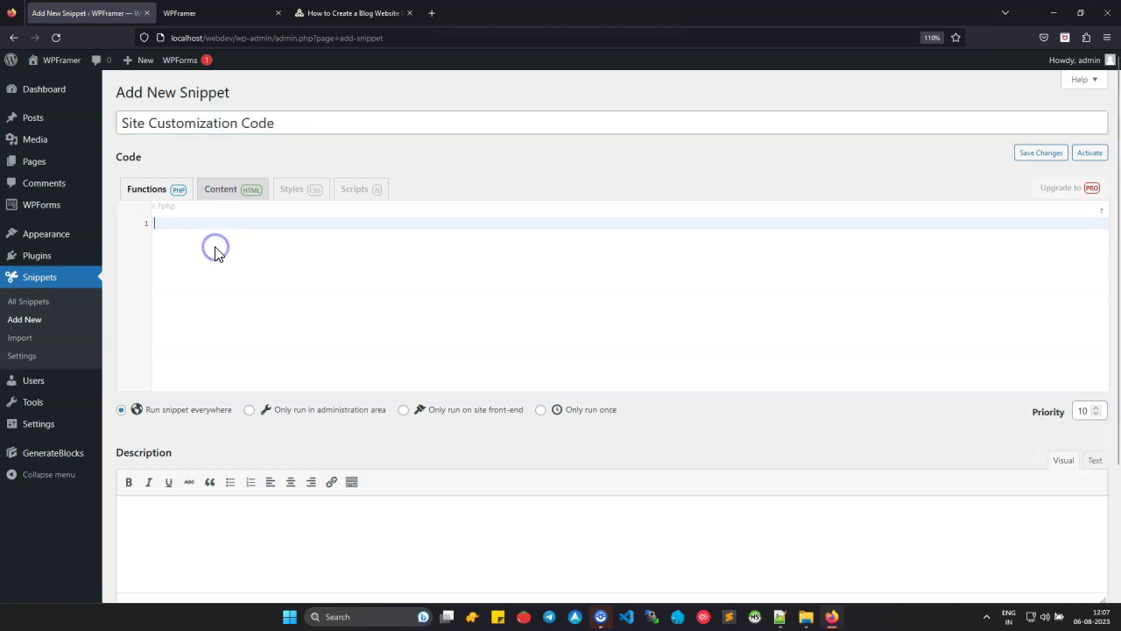
pyautogui.hotkey('ctrl', 'v')
pyautogui.scroll(-5, 120, 405)
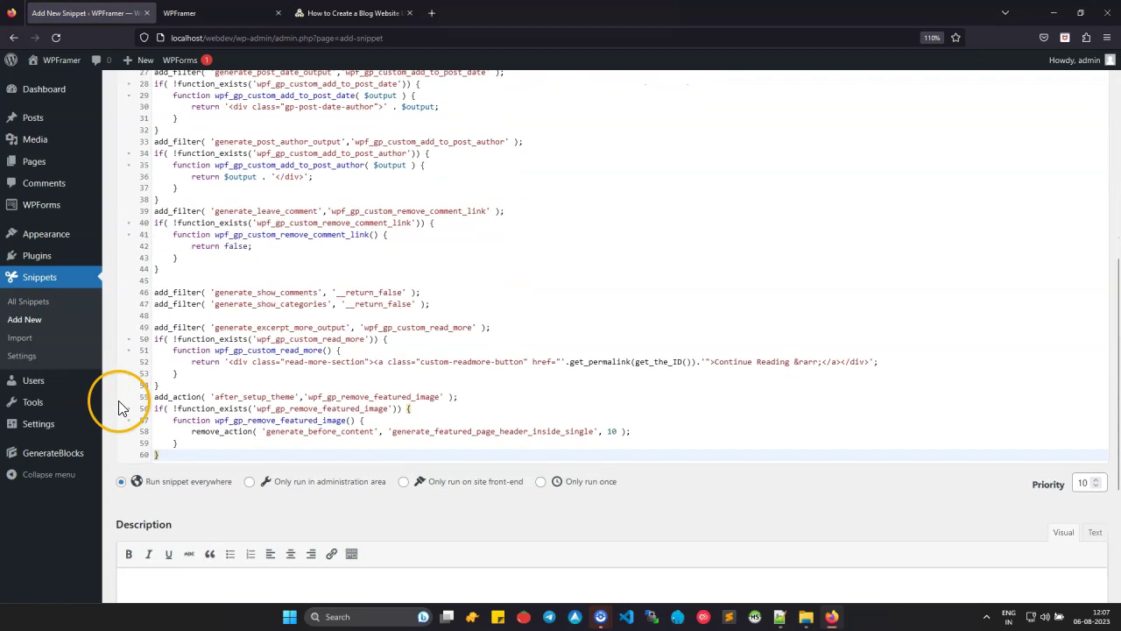
pyautogui.click(171, 536)
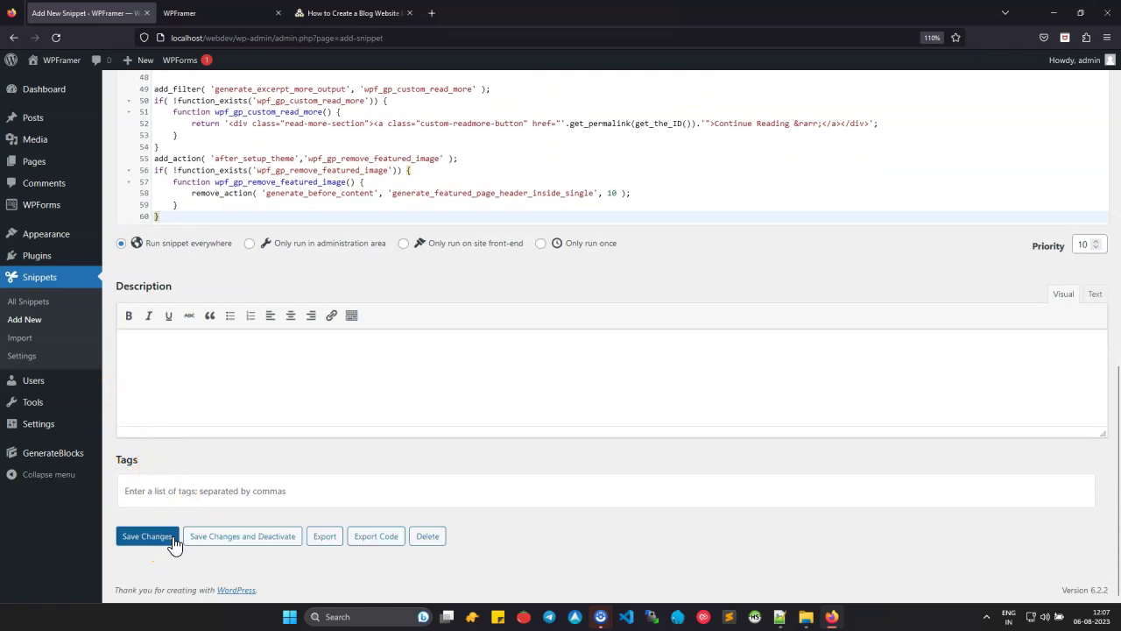
# Step: Copy the GeneratePress Custom Copyright Text code from the wpframer.com tutorial page to the clipboard
pyautogui.click(373, 15)
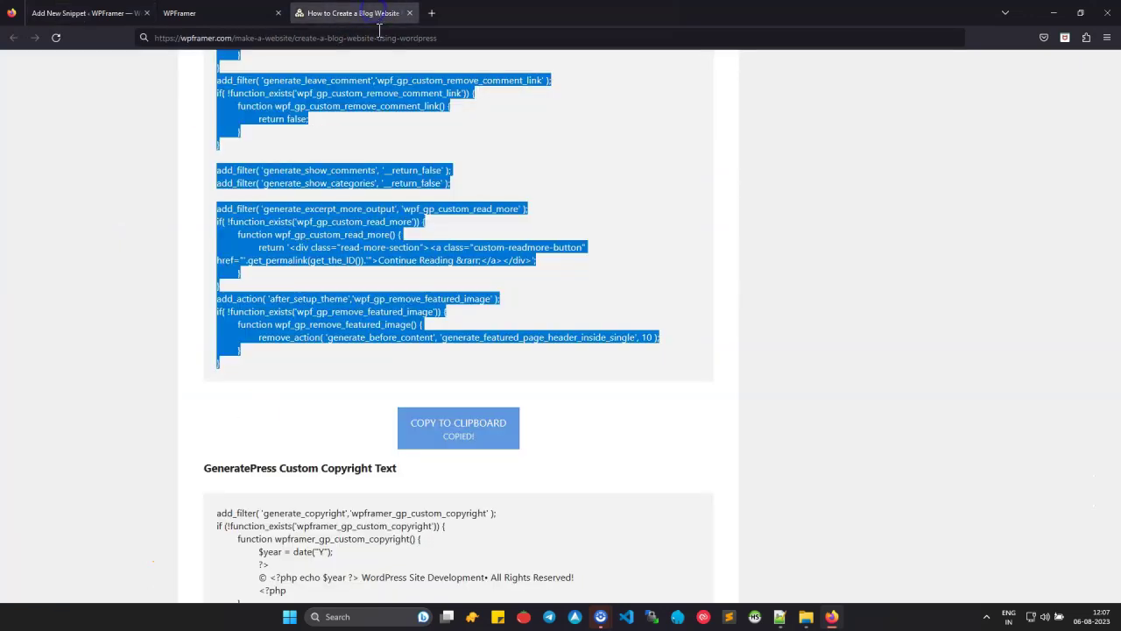
pyautogui.scroll(-3, 303, 416)
pyautogui.scroll(-1, 307, 411)
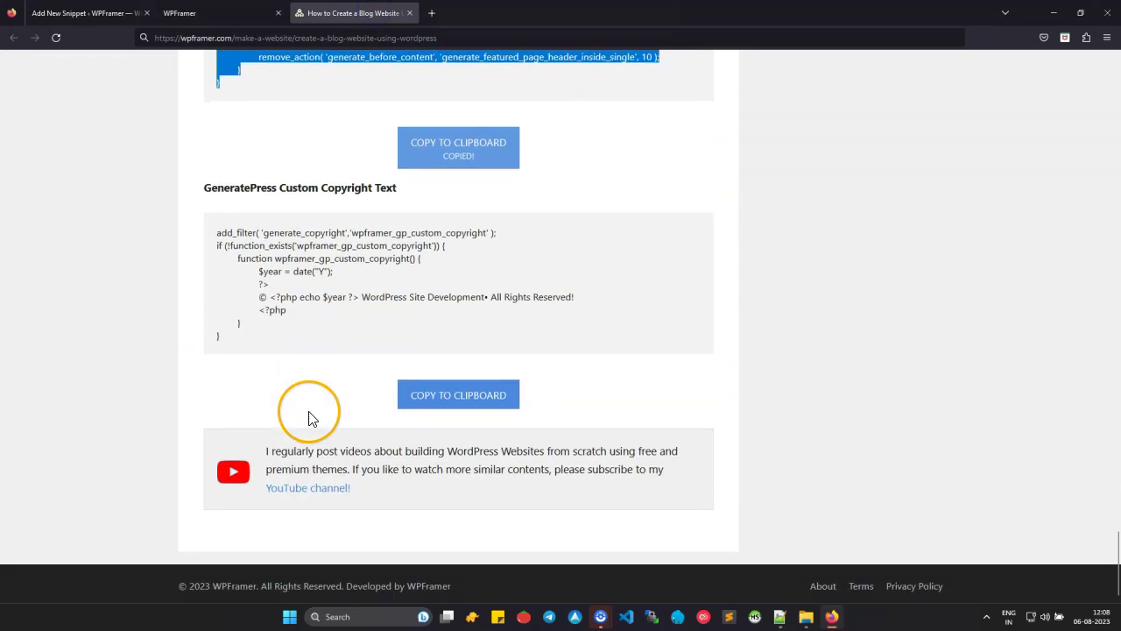
pyautogui.click(466, 402)
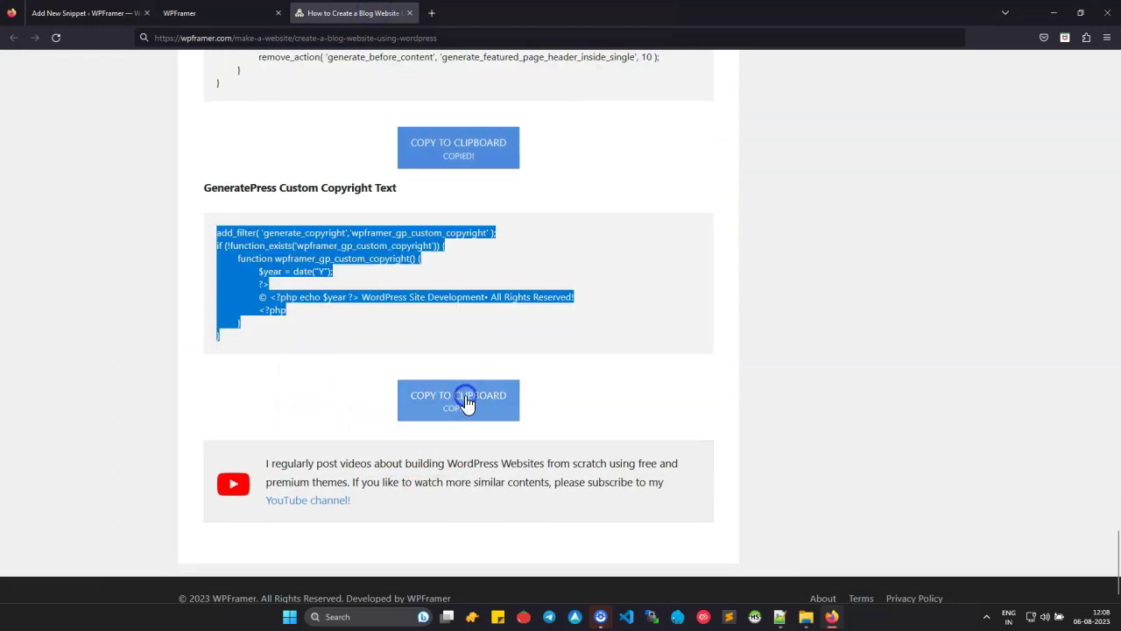
# Step: Add another new snippet titled "Custom Copyright Code" and paste the copied copyright code into its PHP editor
pyautogui.click(83, 13)
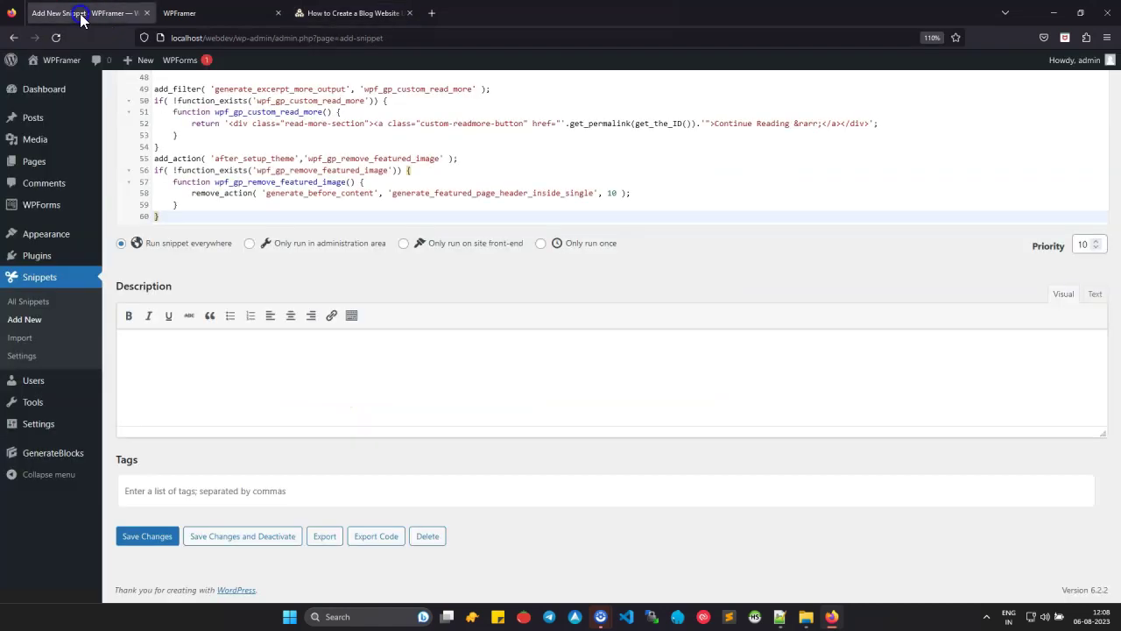
pyautogui.click(35, 321)
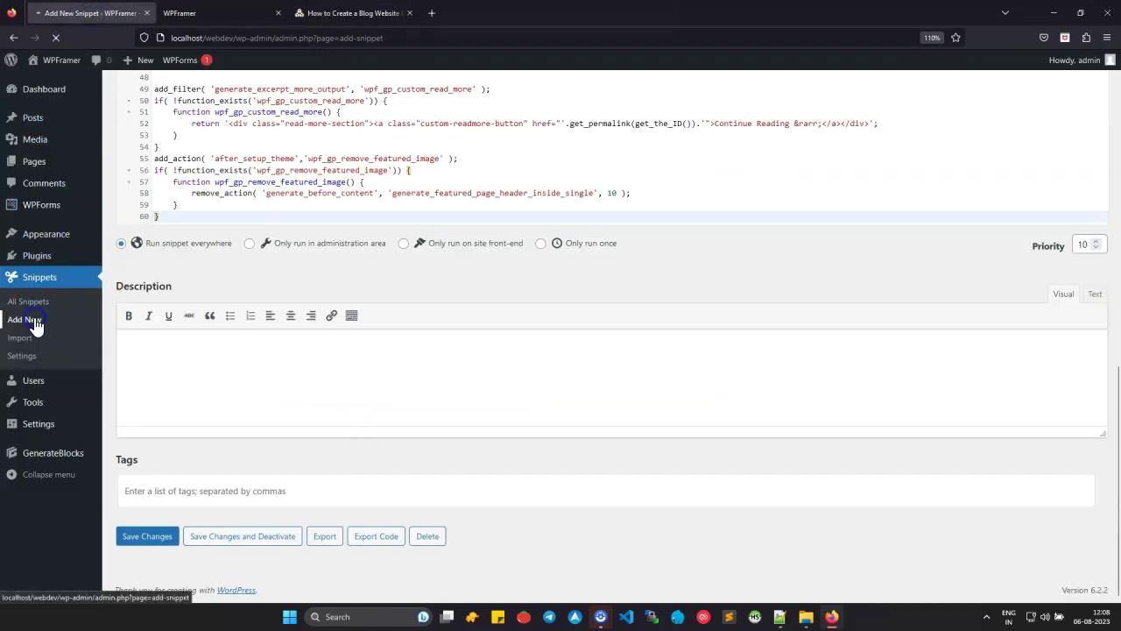
pyautogui.click(200, 122)
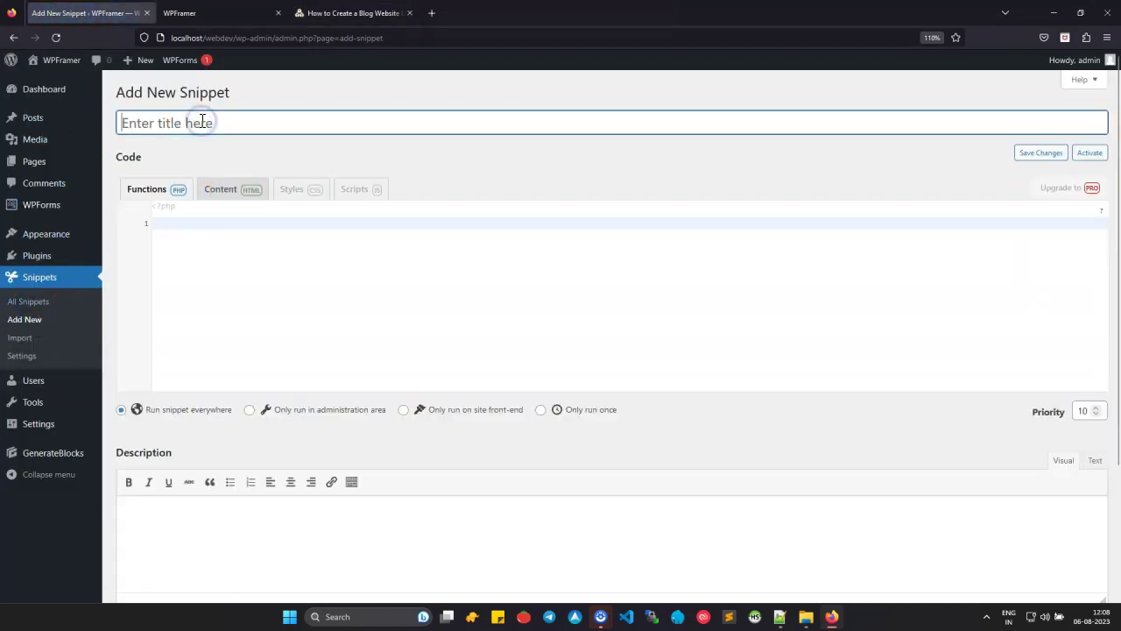
pyautogui.write('Custom Copyright Code')
pyautogui.click(260, 221)
pyautogui.hotkey('ctrl', 'v')
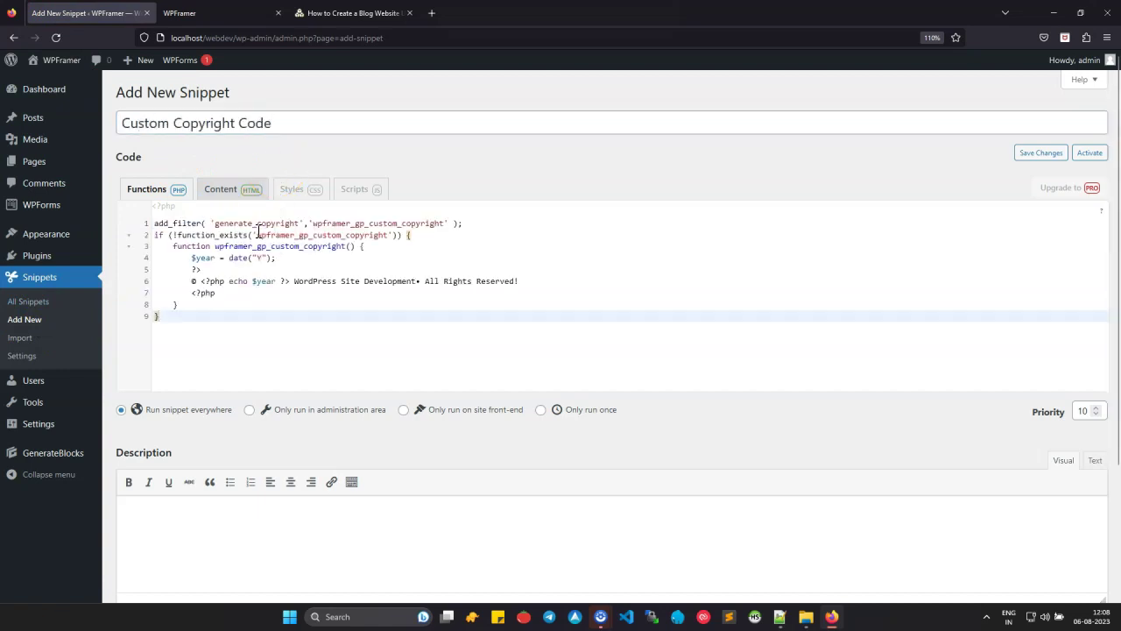
# Step: Replace "WordPress Site Development" in the copyright snippet with "You can update the copyright text", then save and activate the snippet
pyautogui.doubleClick(311, 281)
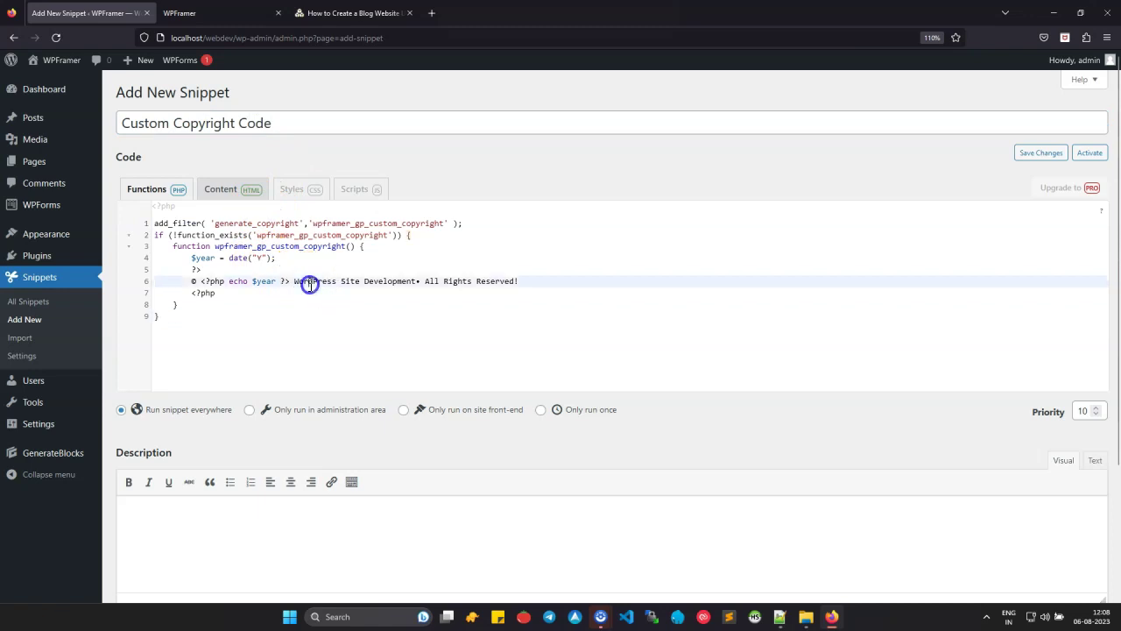
pyautogui.moveTo(398, 281); pyautogui.dragTo(423, 281)
pyautogui.write('You can update')
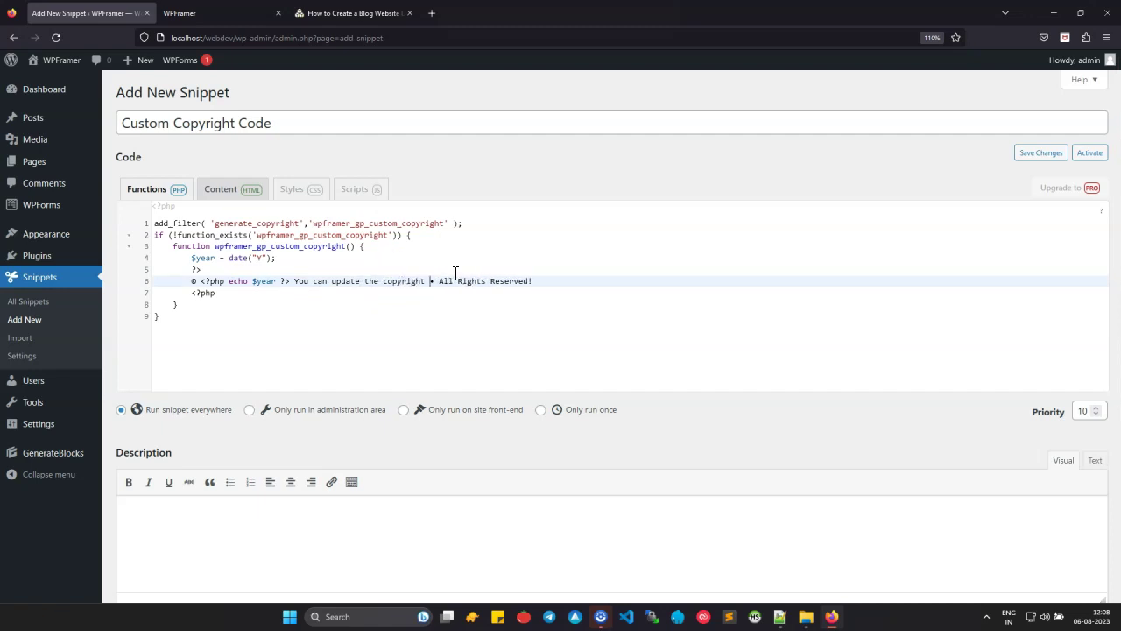
pyautogui.click(464, 307)
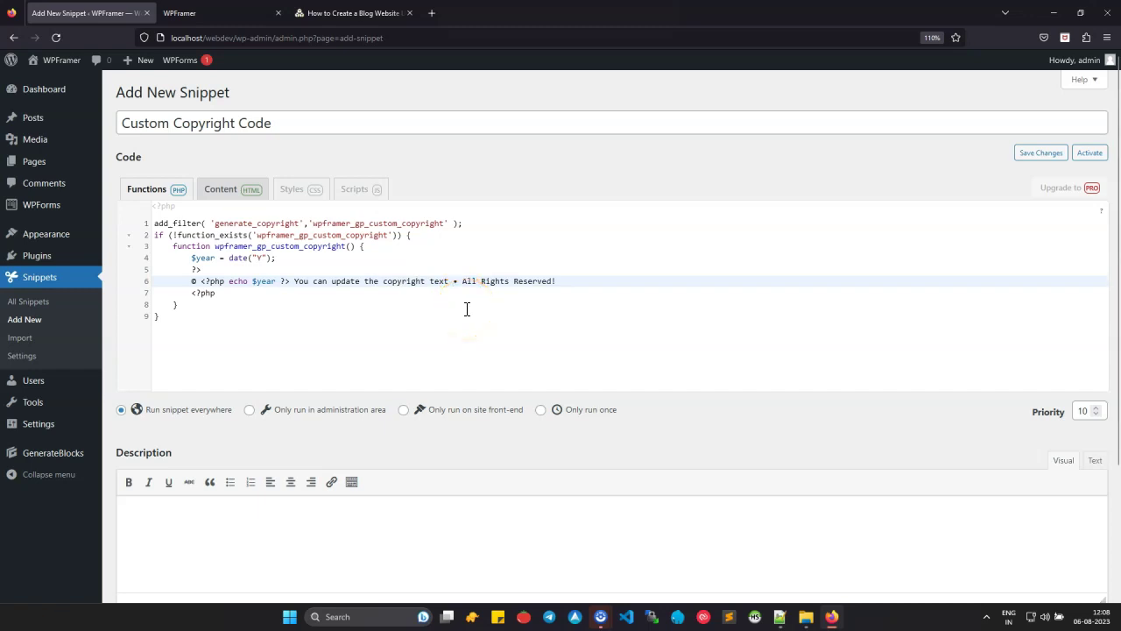
pyautogui.scroll(-4, 466, 308)
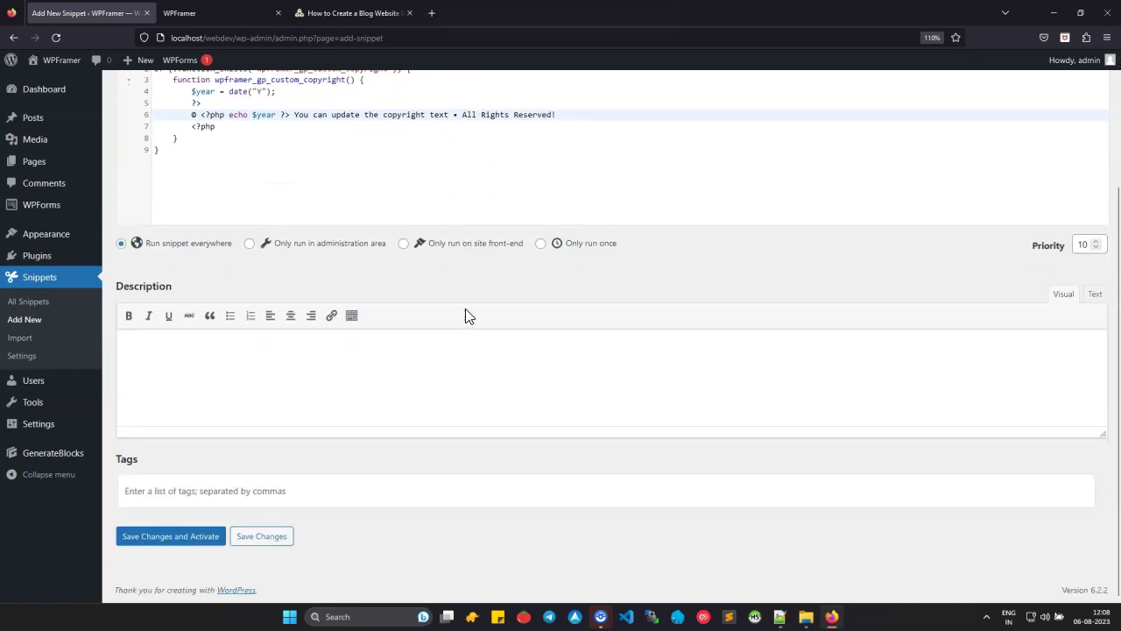
pyautogui.click(179, 543)
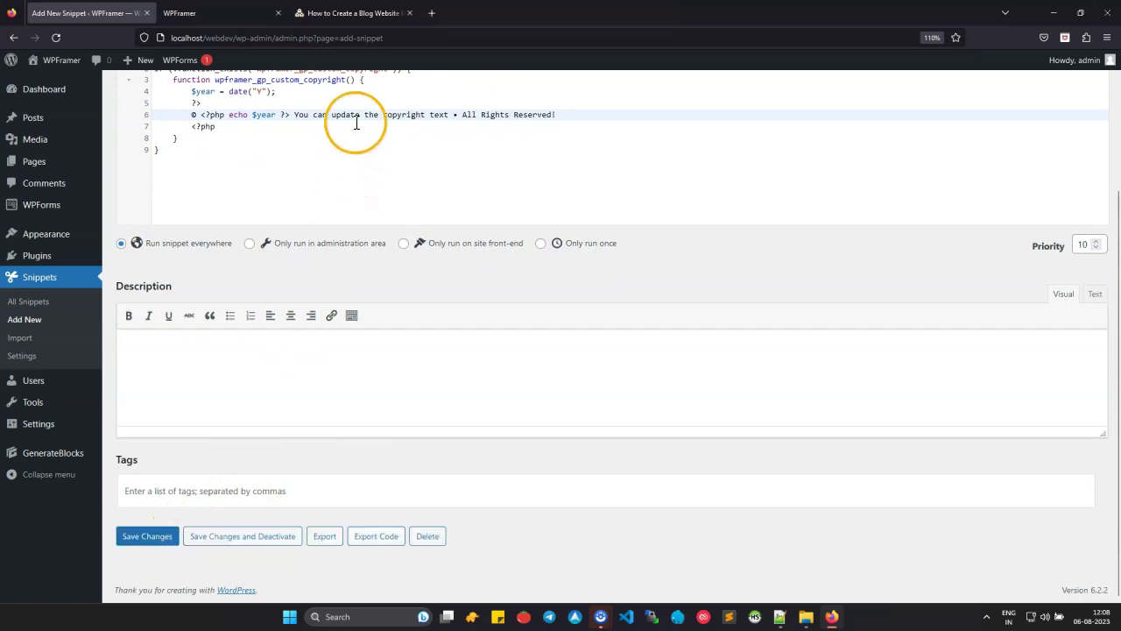
# Step: Reload the live site's front page, then open the Home page from the pages list for editing
pyautogui.click(204, 13)
pyautogui.click(56, 37)
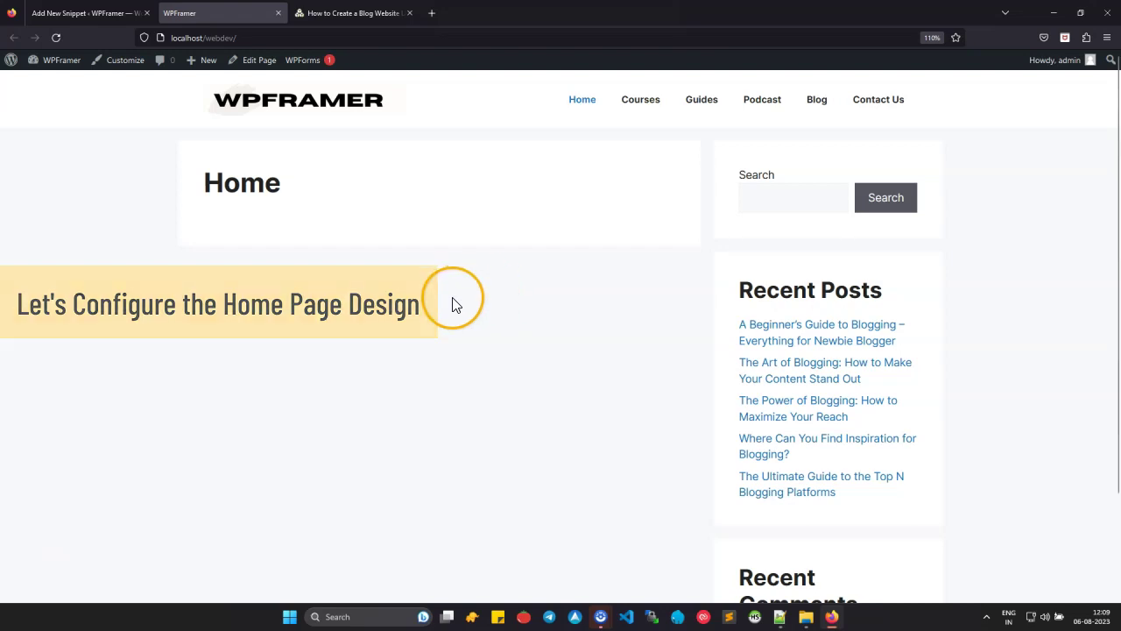
pyautogui.click(77, 13)
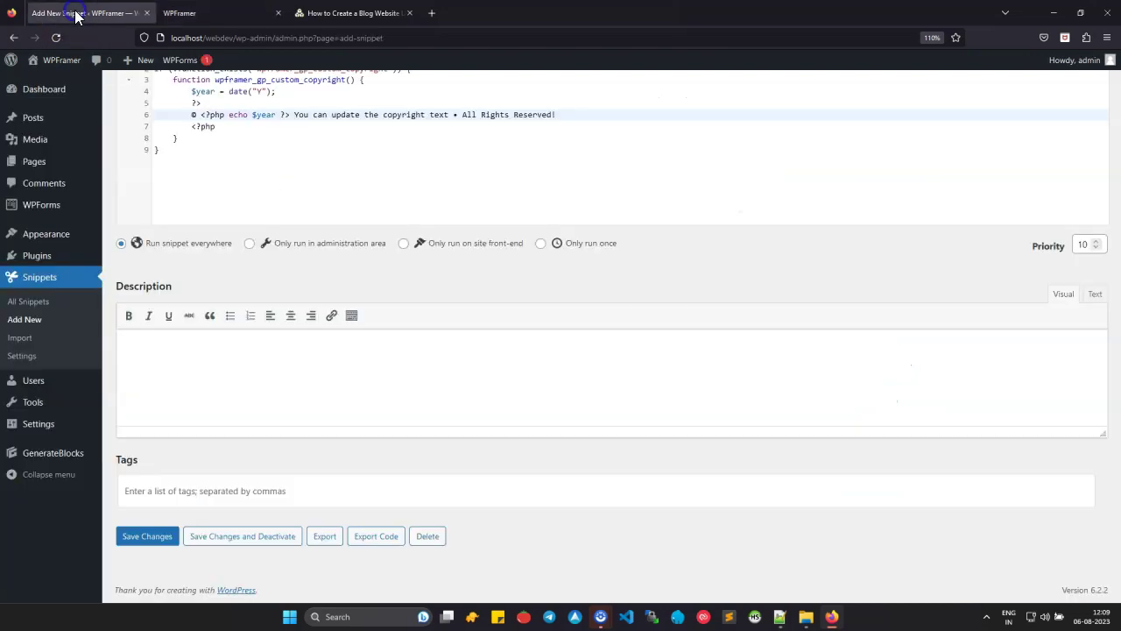
pyautogui.moveTo(52, 169)
pyautogui.click(131, 166)
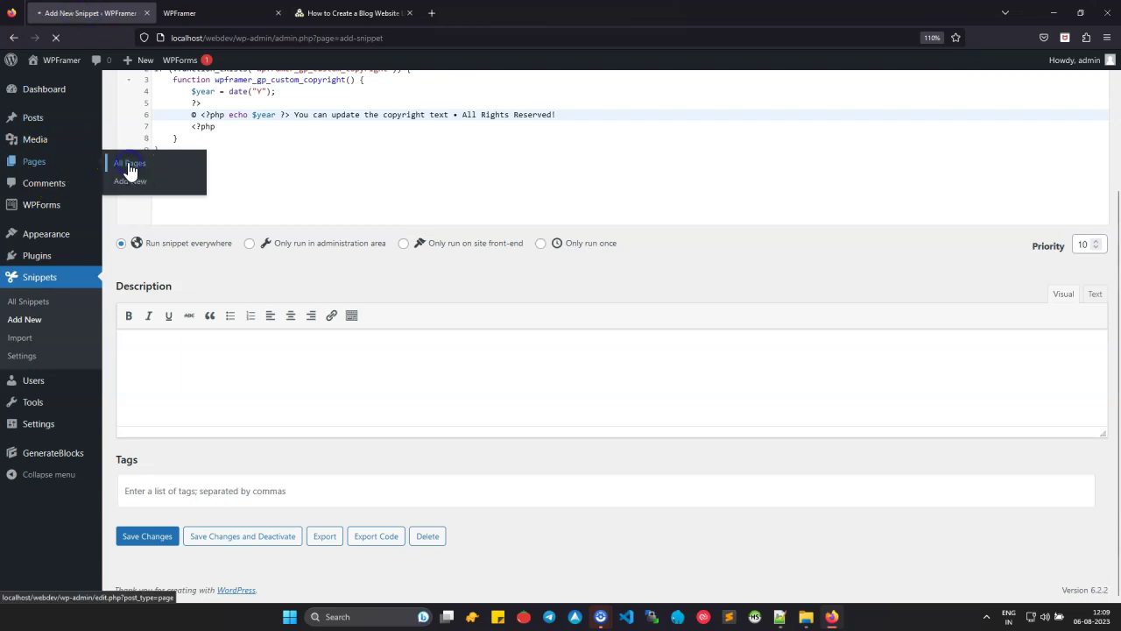
pyautogui.click(159, 265)
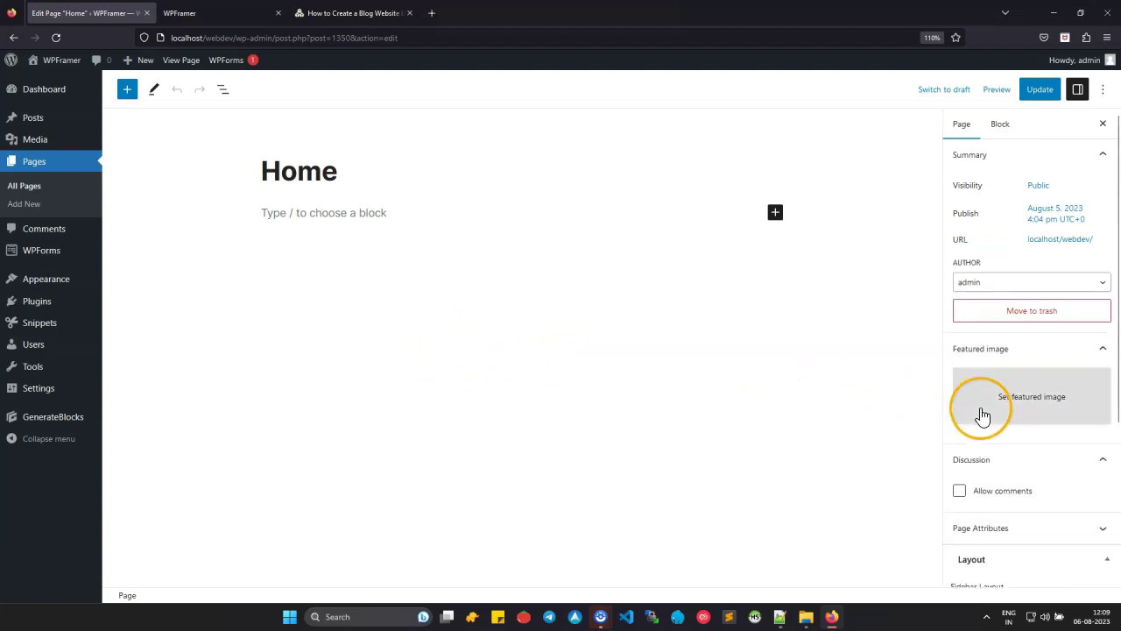
# Step: Set the Home page to No Sidebars and a Full Width content container, disable its content title, update it and reload the live site
pyautogui.scroll(-5, 982, 415)
pyautogui.click(979, 378)
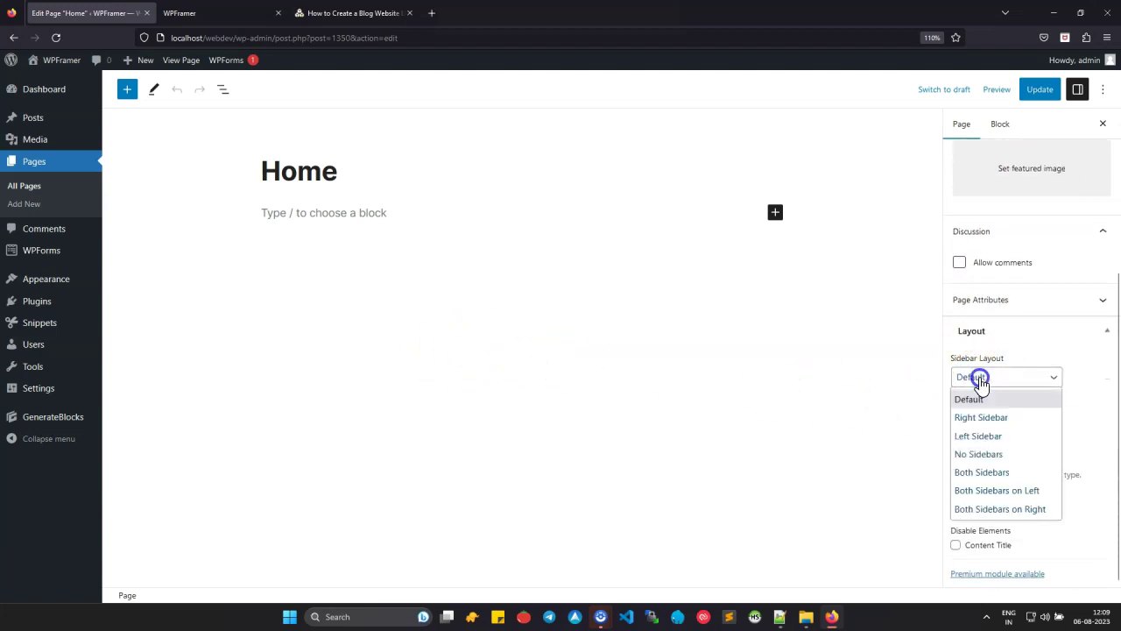
pyautogui.click(983, 455)
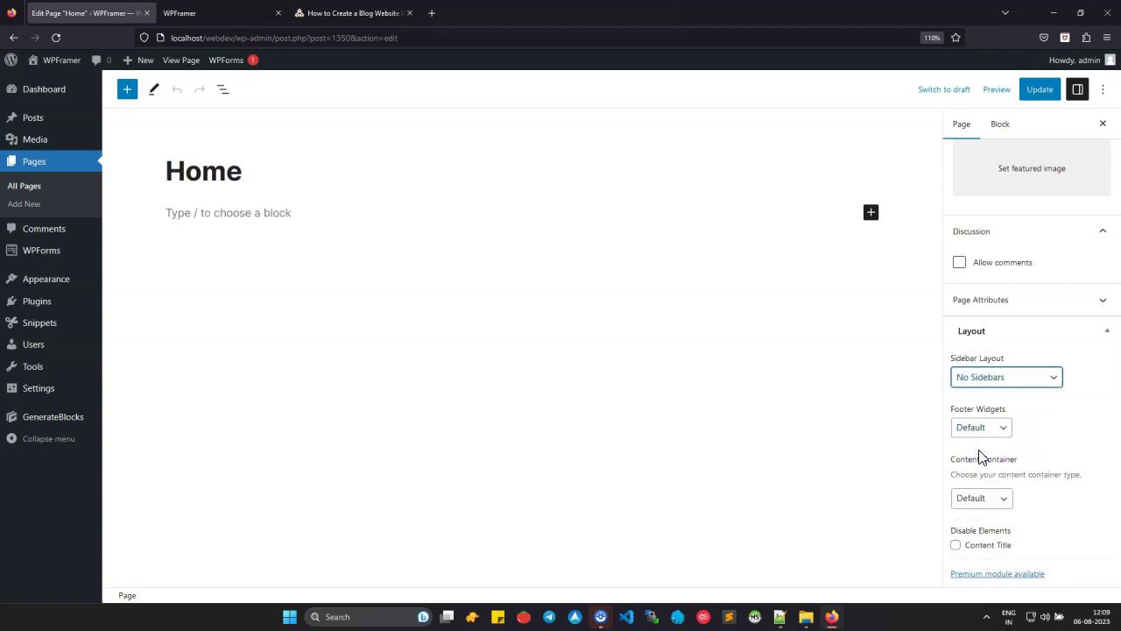
pyautogui.click(985, 437)
pyautogui.click(976, 495)
pyautogui.click(979, 540)
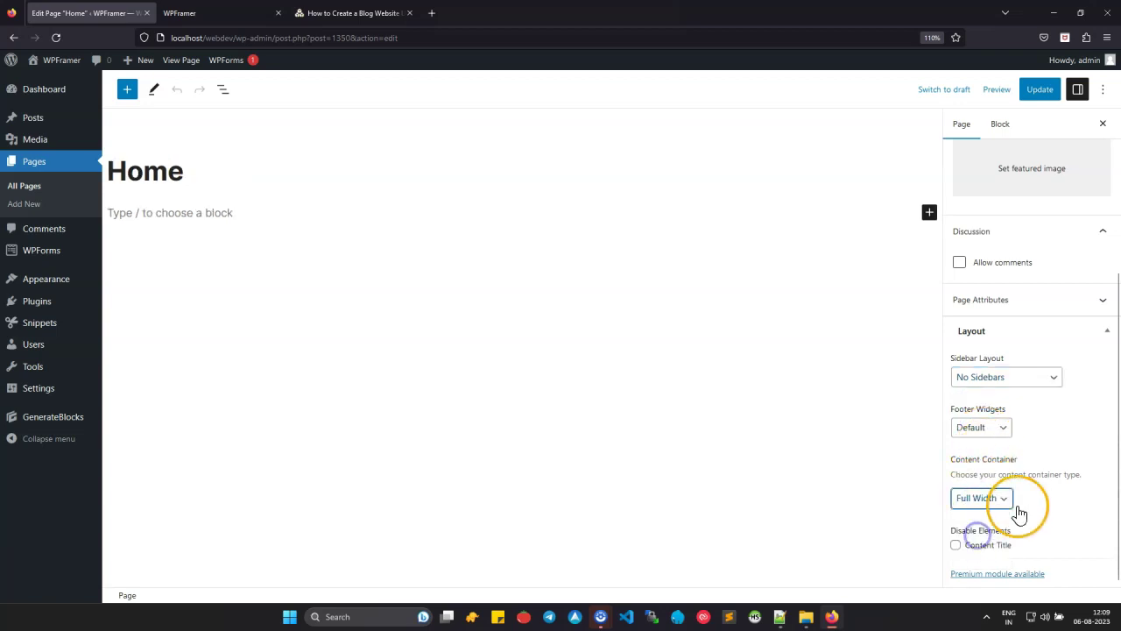
pyautogui.click(957, 546)
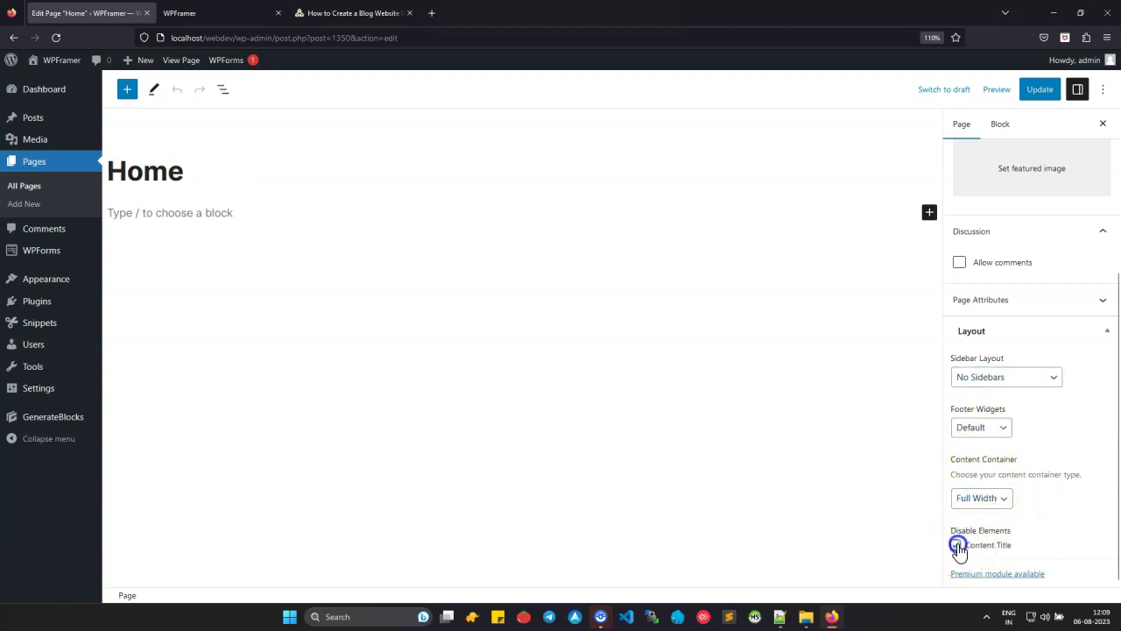
pyautogui.click(1042, 96)
pyautogui.click(858, 159)
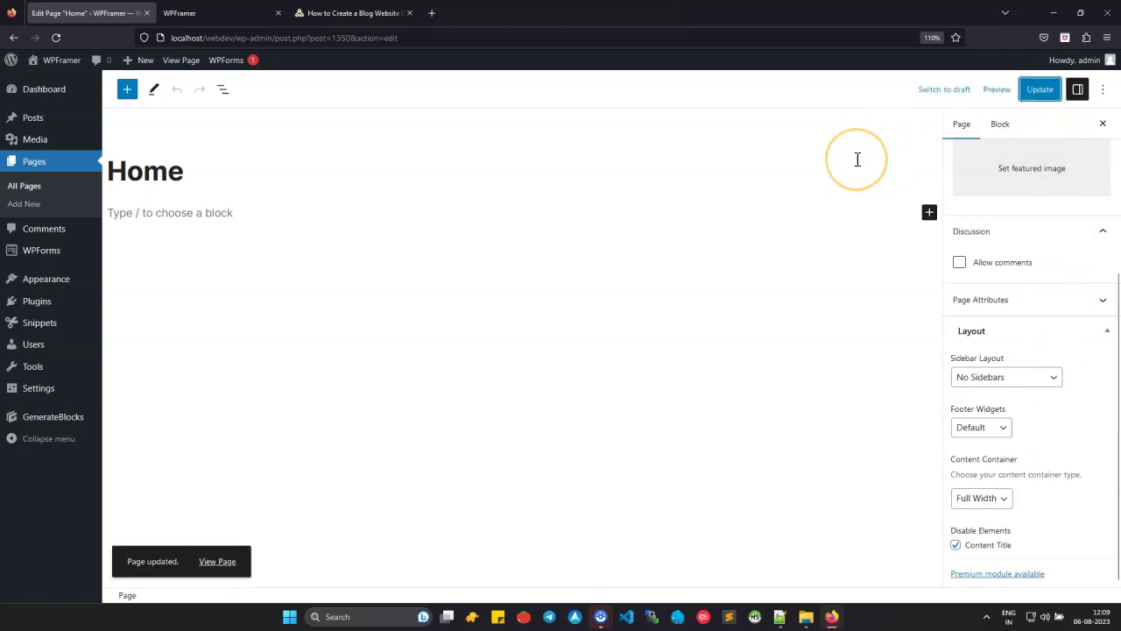
pyautogui.click(262, 17)
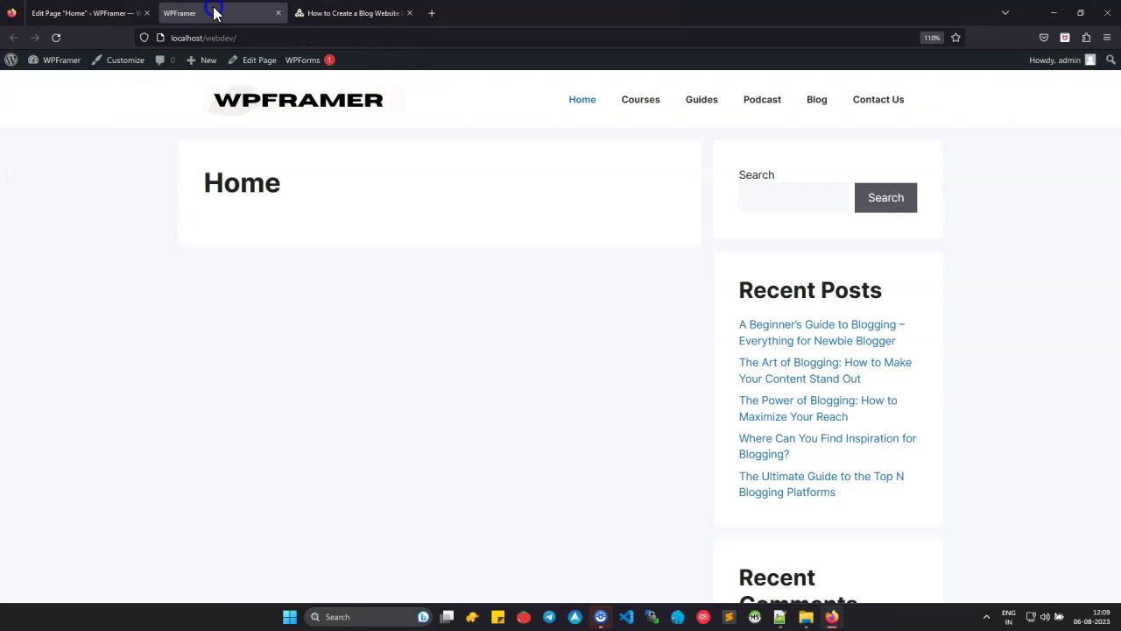
pyautogui.click(56, 37)
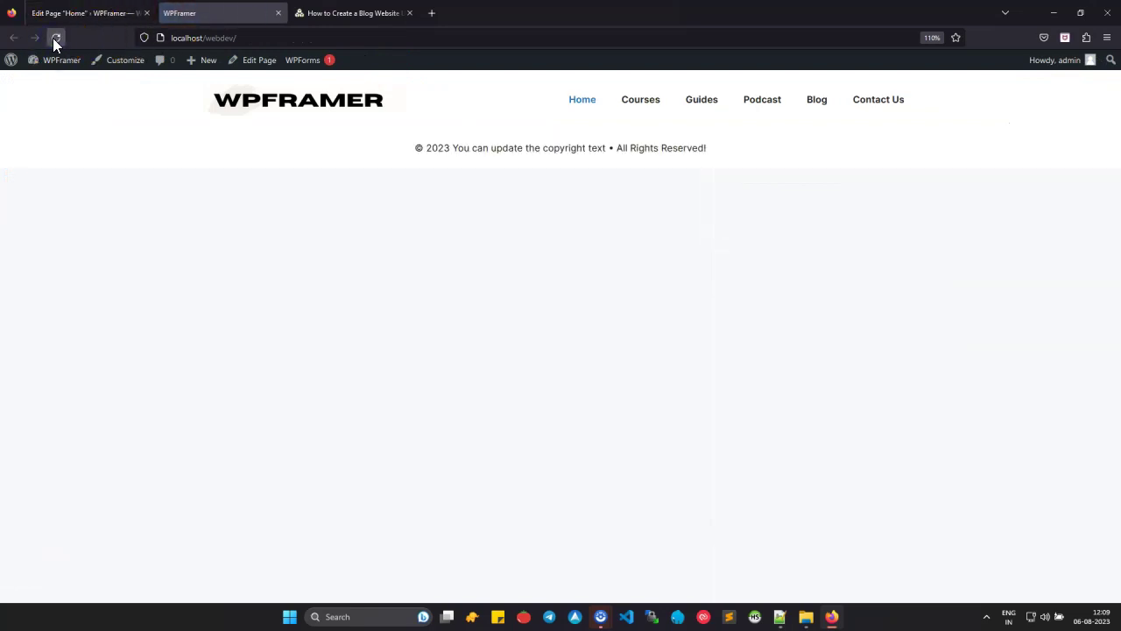
# Step: Copy the First Post Block (Featured or Lead Post) code from the tutorial page and return to the Home page editor
pyautogui.click(368, 16)
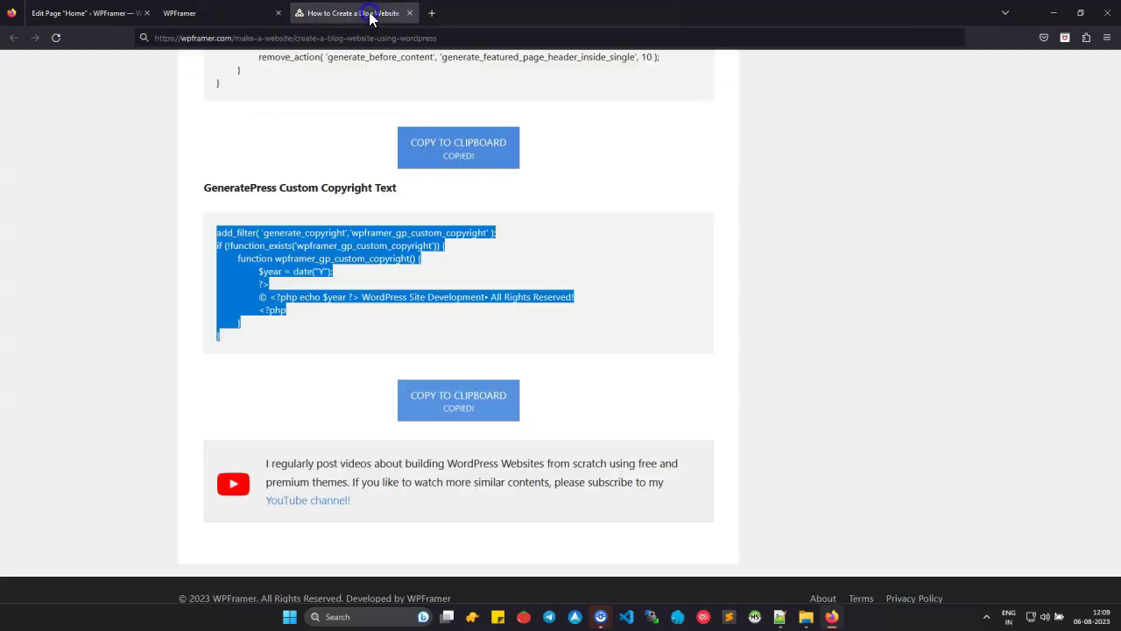
pyautogui.click(577, 297)
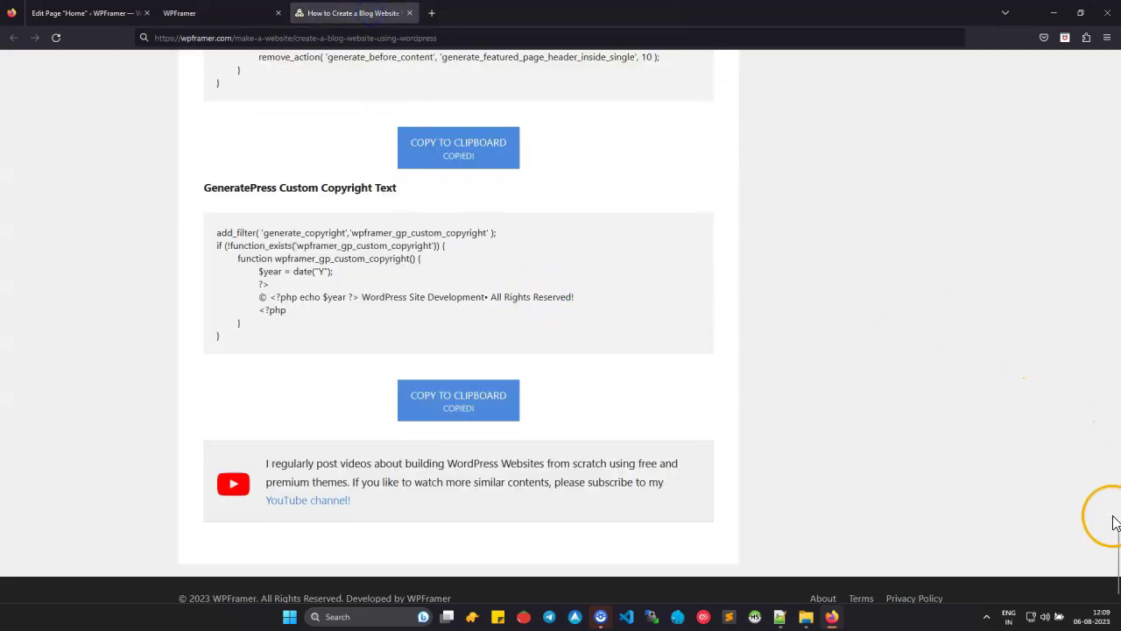
pyautogui.moveTo(1118, 561); pyautogui.dragTo(1117, 249)
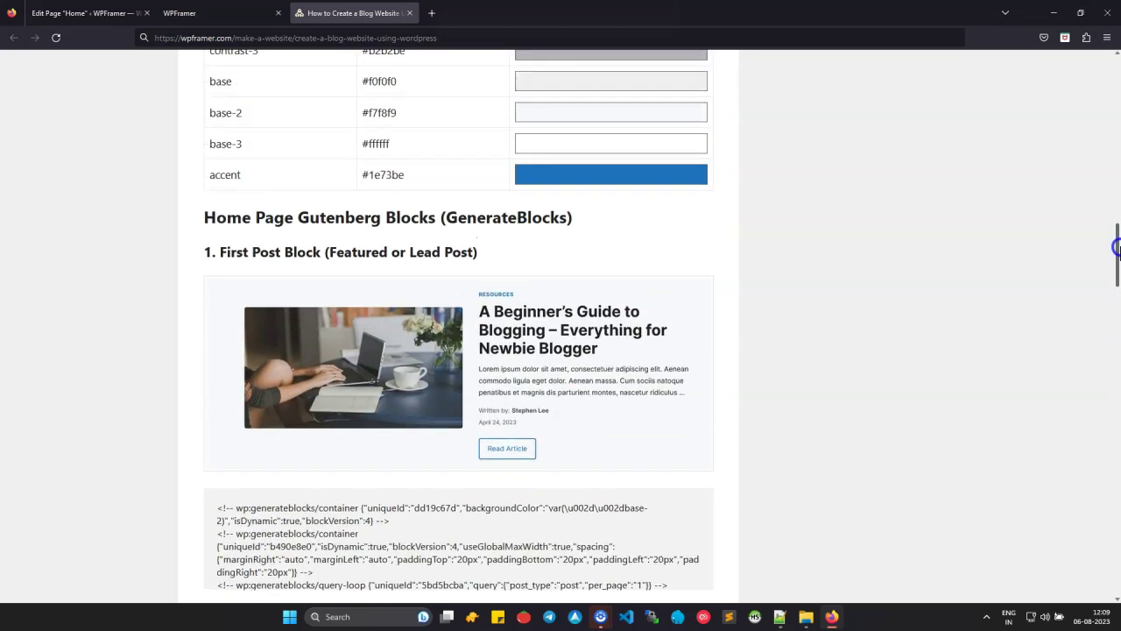
pyautogui.tripleClick(299, 253)
pyautogui.scroll(-1, 337, 264)
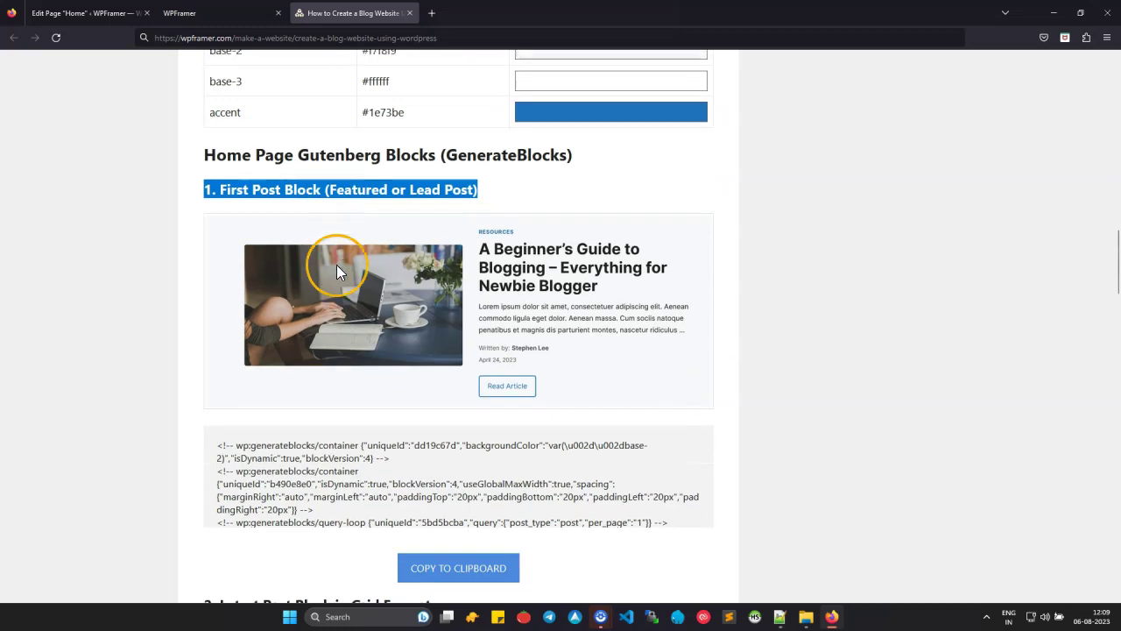
pyautogui.scroll(-2, 404, 429)
pyautogui.scroll(-1, 624, 576)
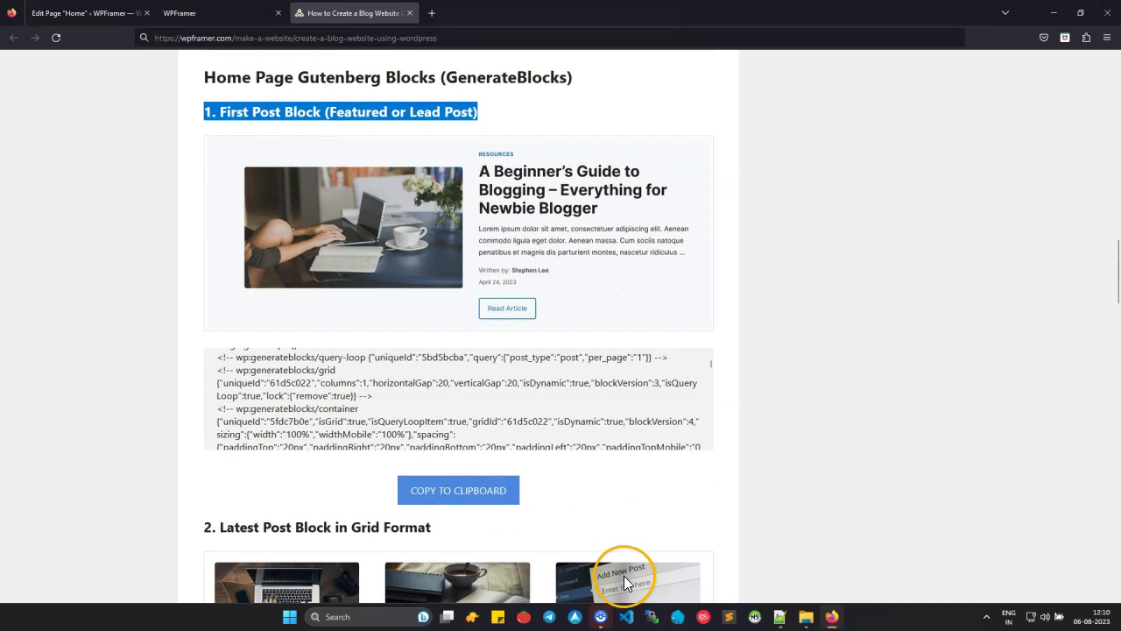
pyautogui.click(458, 490)
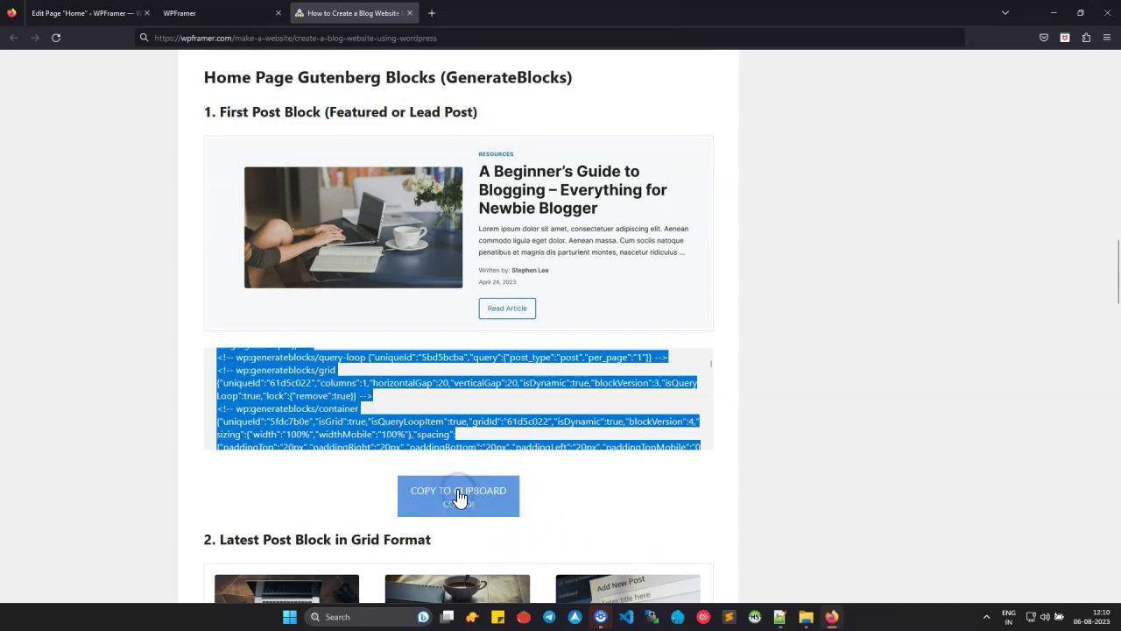
pyautogui.click(86, 14)
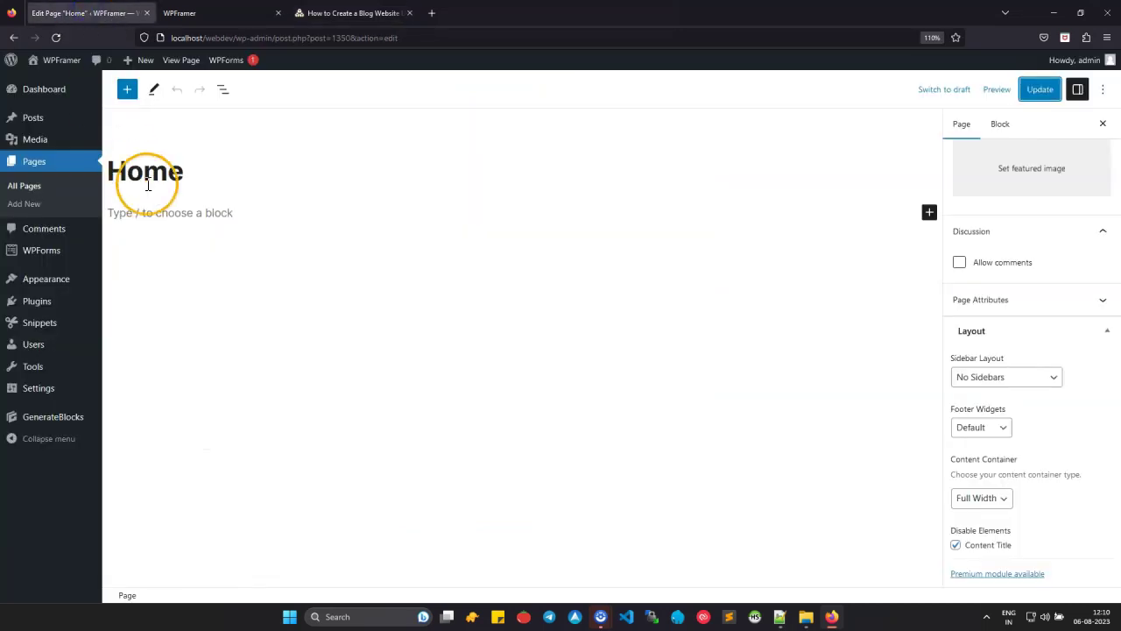
# Step: Paste the copied featured post block code unformatted into the Home page's empty paragraph and show the block list view
pyautogui.click(207, 211)
pyautogui.rightClick(206, 211)
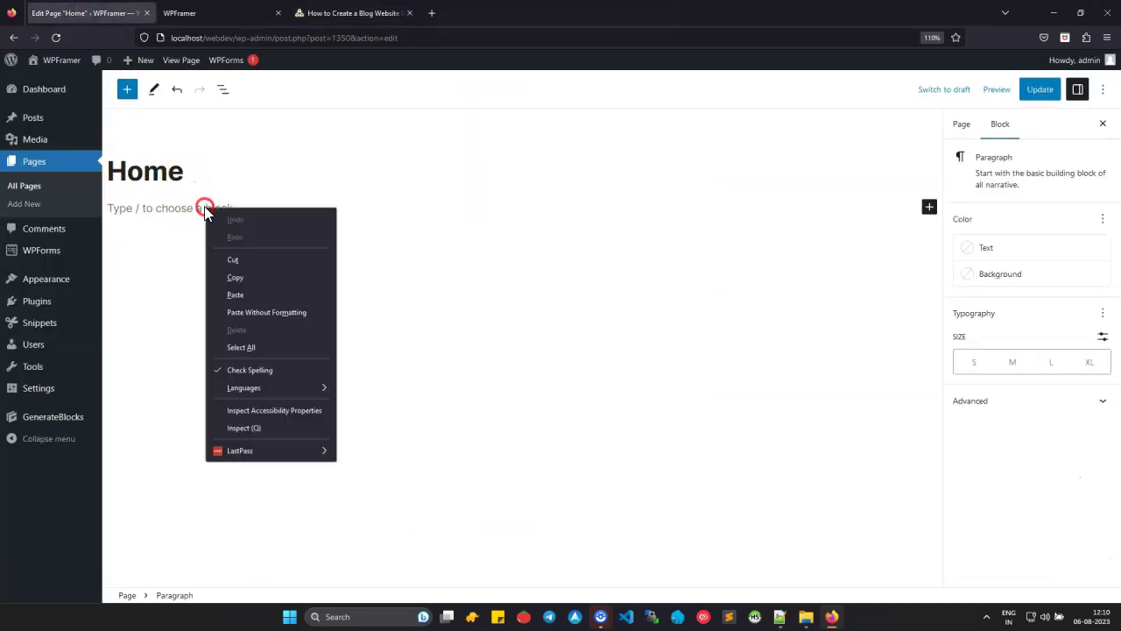
pyautogui.click(261, 313)
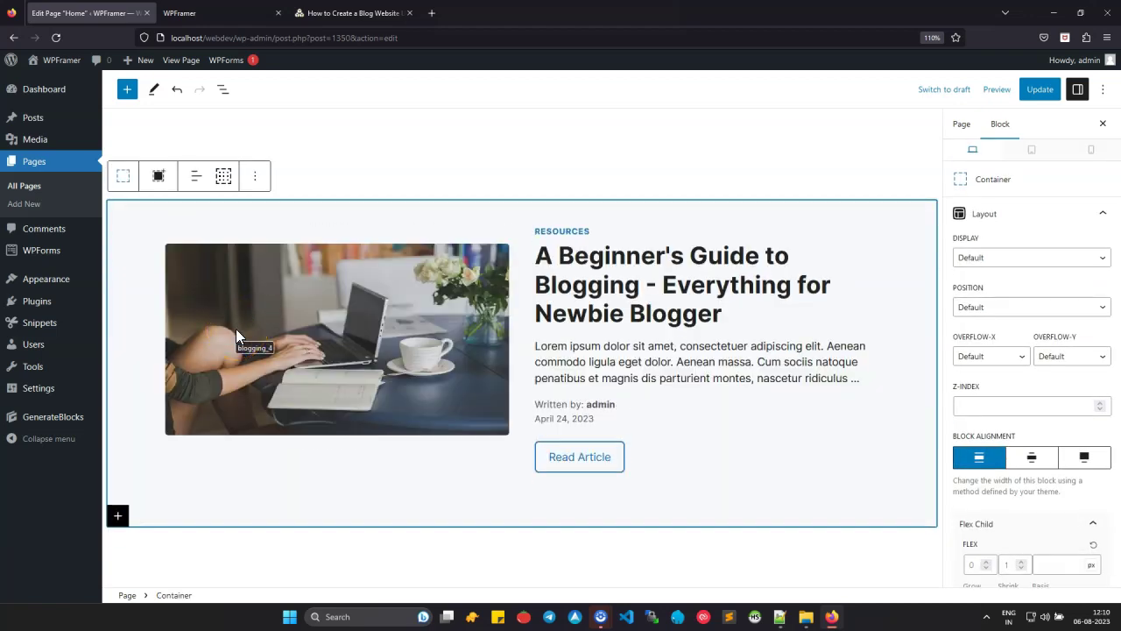
pyautogui.click(223, 88)
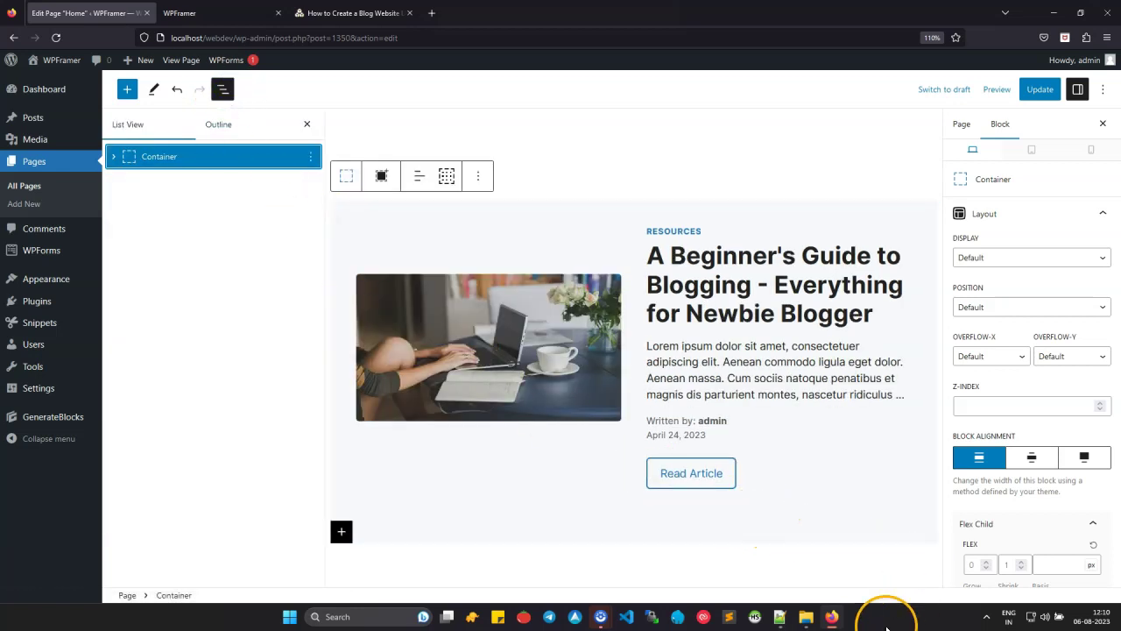
# Step: Copy the Latest Post Block in Grid Format code from the tutorial page and return to the Home page editor
pyautogui.click(358, 14)
pyautogui.scroll(-3, 353, 321)
pyautogui.tripleClick(303, 329)
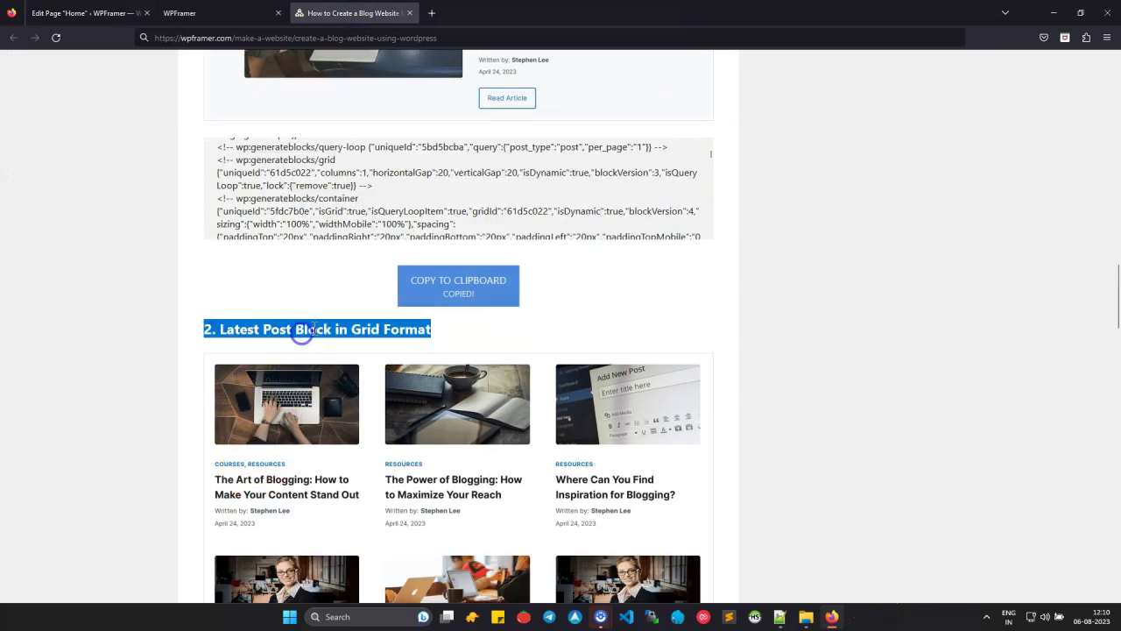
pyautogui.click(314, 329)
pyautogui.scroll(-6, 313, 333)
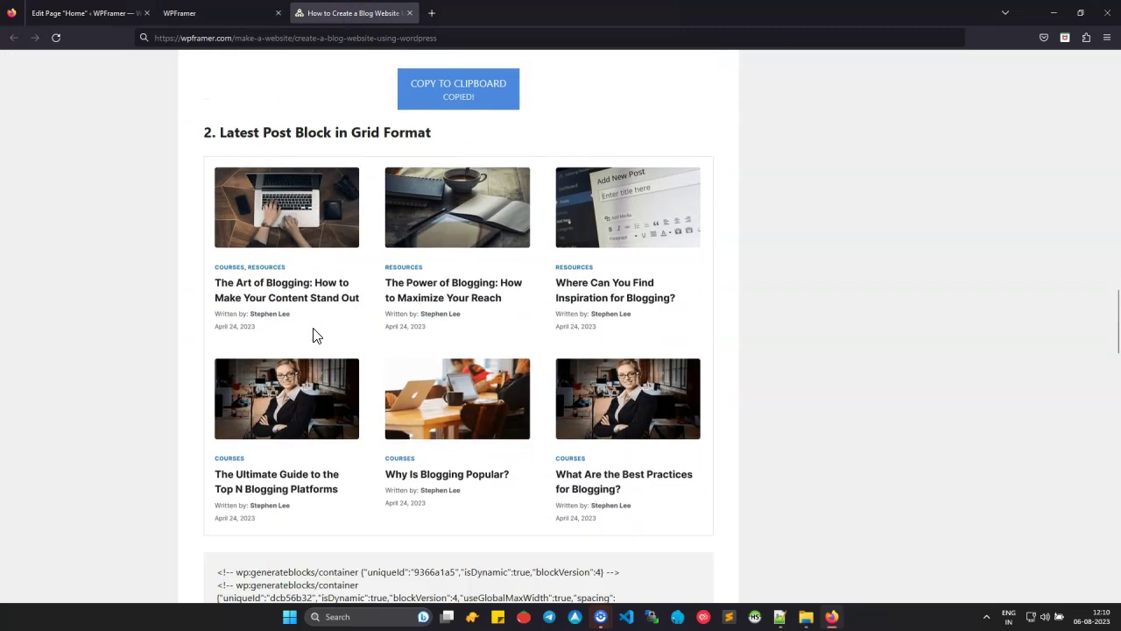
pyautogui.click(306, 364)
pyautogui.click(458, 471)
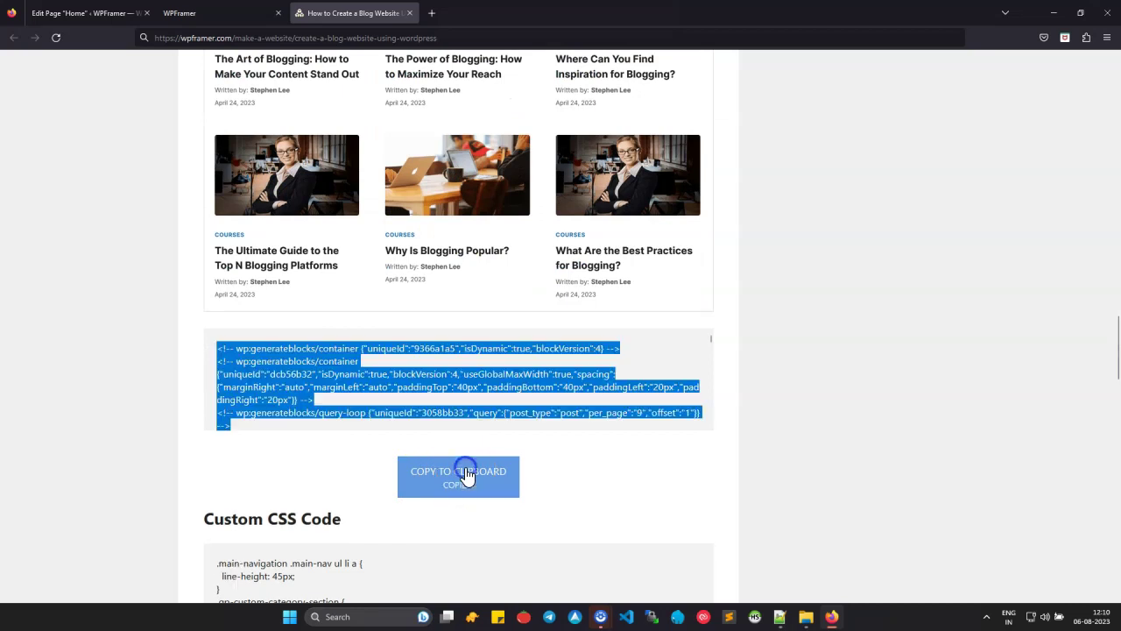
pyautogui.click(86, 14)
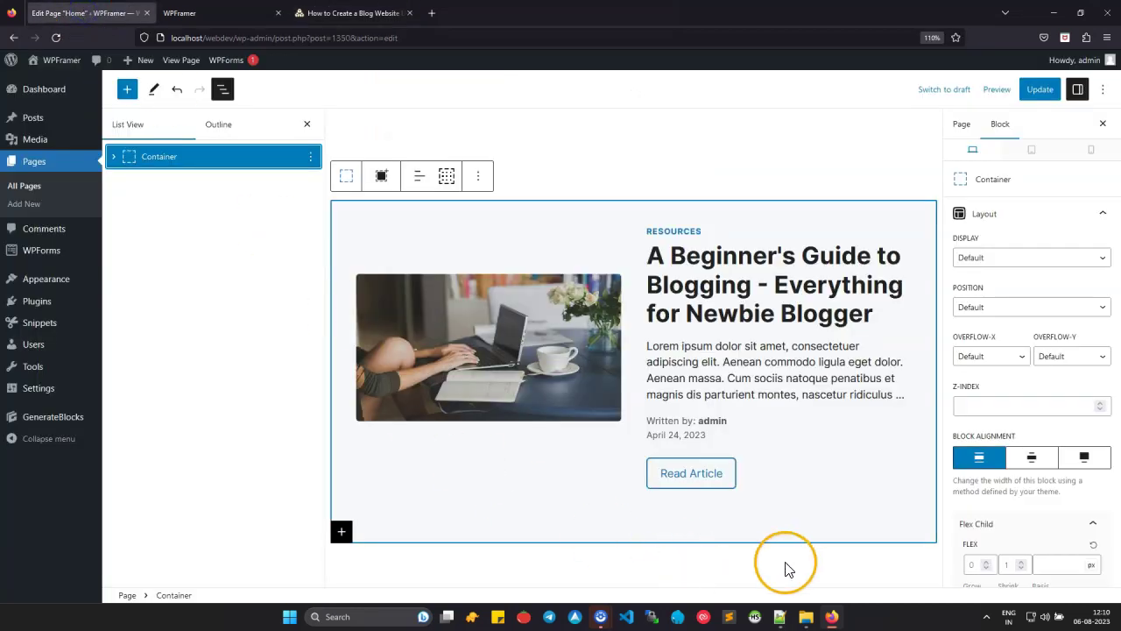
# Step: Add a paragraph block below the featured post container and paste the copied post grid code into it without formatting
pyautogui.click(930, 554)
pyautogui.click(928, 542)
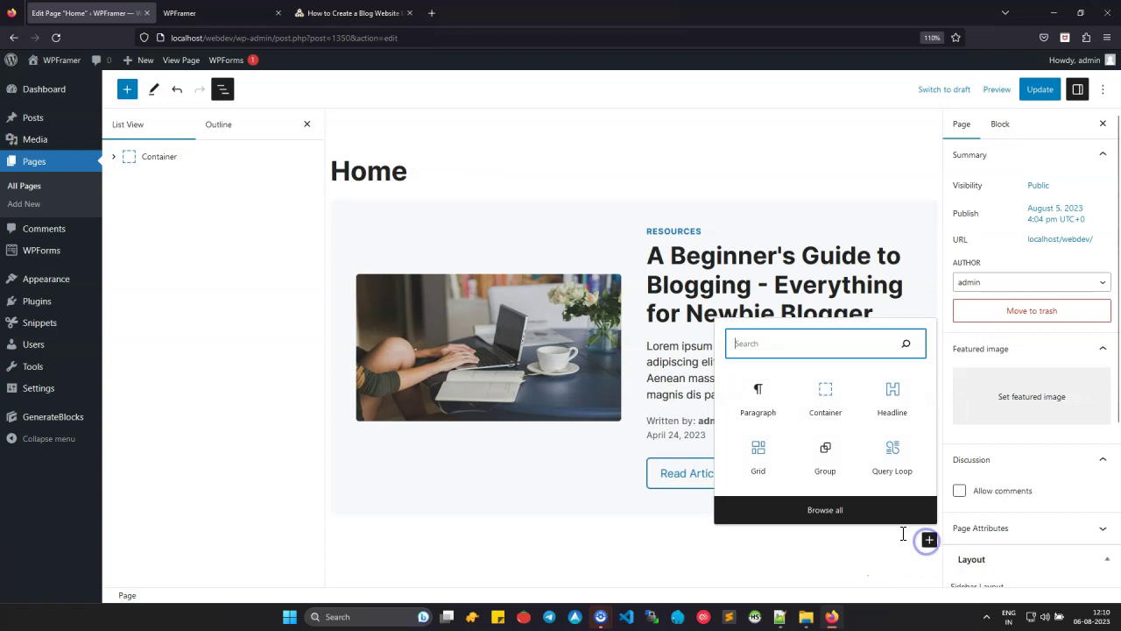
pyautogui.click(766, 405)
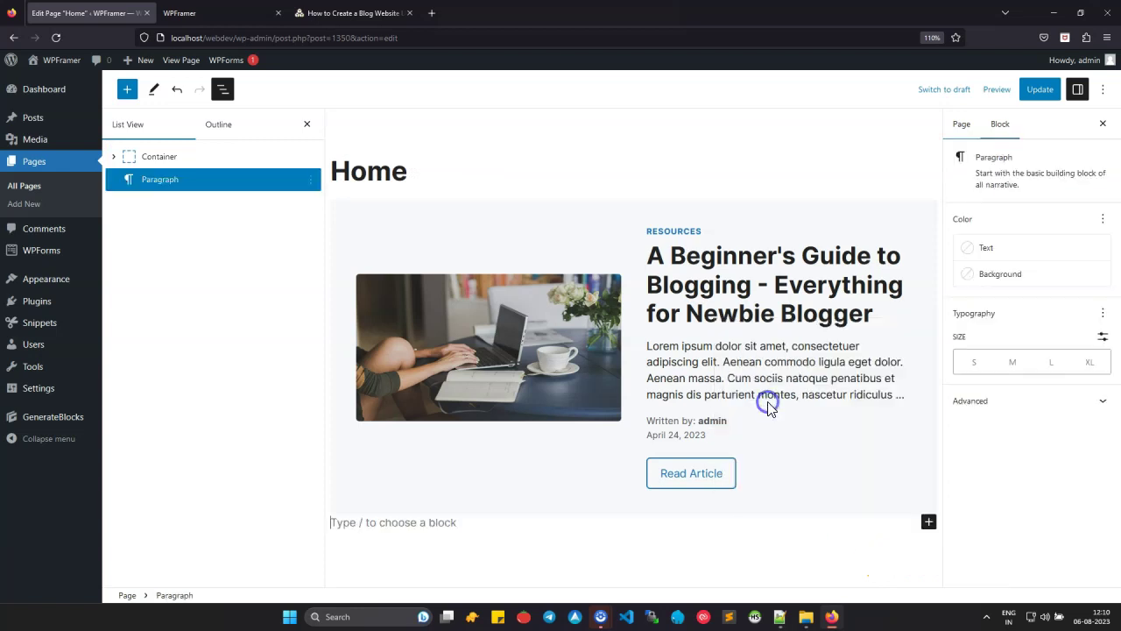
pyautogui.rightClick(395, 524)
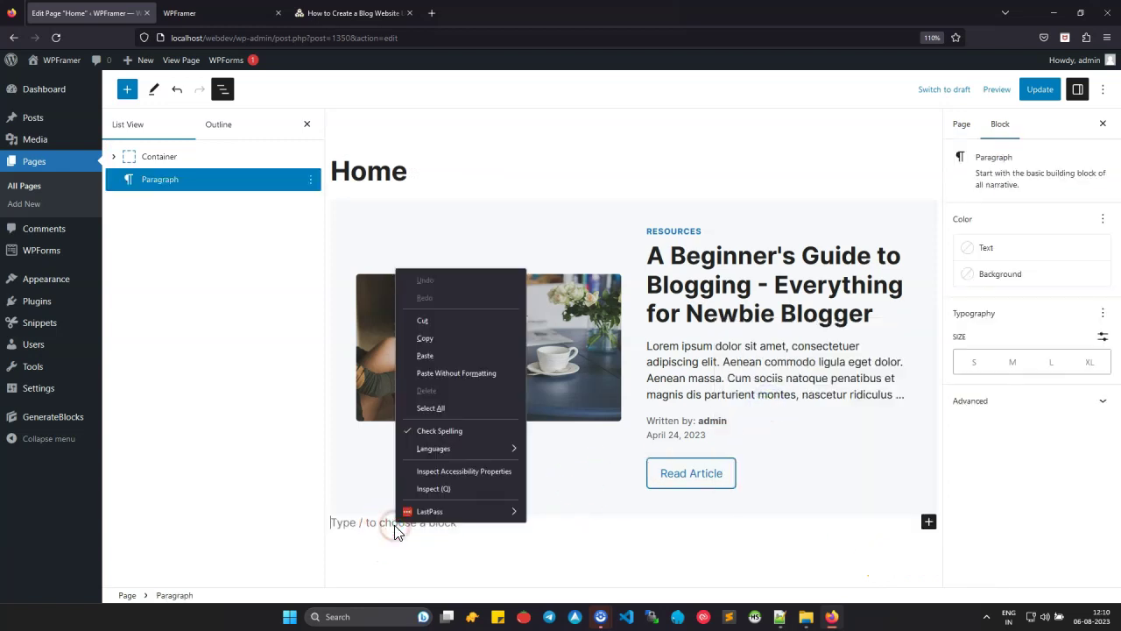
pyautogui.click(442, 374)
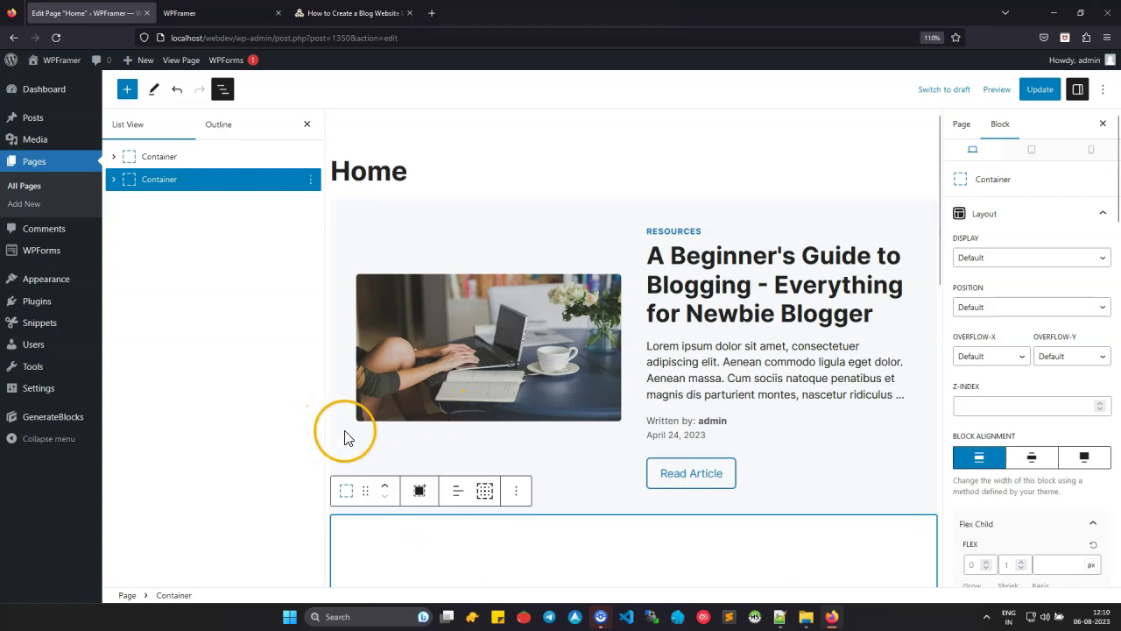
pyautogui.scroll(-2, 348, 436)
pyautogui.scroll(-3, 347, 436)
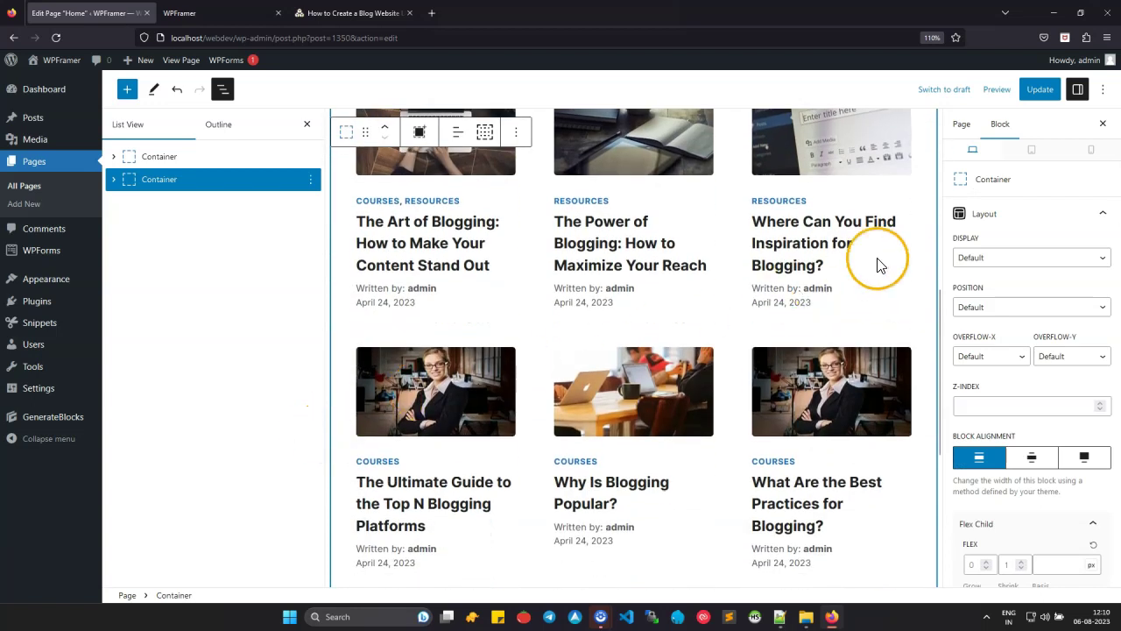
# Step: Update the Home page, then reload the live site and review its front page down to the footer
pyautogui.click(1037, 91)
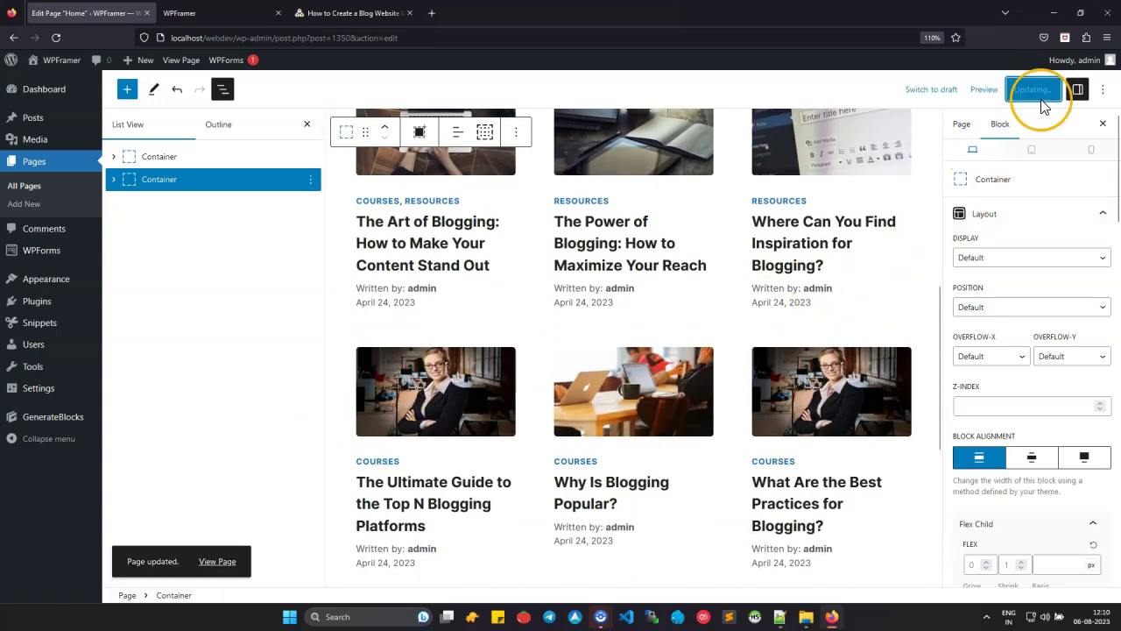
pyautogui.click(203, 15)
pyautogui.click(62, 37)
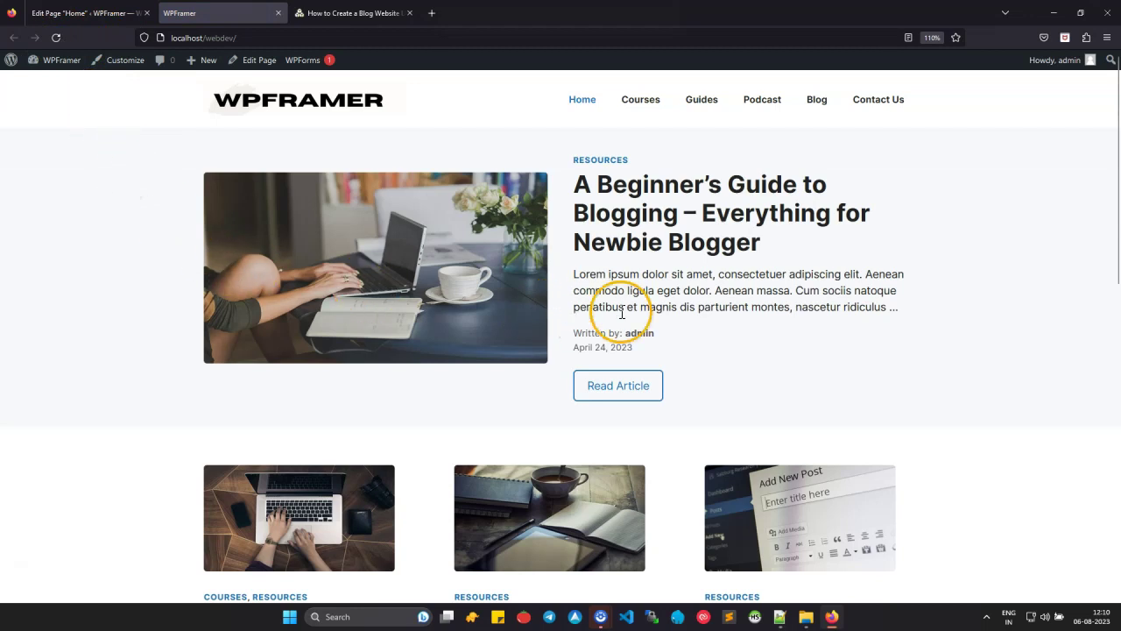
pyautogui.scroll(-5, 725, 289)
pyautogui.scroll(-3, 726, 296)
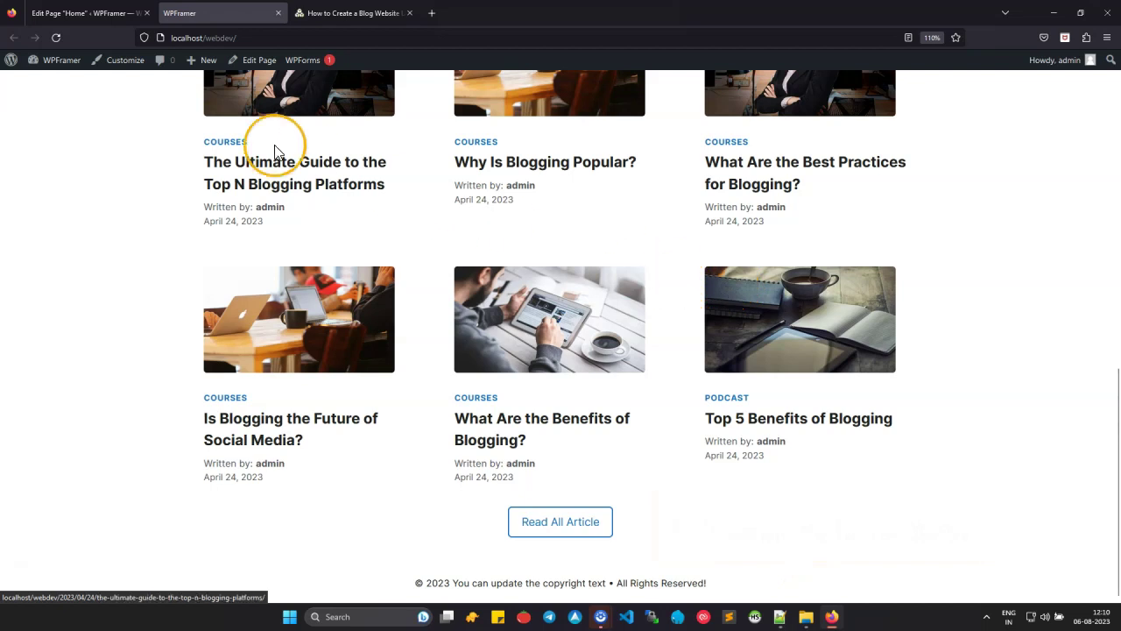
# Step: Open the Colors settings in the theme customizer and set the Footer Bar background to contrast-2
pyautogui.click(76, 15)
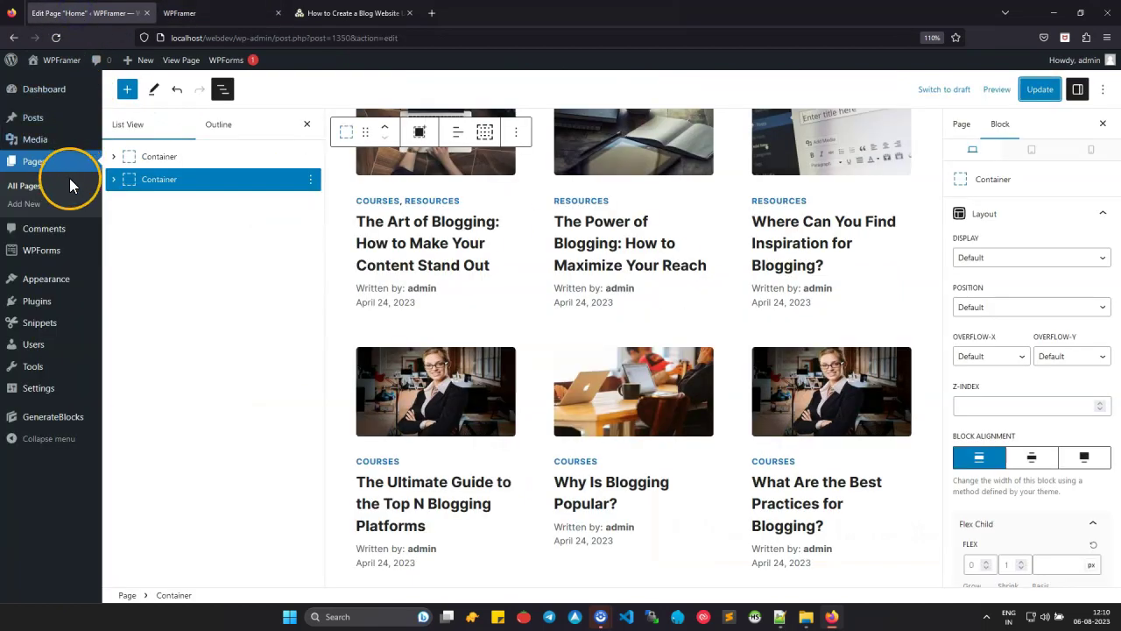
pyautogui.moveTo(26, 278)
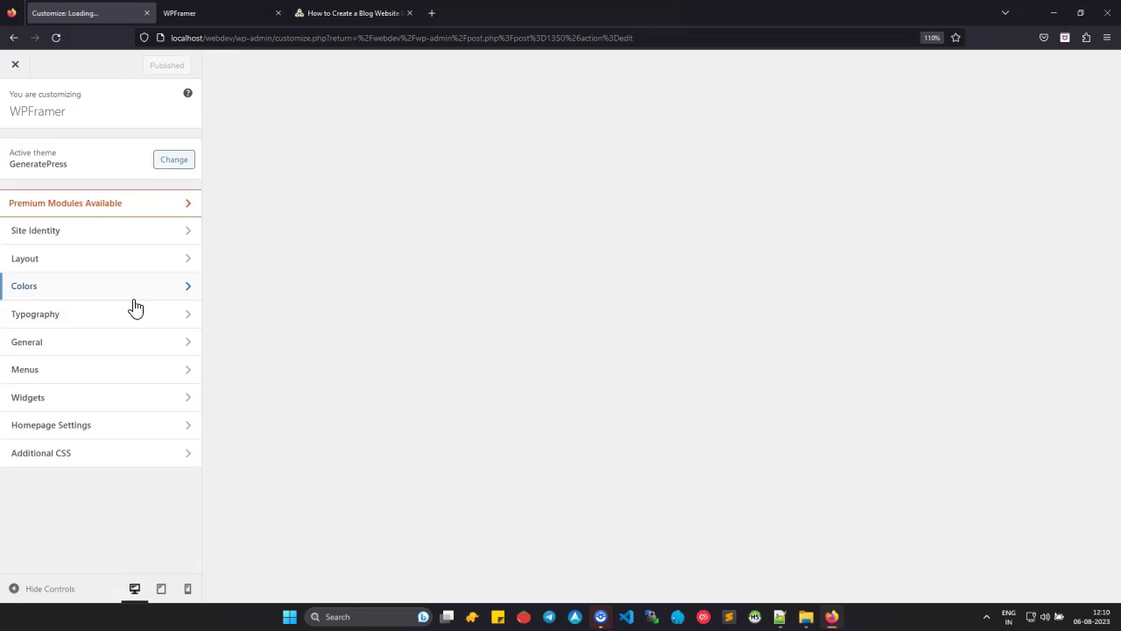
pyautogui.click(131, 289)
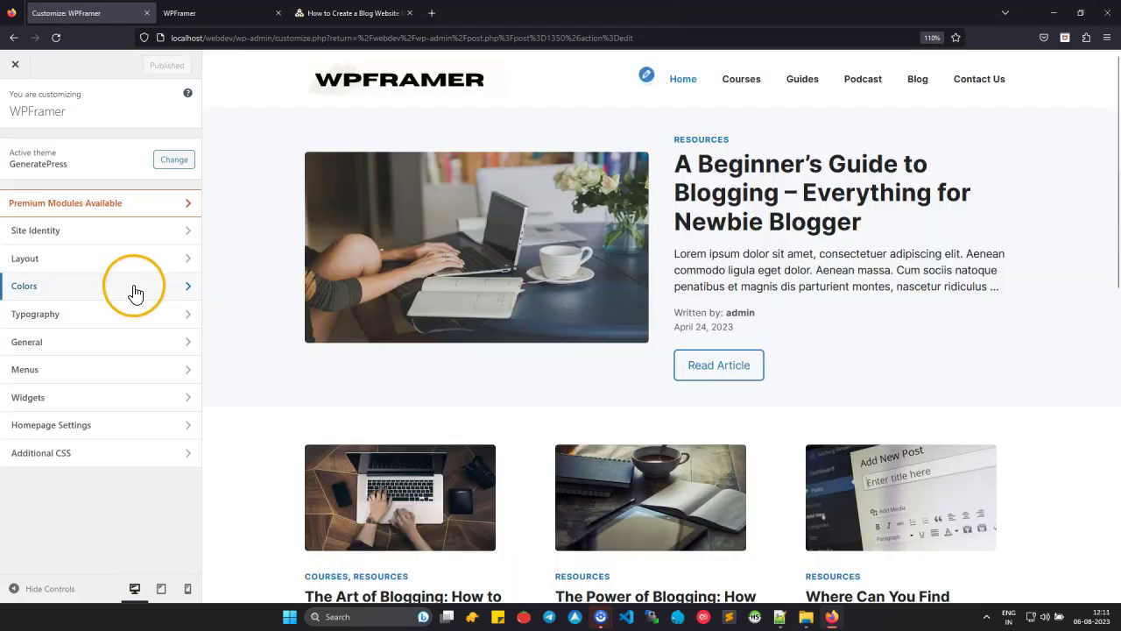
pyautogui.click(70, 294)
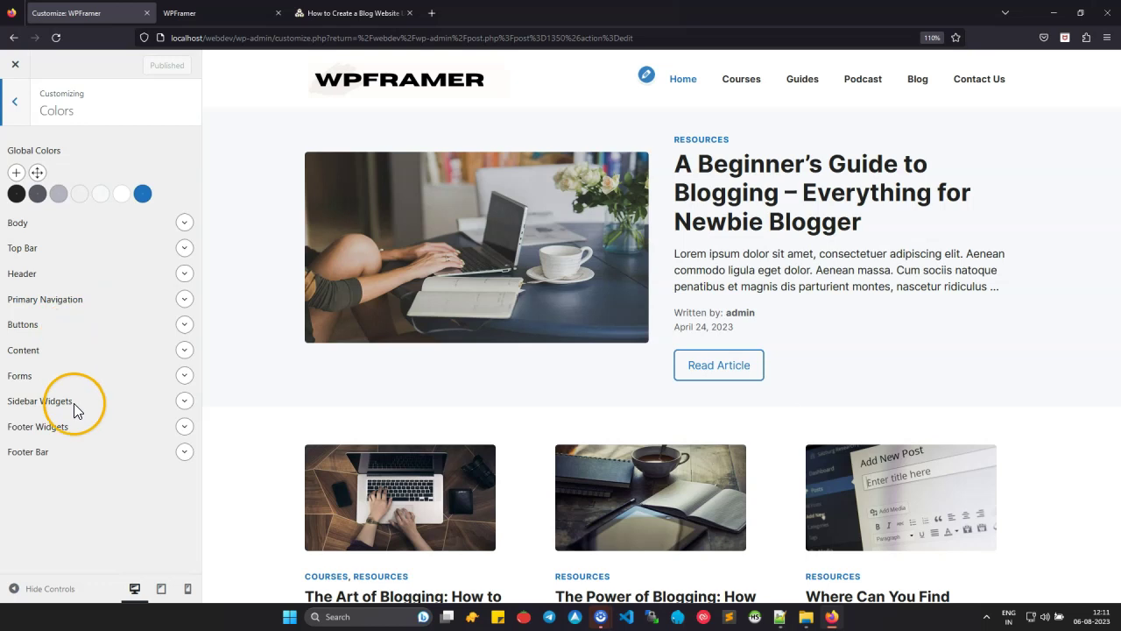
pyautogui.click(184, 453)
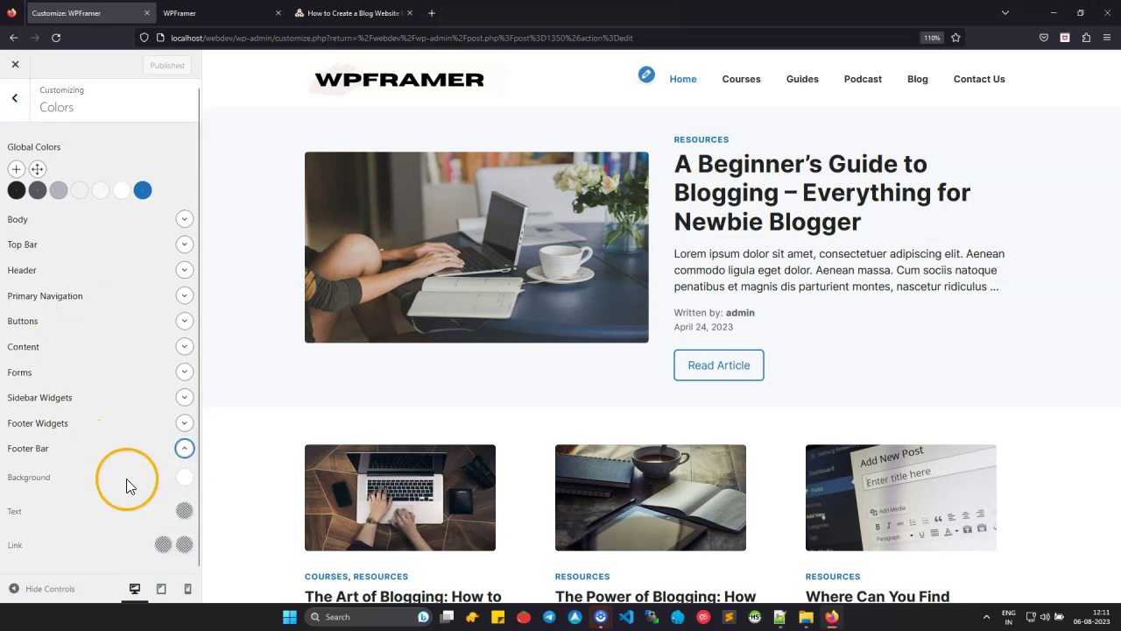
pyautogui.click(187, 488)
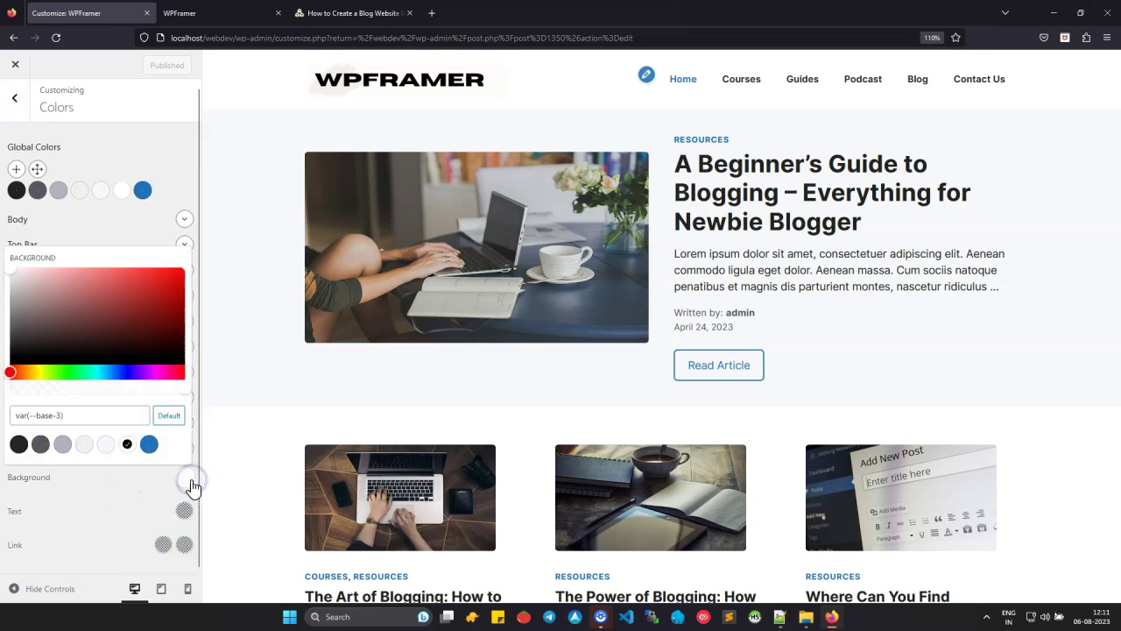
pyautogui.click(40, 444)
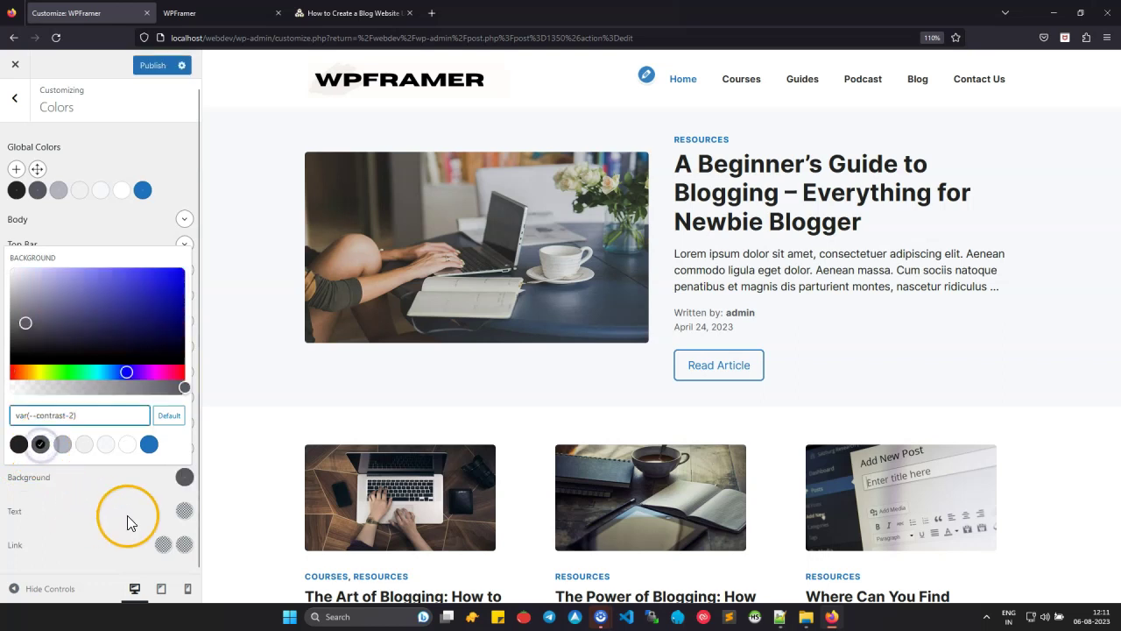
# Step: Set the Footer Bar text color to base-3, its link color to white and its link hover color to contrast-3
pyautogui.click(184, 512)
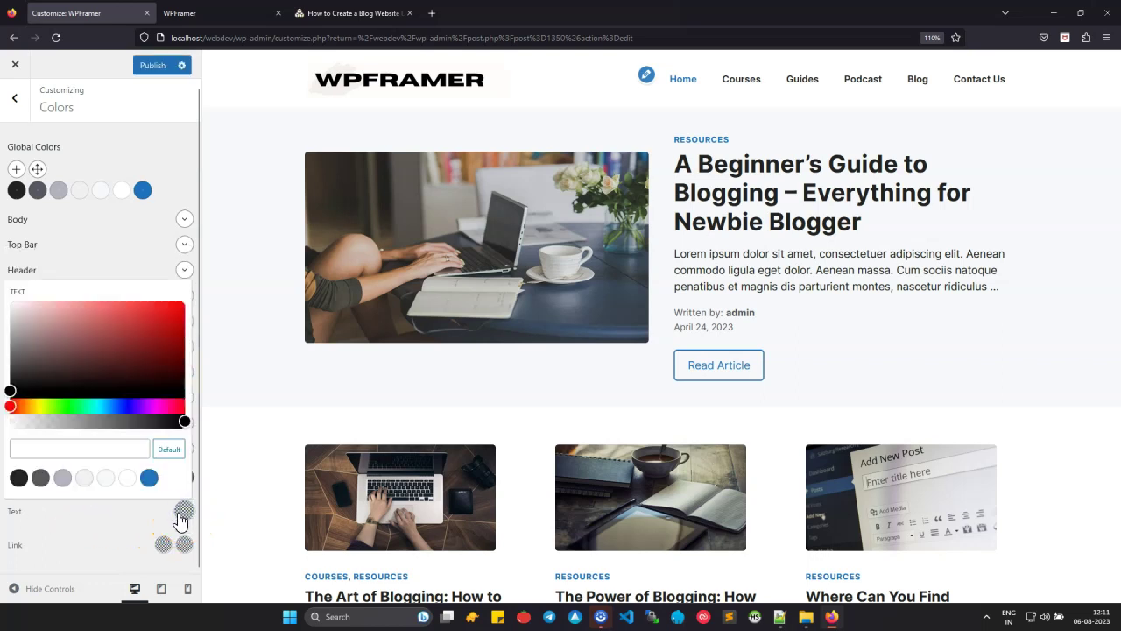
pyautogui.click(127, 478)
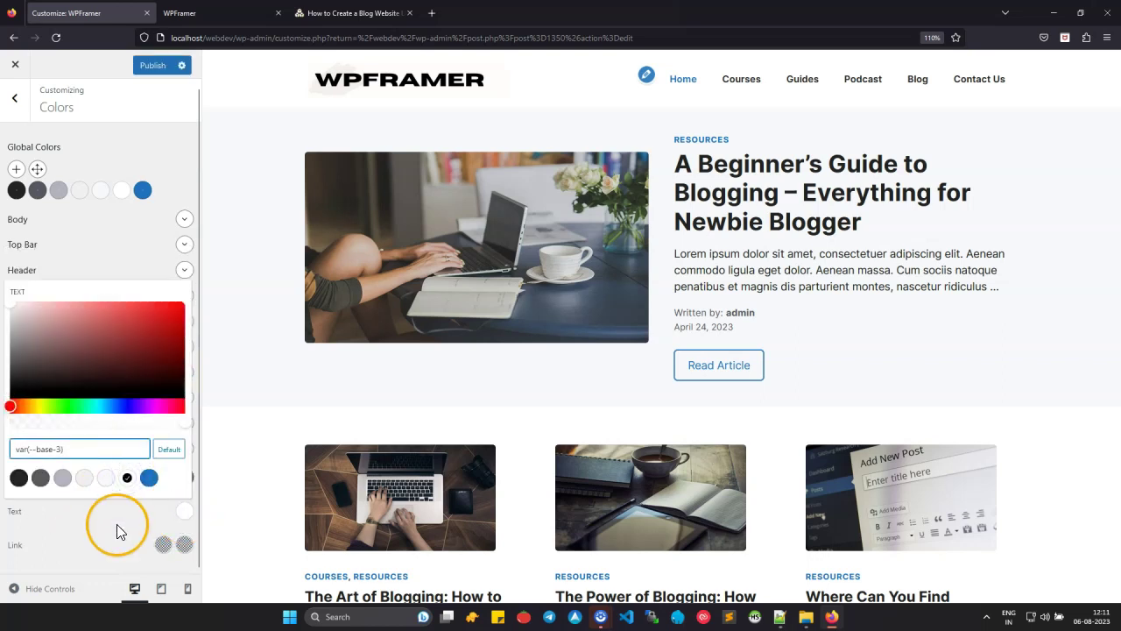
pyautogui.click(163, 546)
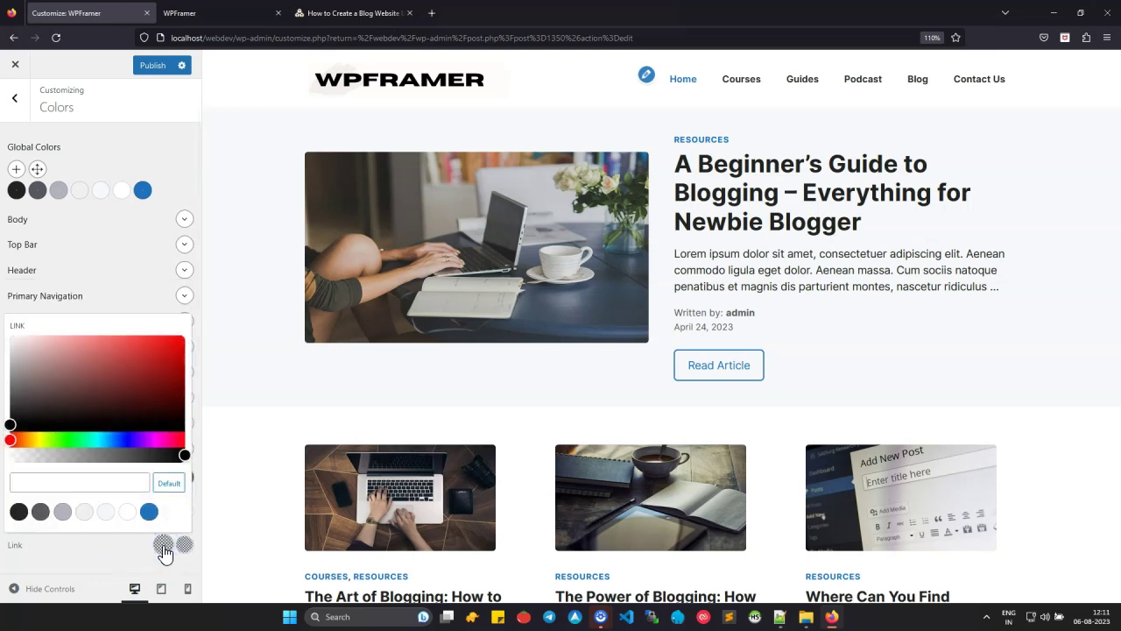
pyautogui.click(127, 513)
pyautogui.click(184, 544)
pyautogui.click(149, 512)
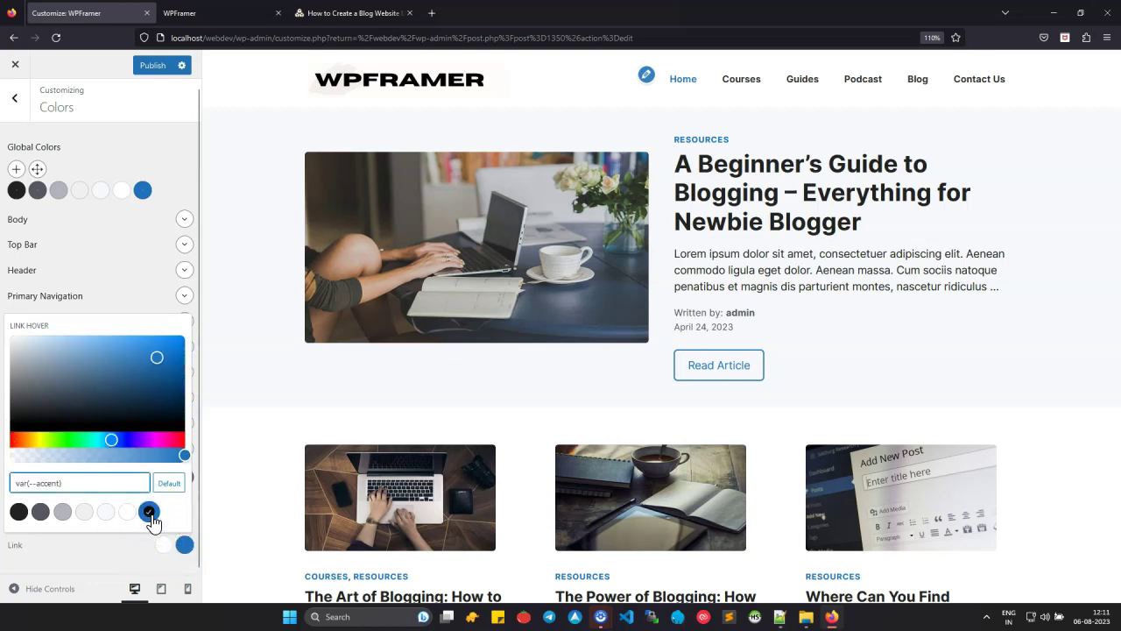
pyautogui.click(63, 512)
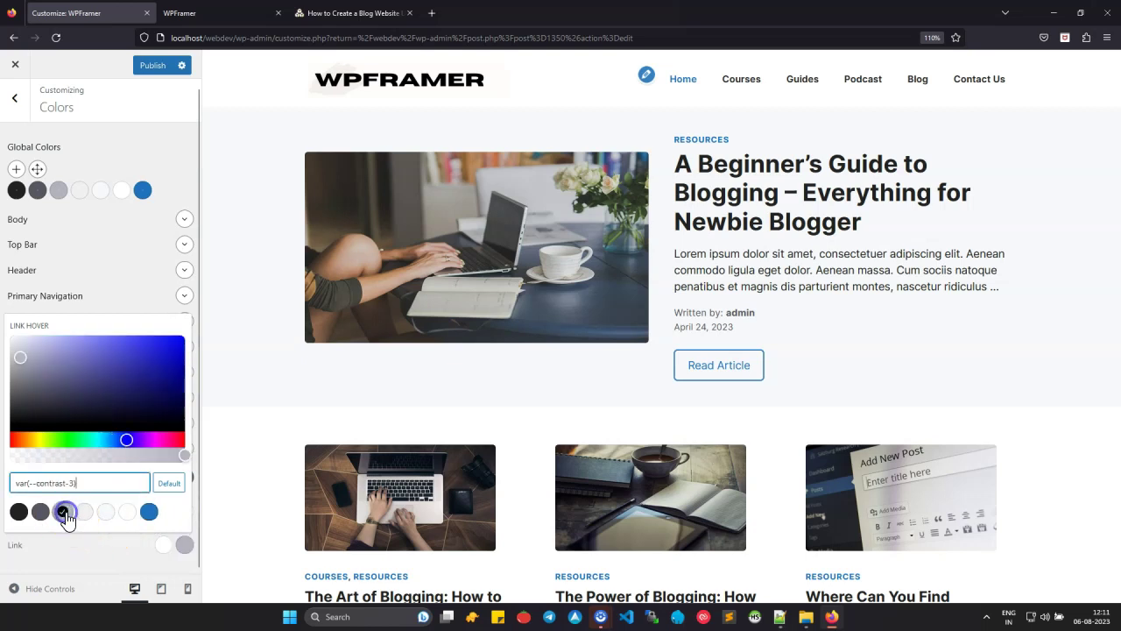
# Step: Publish the Footer Bar colors and reload the live site to check the copyright bar
pyautogui.click(152, 68)
pyautogui.click(215, 10)
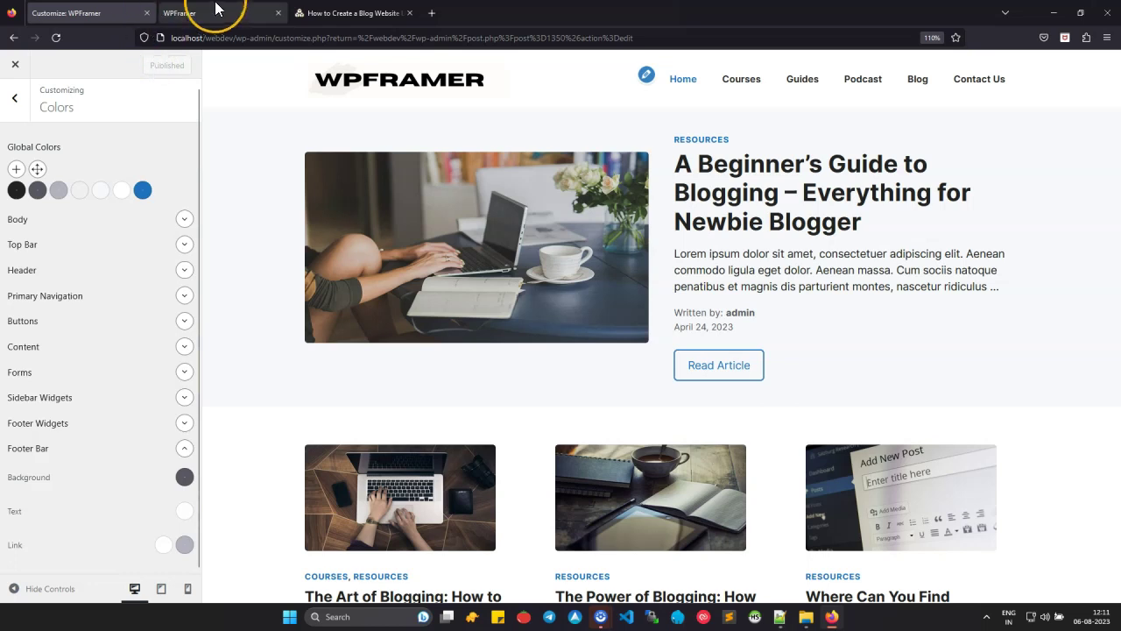
pyautogui.click(55, 37)
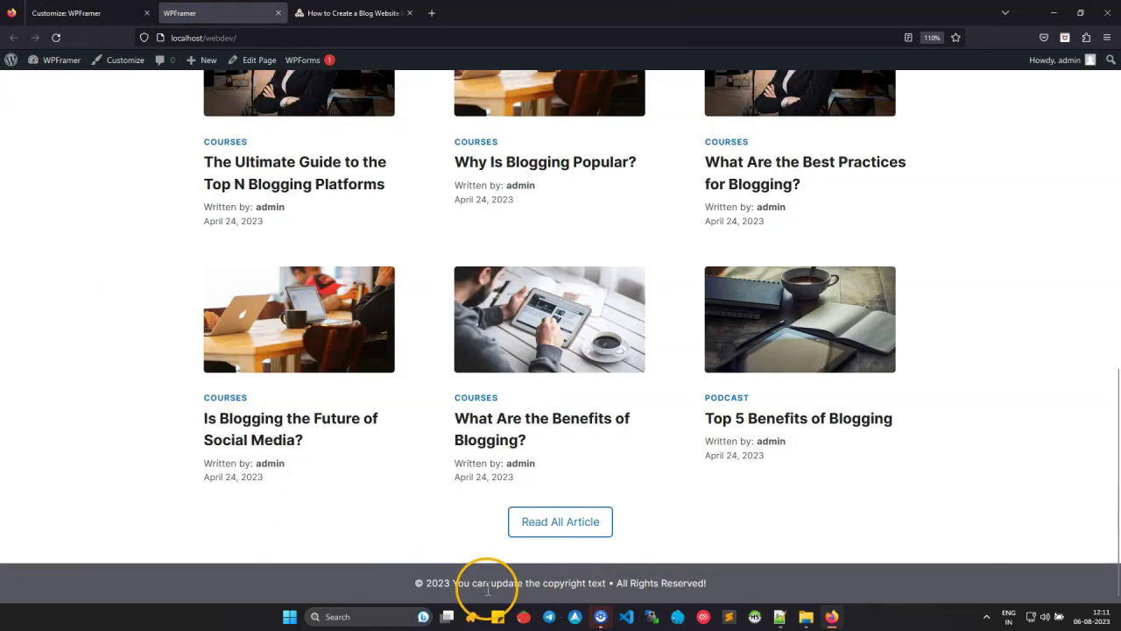
pyautogui.tripleClick(441, 582)
pyautogui.click(455, 583)
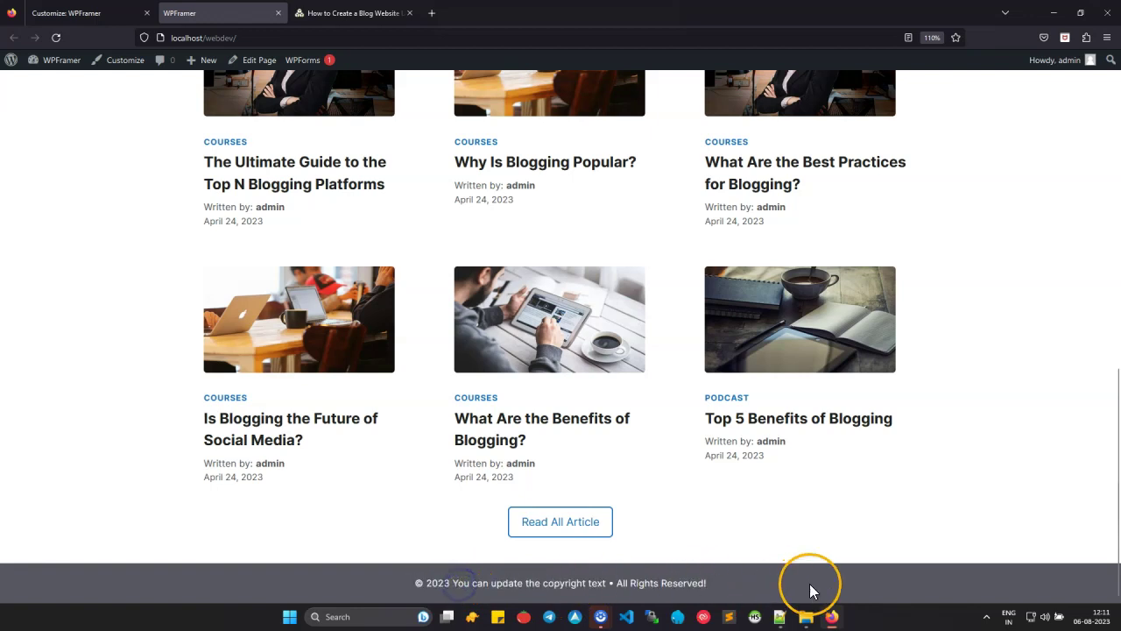
# Step: Examine the live site's menu colors by visiting the Courses page and returning to Home
pyautogui.moveTo(1118, 531); pyautogui.dragTo(1115, 167)
pyautogui.click(648, 101)
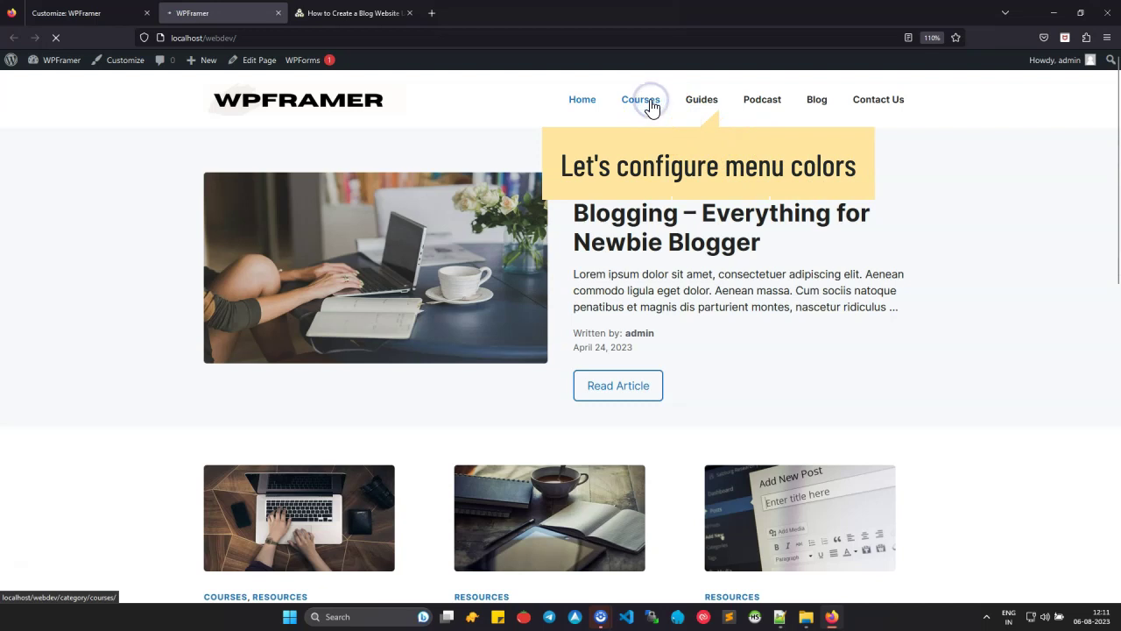
pyautogui.click(583, 102)
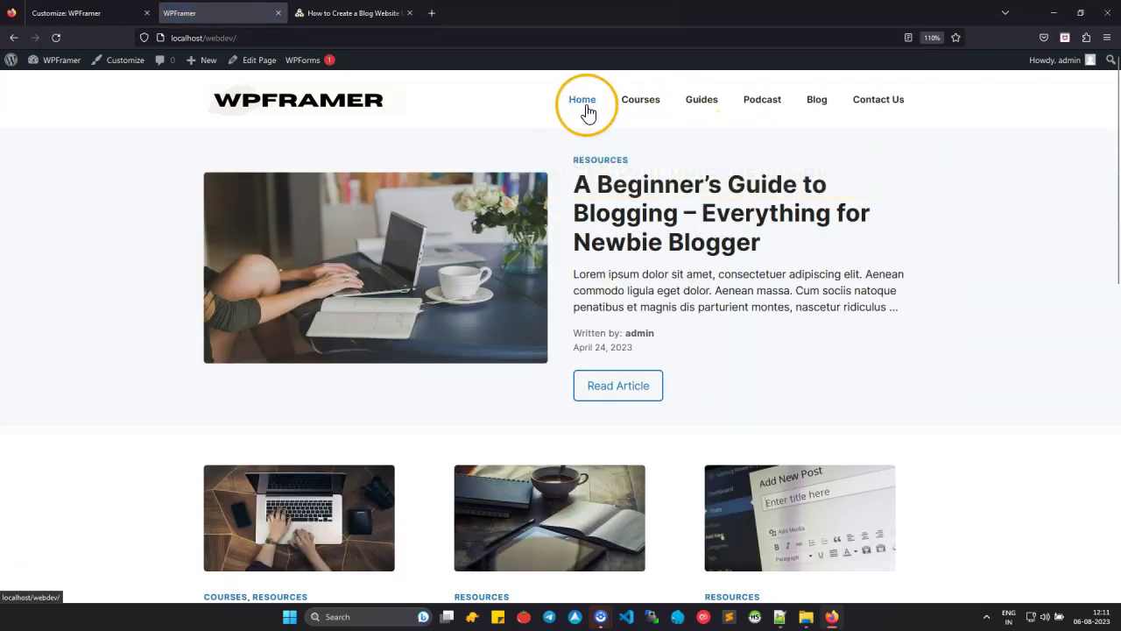
# Step: Return to the customizer's Colors settings and set the Primary Navigation background's hover and current colors to accent
pyautogui.click(74, 14)
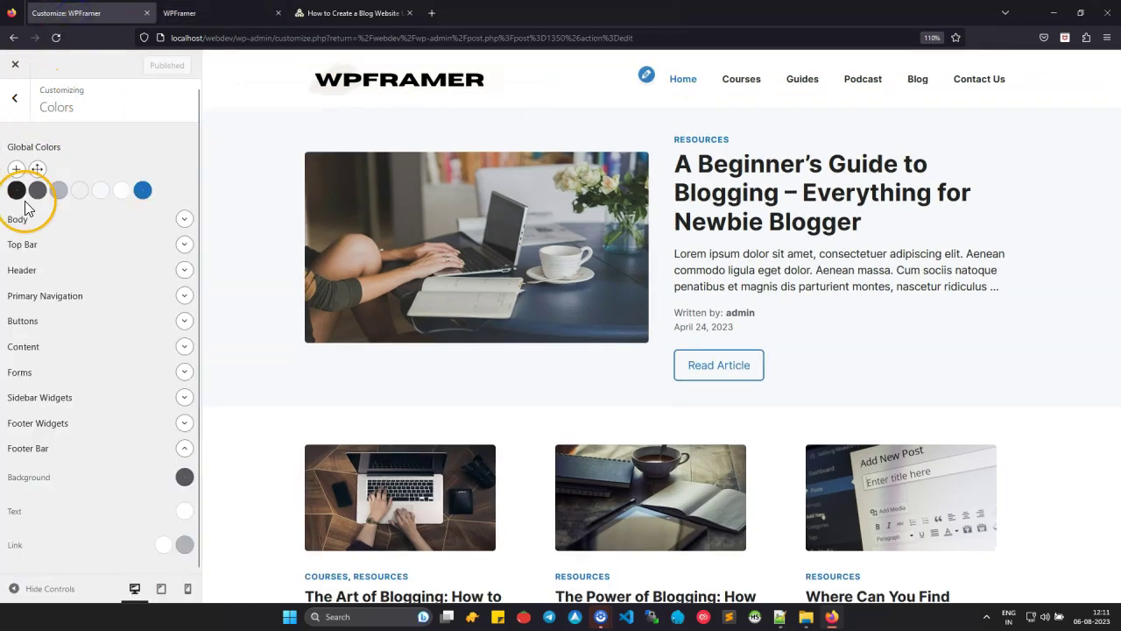
pyautogui.click(184, 296)
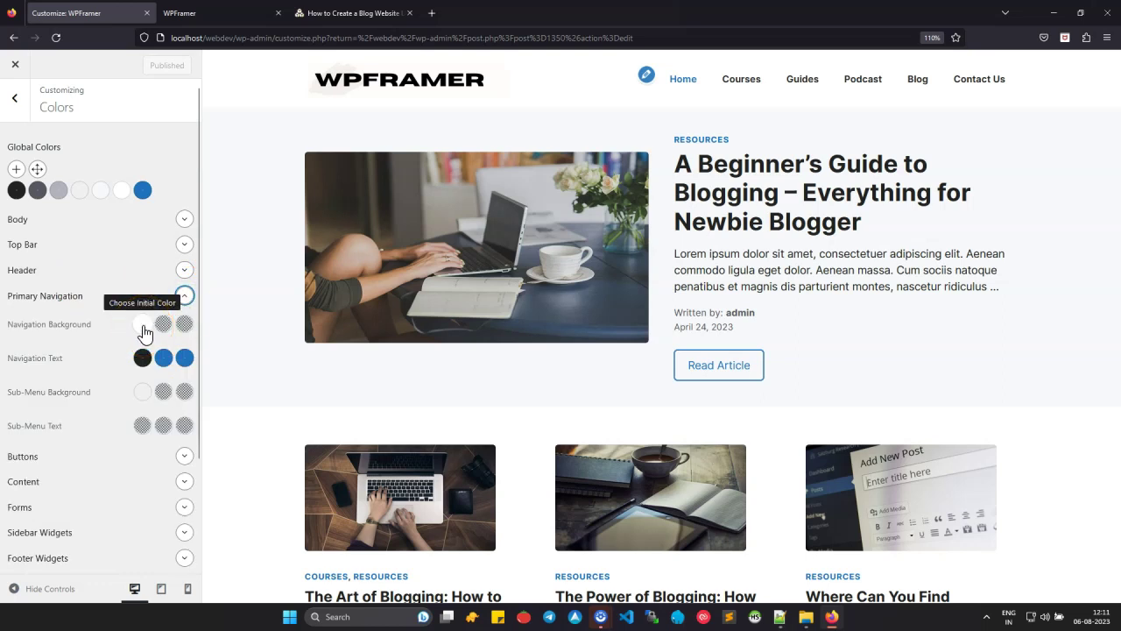
pyautogui.click(164, 324)
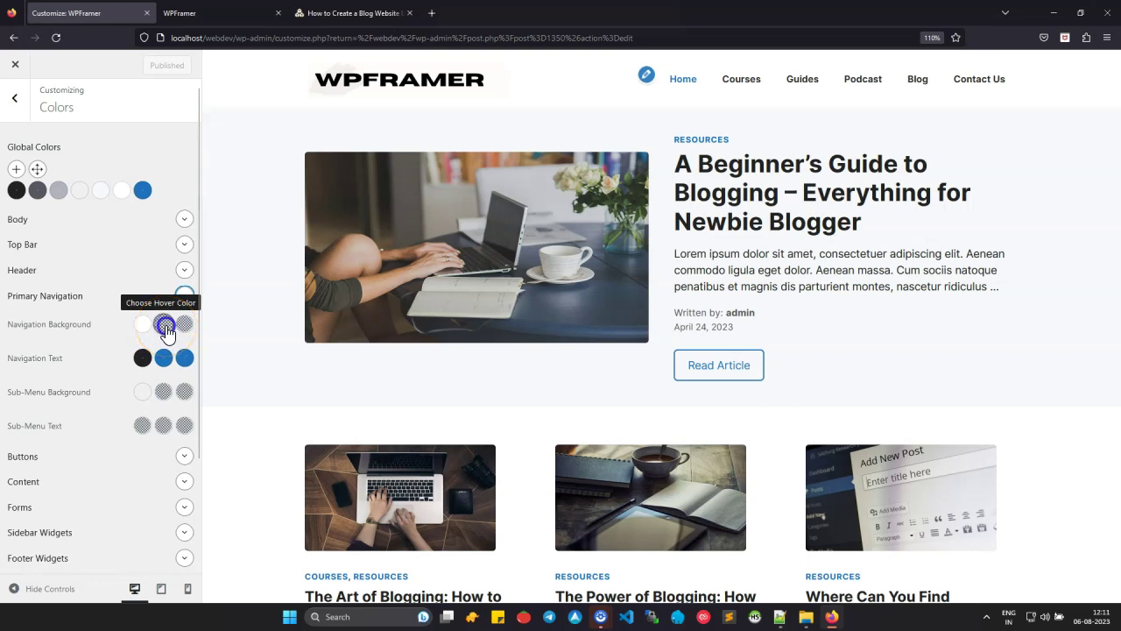
pyautogui.click(165, 331)
pyautogui.click(169, 505)
pyautogui.click(149, 533)
pyautogui.click(193, 331)
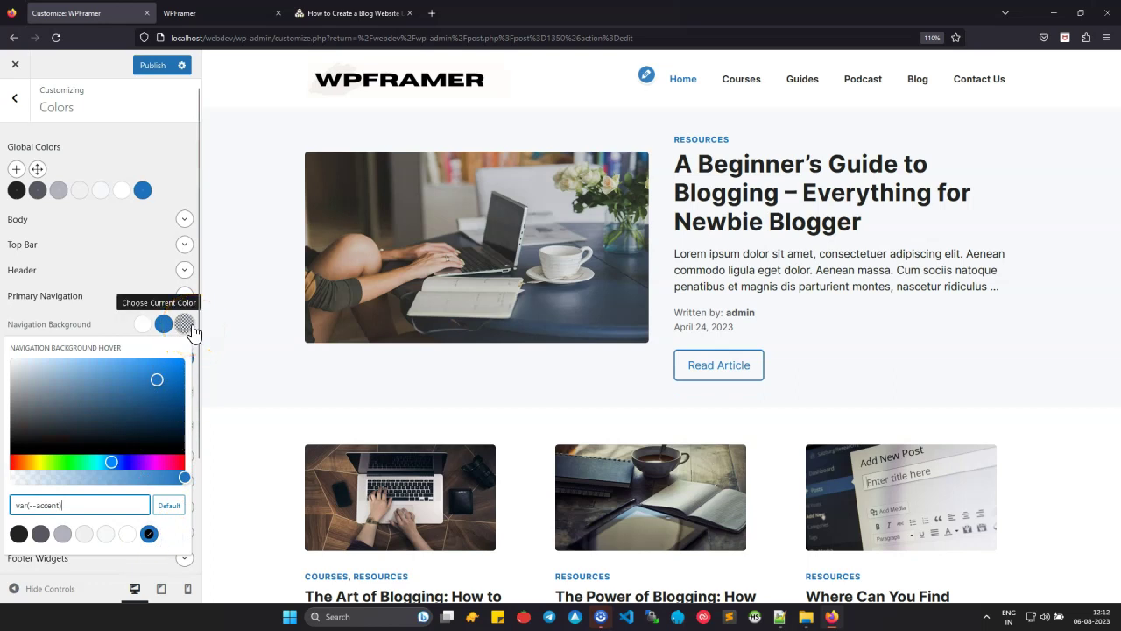
pyautogui.click(193, 331)
pyautogui.click(149, 533)
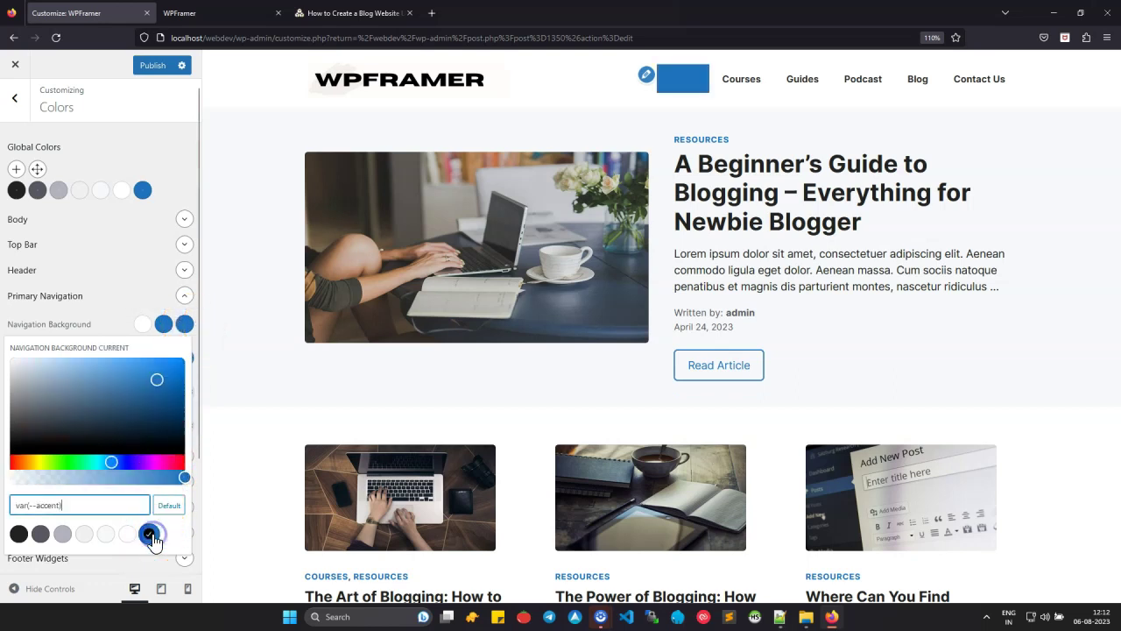
pyautogui.click(73, 321)
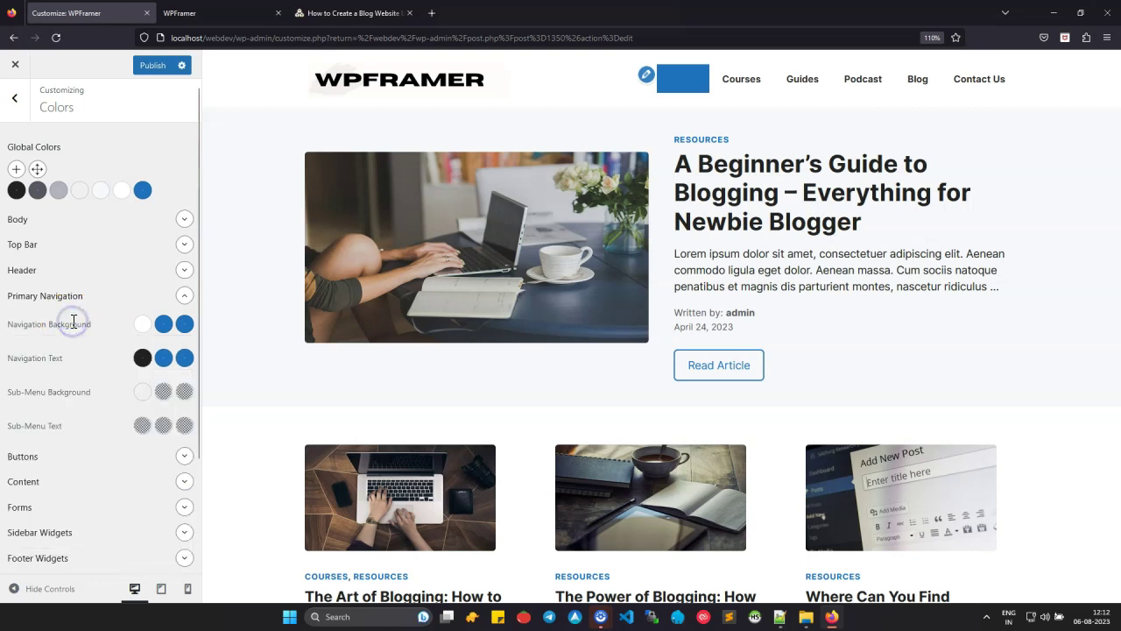
# Step: Set the initial Navigation Text color to base-3
pyautogui.click(142, 359)
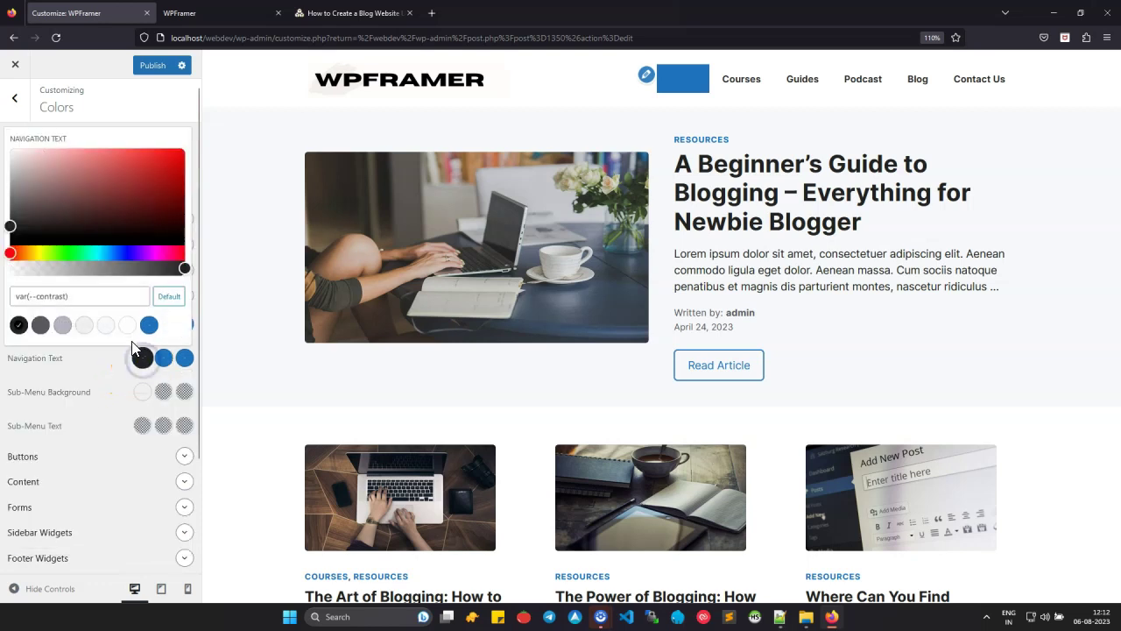
pyautogui.click(128, 327)
pyautogui.click(95, 358)
pyautogui.click(129, 361)
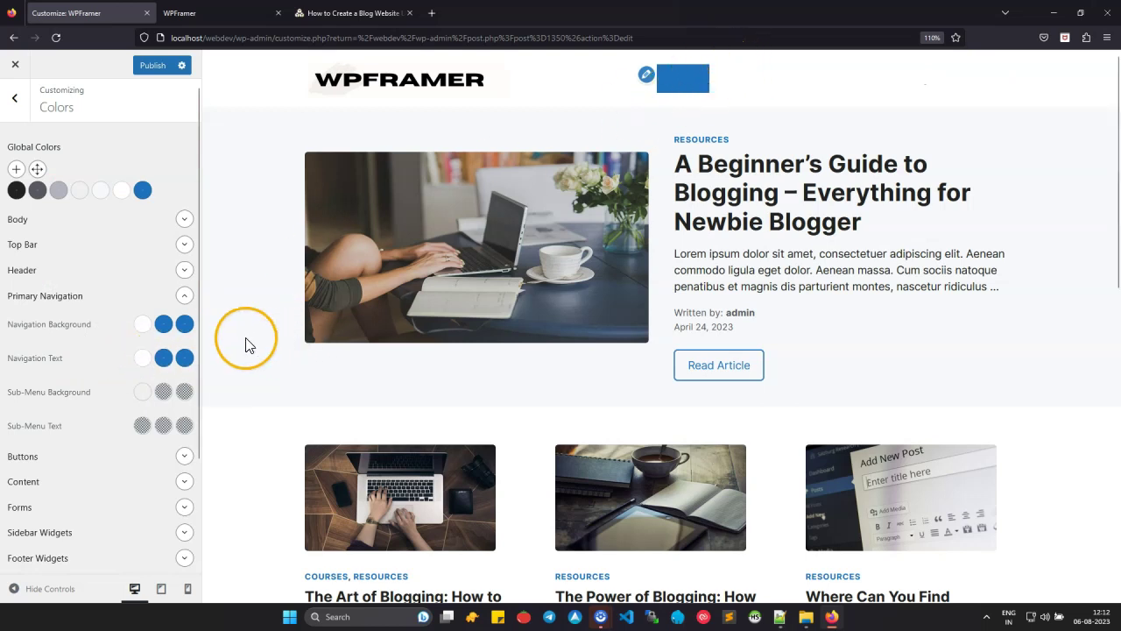
pyautogui.click(166, 360)
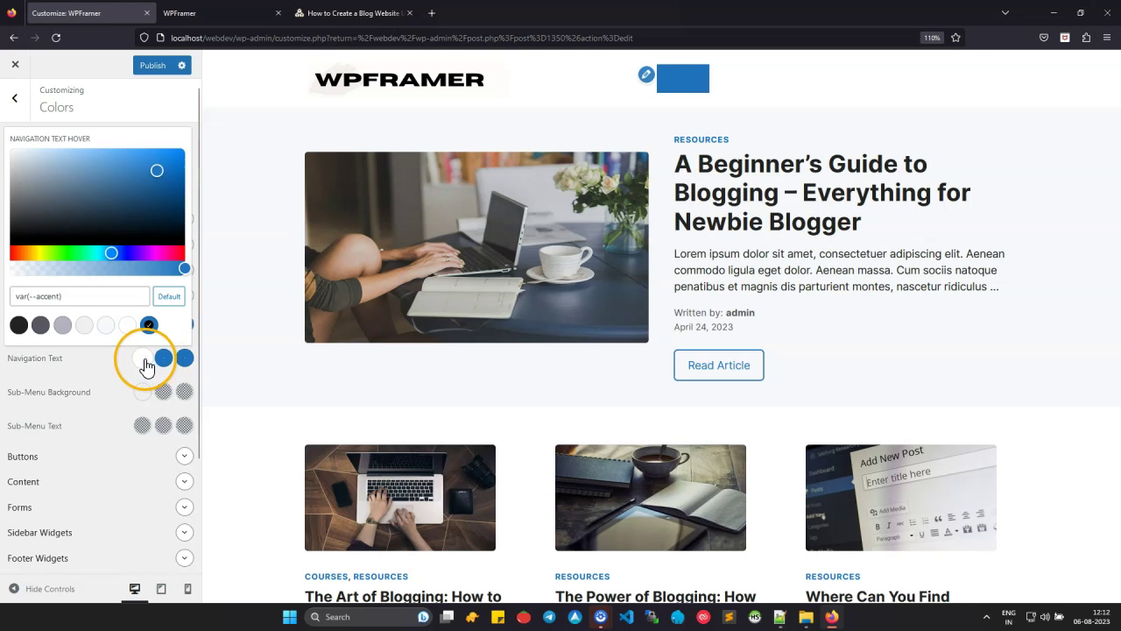
pyautogui.click(105, 360)
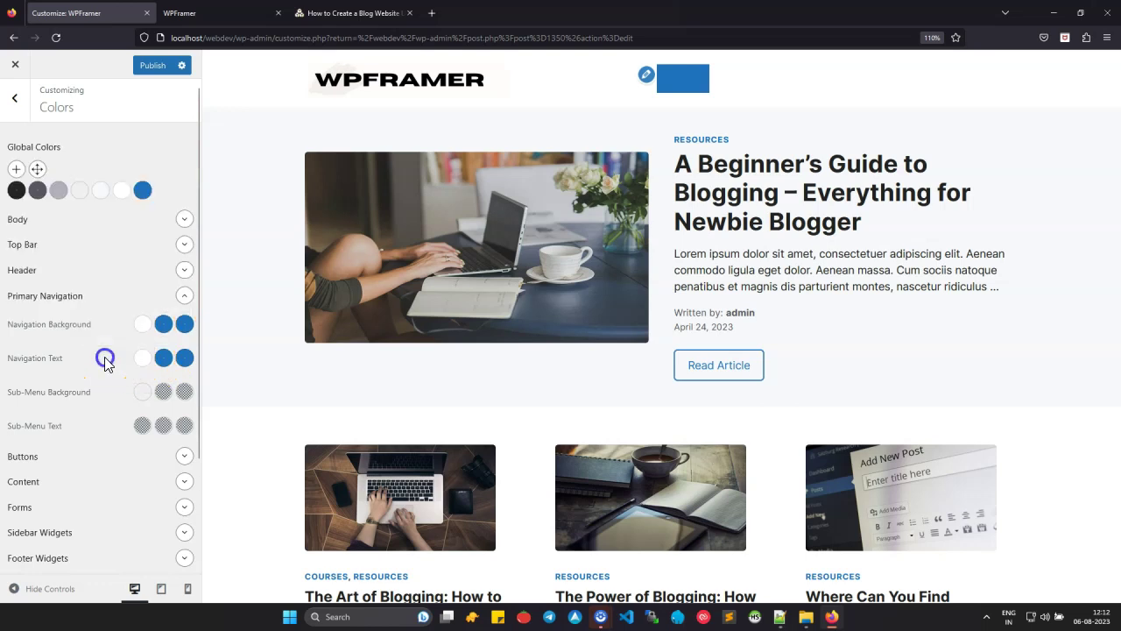
pyautogui.click(161, 324)
pyautogui.click(150, 360)
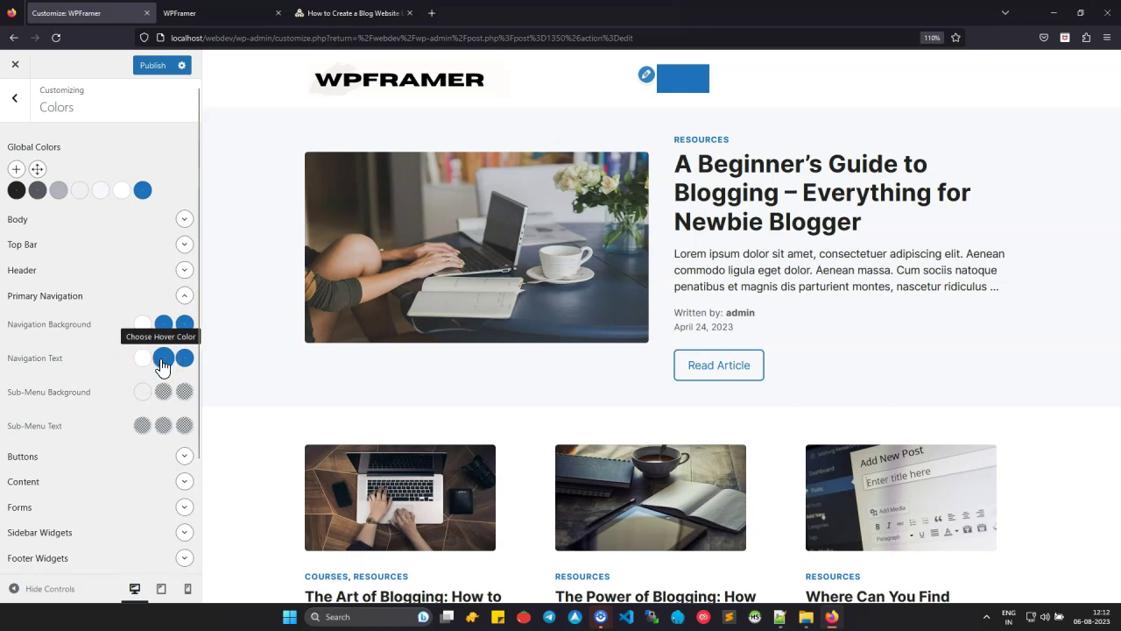
# Step: Set the Navigation Text hover and current colors to base-3
pyautogui.click(163, 366)
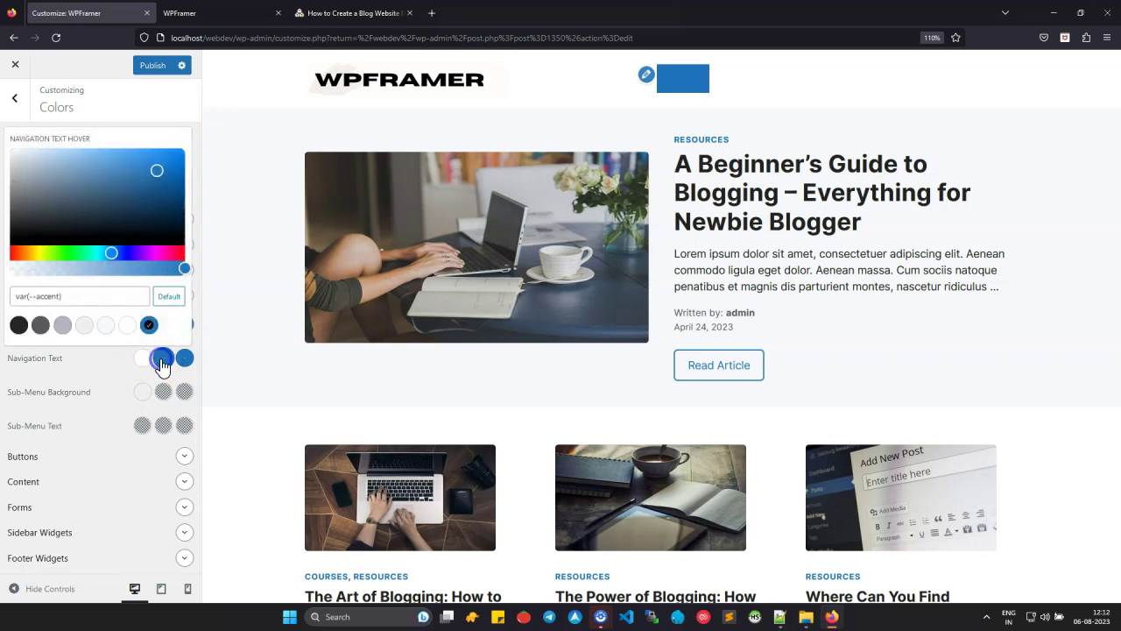
pyautogui.click(128, 327)
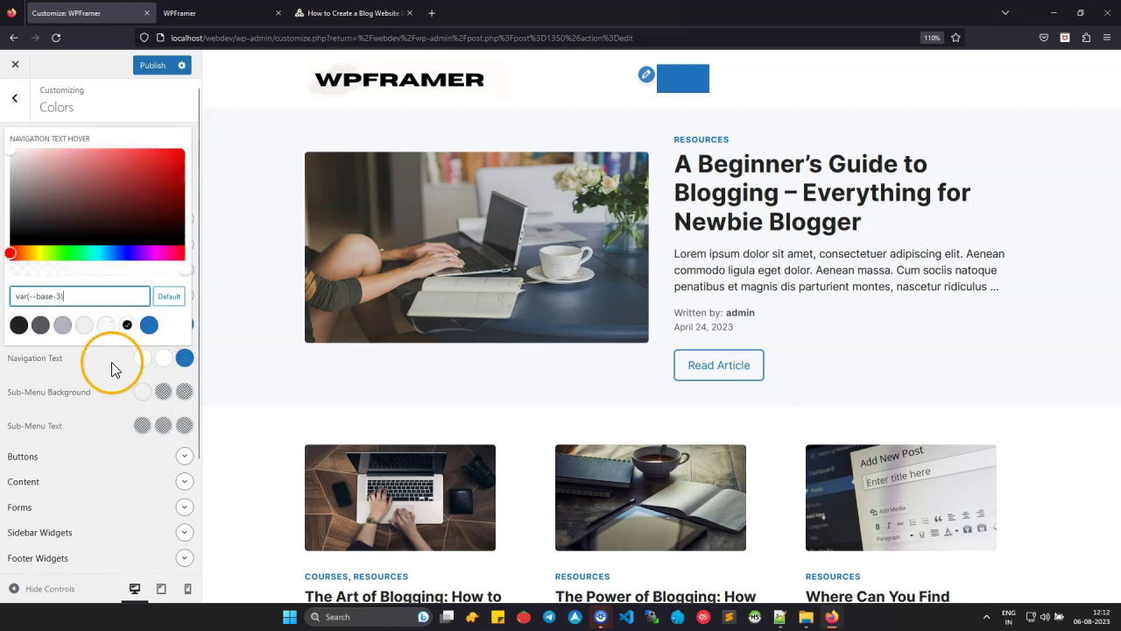
pyautogui.click(112, 362)
pyautogui.click(184, 359)
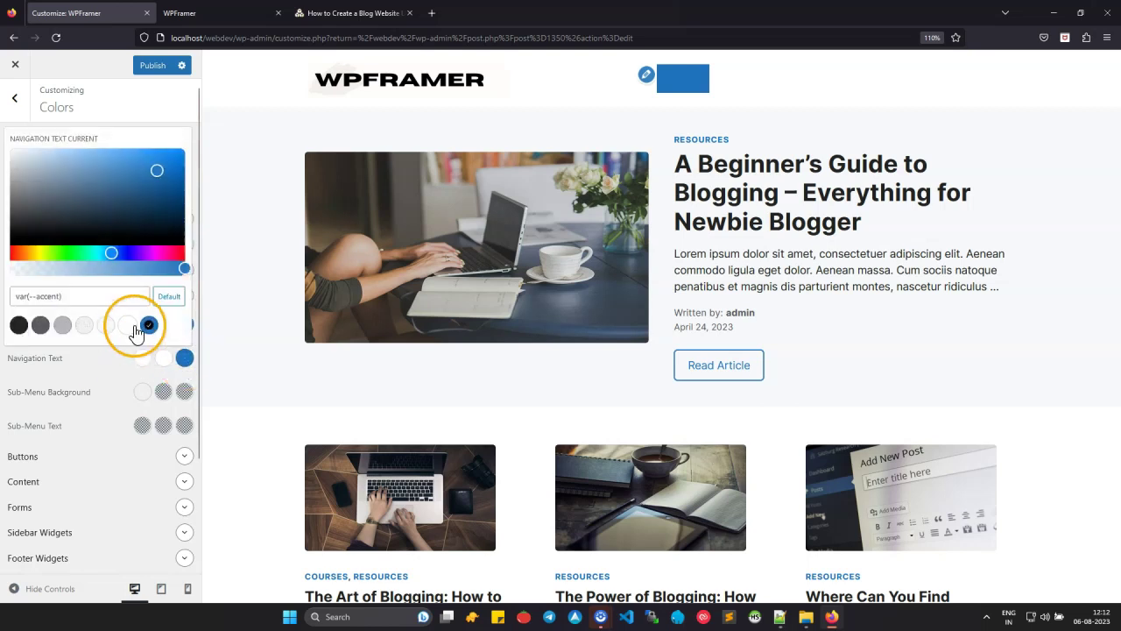
pyautogui.click(129, 325)
pyautogui.click(97, 357)
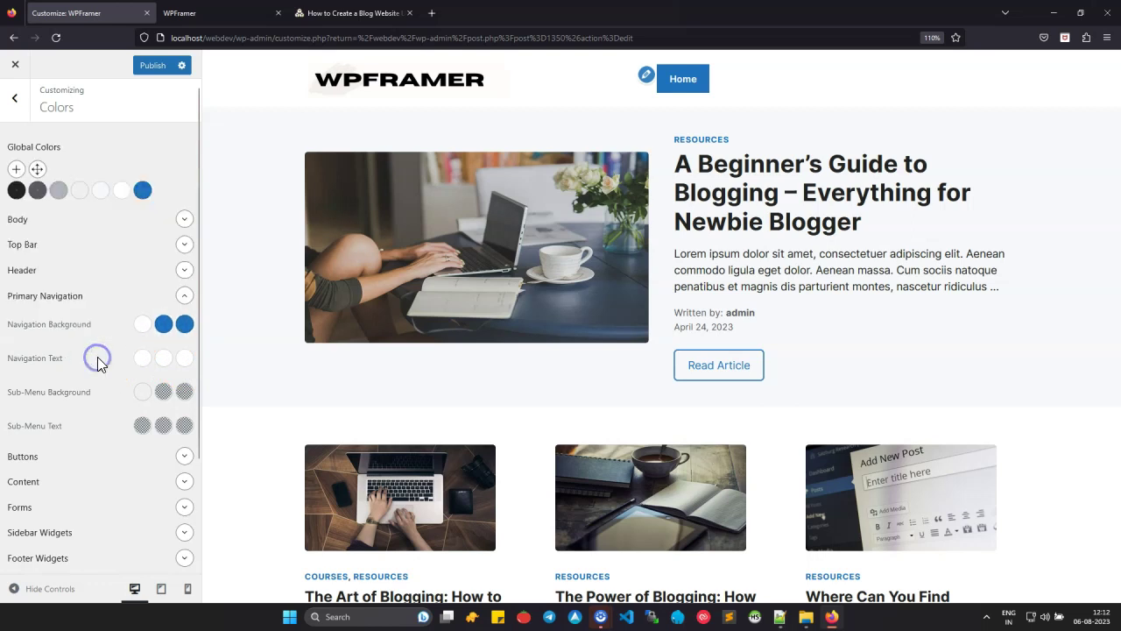
# Step: Set the initial Navigation Text color back to contrast
pyautogui.click(142, 359)
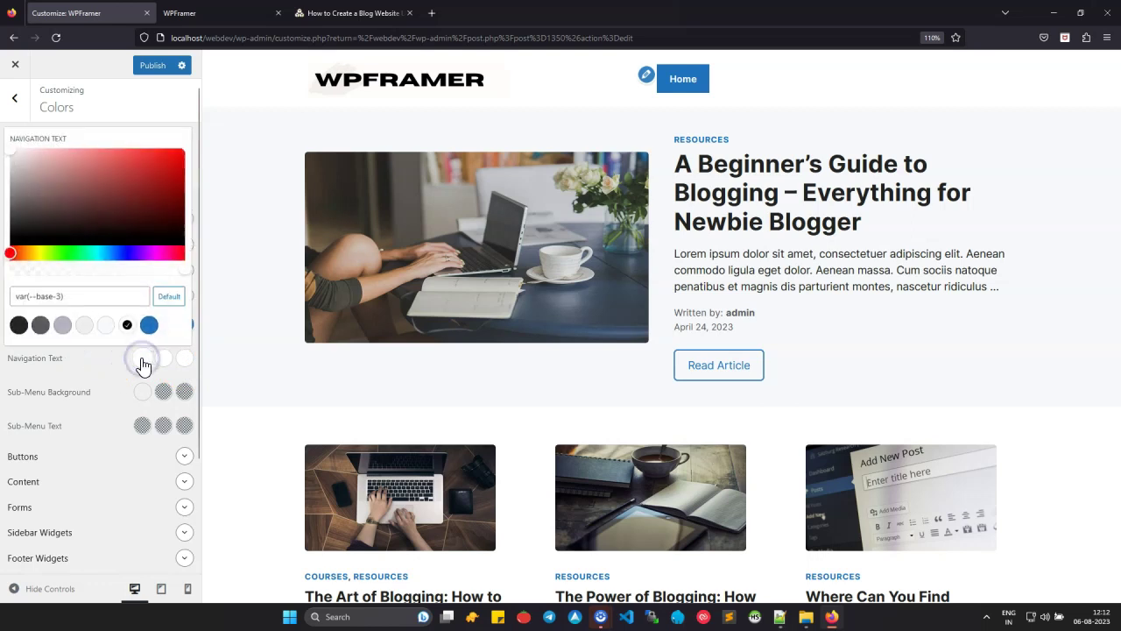
pyautogui.click(19, 325)
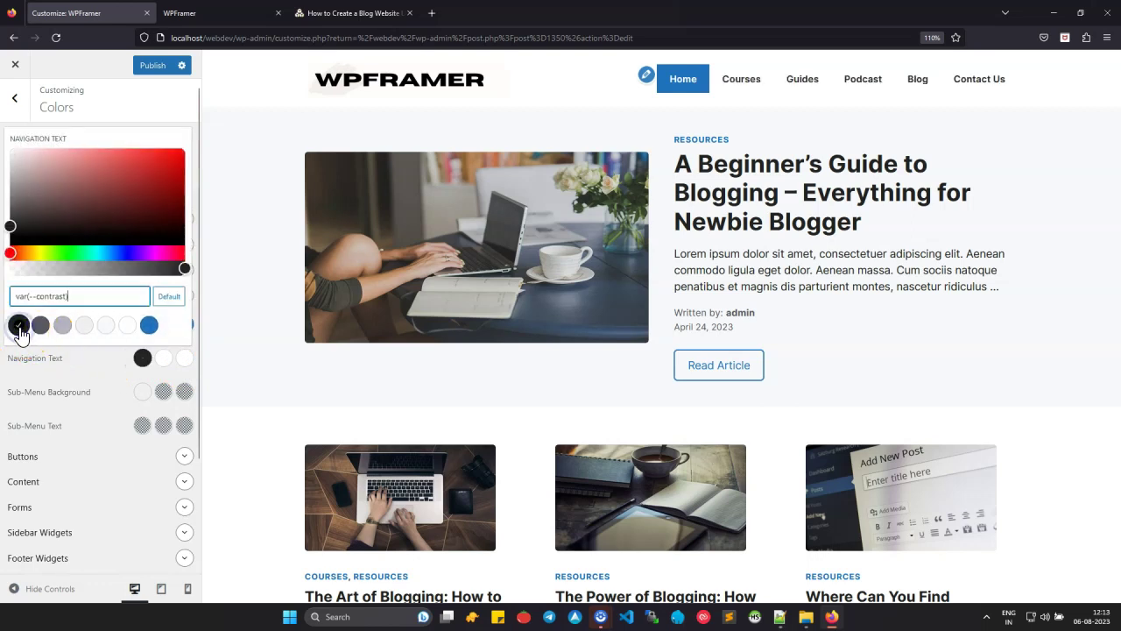
pyautogui.click(59, 369)
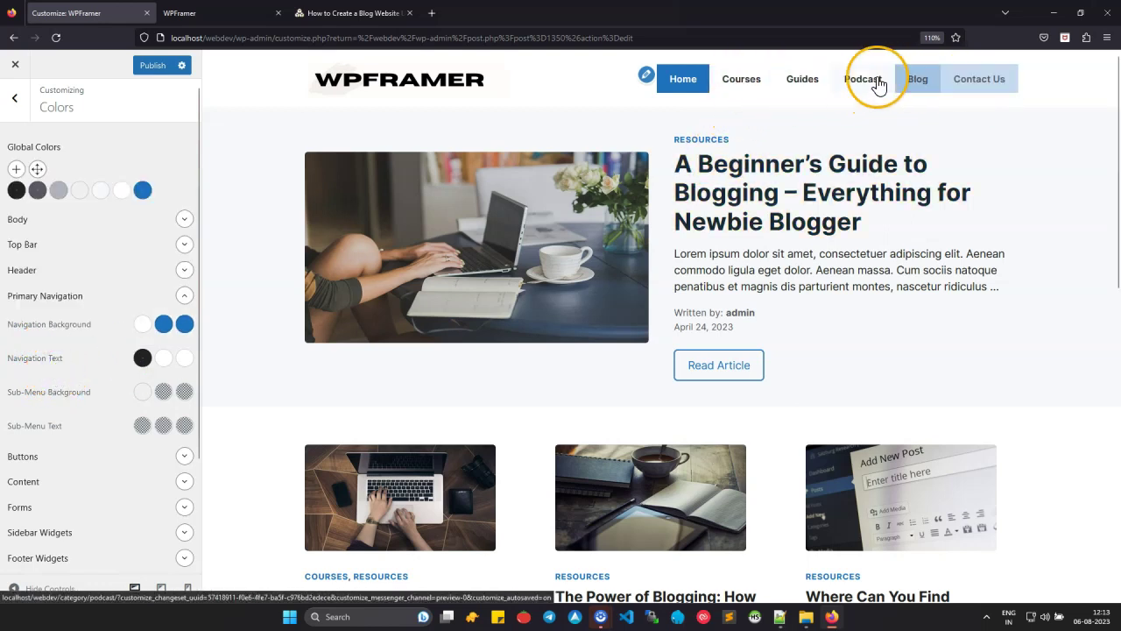
# Step: Publish the Primary Navigation colors and reload the live site to check the menu
pyautogui.click(155, 64)
pyautogui.click(162, 77)
pyautogui.click(192, 12)
pyautogui.click(56, 38)
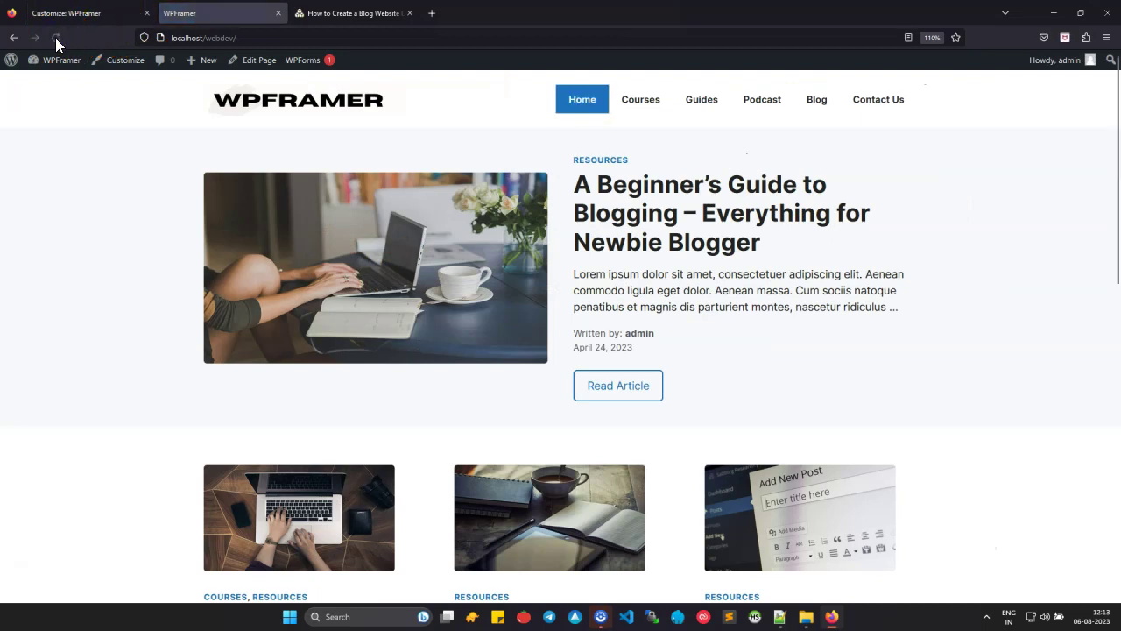
# Step: Check the live site's Blog page, the full Beginner's Guide to Blogging post and the Contact Us page
pyautogui.click(876, 104)
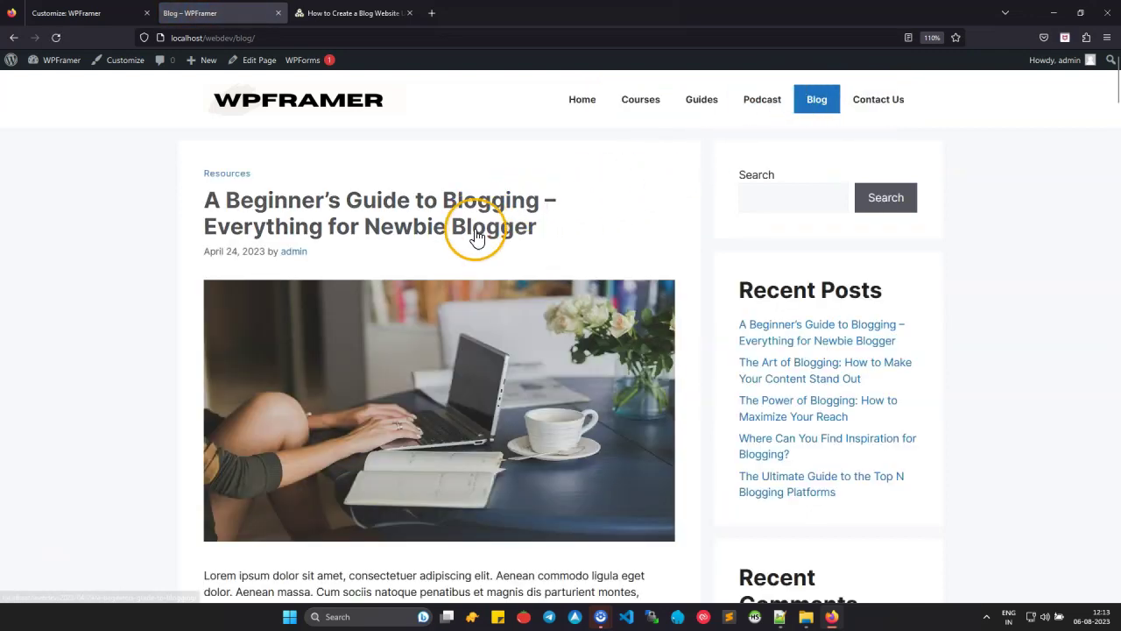
pyautogui.scroll(-4, 455, 263)
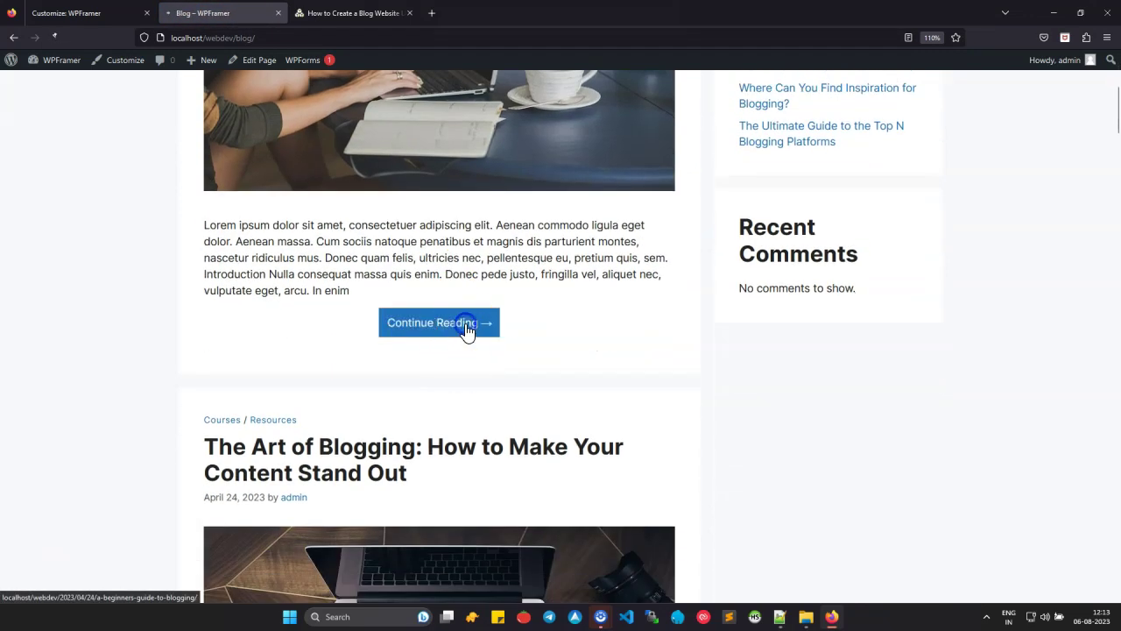
pyautogui.scroll(-2, 465, 323)
pyautogui.scroll(2, 531, 269)
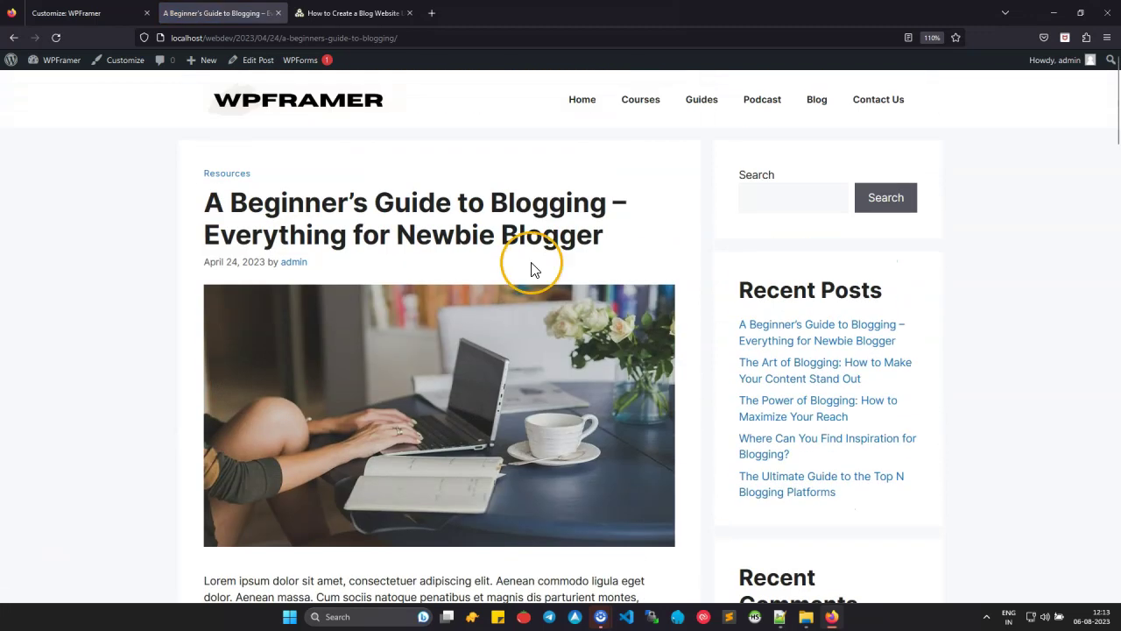
pyautogui.click(880, 99)
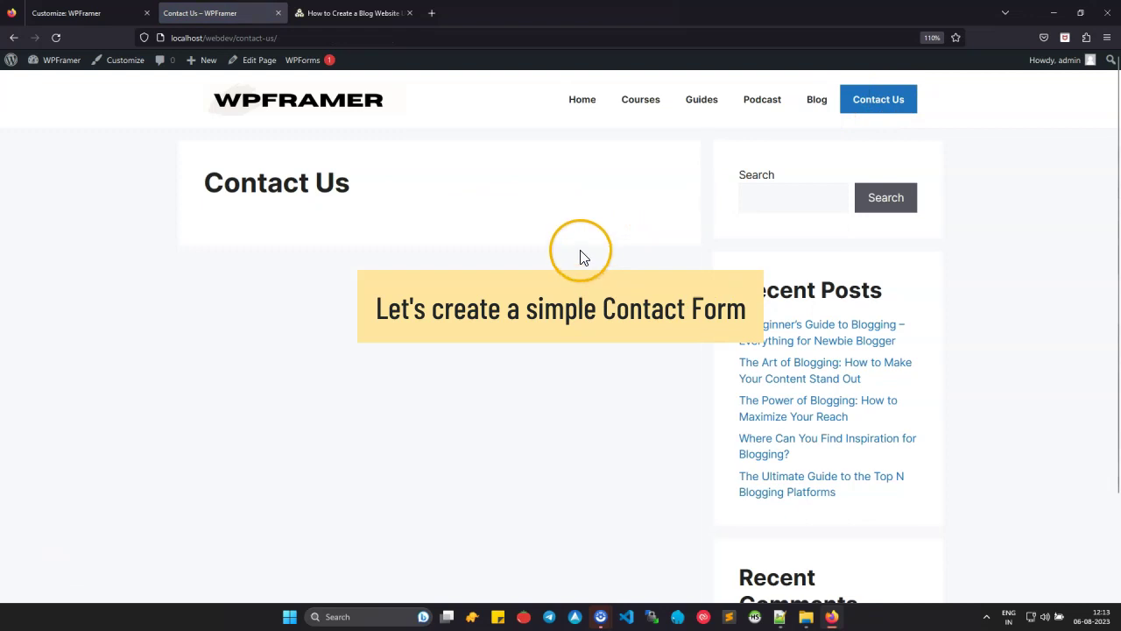
# Step: Leave the theme customizer and start adding a new form in WPForms
pyautogui.click(79, 15)
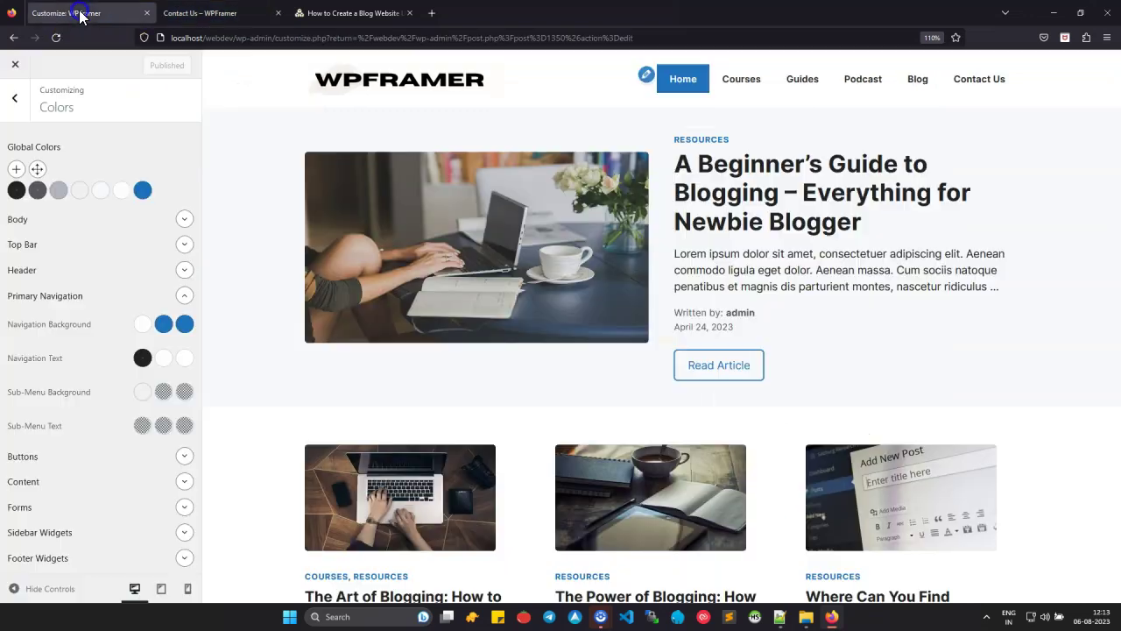
pyautogui.click(16, 103)
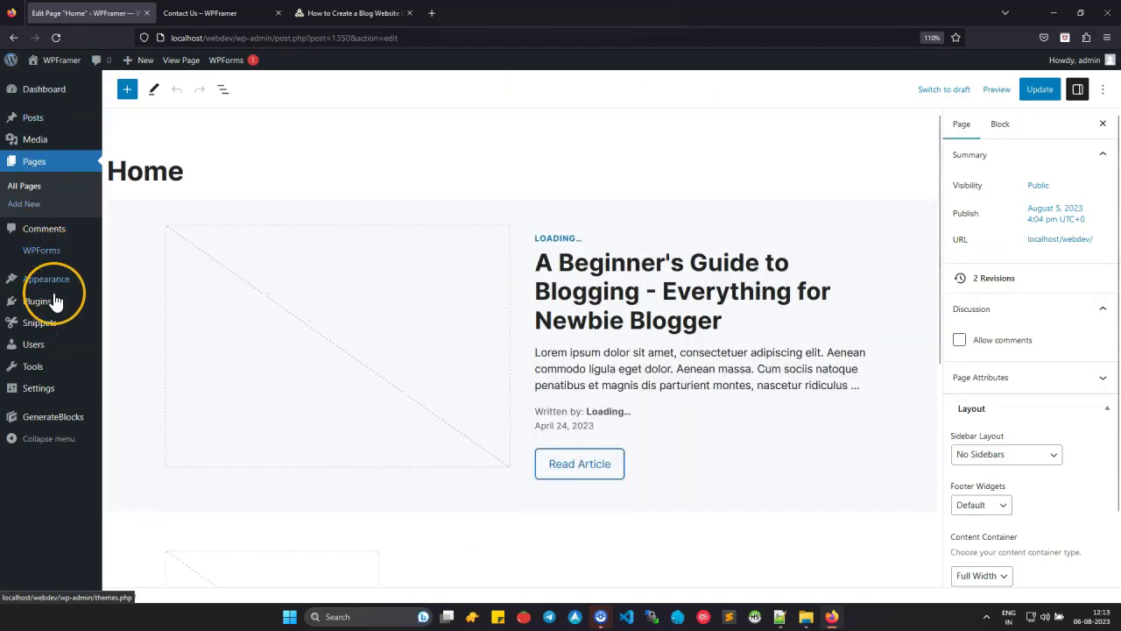
pyautogui.moveTo(50, 326)
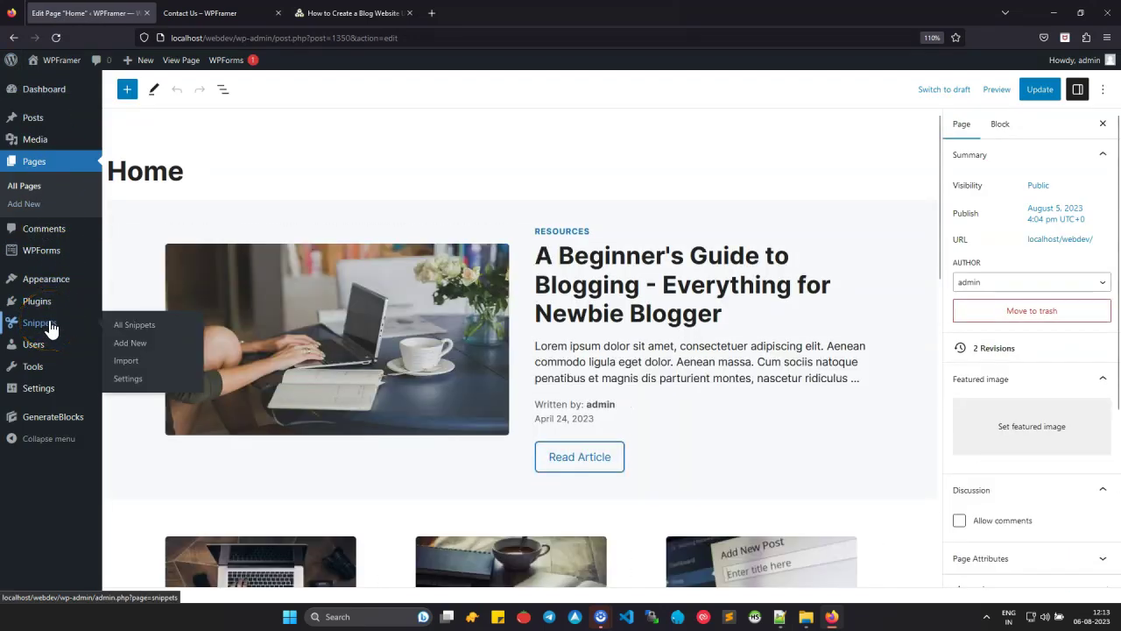
pyautogui.moveTo(77, 252)
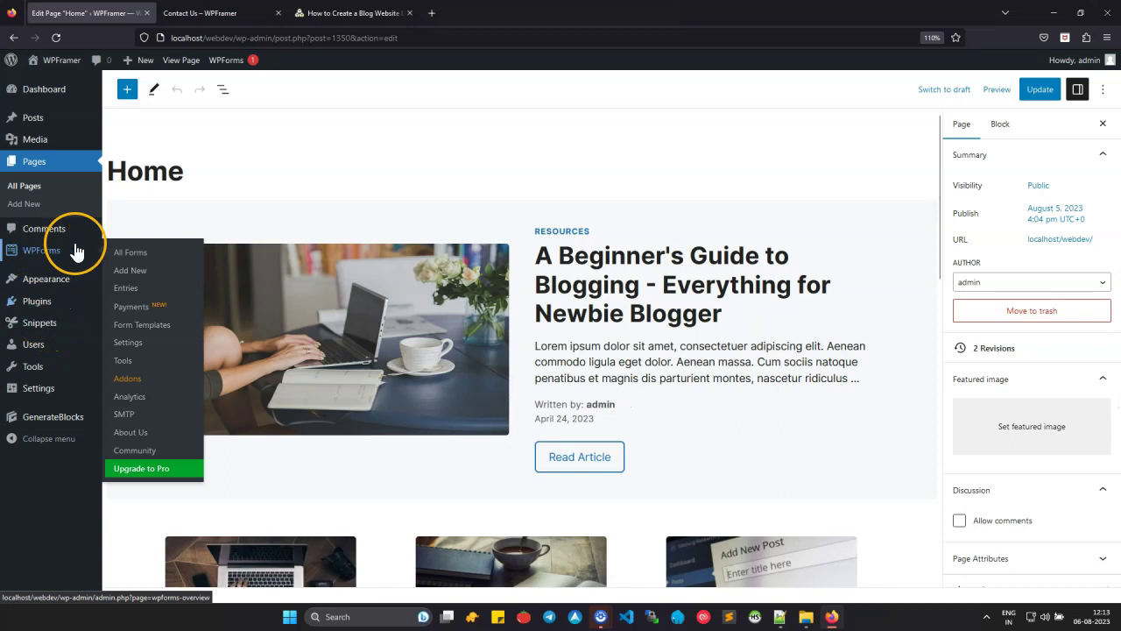
pyautogui.click(137, 279)
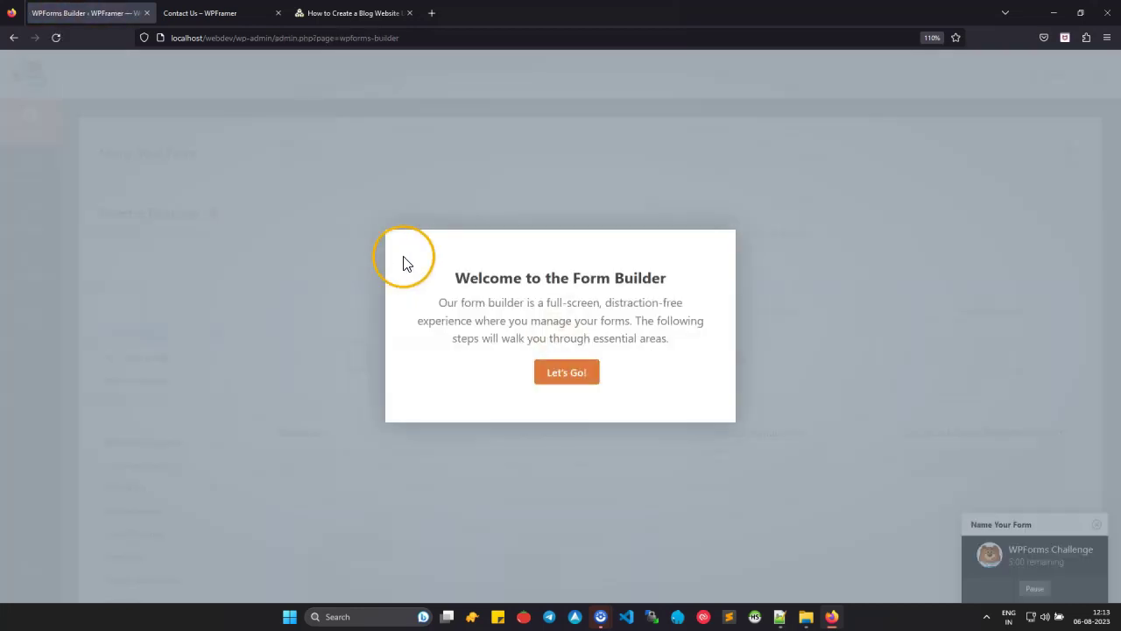
# Step: Dismiss the form builder's welcome message and create a form named Contact Form from the Simple Contact Form template
pyautogui.click(576, 373)
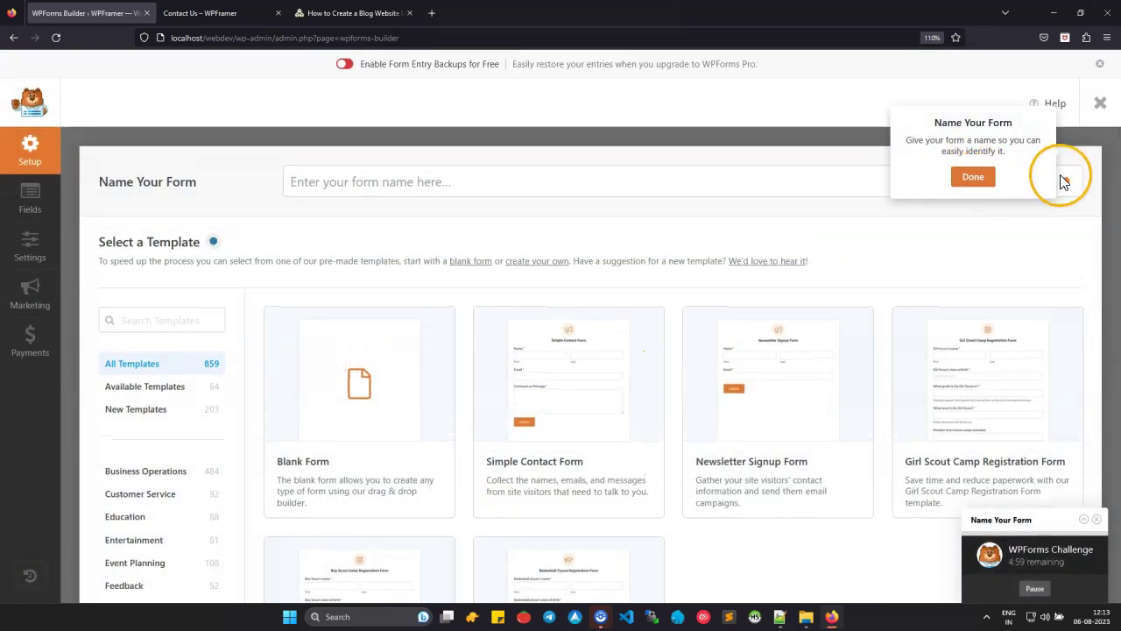
pyautogui.click(516, 181)
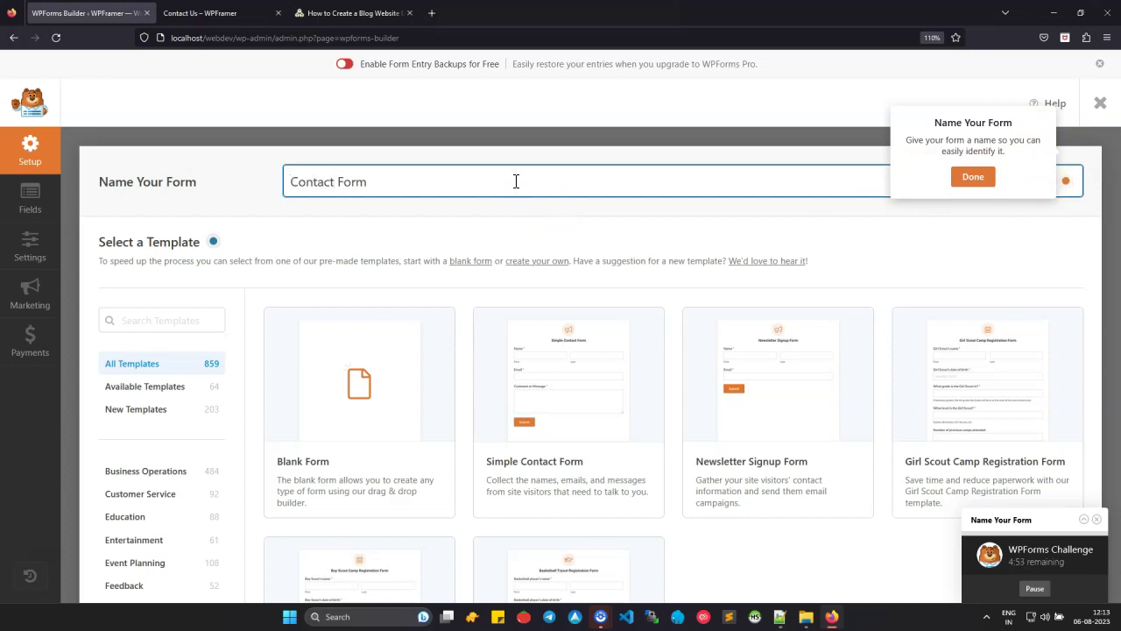
pyautogui.click(529, 499)
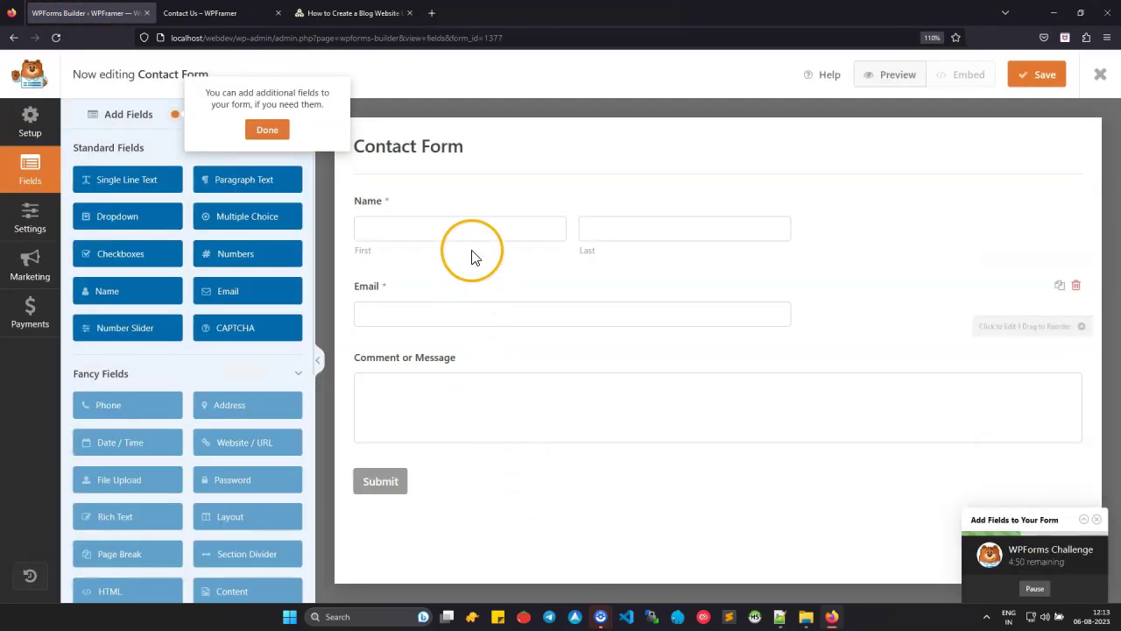
# Step: Set the Name field's size to Large in its advanced options
pyautogui.click(473, 234)
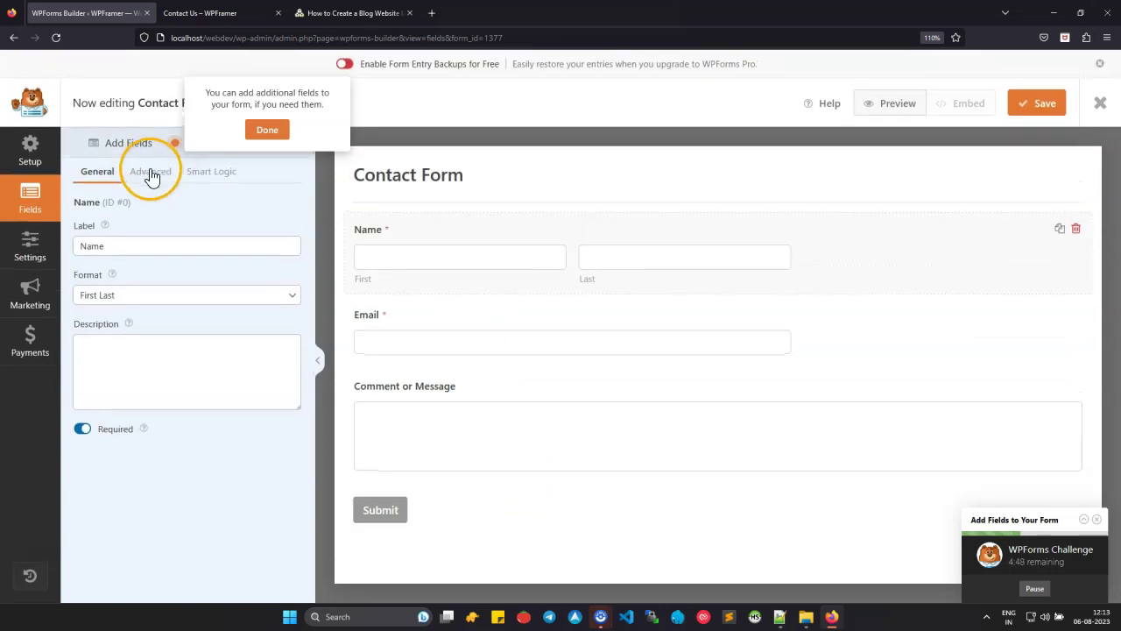
pyautogui.click(152, 173)
pyautogui.click(137, 247)
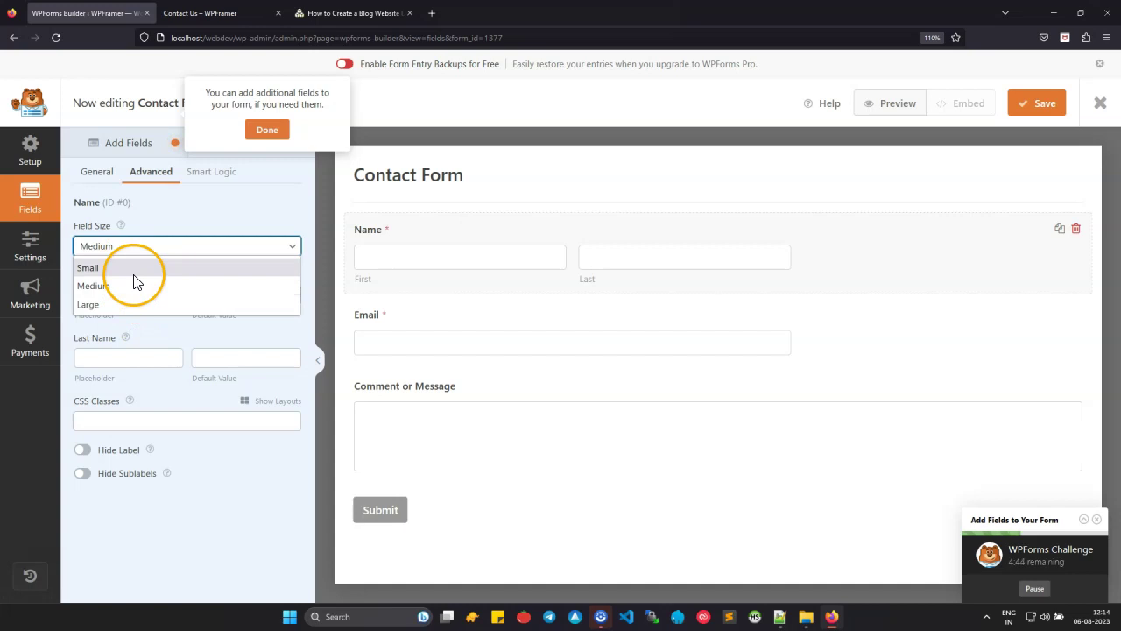
pyautogui.click(128, 304)
# Step: Set the Email field's size to Large in its advanced options
pyautogui.click(438, 343)
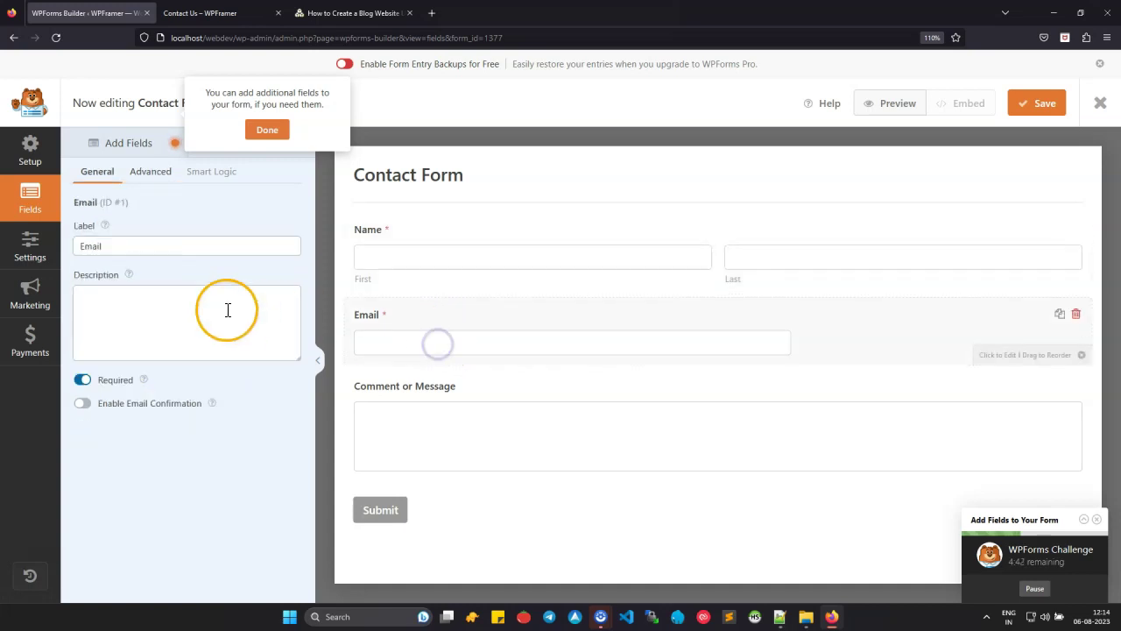
pyautogui.click(160, 178)
pyautogui.click(138, 242)
pyautogui.click(122, 300)
# Step: Set the Comment or Message field's size to Large in its advanced options, then save the form and close the form builder
pyautogui.click(453, 420)
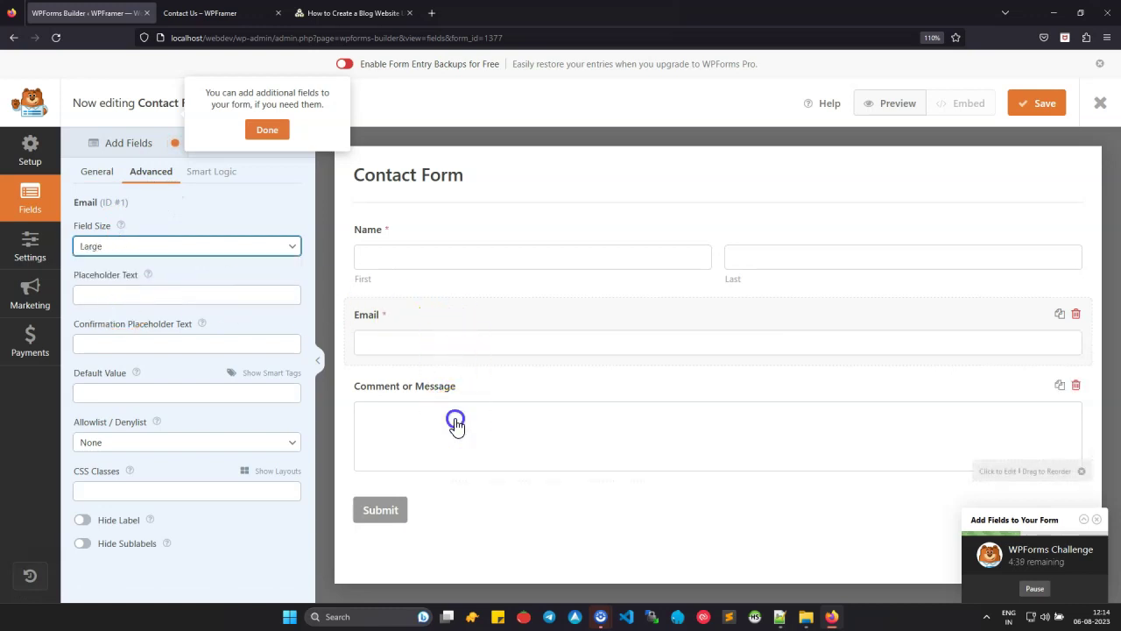
pyautogui.click(154, 175)
pyautogui.click(145, 246)
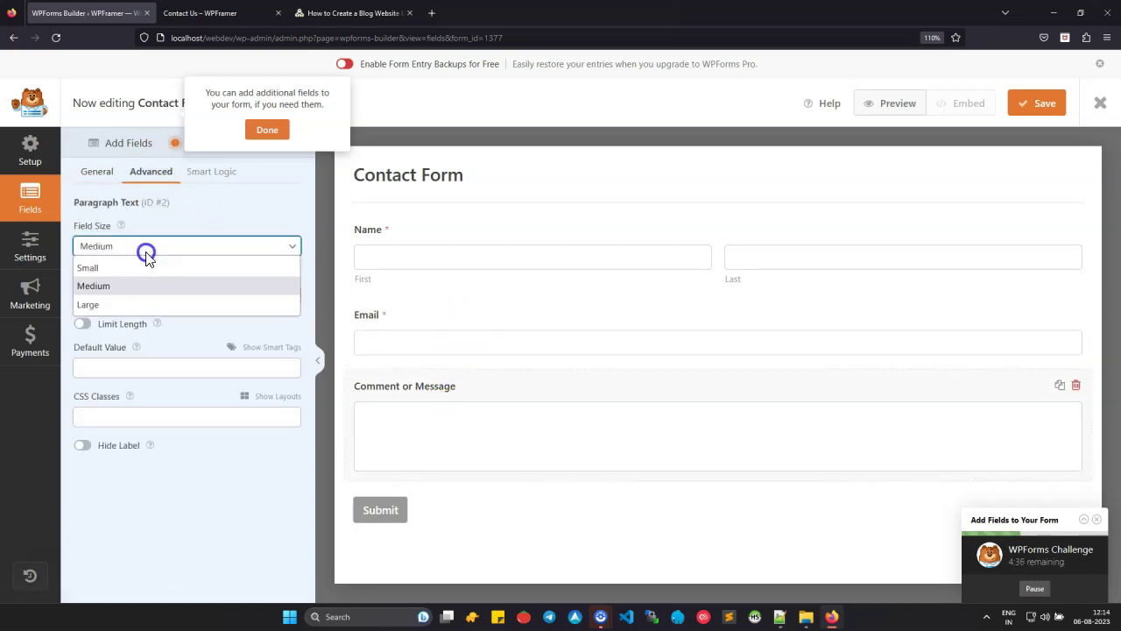
pyautogui.click(130, 303)
pyautogui.click(1045, 104)
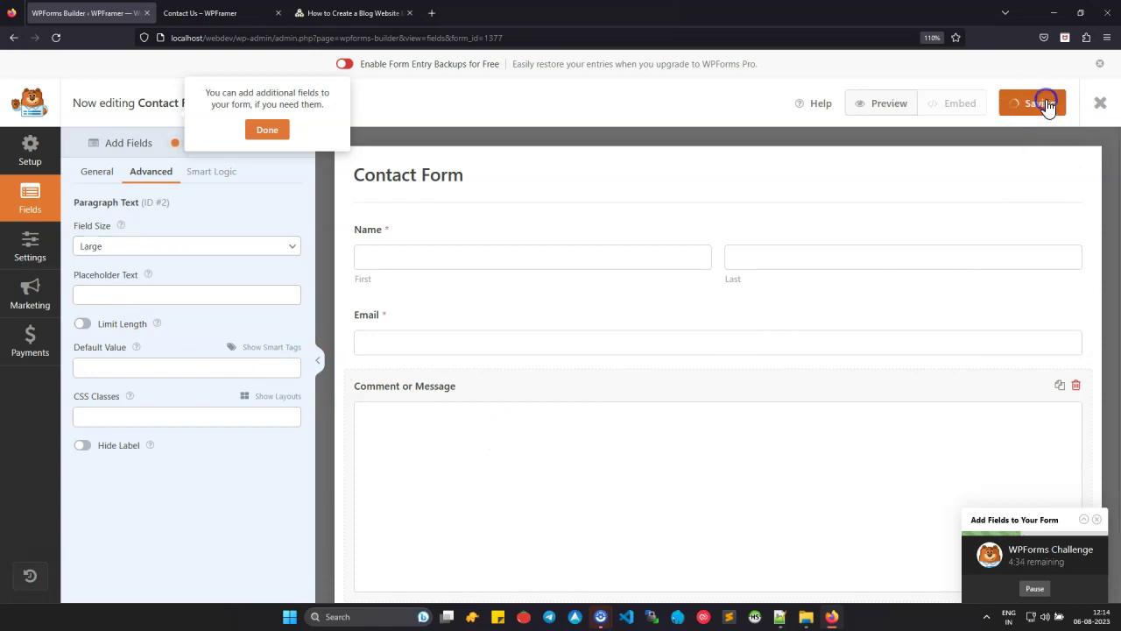
pyautogui.click(1100, 103)
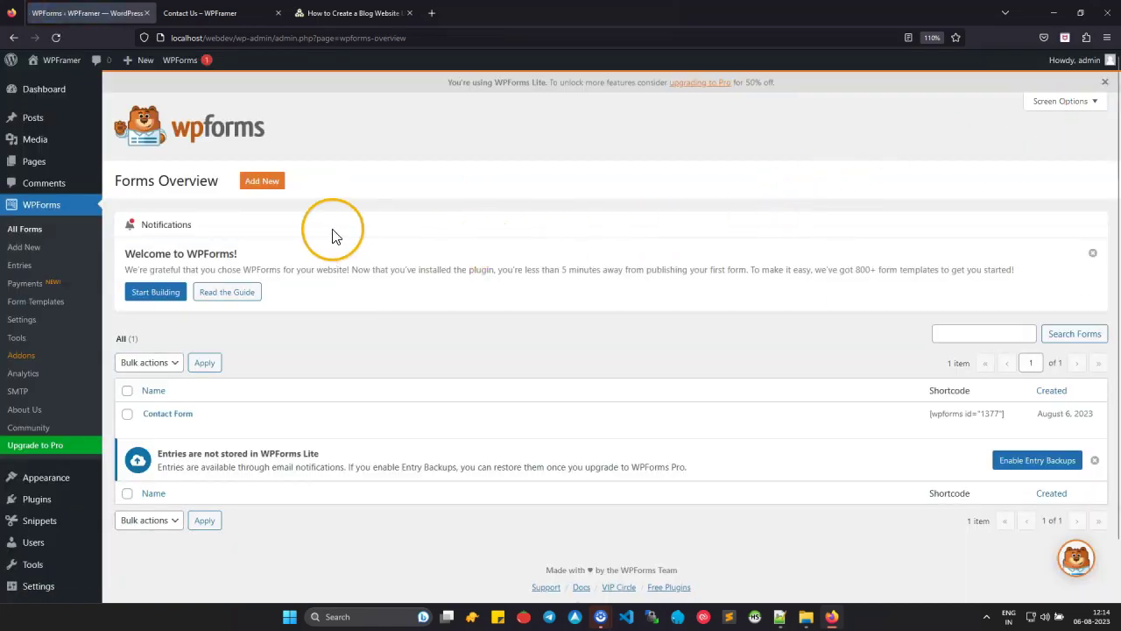
# Step: Insert a WPForms block showing Contact Form on the Contact Us page and update the page
pyautogui.click(54, 169)
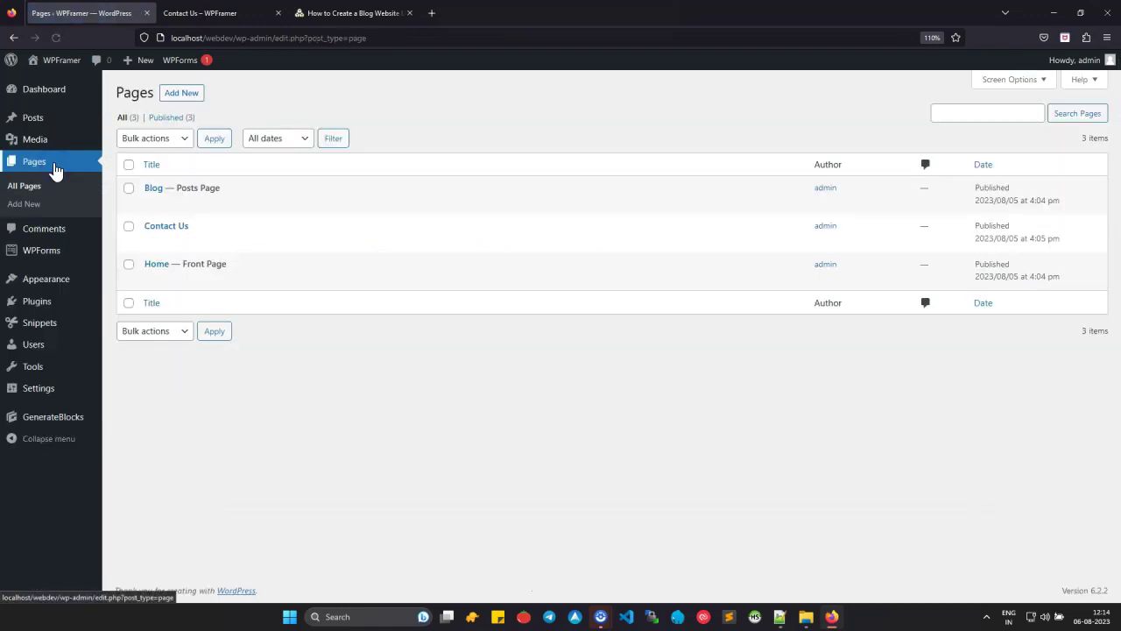
pyautogui.click(165, 227)
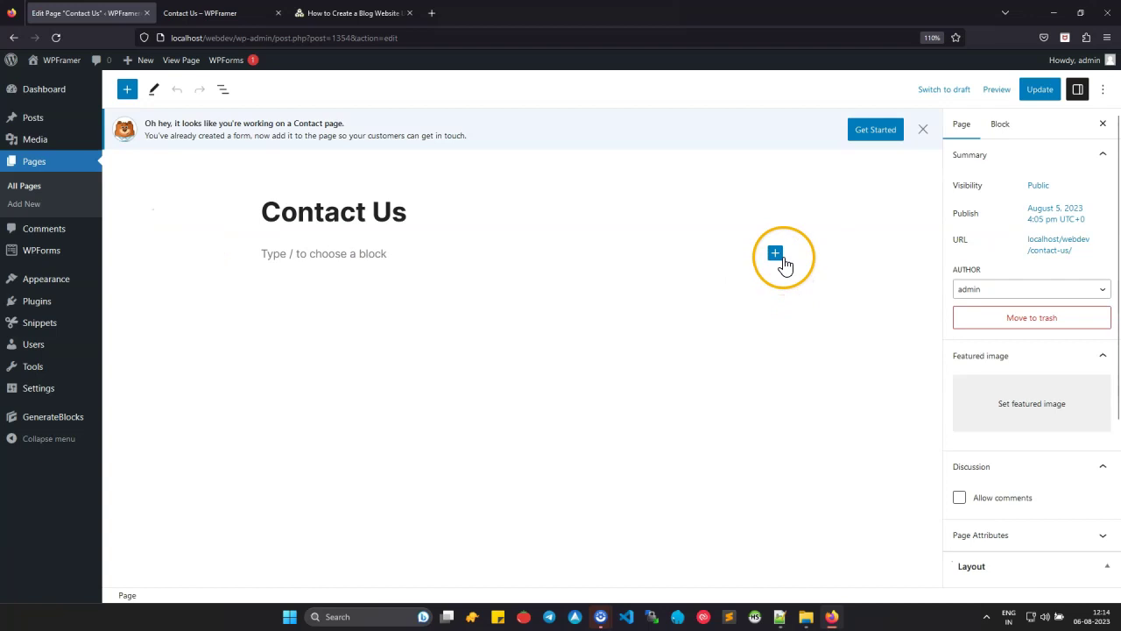
pyautogui.click(775, 254)
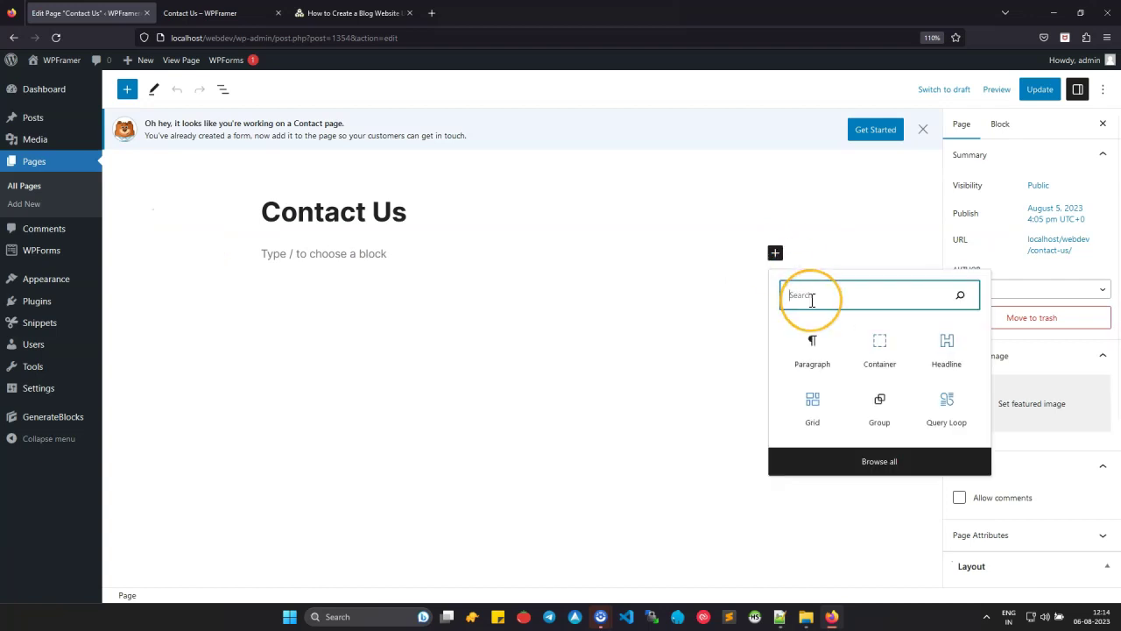
pyautogui.write('wpf')
pyautogui.click(812, 343)
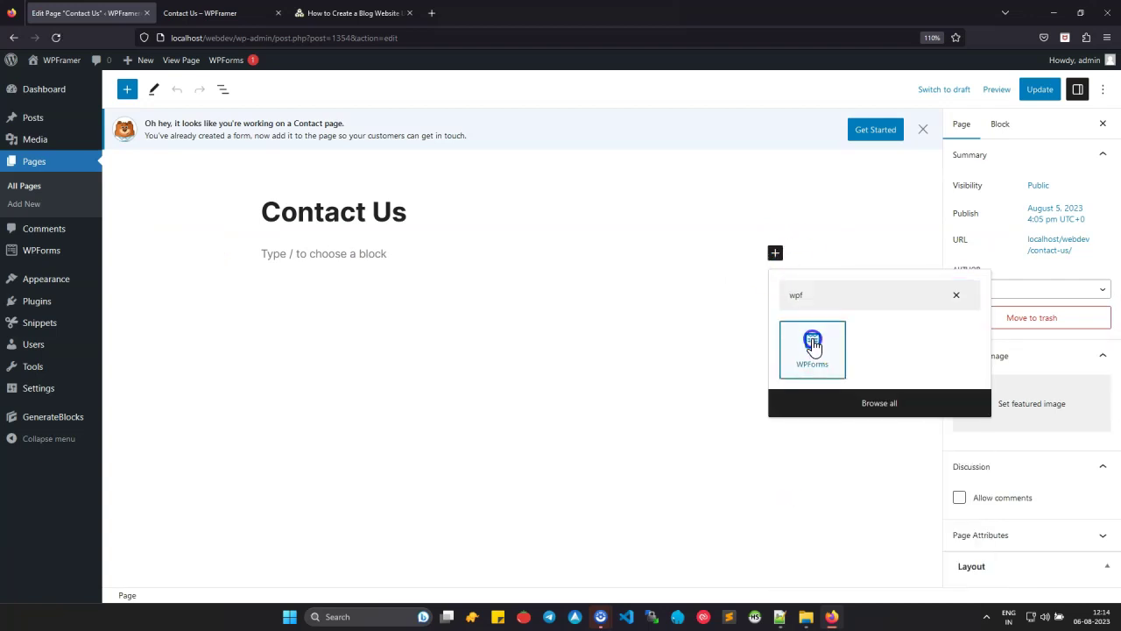
pyautogui.click(570, 355)
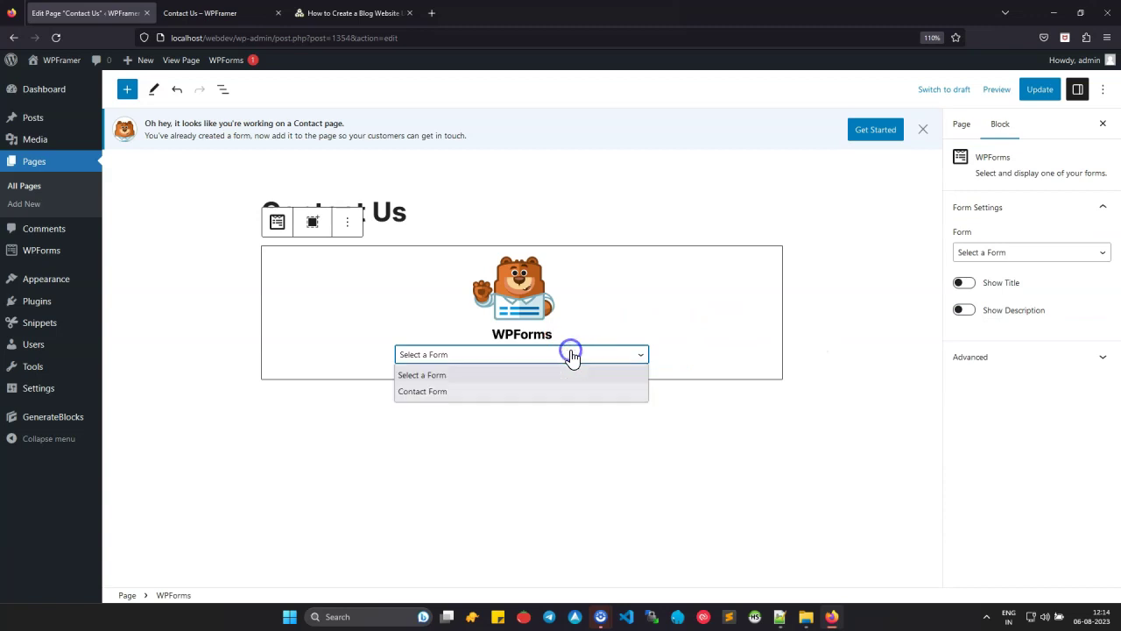
pyautogui.click(546, 390)
pyautogui.click(1038, 89)
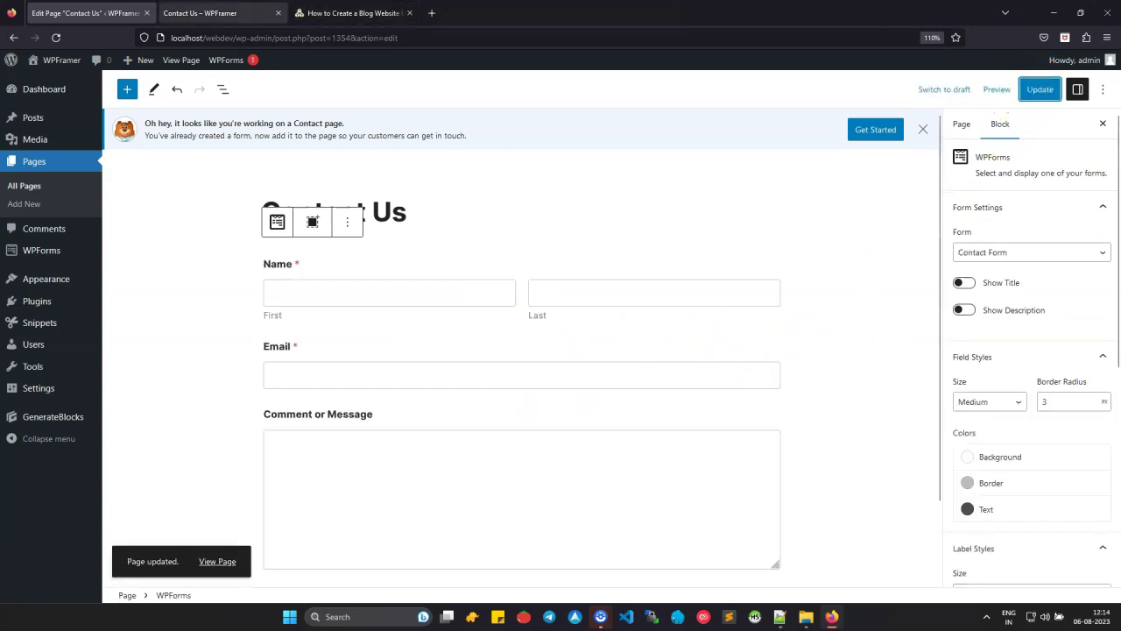
# Step: Open the Contact Us page on the live site and examine the embedded contact form and page layout
pyautogui.click(219, 12)
pyautogui.click(893, 105)
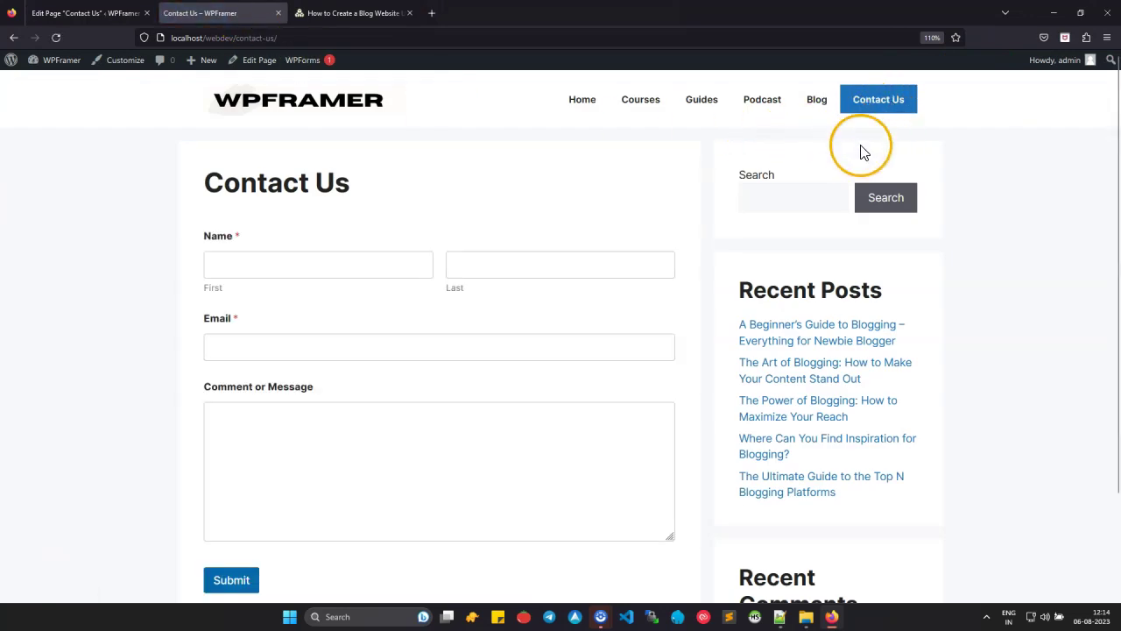
pyautogui.scroll(-3, 968, 247)
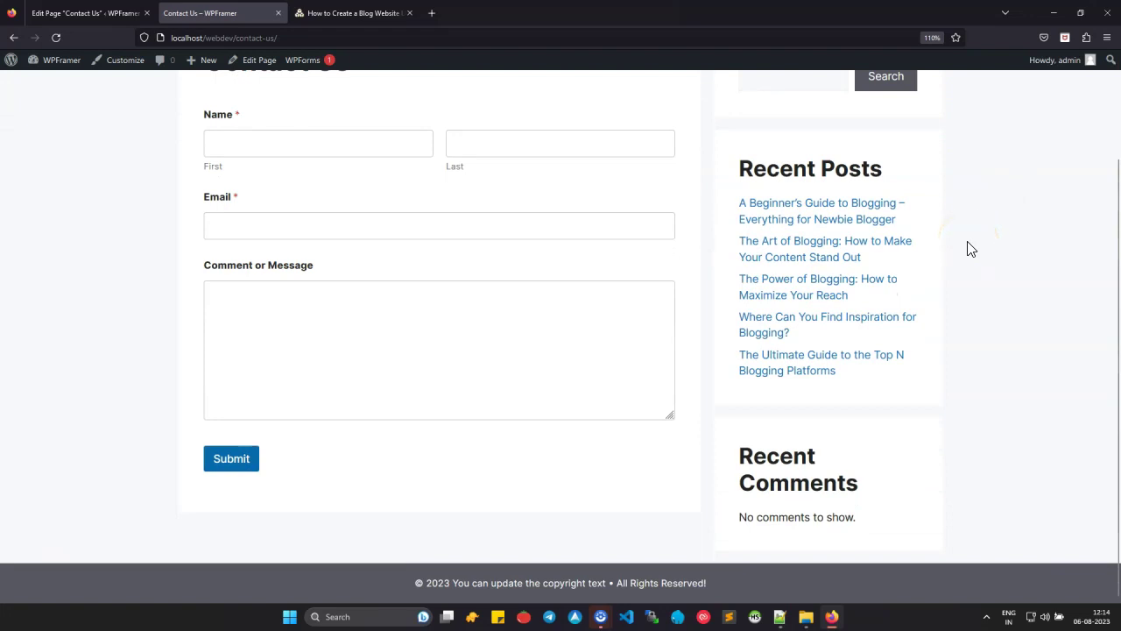
pyautogui.click(997, 241)
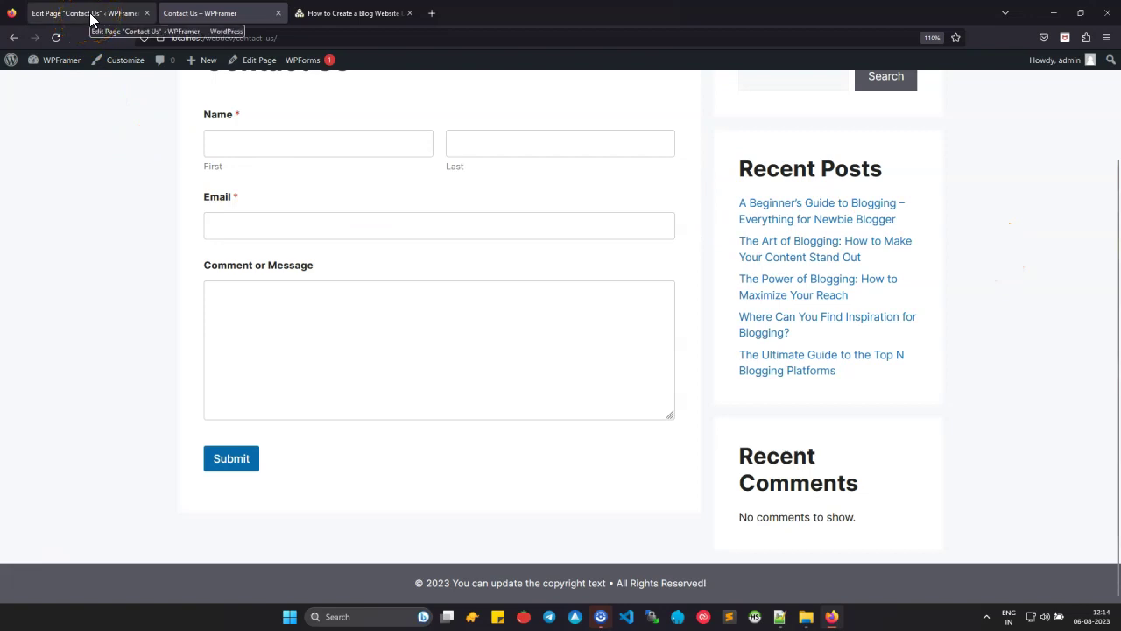
pyautogui.click(109, 140)
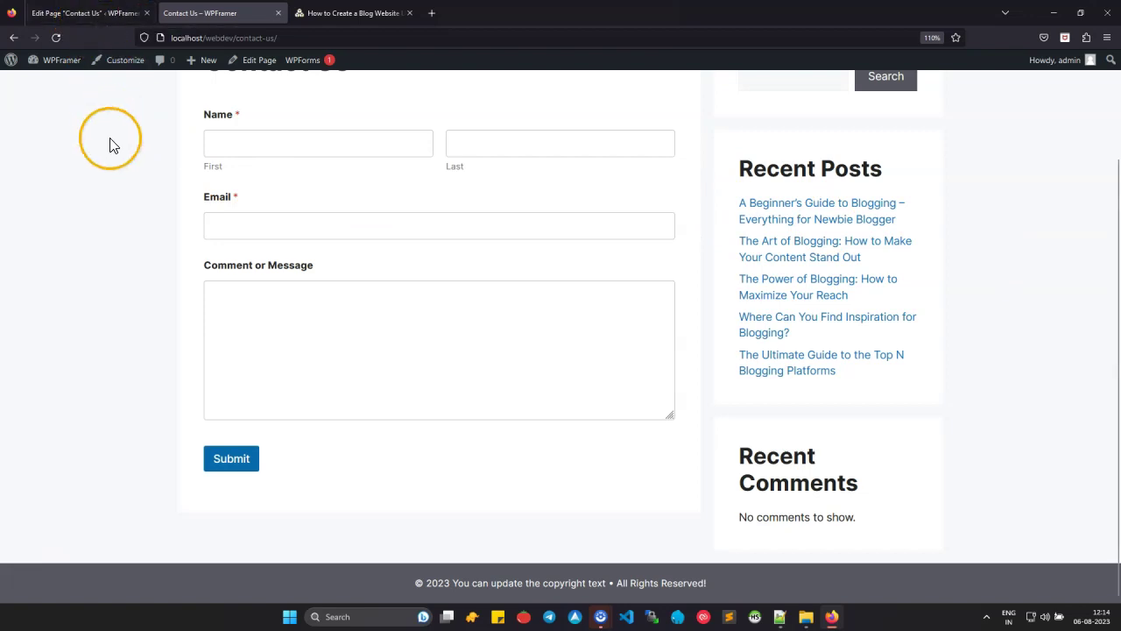
pyautogui.scroll(2, 143, 229)
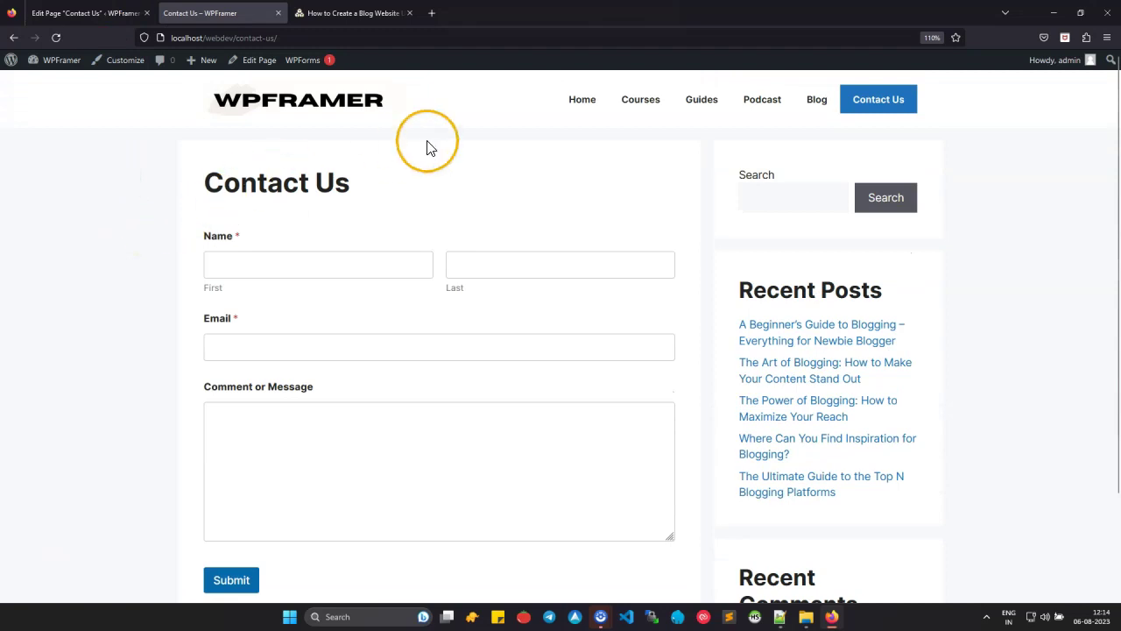
# Step: Open the live home page and examine its featured post, article grid and the Read All Article button
pyautogui.click(581, 100)
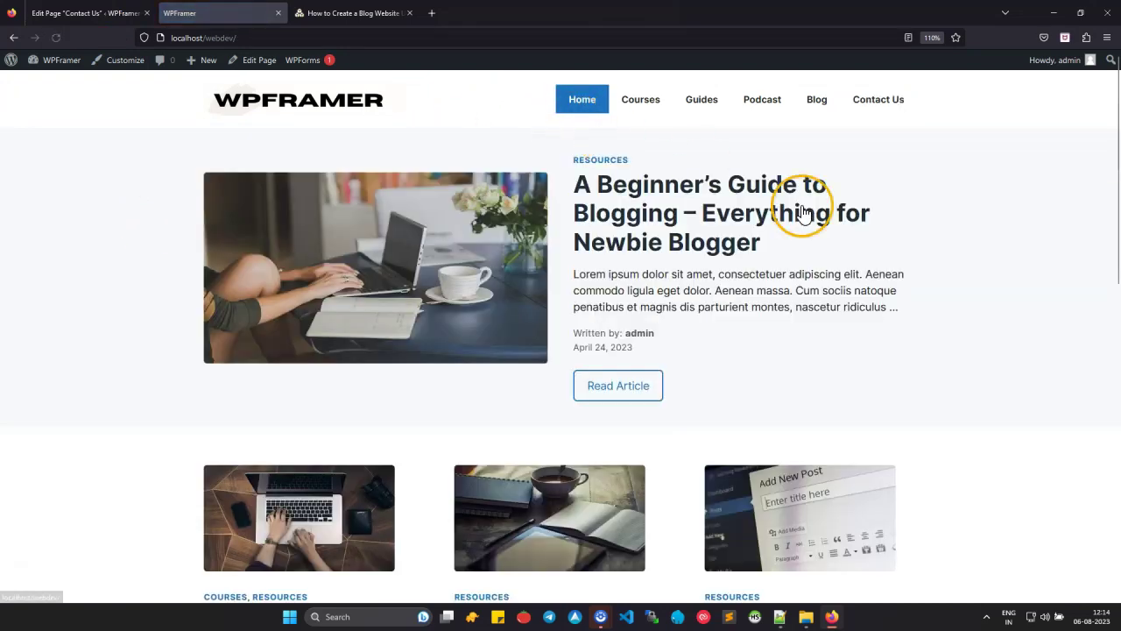
pyautogui.scroll(-3, 957, 292)
pyautogui.scroll(-5, 957, 296)
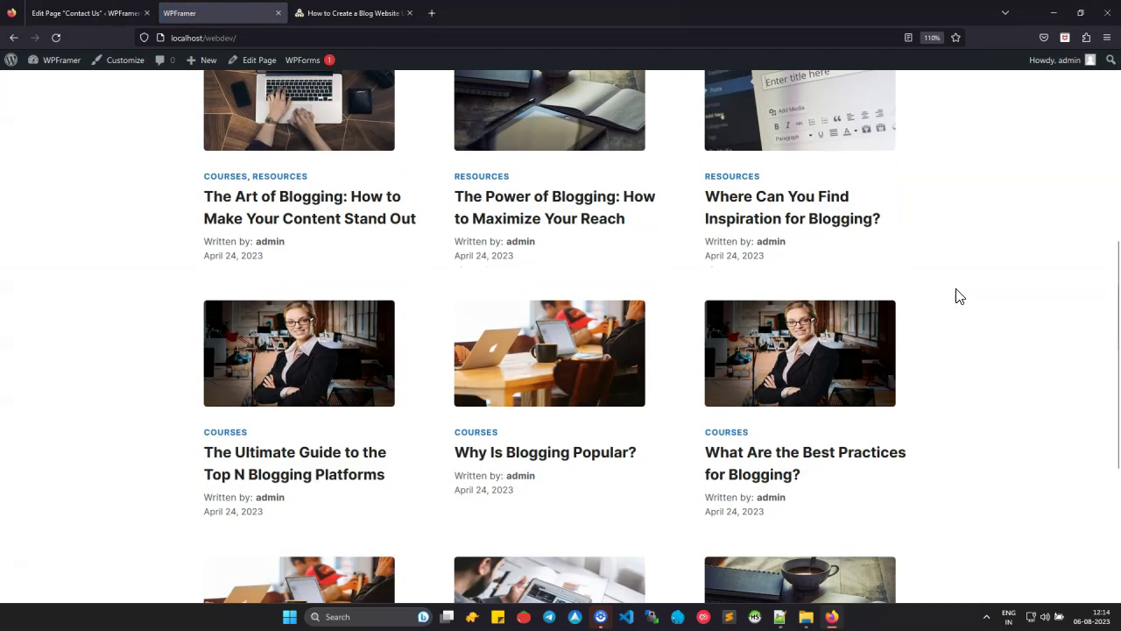
pyautogui.scroll(3, 957, 296)
pyautogui.scroll(6, 957, 296)
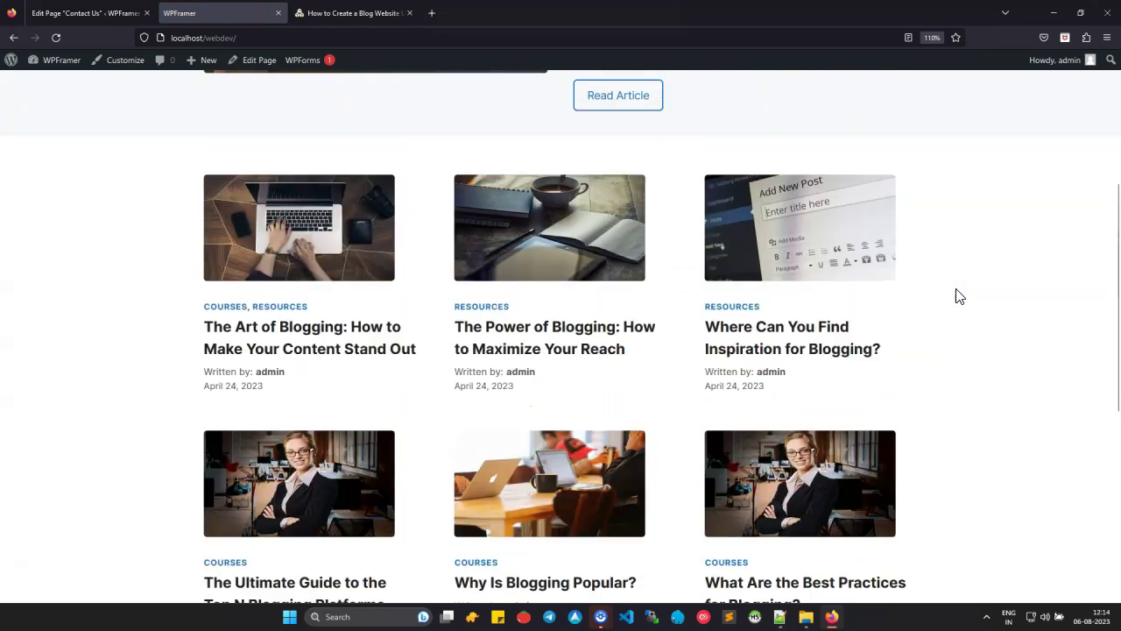
pyautogui.click(617, 306)
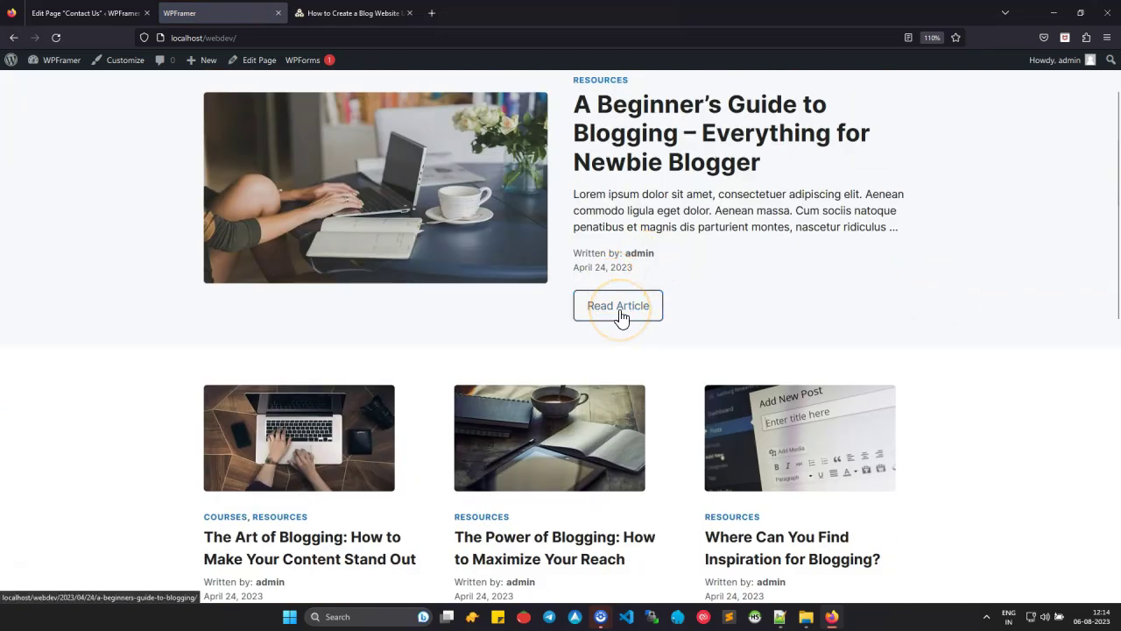
pyautogui.scroll(-9, 620, 317)
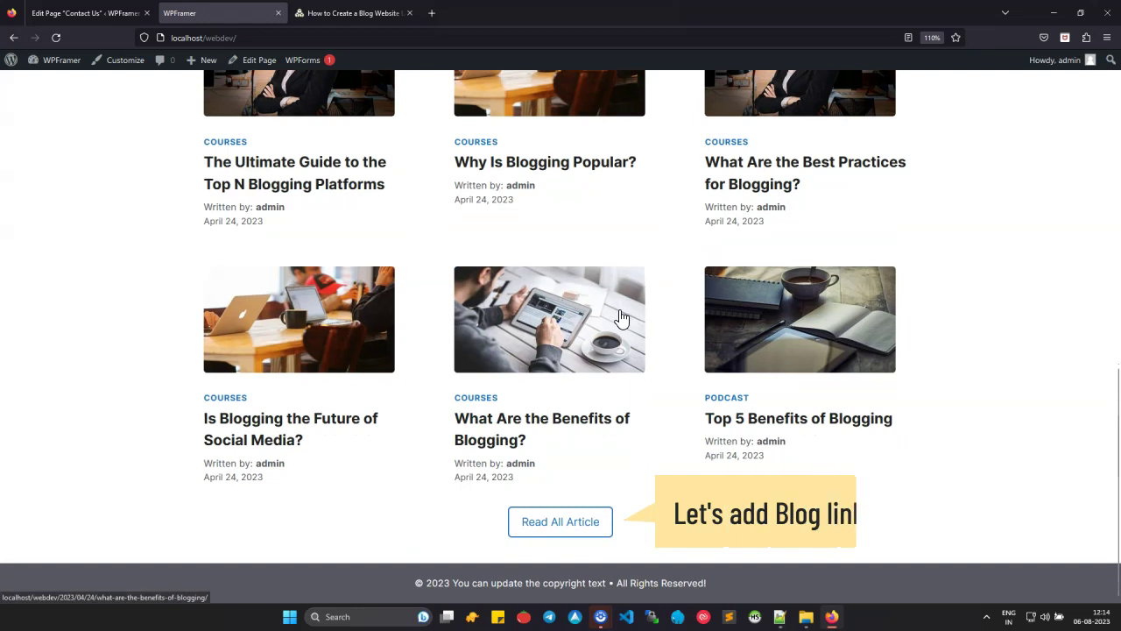
pyautogui.click(571, 525)
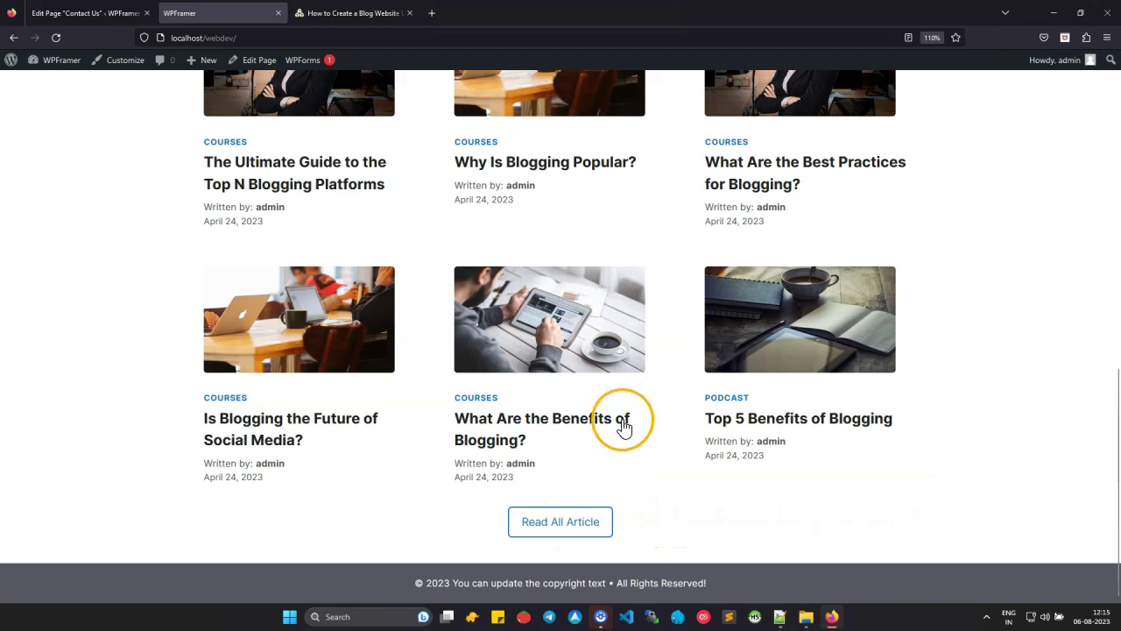
pyautogui.scroll(10, 626, 420)
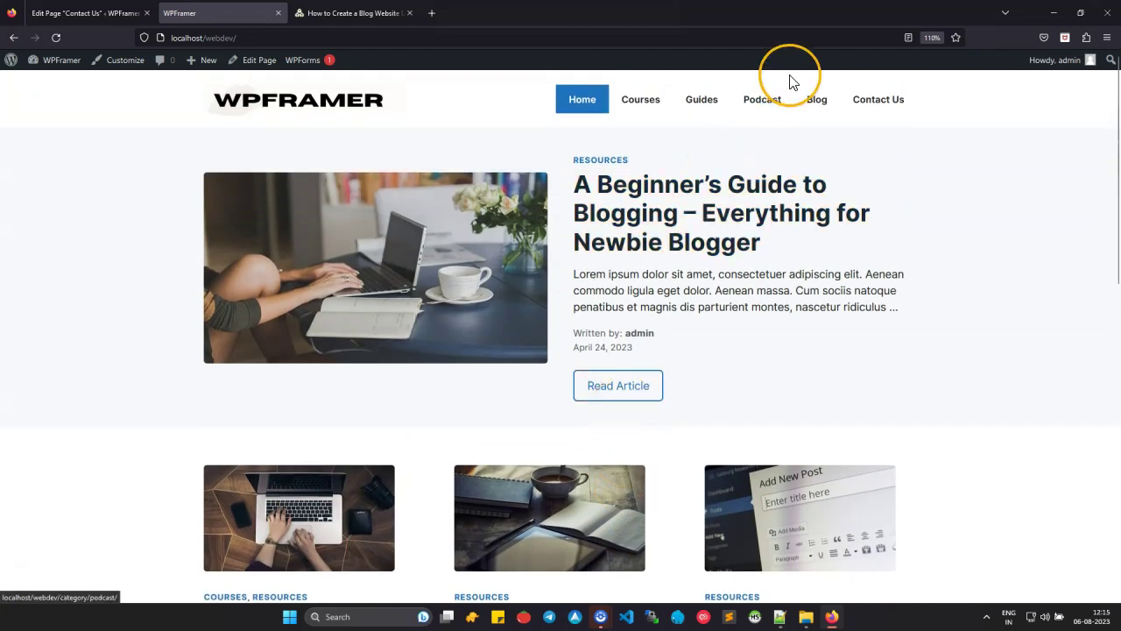
# Step: Copy the address of the Blog link in the site's navigation and open the Home page for editing
pyautogui.rightClick(819, 104)
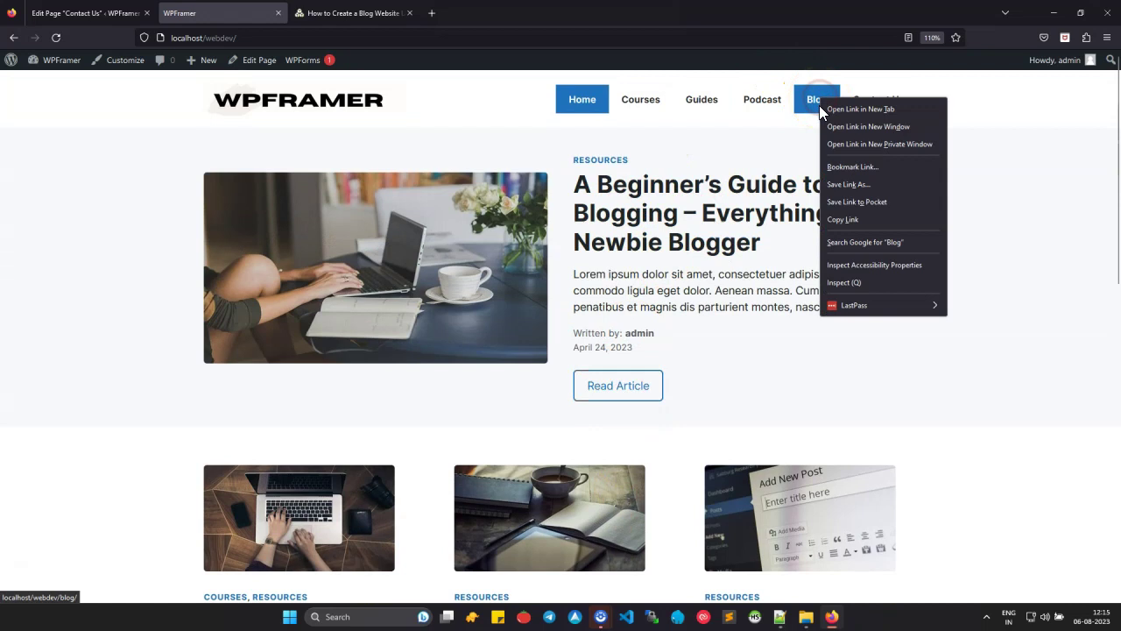
pyautogui.click(848, 219)
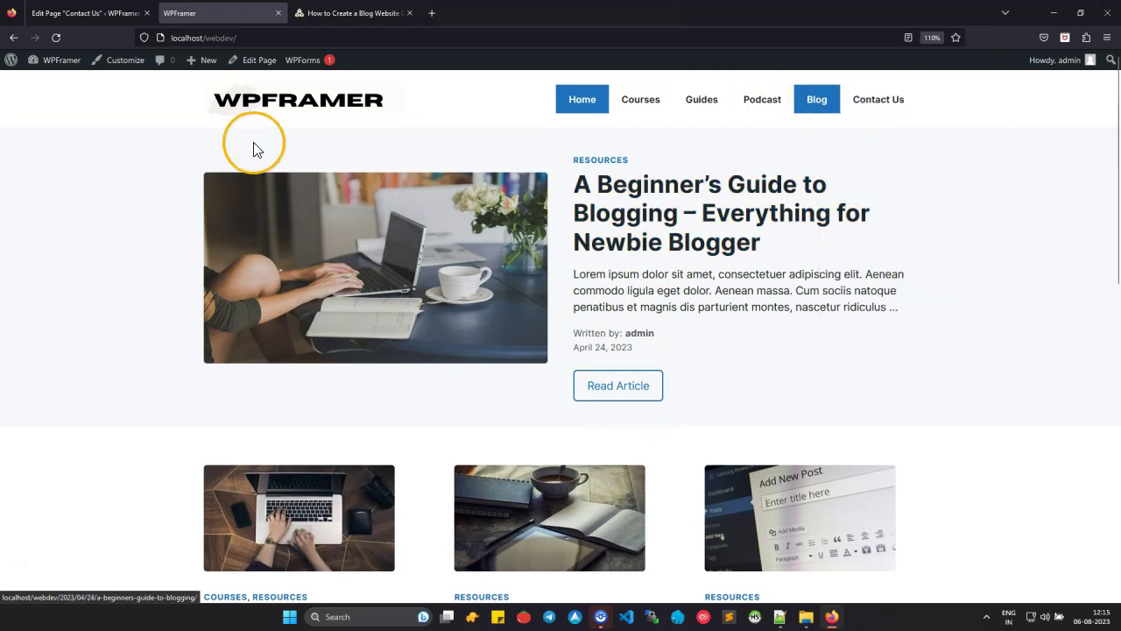
pyautogui.click(70, 12)
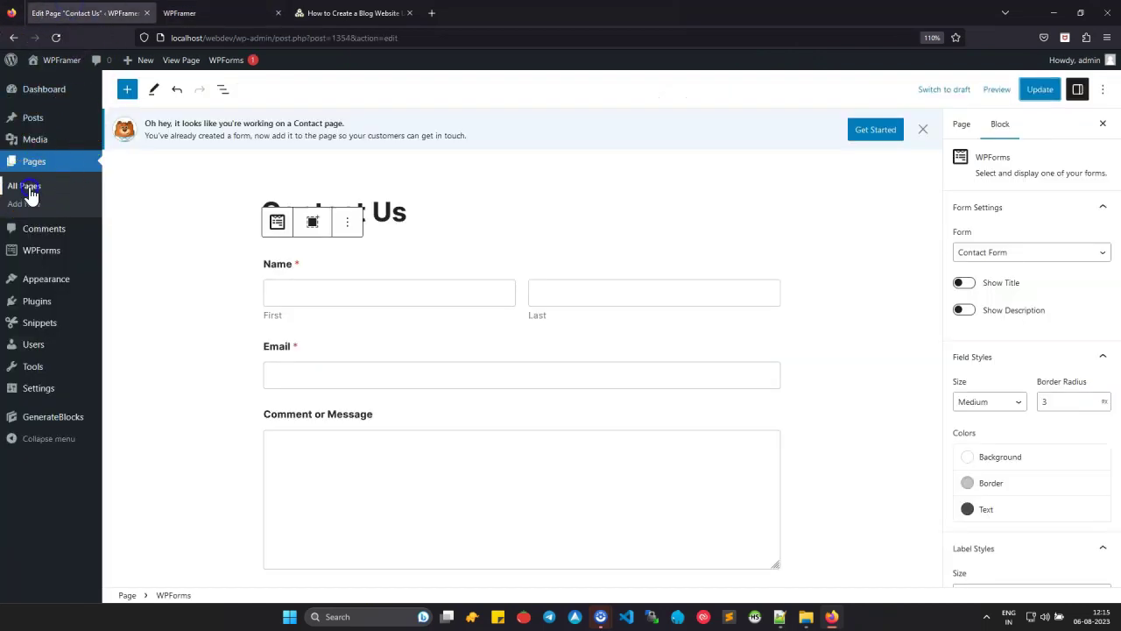
pyautogui.click(30, 192)
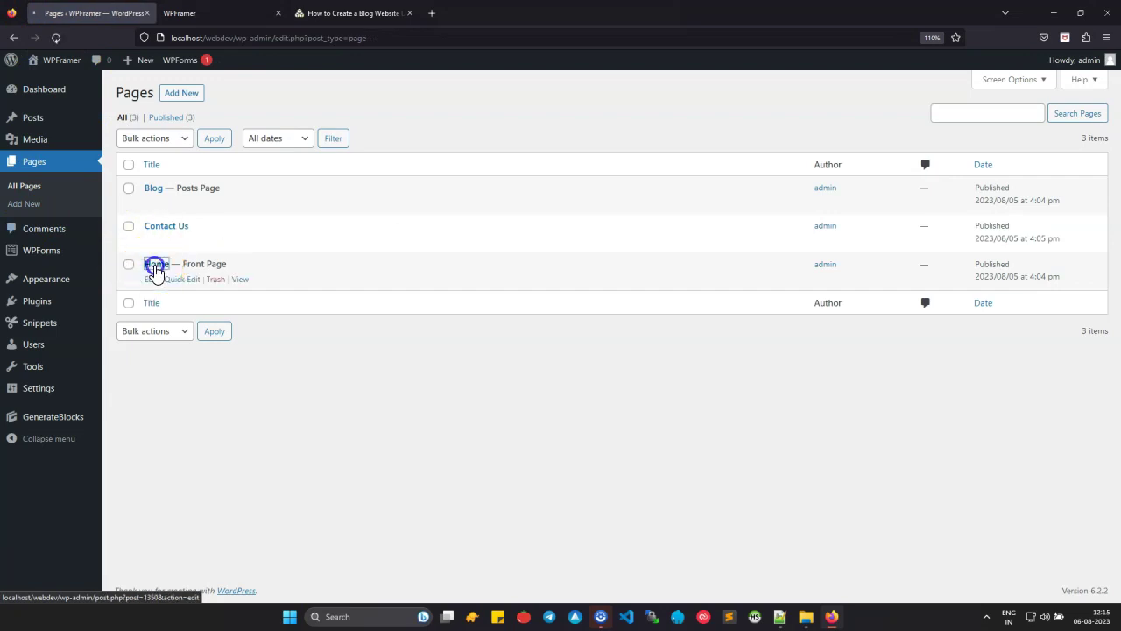
pyautogui.click(154, 267)
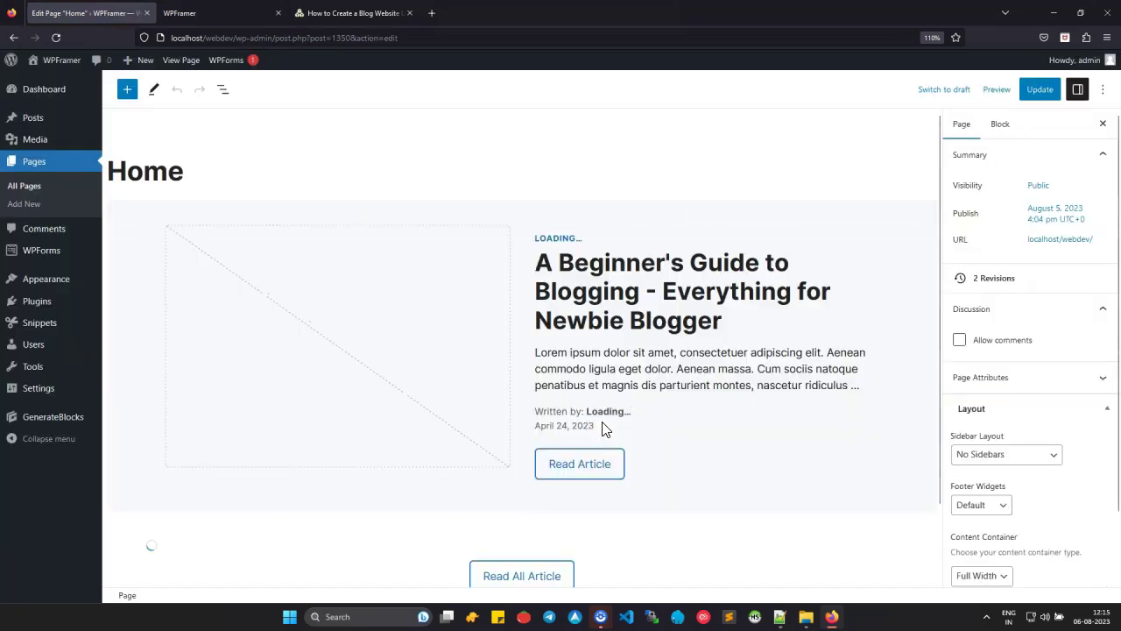
pyautogui.moveTo(941, 191); pyautogui.dragTo(951, 500)
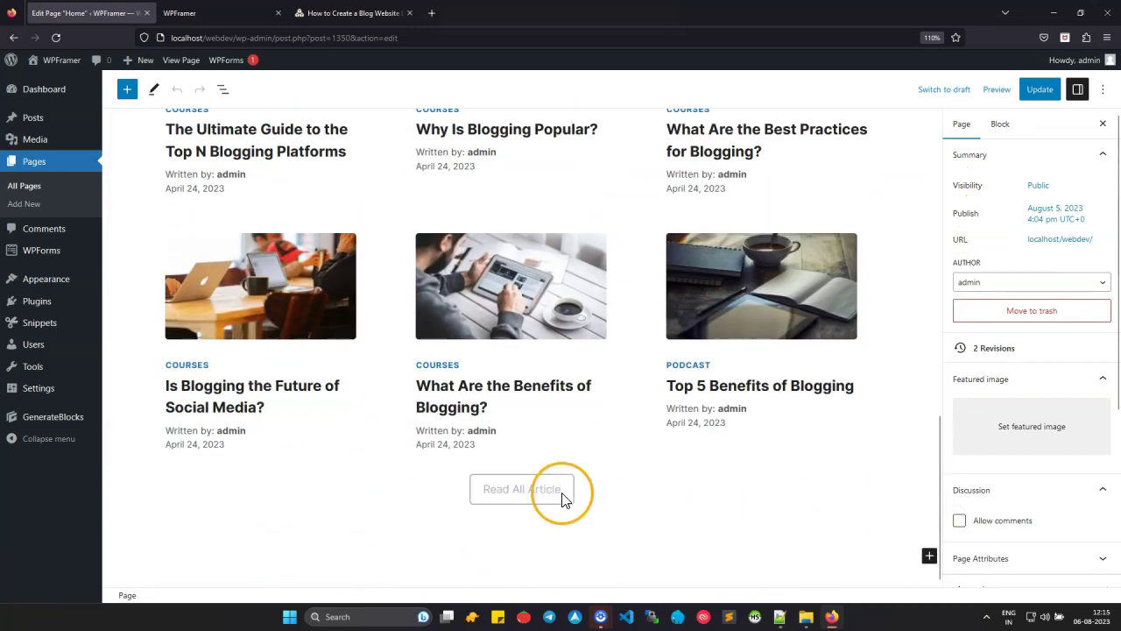
pyautogui.click(563, 498)
pyautogui.click(596, 538)
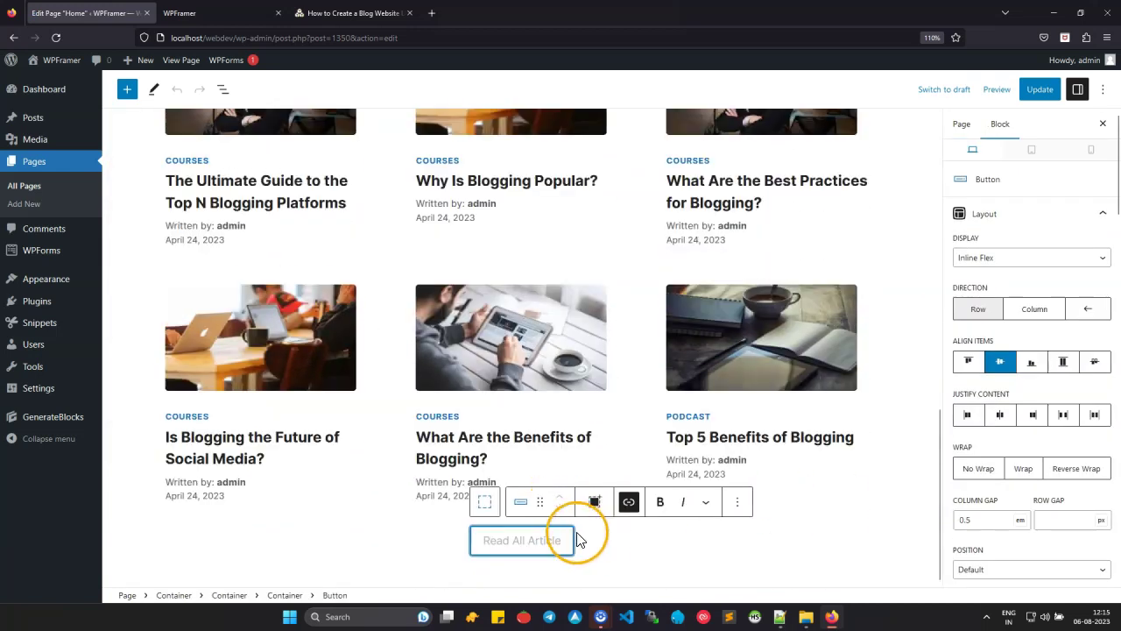
pyautogui.click(628, 501)
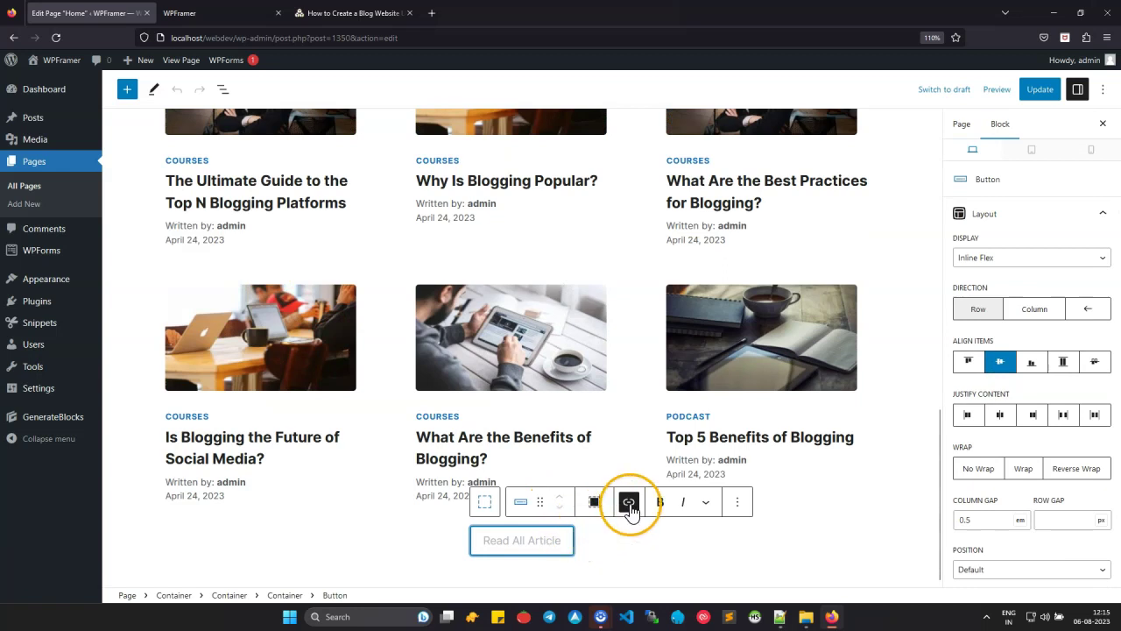
pyautogui.doubleClick(714, 394)
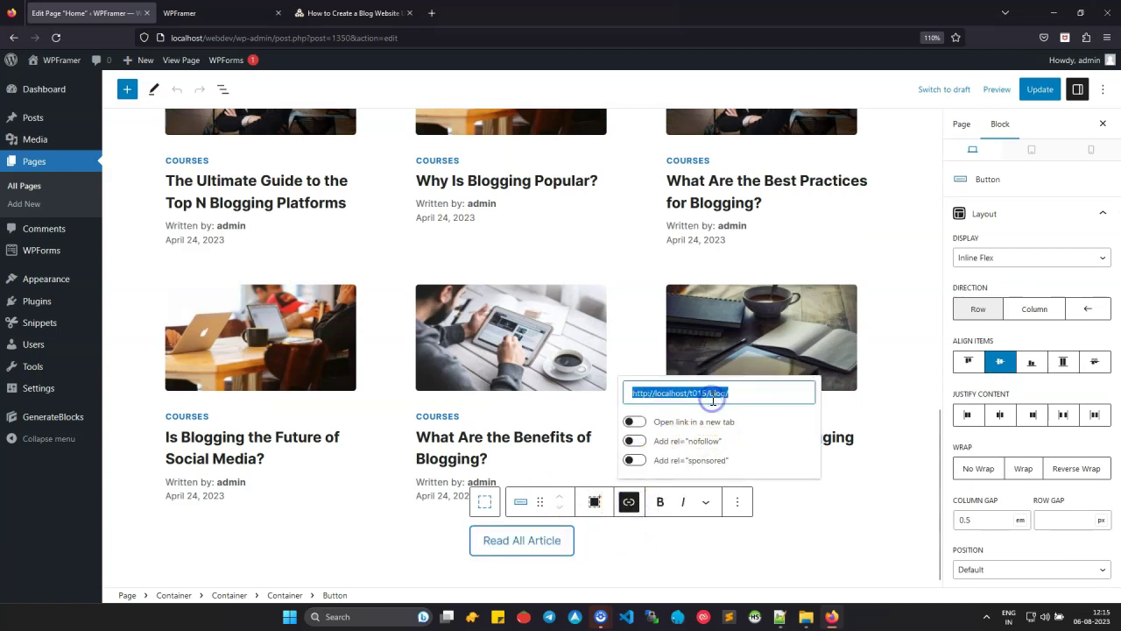
pyautogui.press('BackSpace')
pyautogui.write('http://localhost/webdev/blog/')
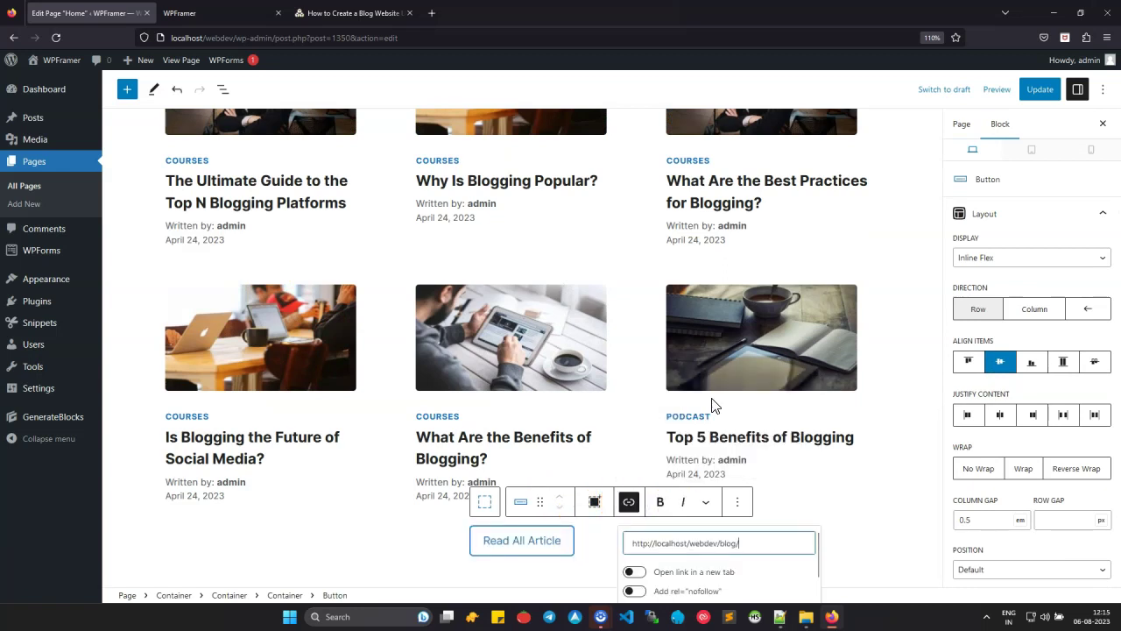
pyautogui.click(1042, 90)
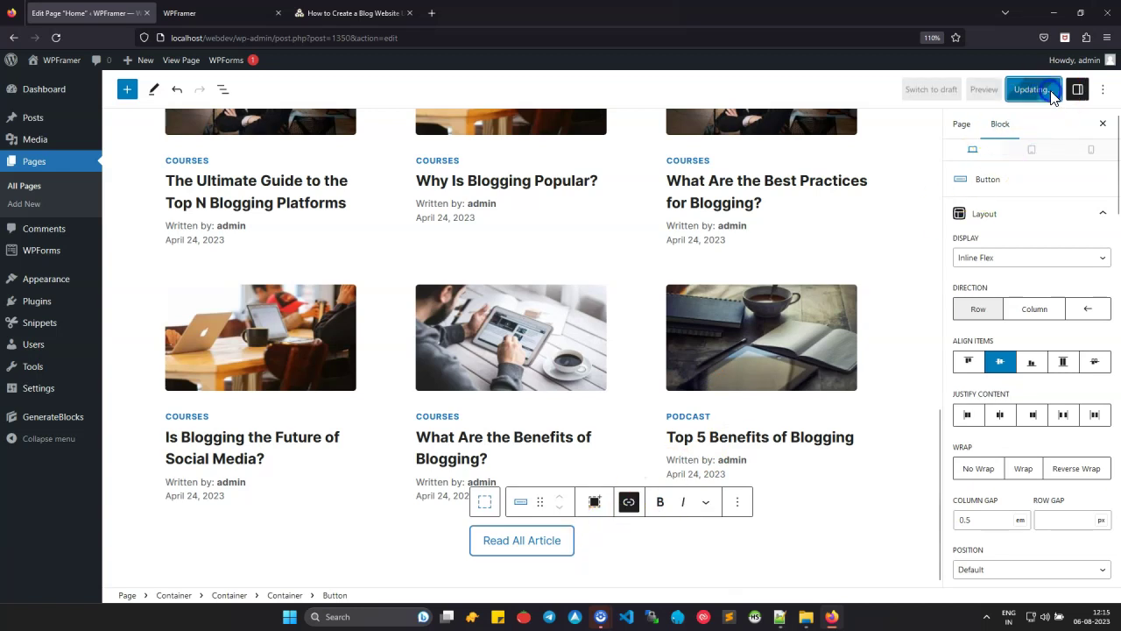
# Step: Reload the live home page and review its featured post, article grid, Read All Article button and footer
pyautogui.scroll(10, 692, 321)
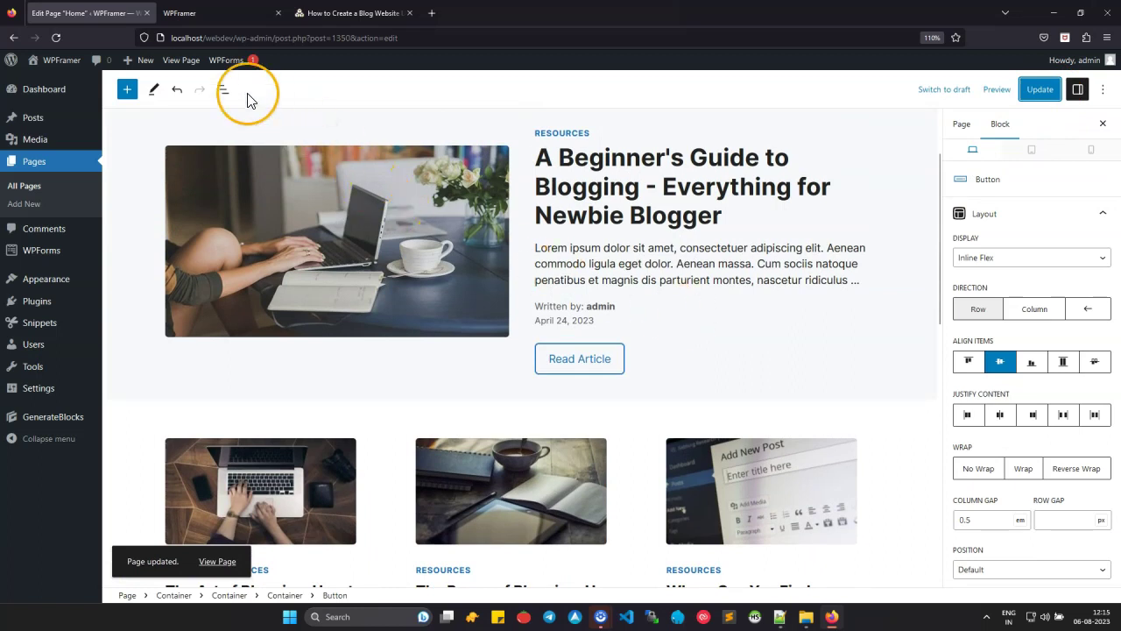
pyautogui.click(207, 16)
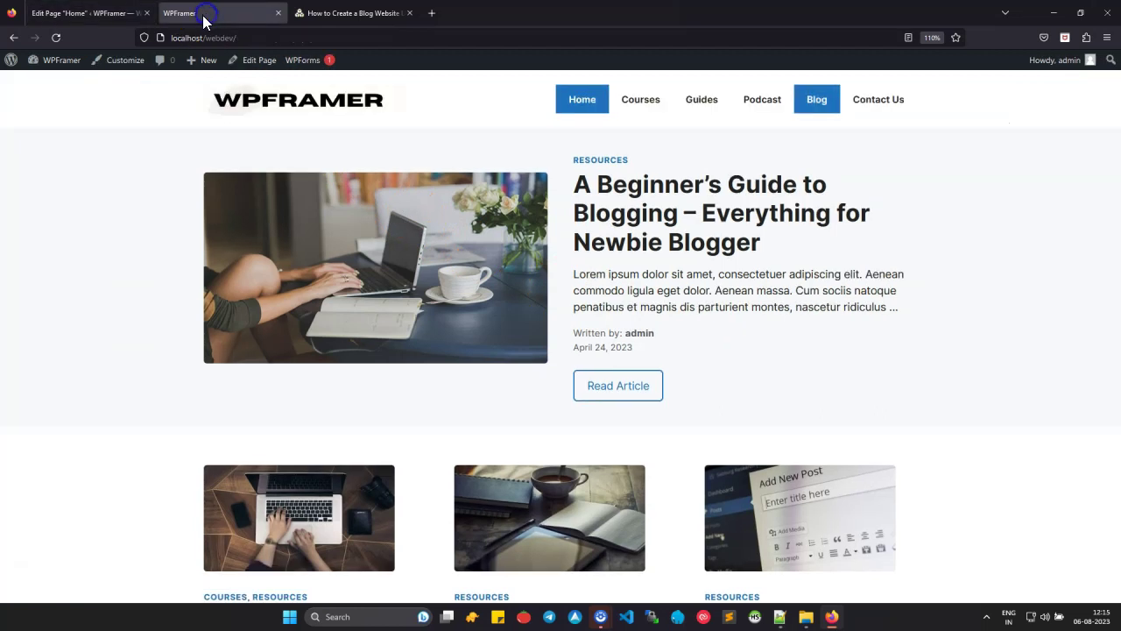
pyautogui.click(48, 41)
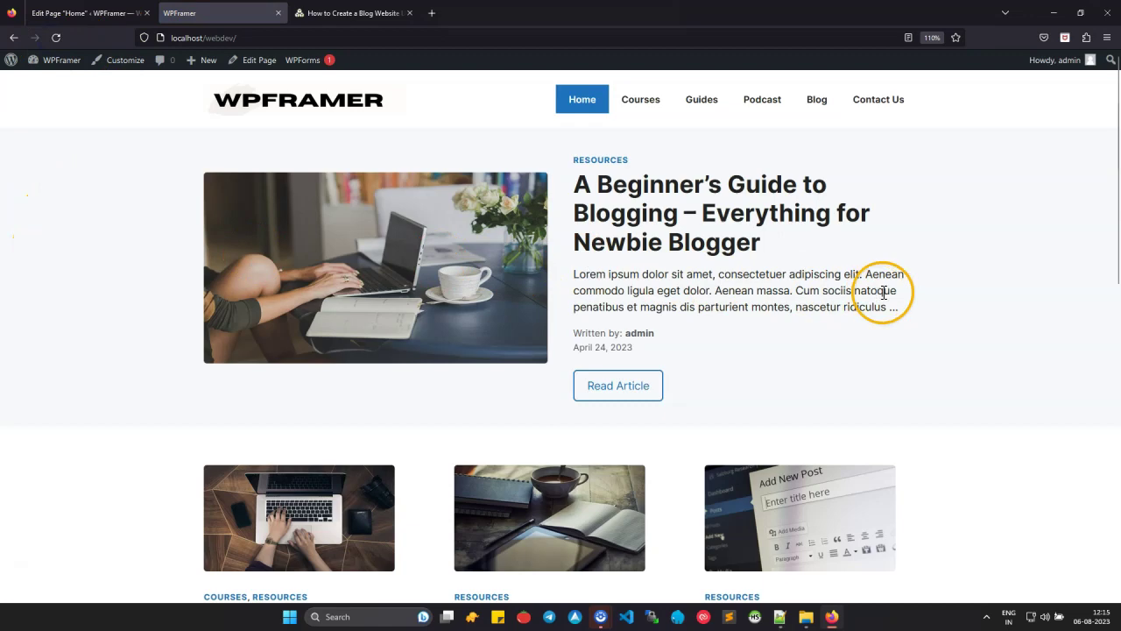
pyautogui.scroll(-10, 883, 291)
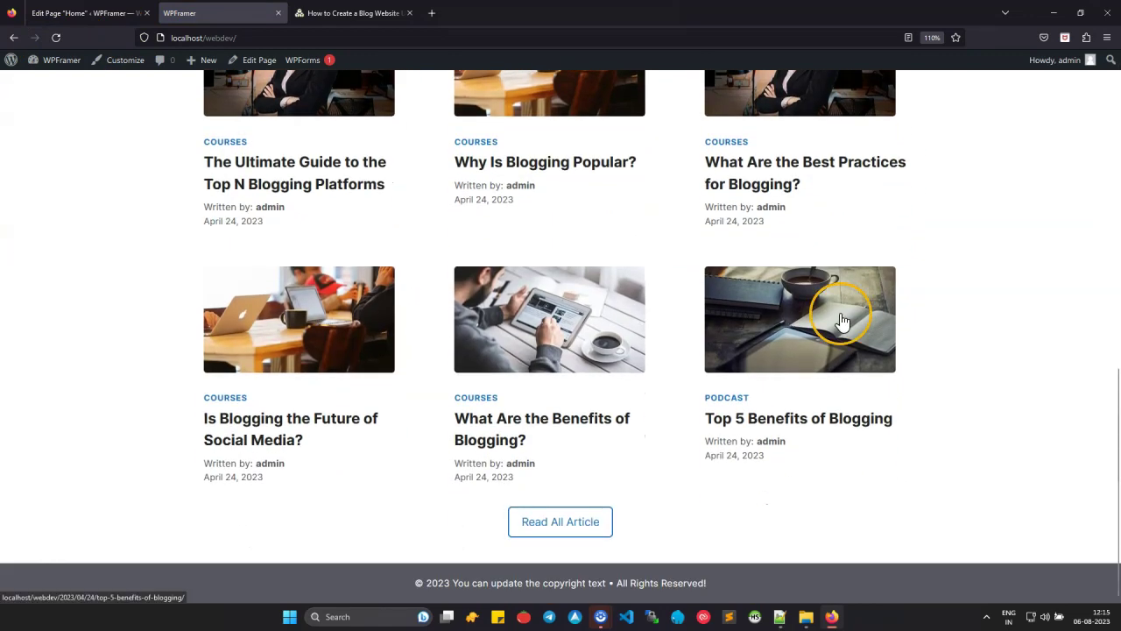
# Step: Open the Top 5 Benefits of Blogging post from the article grid and examine its content, sidebar and comment form
pyautogui.click(823, 310)
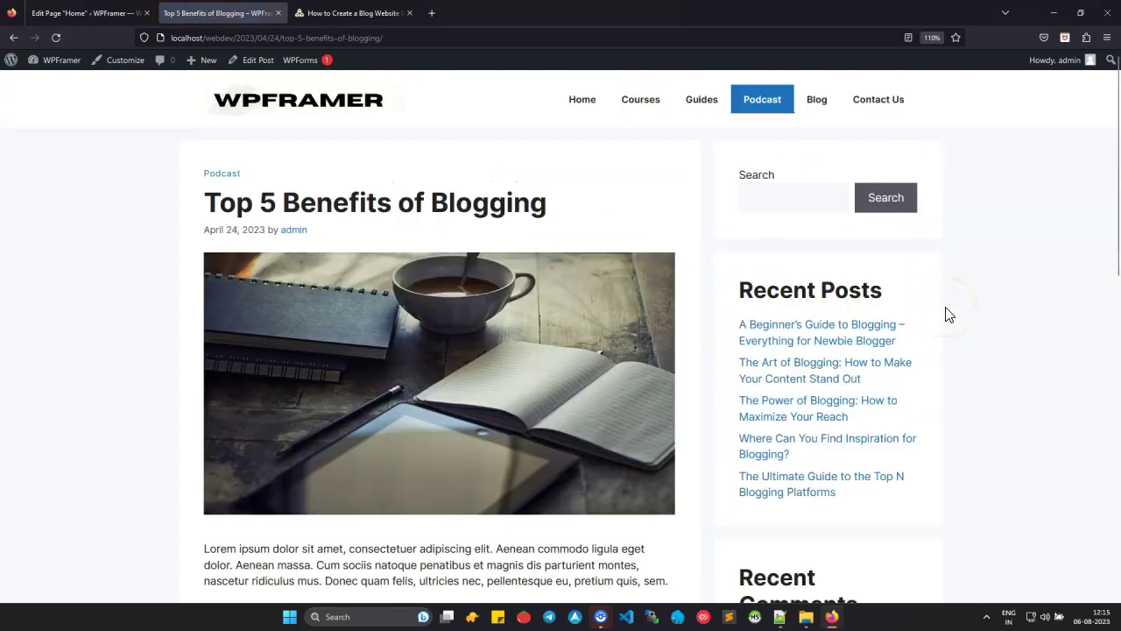
pyautogui.scroll(-10, 947, 315)
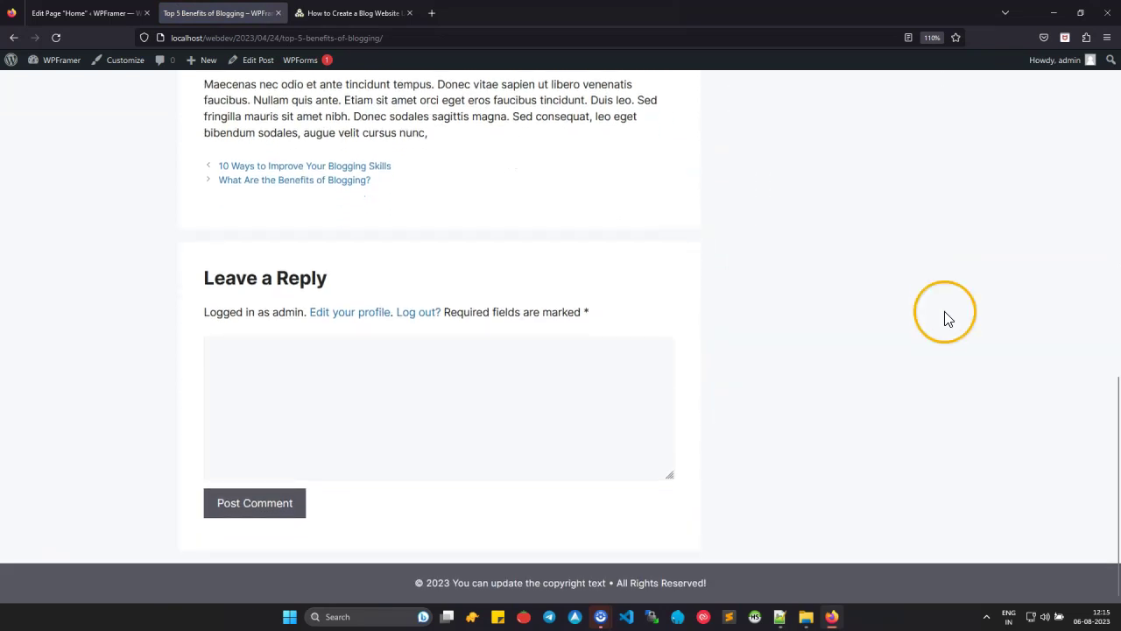
pyautogui.moveTo(1116, 450); pyautogui.dragTo(1117, 125)
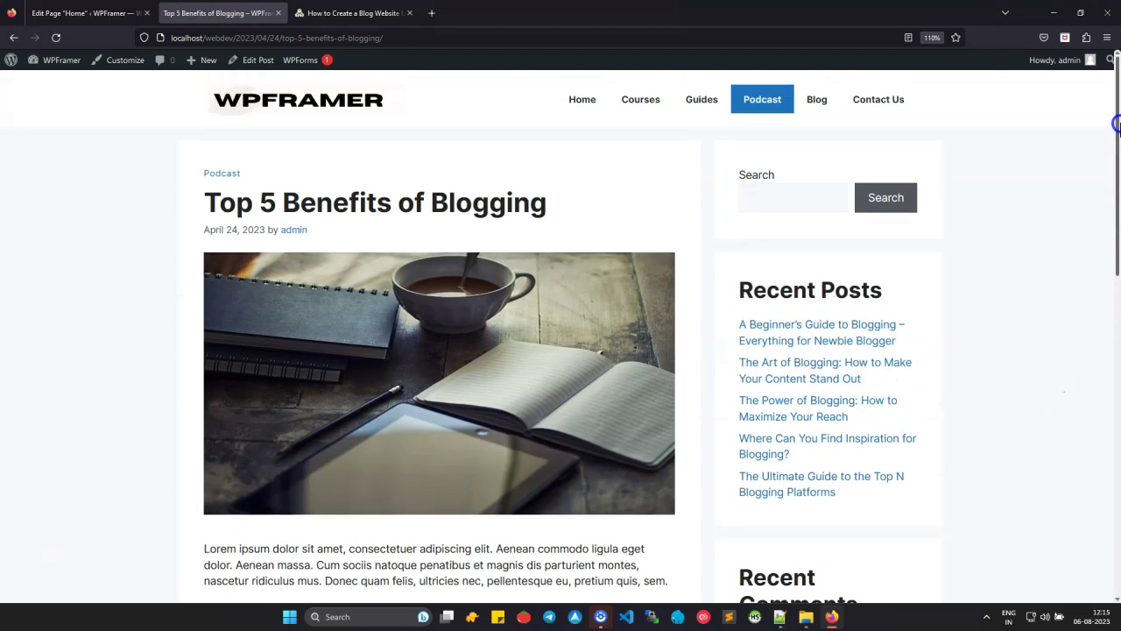
# Step: Visit the Blog page and the Courses category from the site's navigation and examine the post listing
pyautogui.click(827, 106)
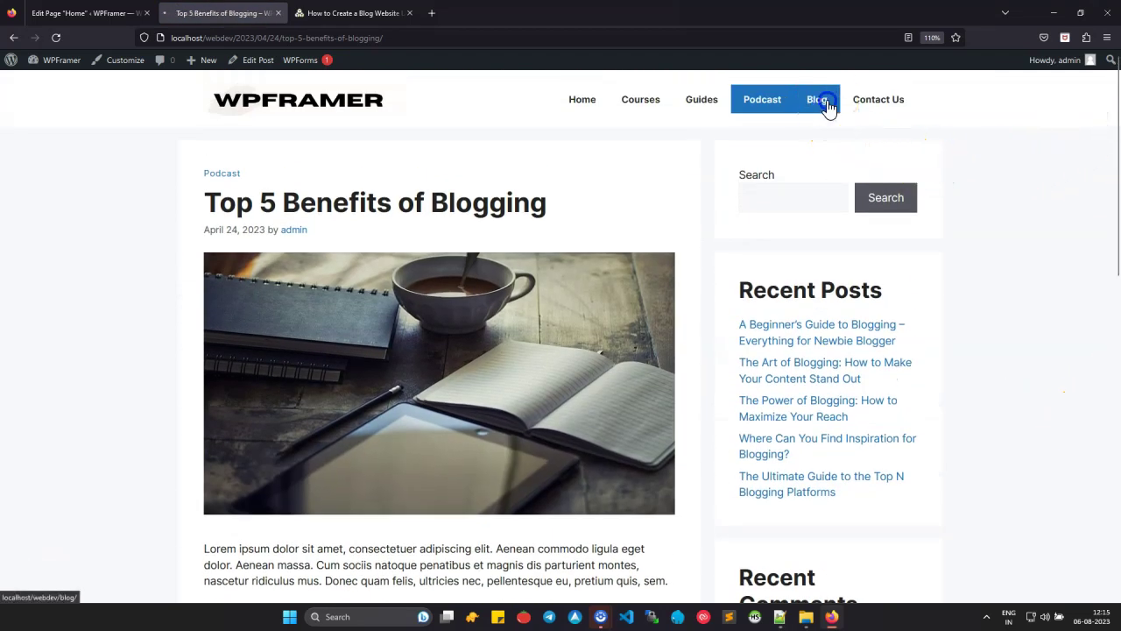
pyautogui.click(637, 114)
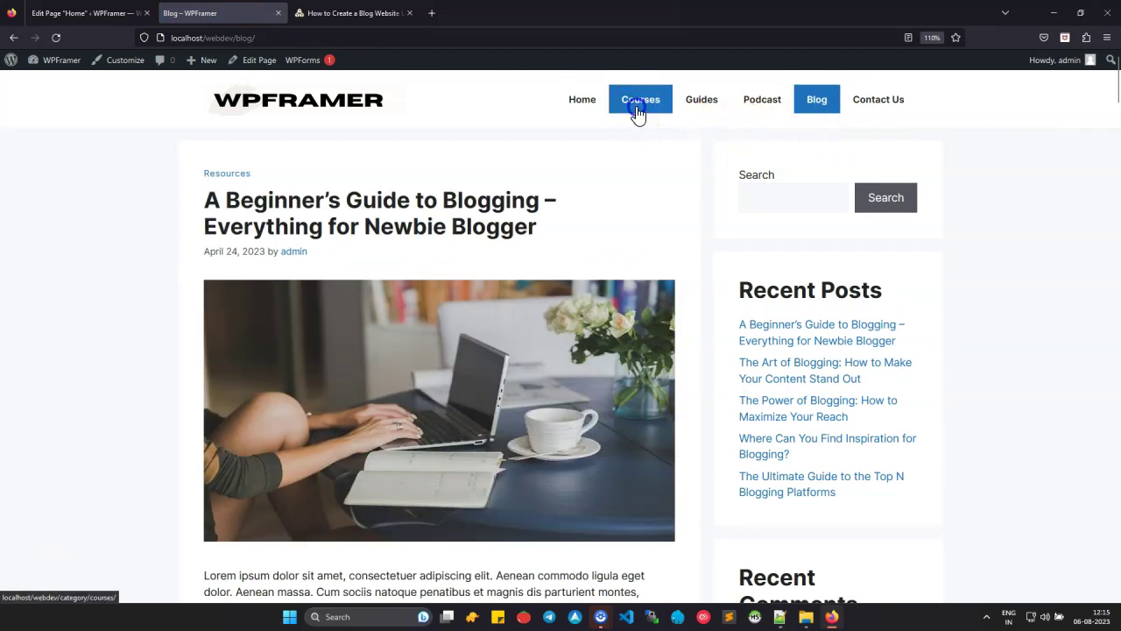
pyautogui.scroll(-5, 487, 329)
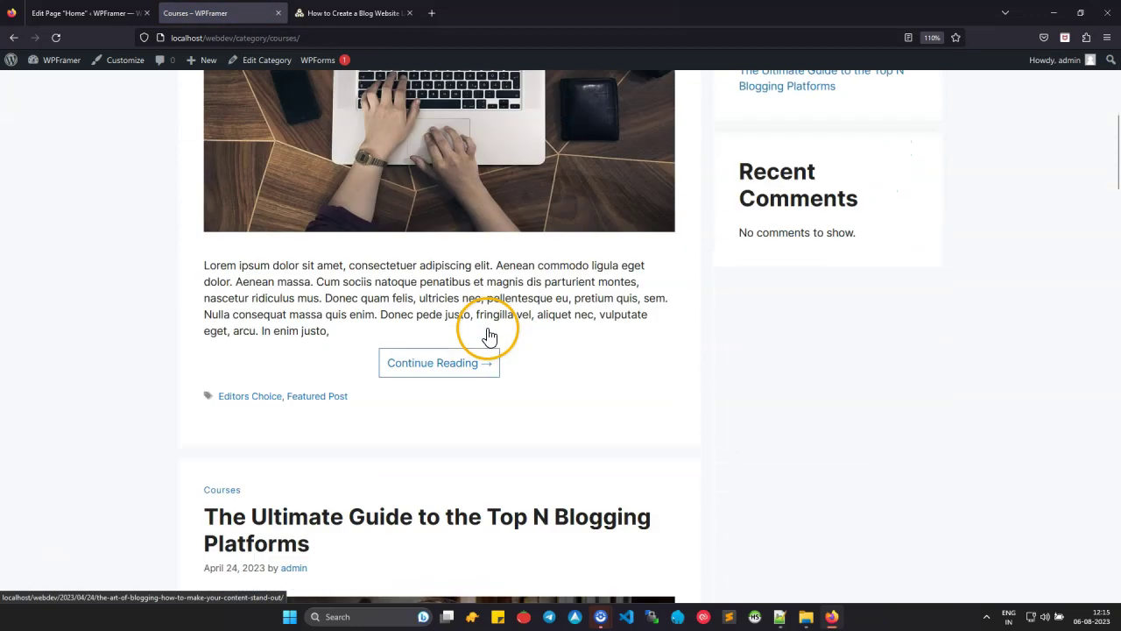
pyautogui.scroll(-2, 488, 333)
# Step: Open The Art of Blogging post from the Courses listing, look over its layout, and return to the home page
pyautogui.click(462, 282)
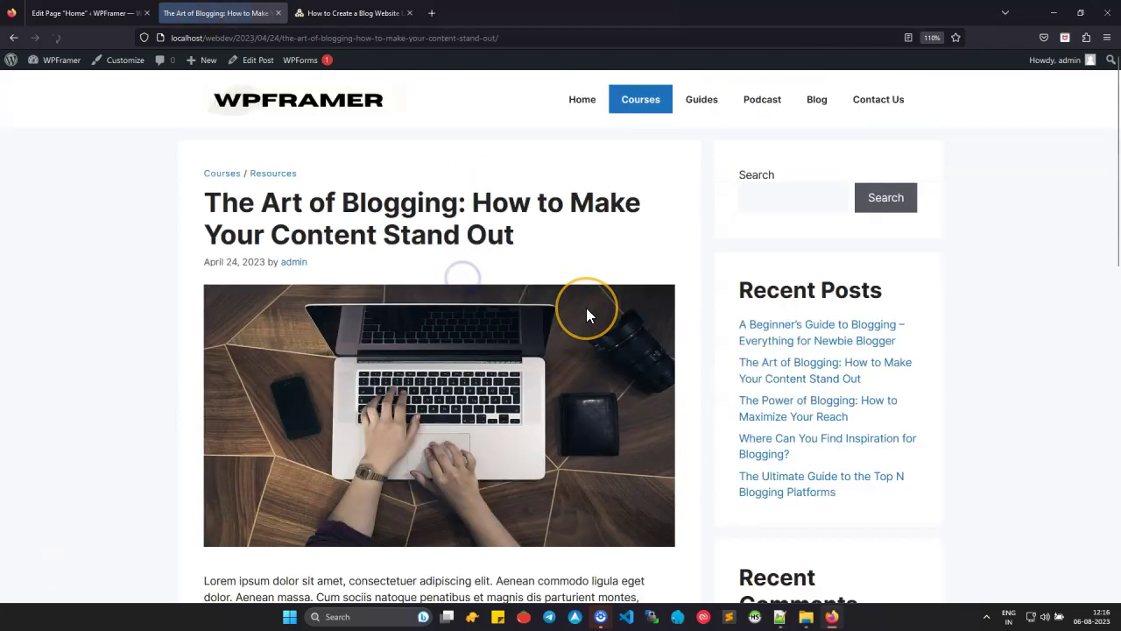
pyautogui.scroll(-4, 586, 308)
pyautogui.scroll(4, 588, 302)
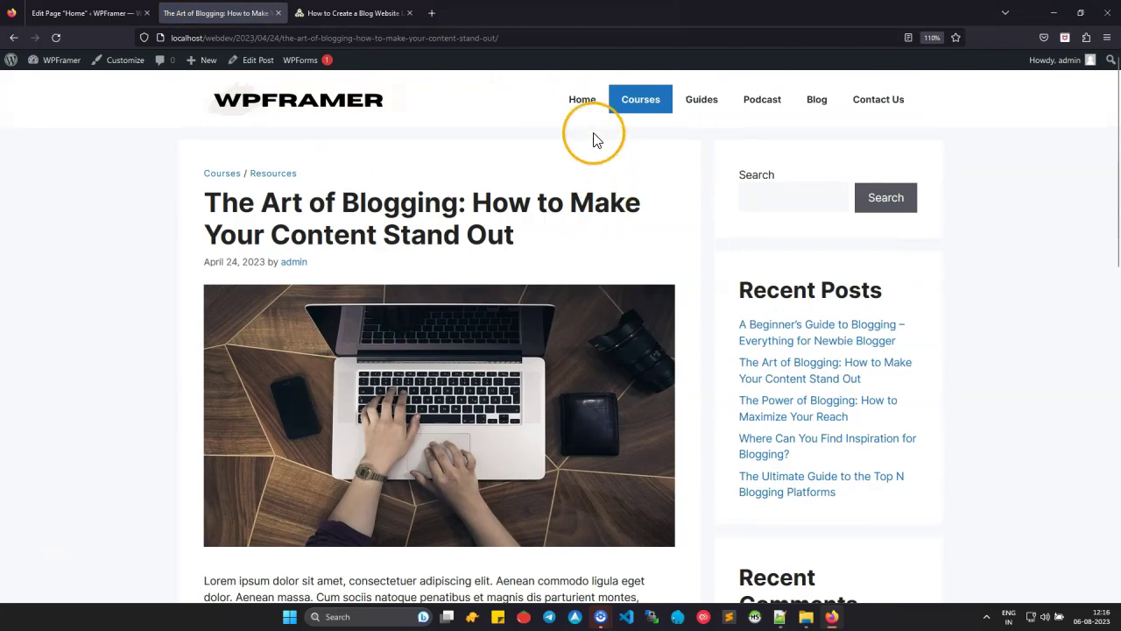
pyautogui.click(585, 104)
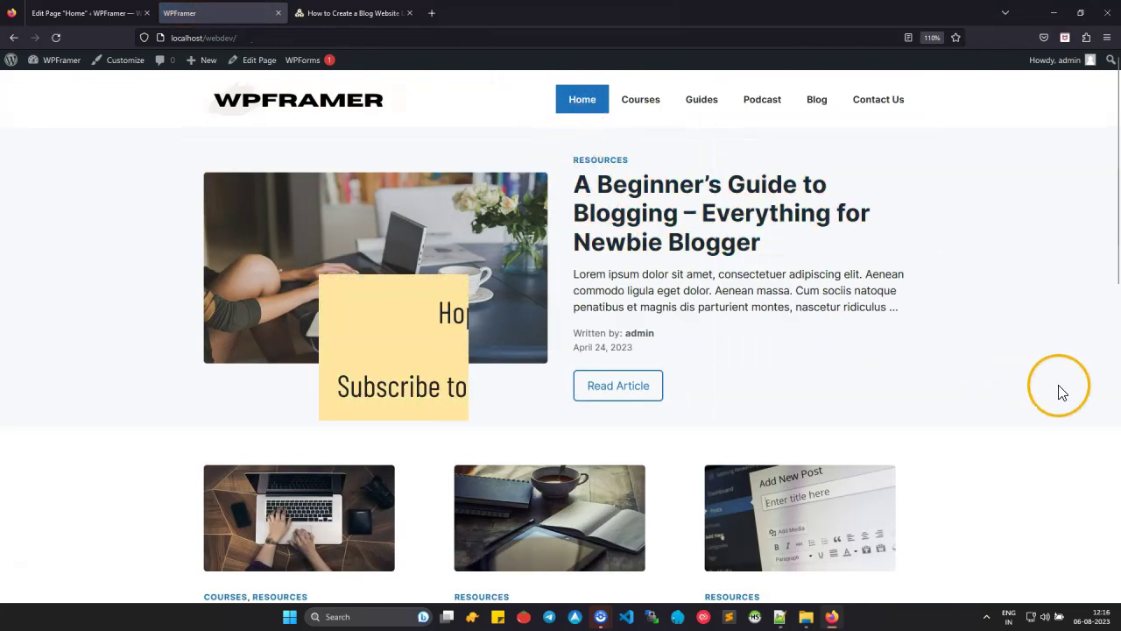